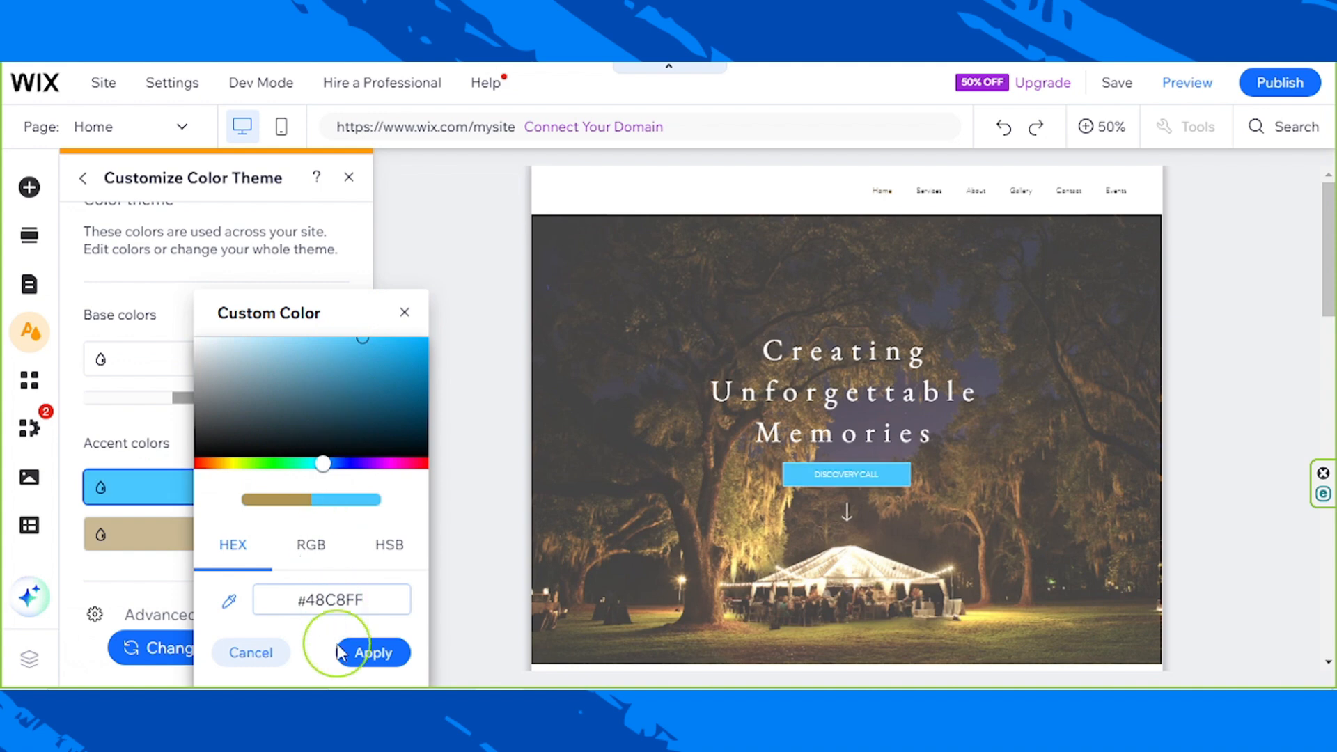
# Step: Apply the custom color #48C8FF to the first accent color of the color theme
pyautogui.click(362, 655)
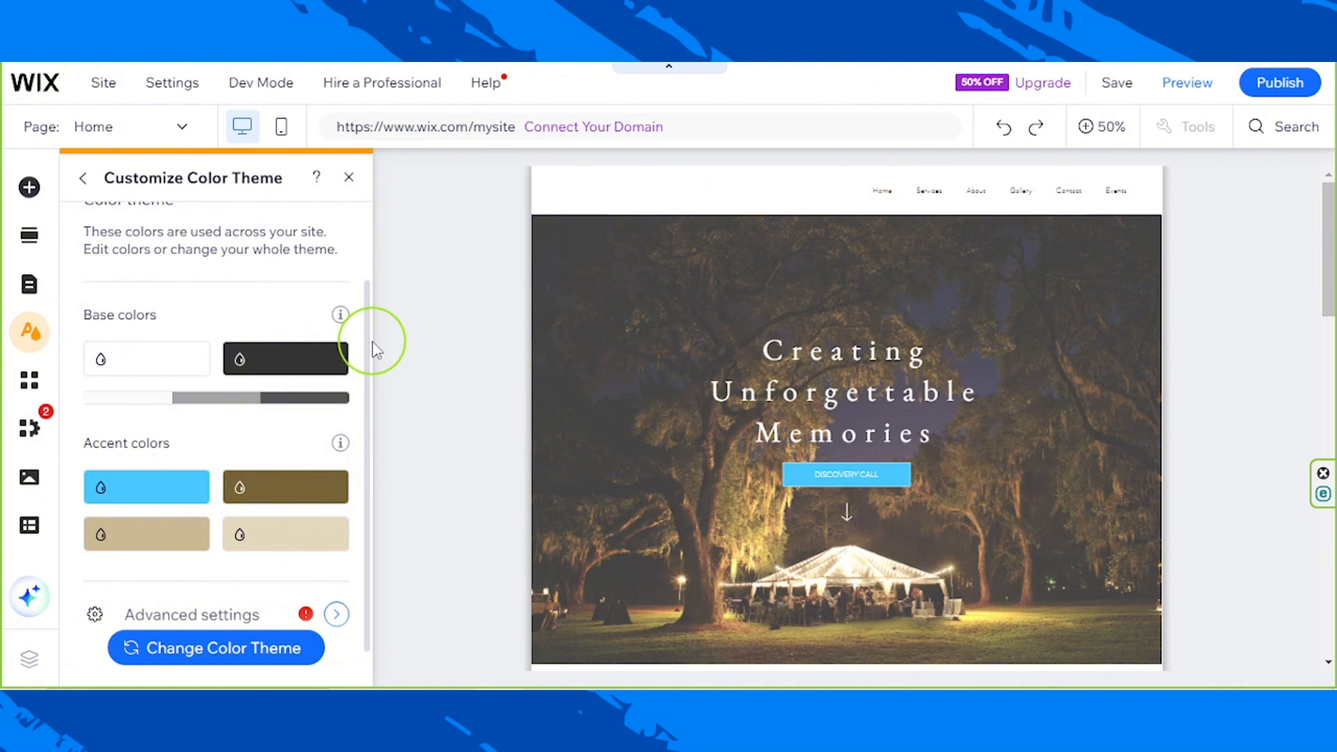
pyautogui.scroll(-1, 328, 401)
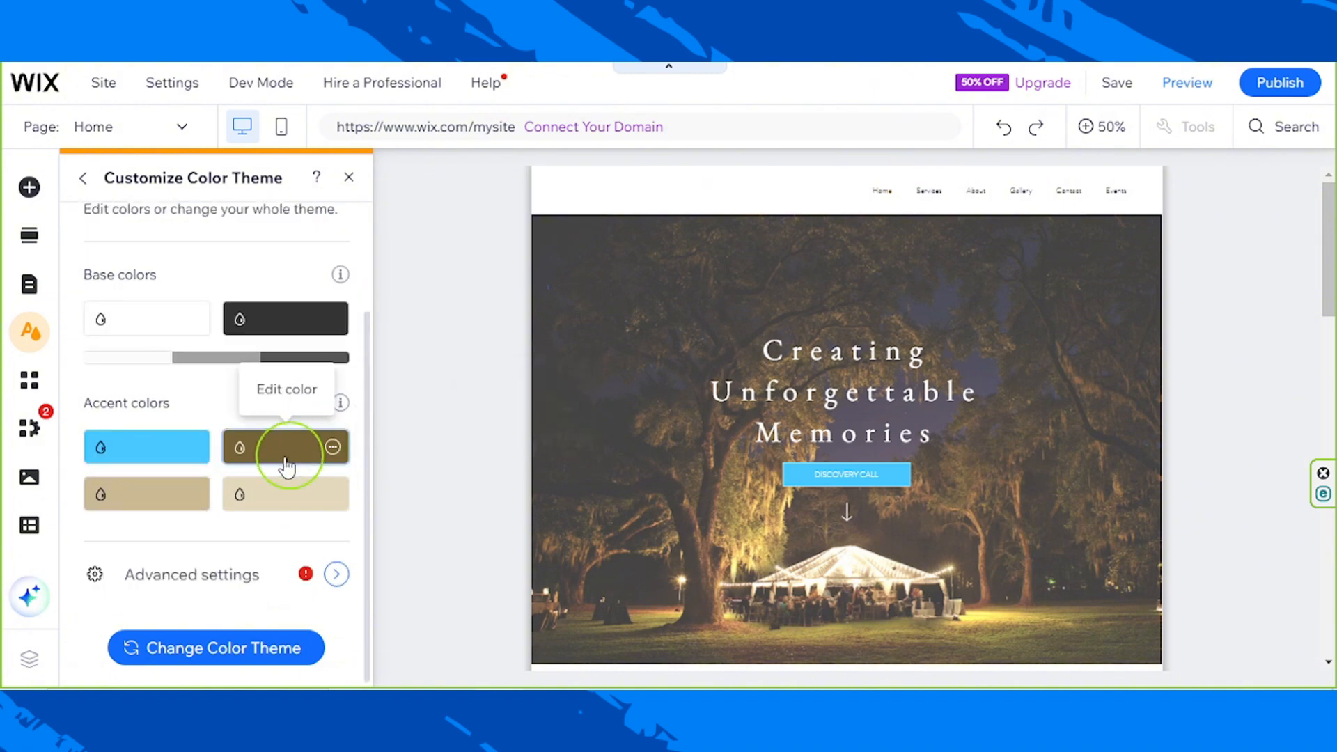
# Step: Generate AI color theme suggestions from a text description of a fitness event website
pyautogui.click(233, 658)
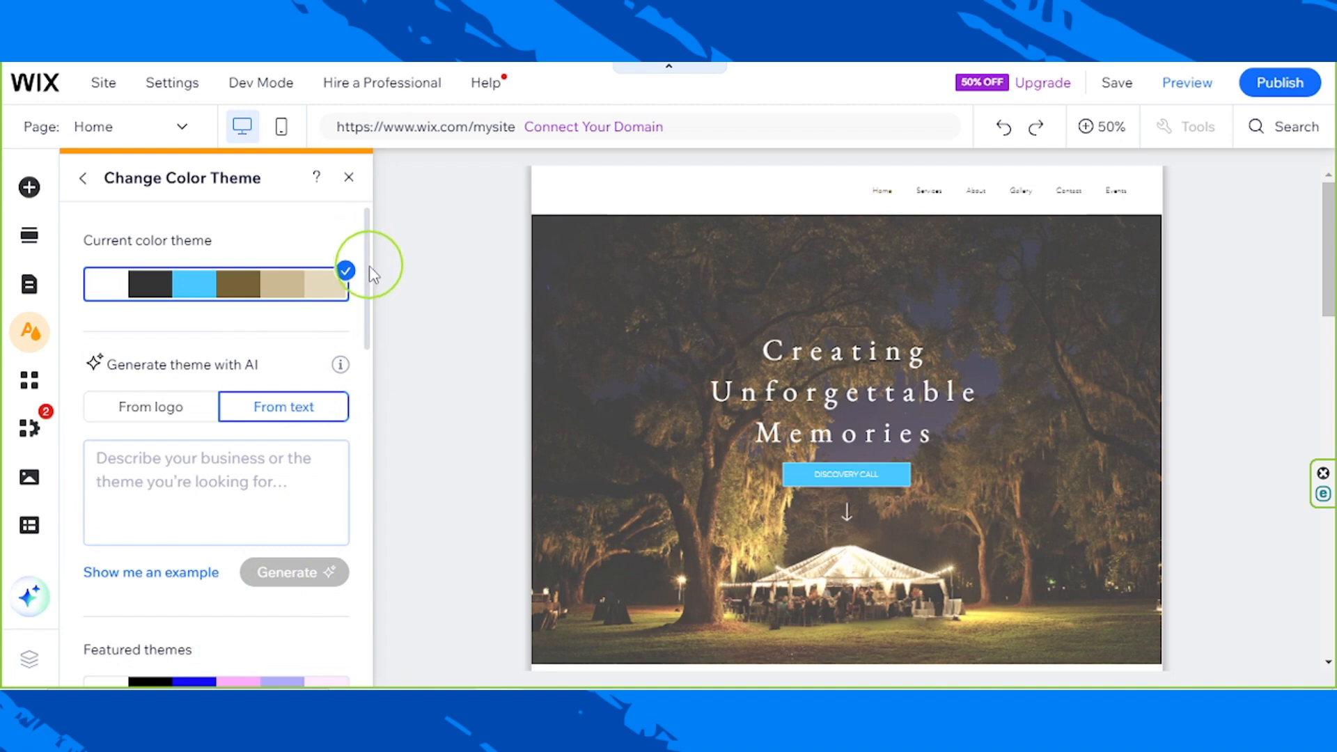
pyautogui.moveTo(371, 277)
pyautogui.mouseDown()
pyautogui.moveTo(337, 641)
pyautogui.moveTo(345, 275)
pyautogui.mouseUp()
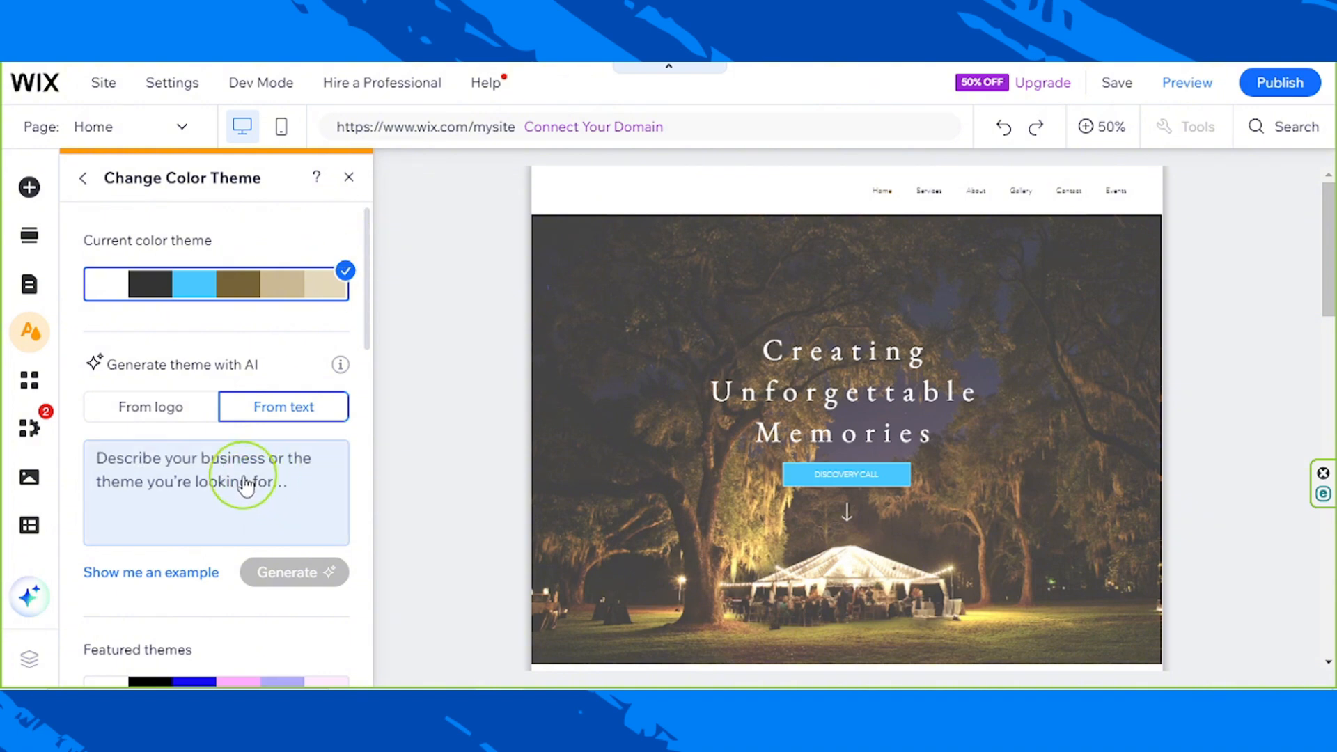
pyautogui.click(246, 485)
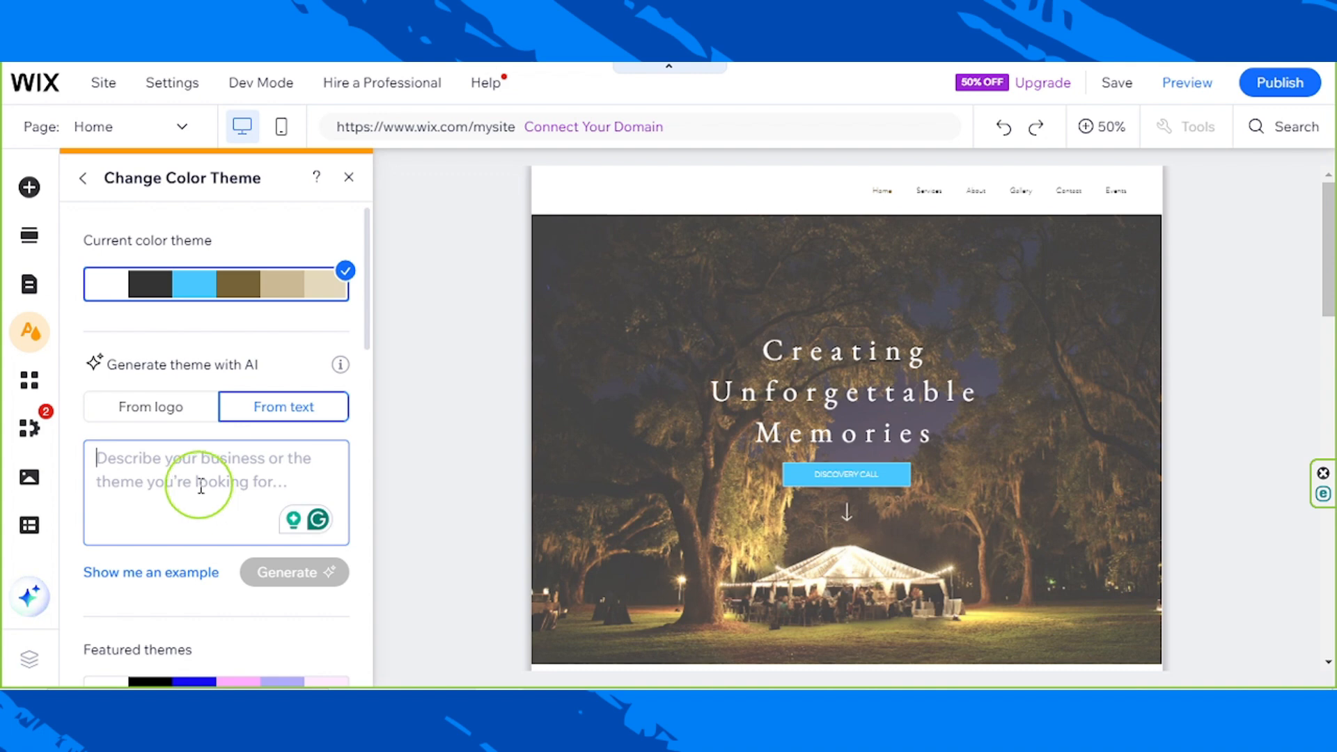
pyautogui.write('A fitness event websit')
pyautogui.press('Return')
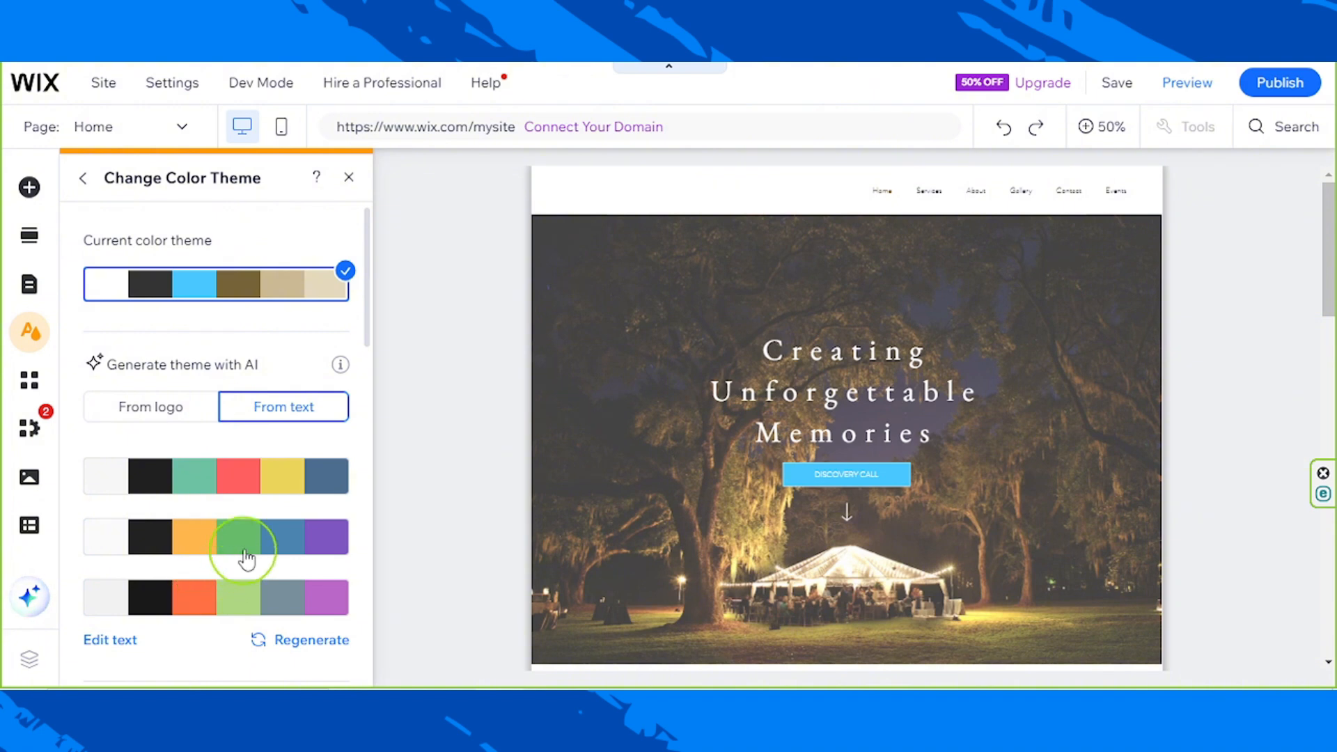
# Step: Apply the featured color theme with teal, lime, light blue and magenta accents, check it down the page, and return to Site Design
pyautogui.click(158, 413)
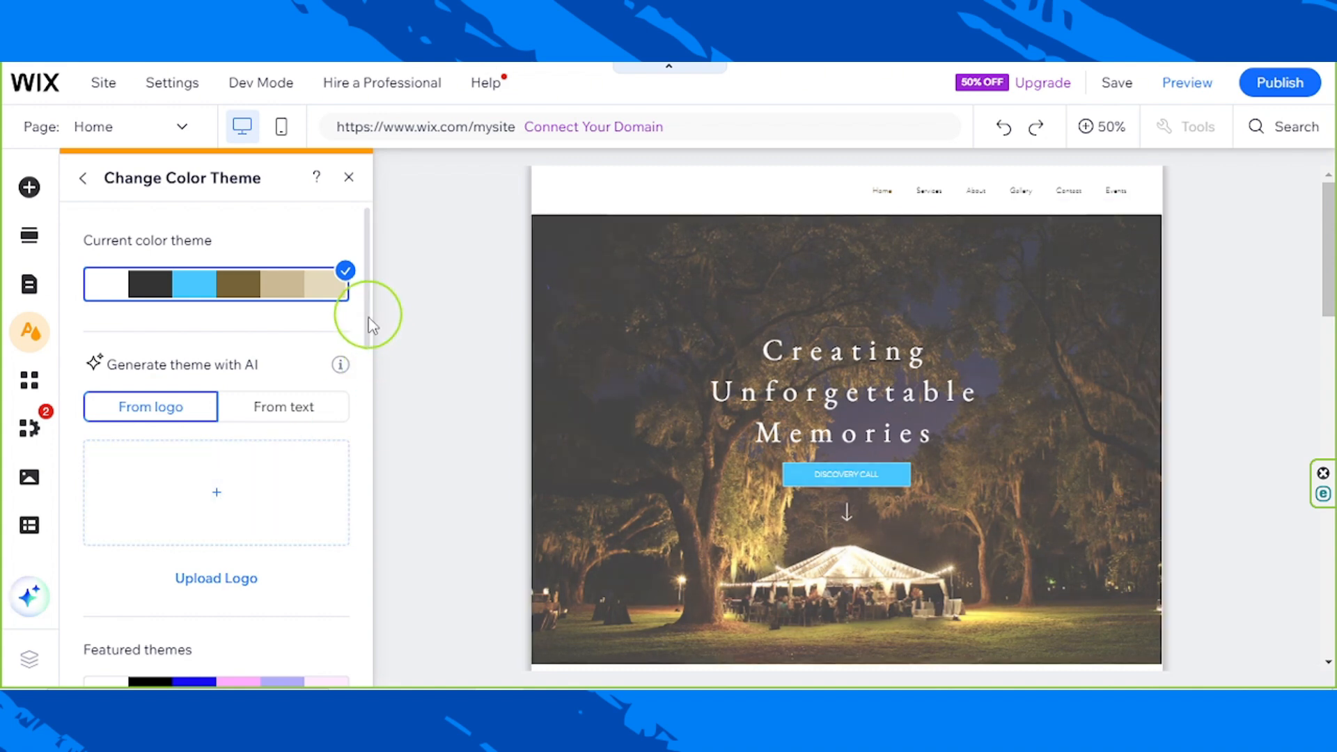
pyautogui.moveTo(364, 299); pyautogui.dragTo(335, 448)
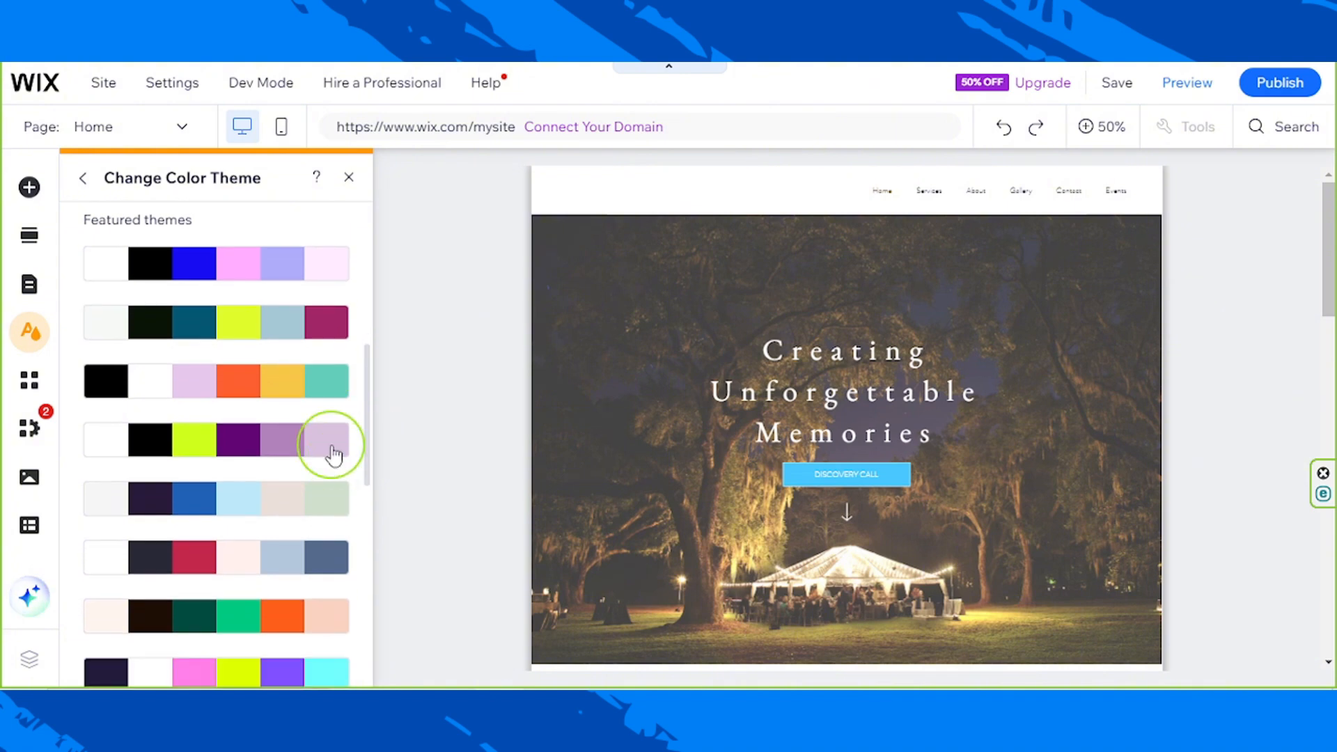
pyautogui.click(257, 328)
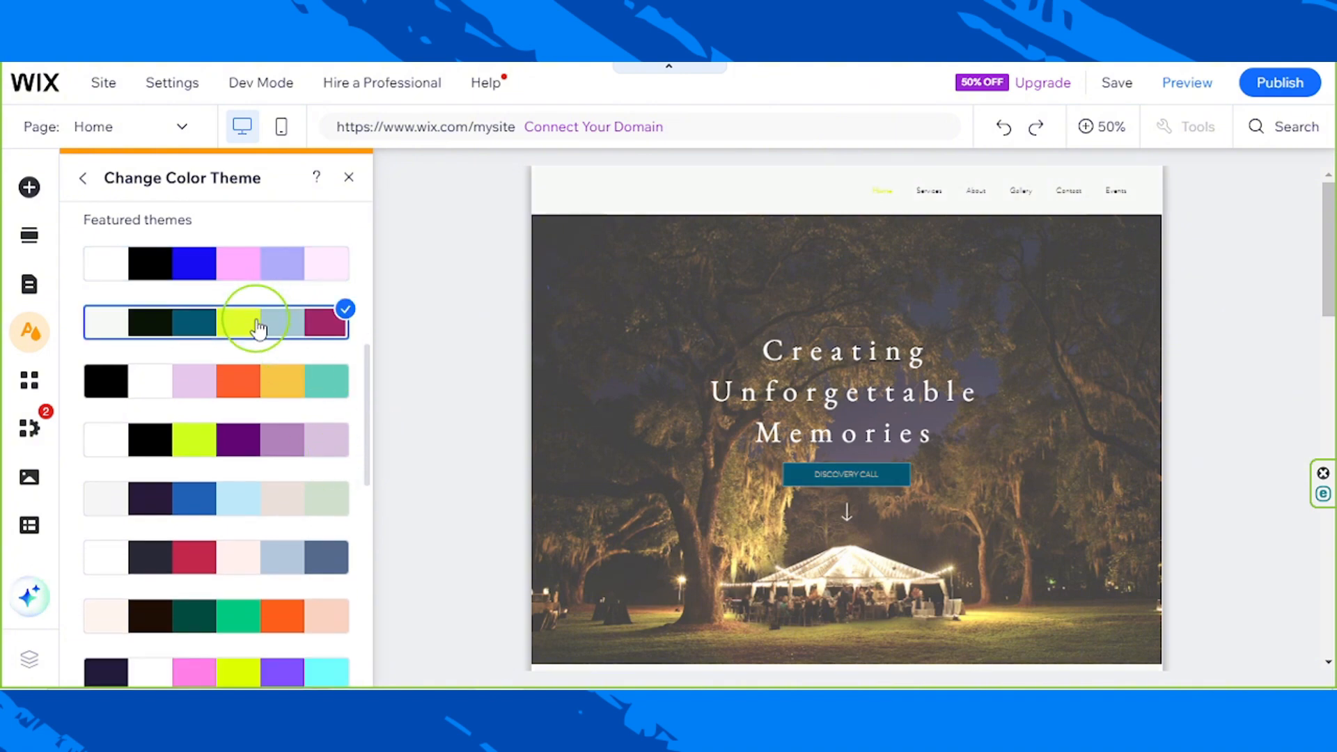
pyautogui.scroll(-5, 379, 427)
pyautogui.scroll(-10, 707, 477)
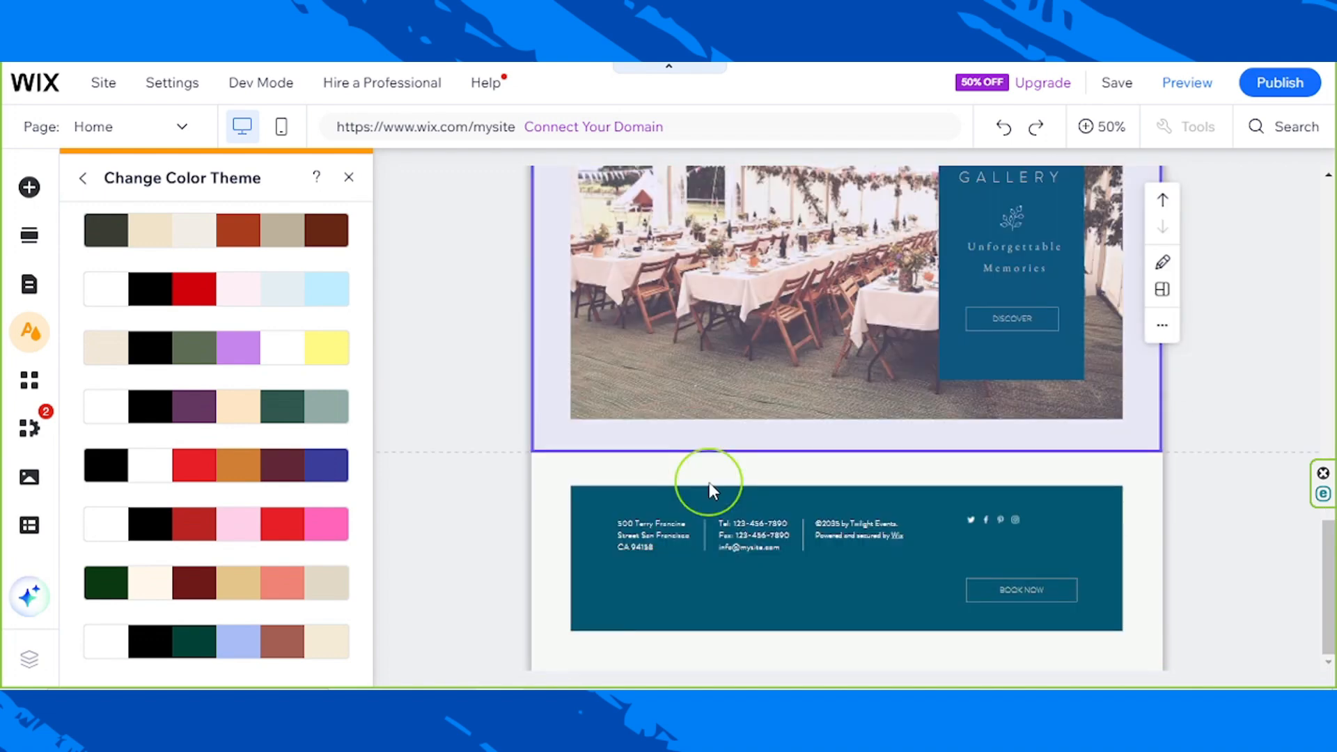
pyautogui.scroll(8, 708, 482)
pyautogui.scroll(3, 927, 327)
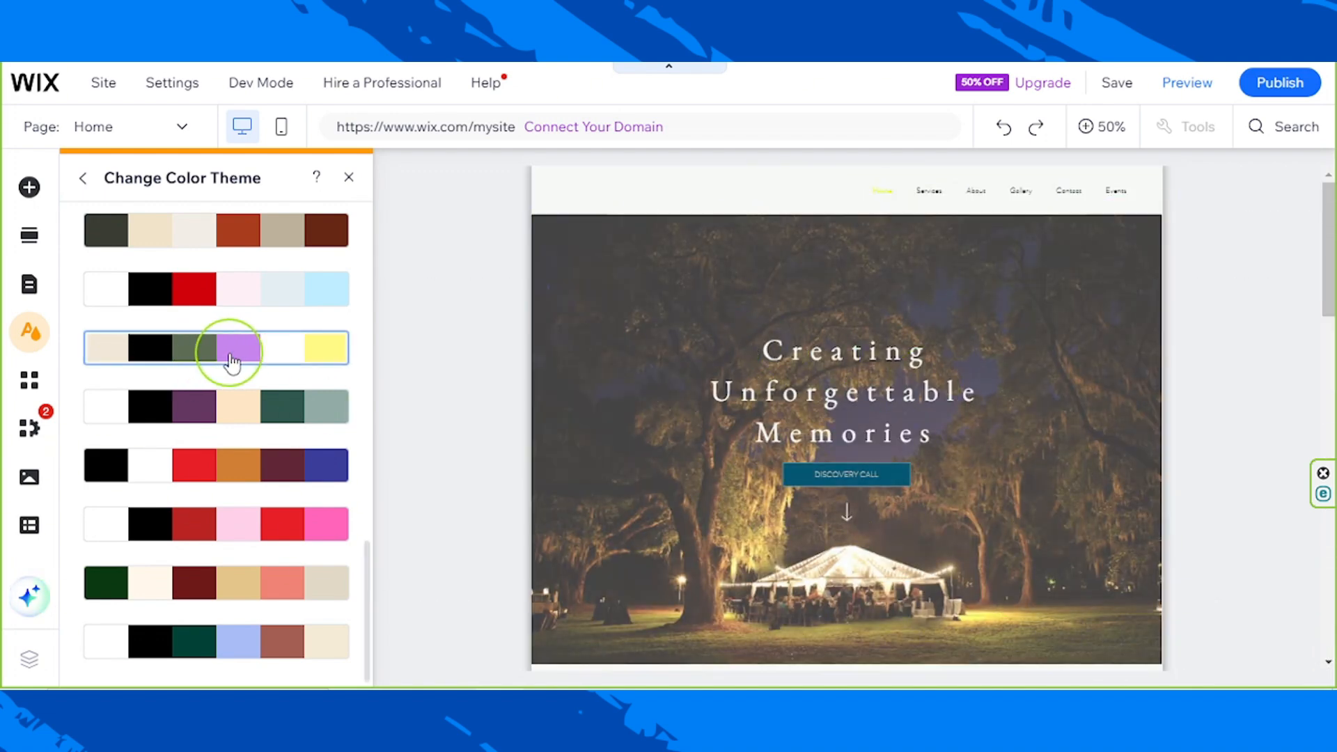
pyautogui.scroll(5, 235, 376)
pyautogui.scroll(6, 235, 396)
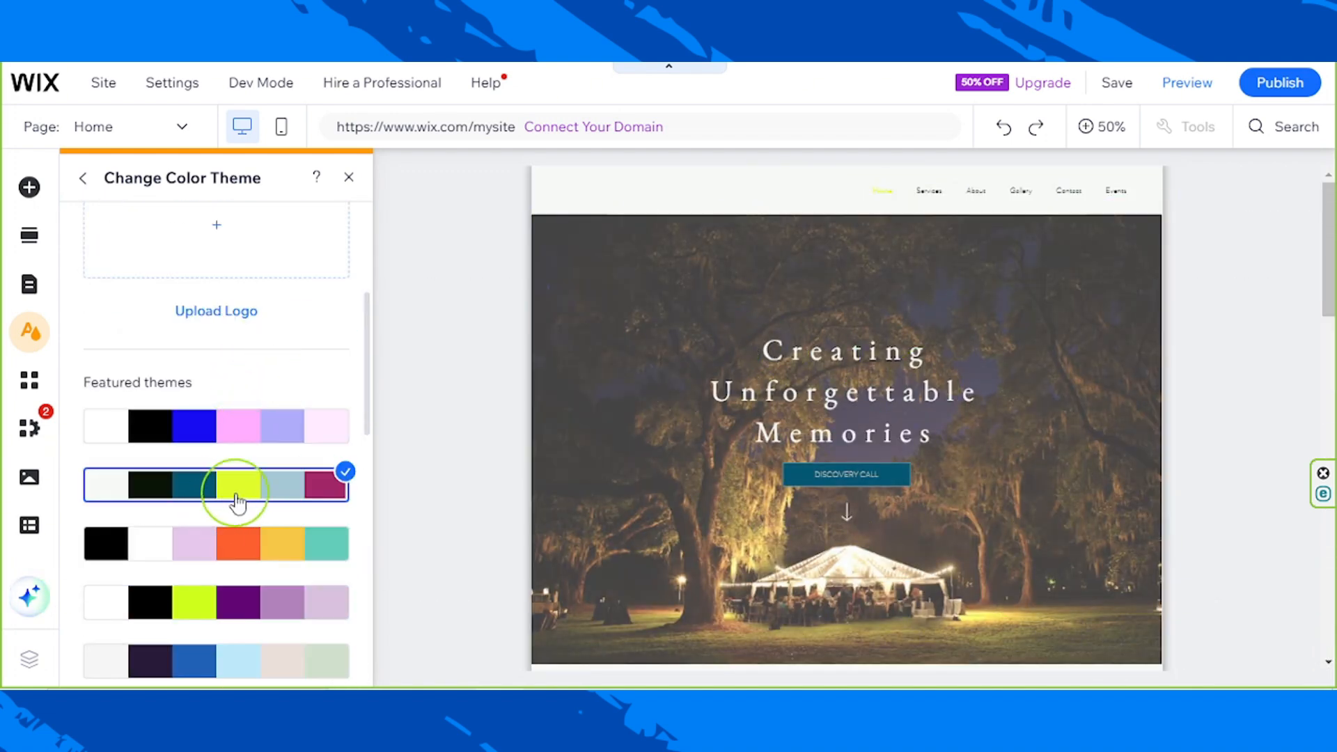
pyautogui.click(85, 181)
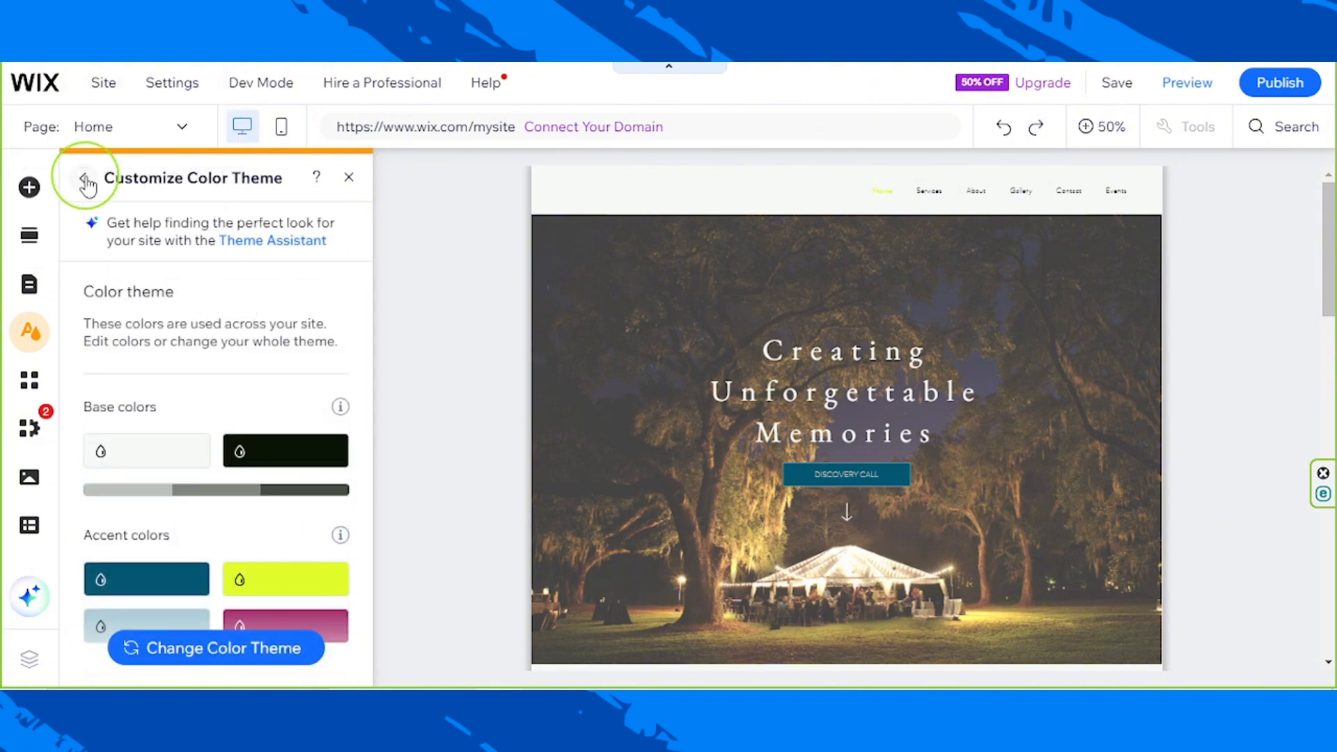
pyautogui.click(85, 179)
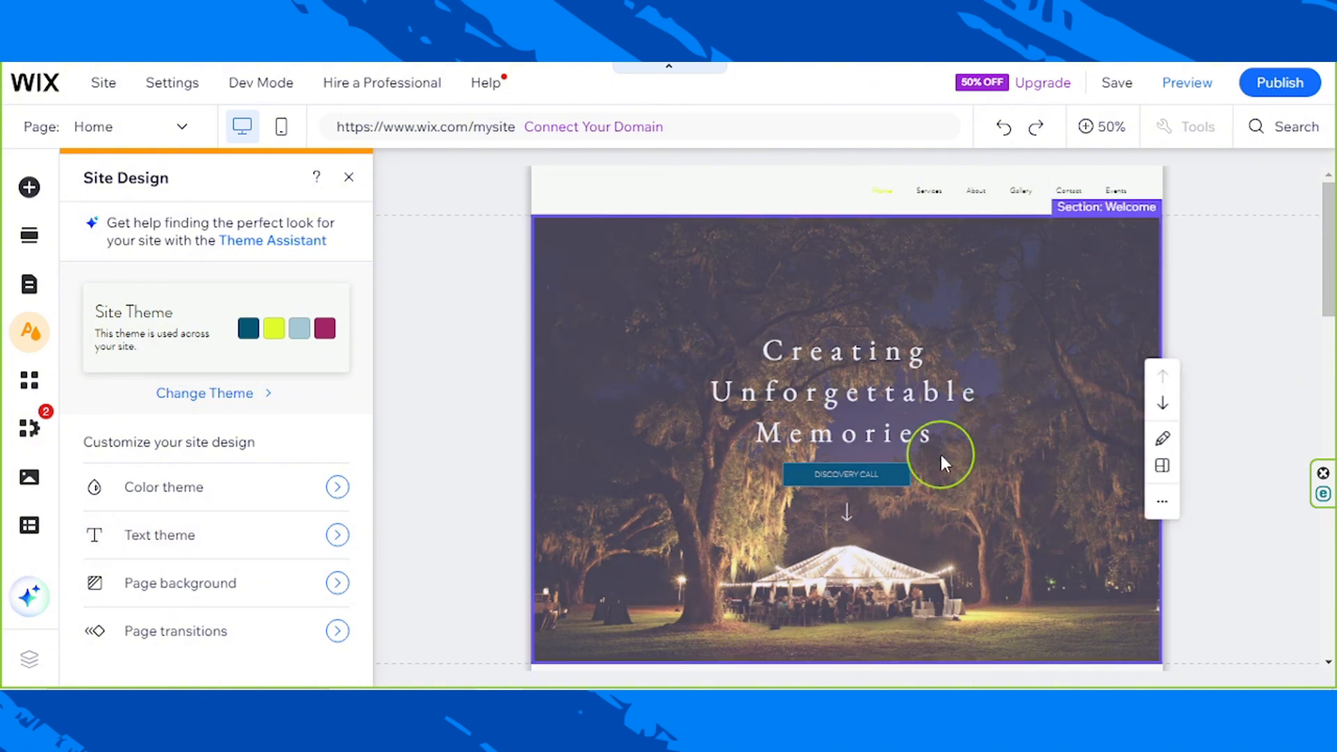
# Step: Change the text theme to Avenir Light headings with Questrial paragraphs and return to Site Design
pyautogui.click(243, 536)
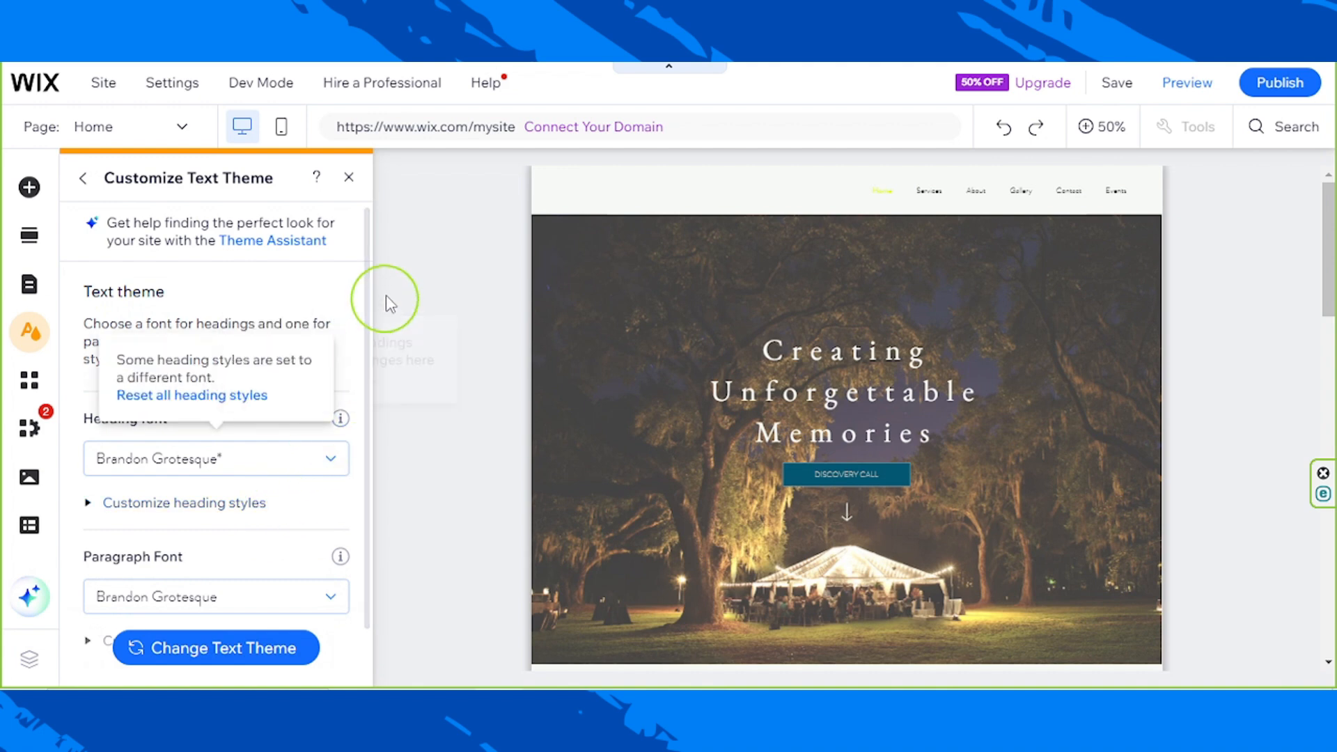
pyautogui.scroll(-2, 367, 292)
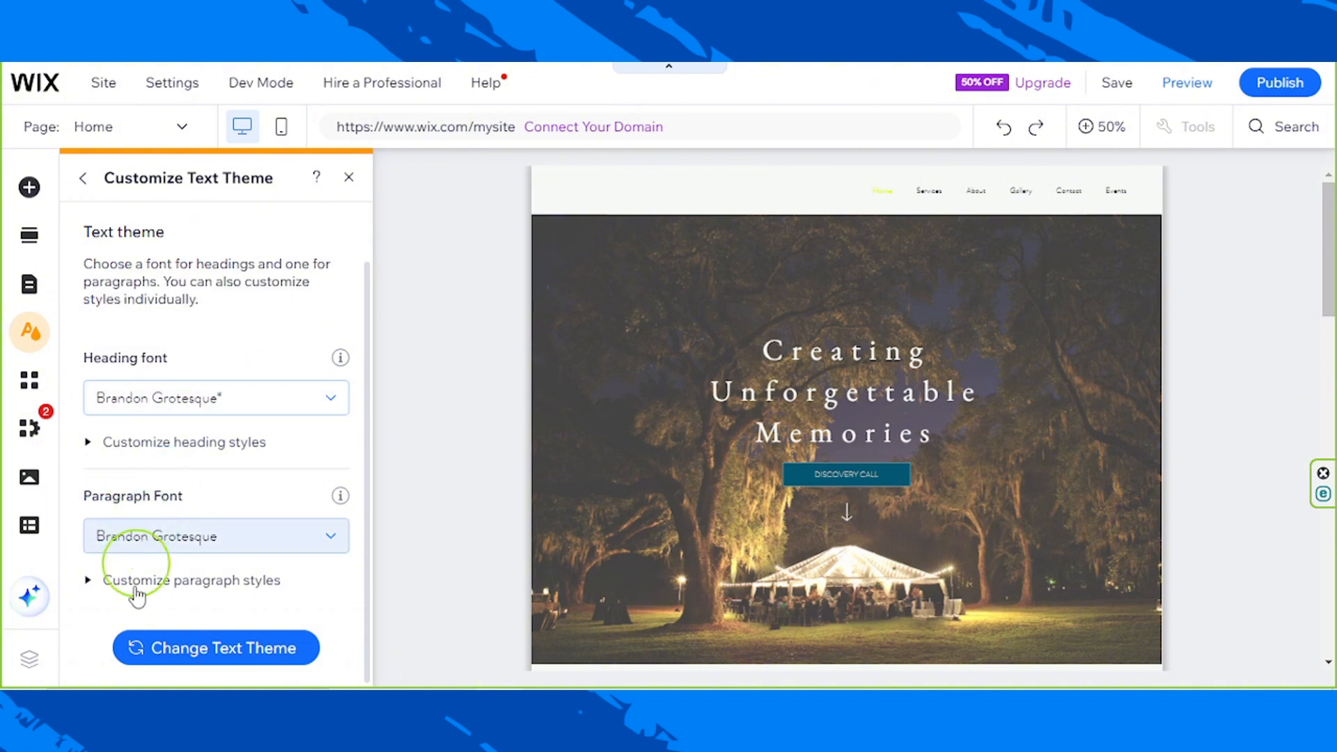
pyautogui.click(208, 650)
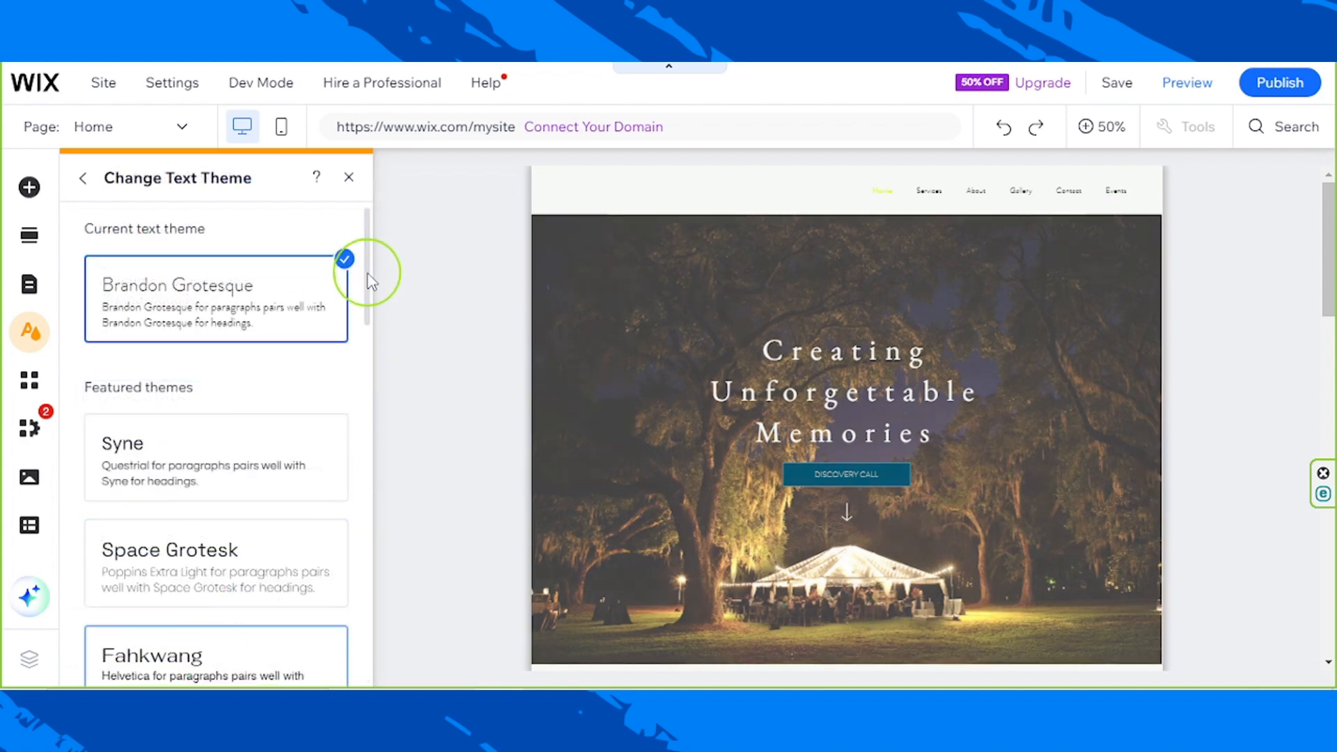
pyautogui.moveTo(367, 272); pyautogui.dragTo(347, 406)
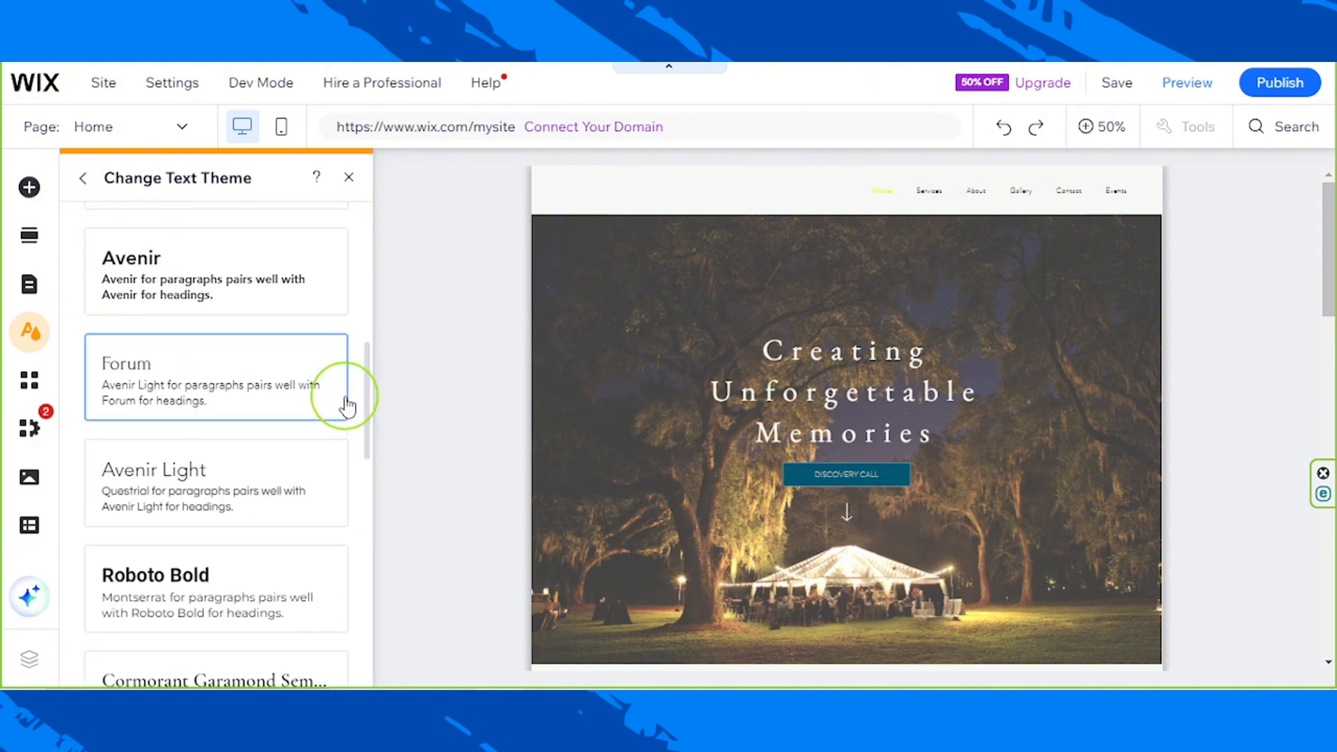
pyautogui.click(262, 479)
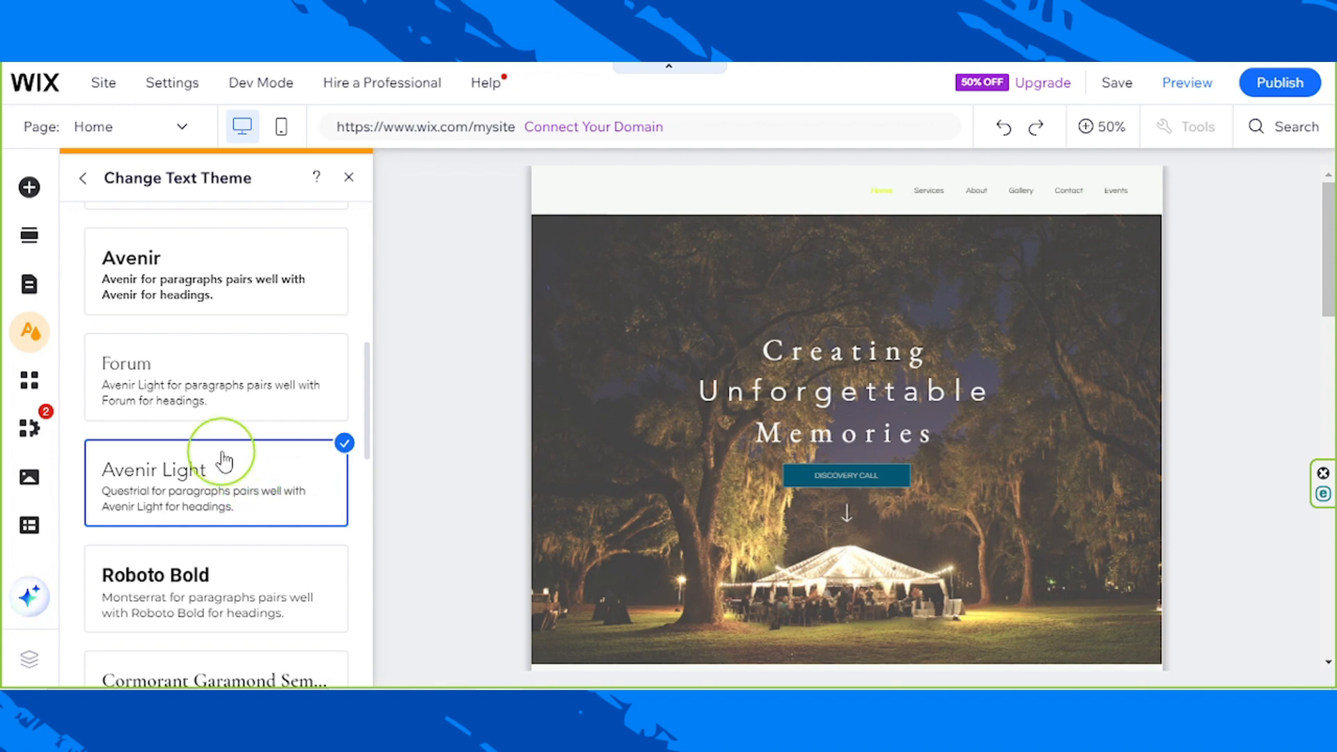
pyautogui.click(84, 178)
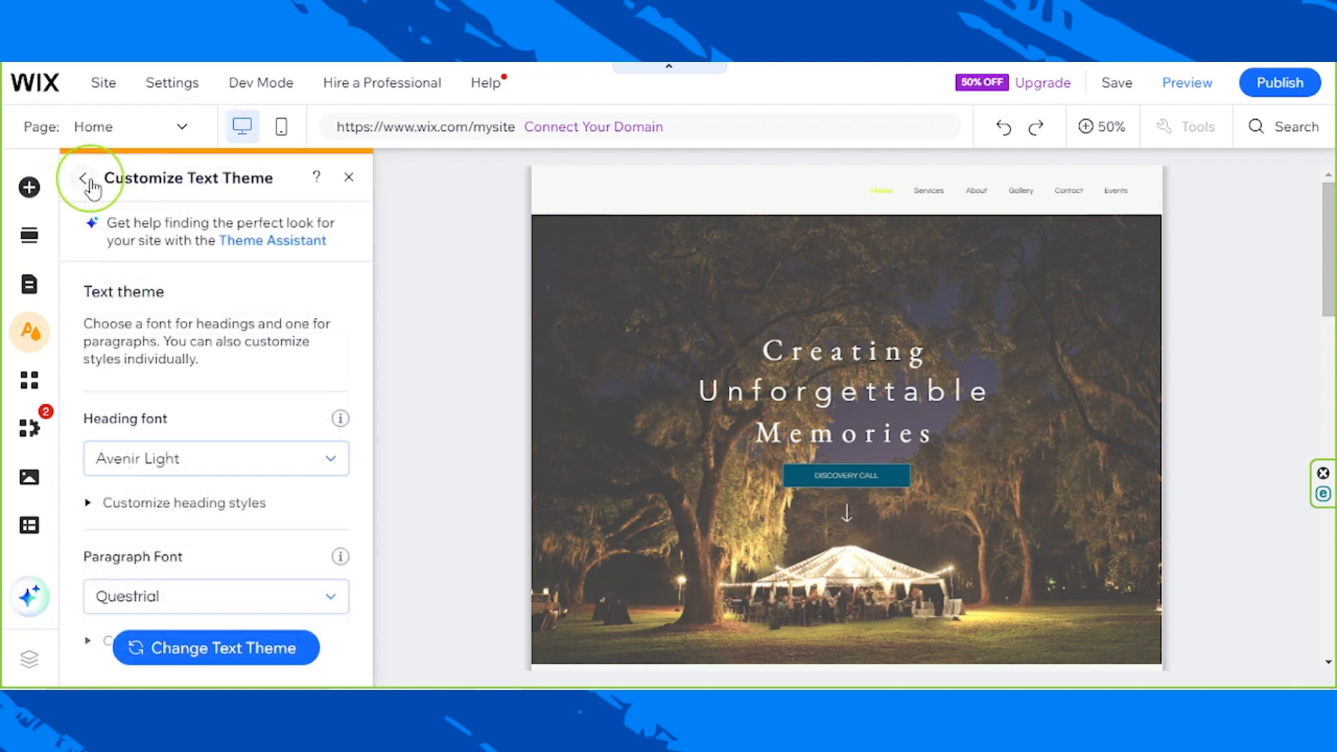
pyautogui.click(85, 179)
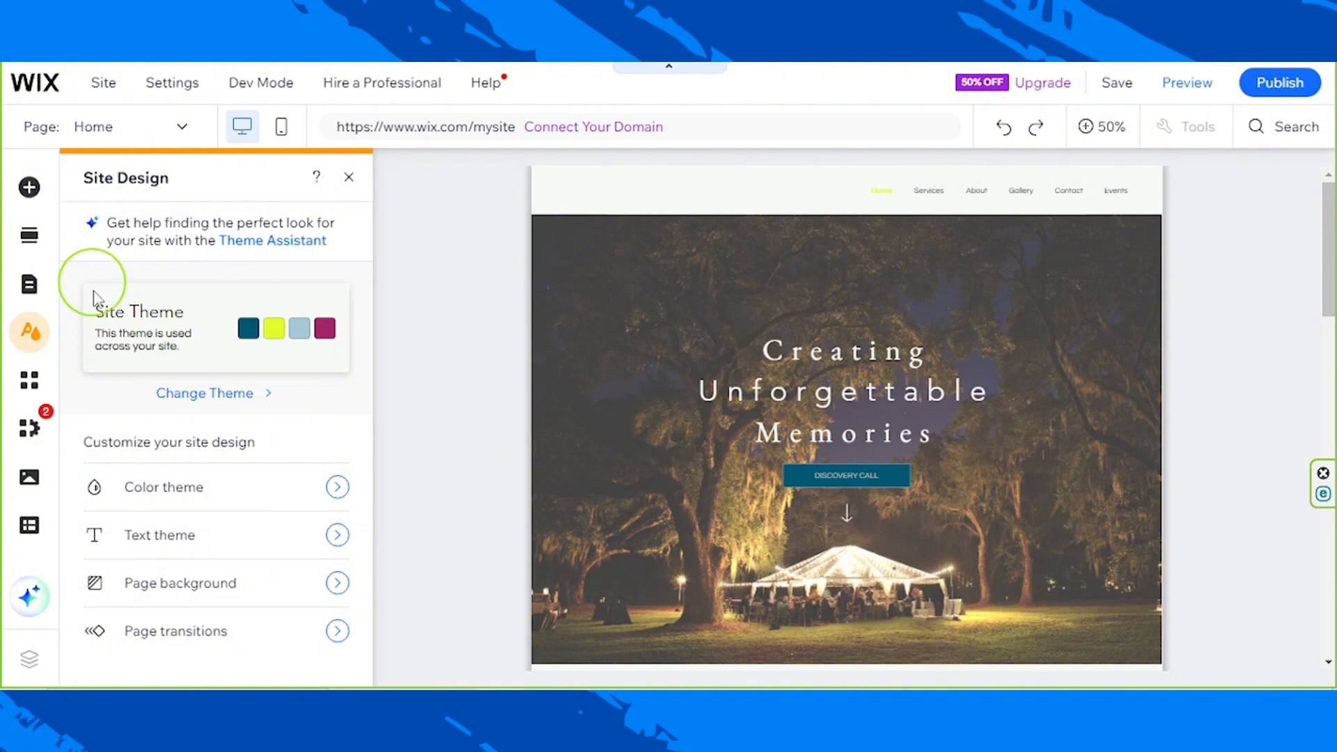
# Step: Examine the page transition options, the page background choices and the featured site themes
pyautogui.click(211, 632)
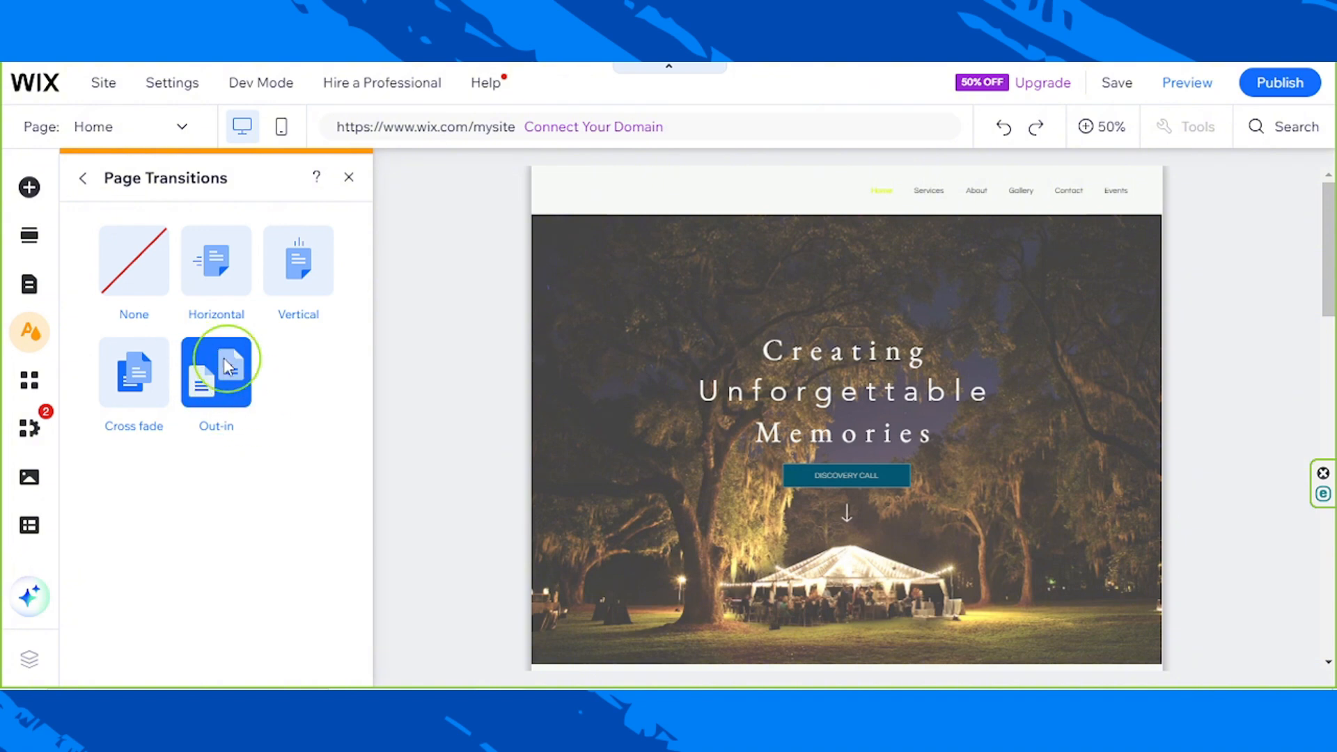
pyautogui.click(83, 179)
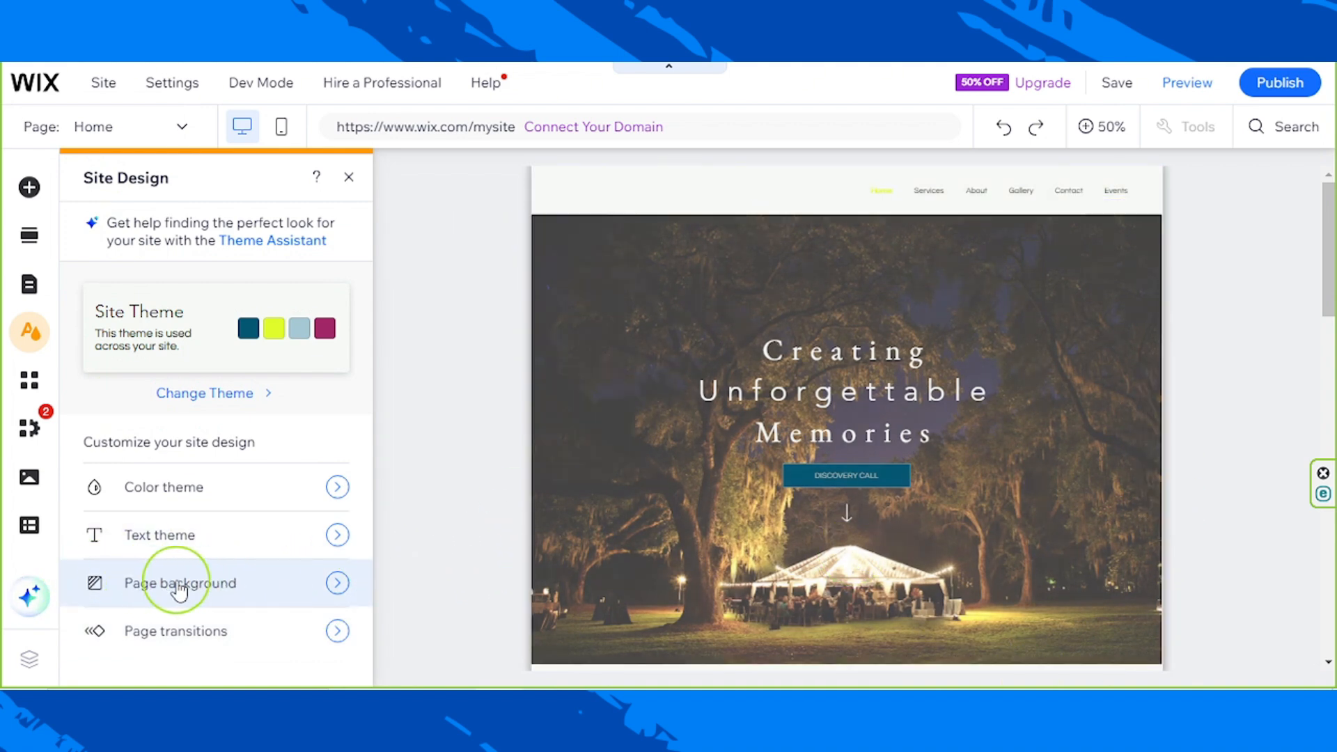
pyautogui.click(209, 583)
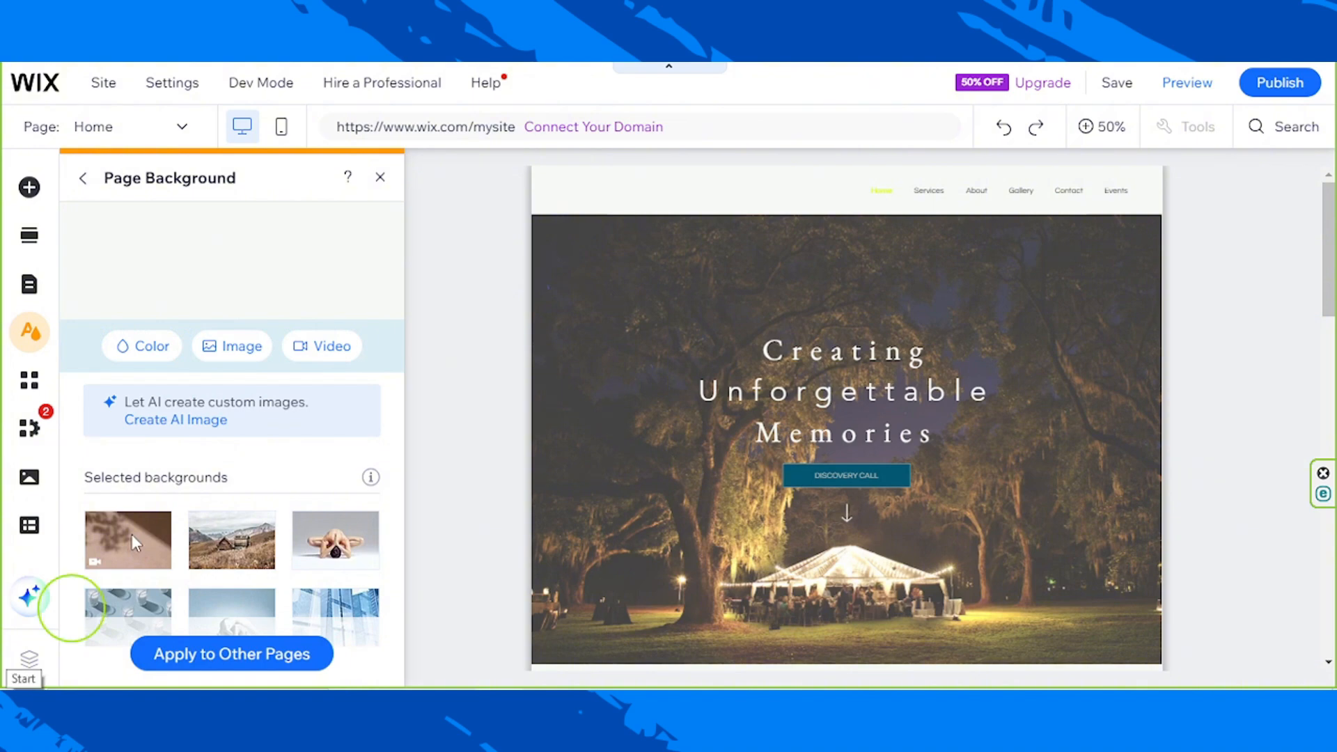
pyautogui.scroll(-5, 352, 453)
pyautogui.scroll(5, 351, 474)
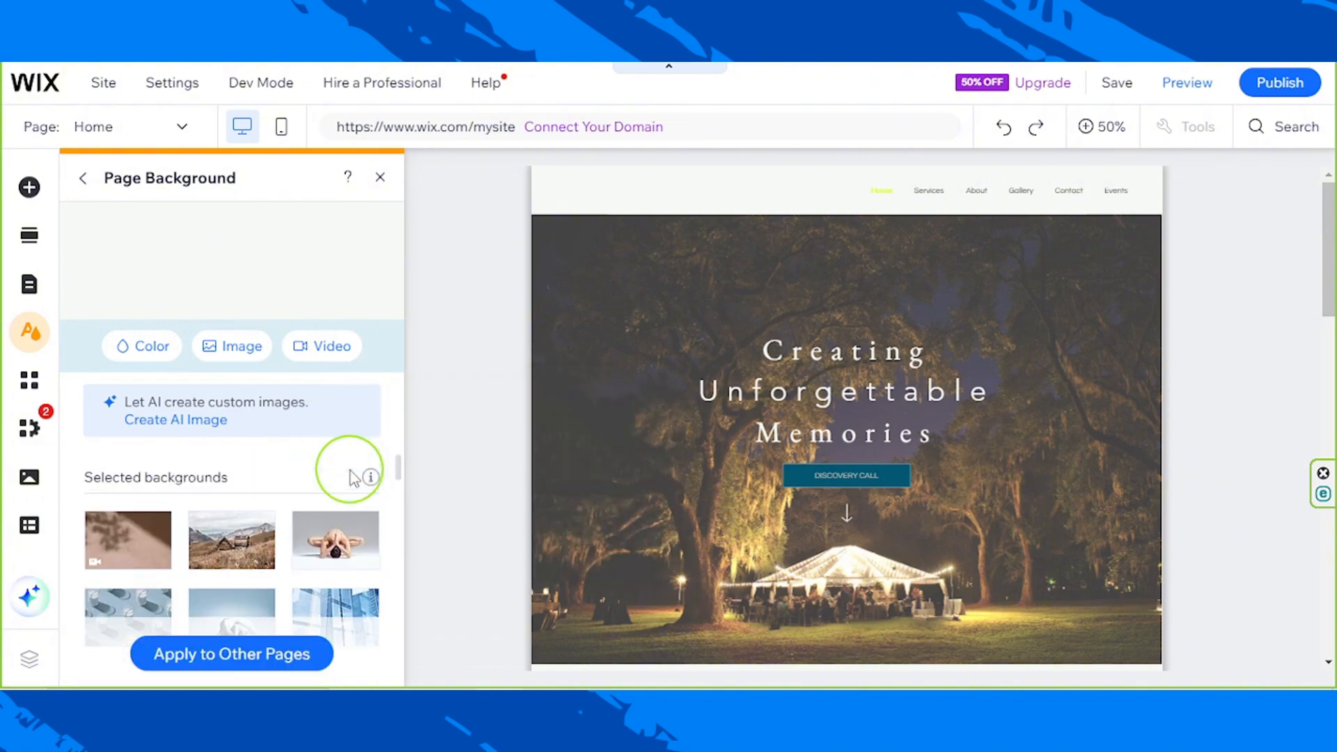
pyautogui.moveTo(322, 567)
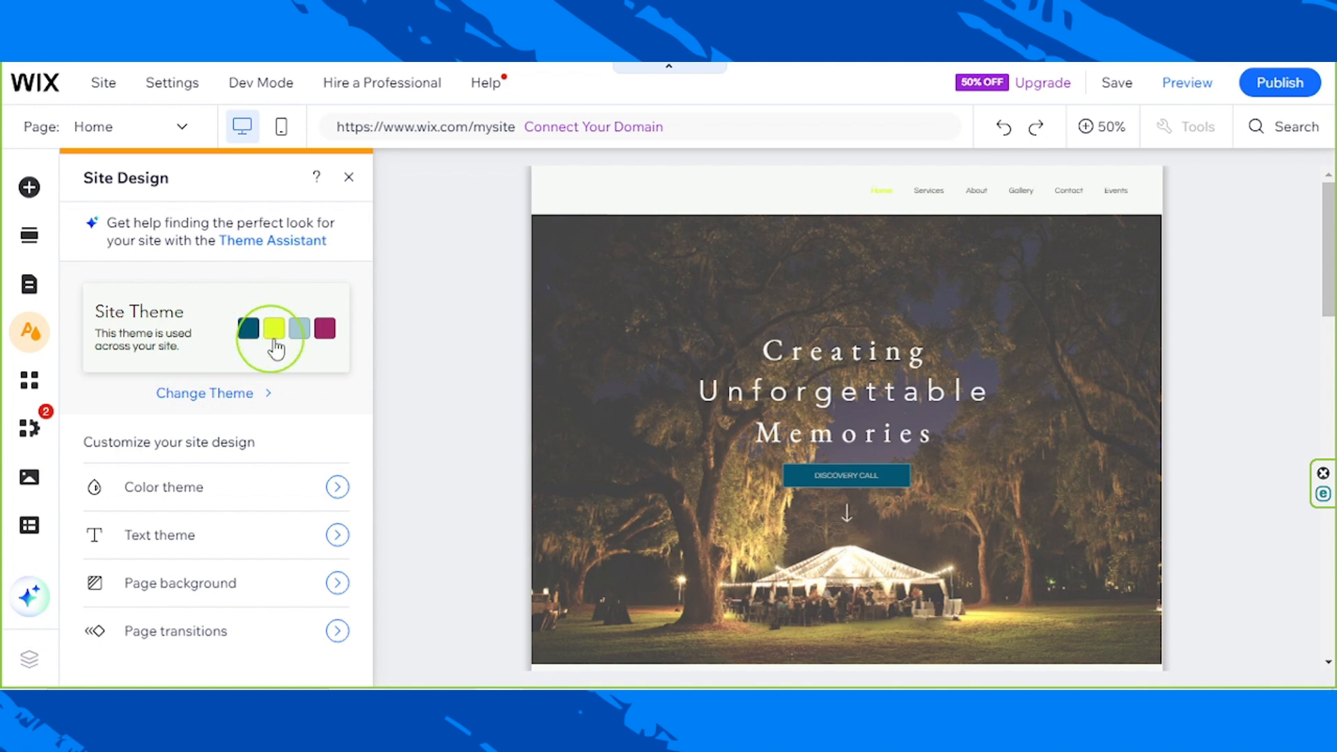
pyautogui.click(239, 391)
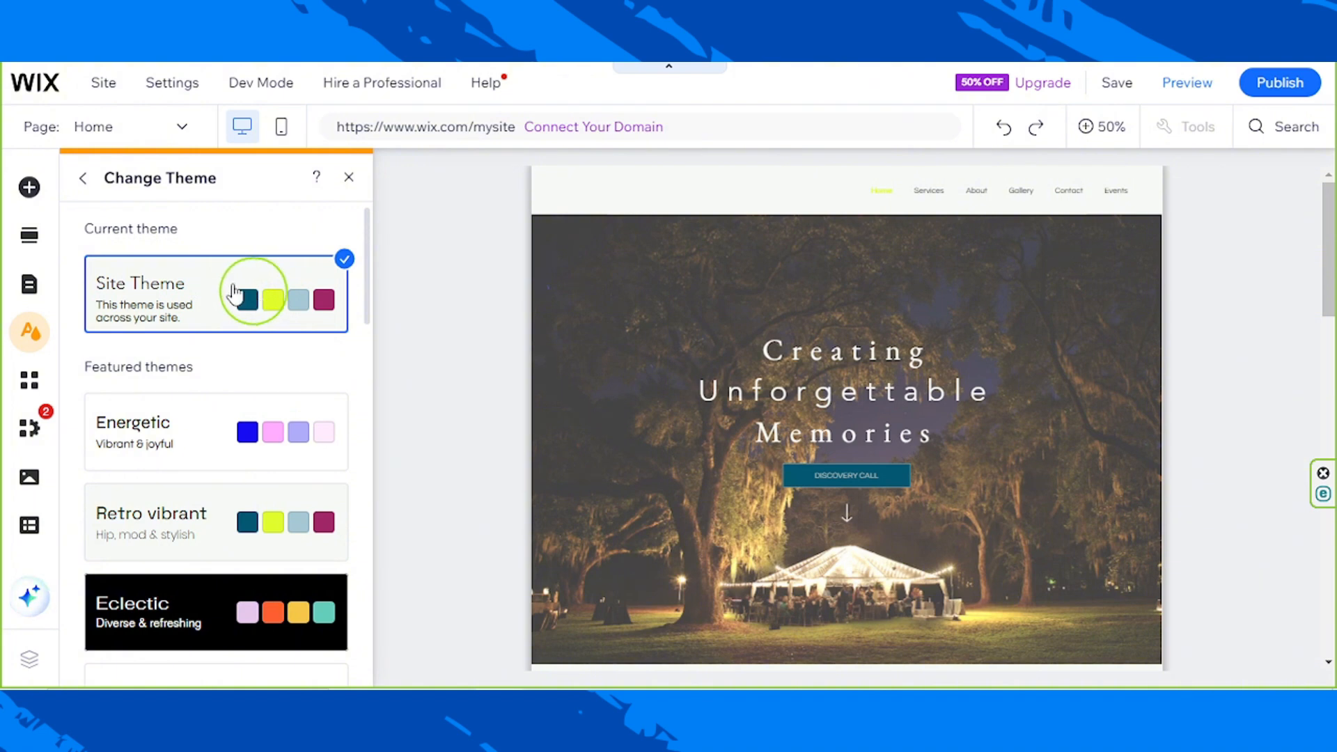
pyautogui.click(82, 179)
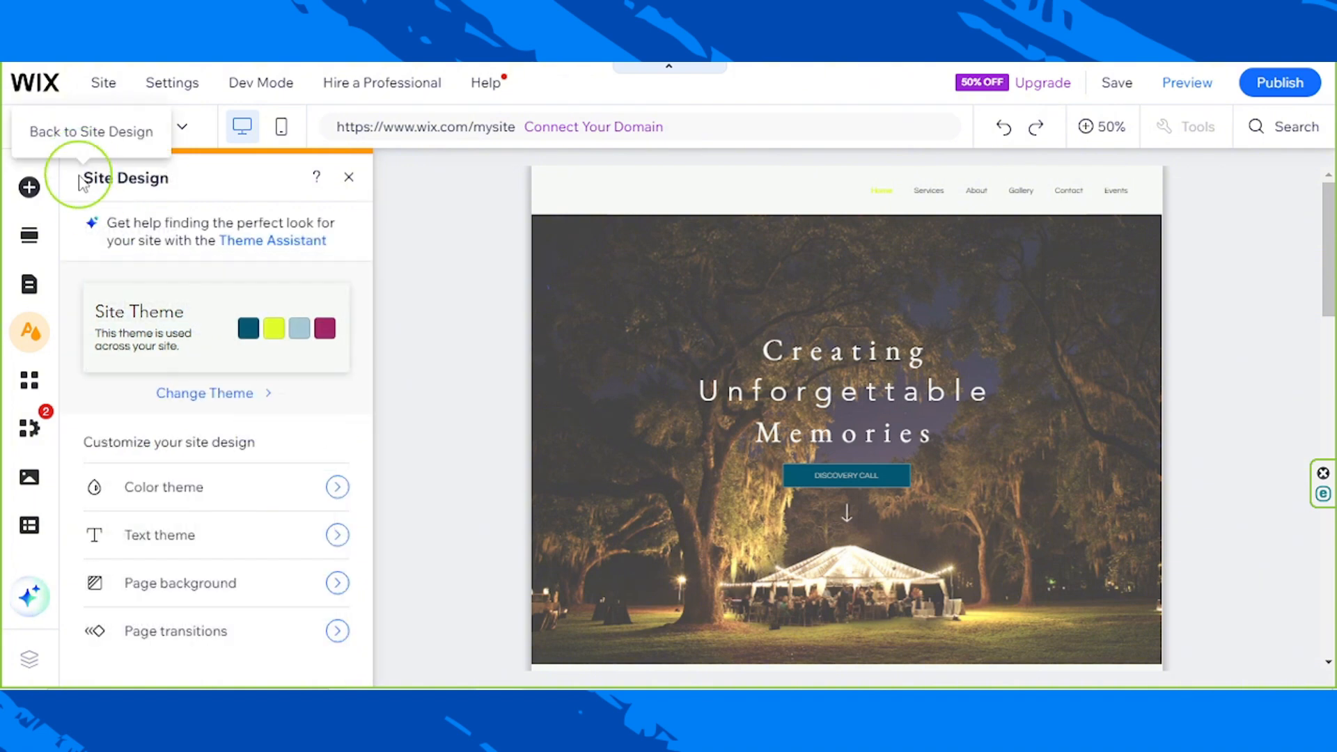
# Step: Replace the lime accent color with a turquoise custom color and close the site design settings
pyautogui.click(191, 492)
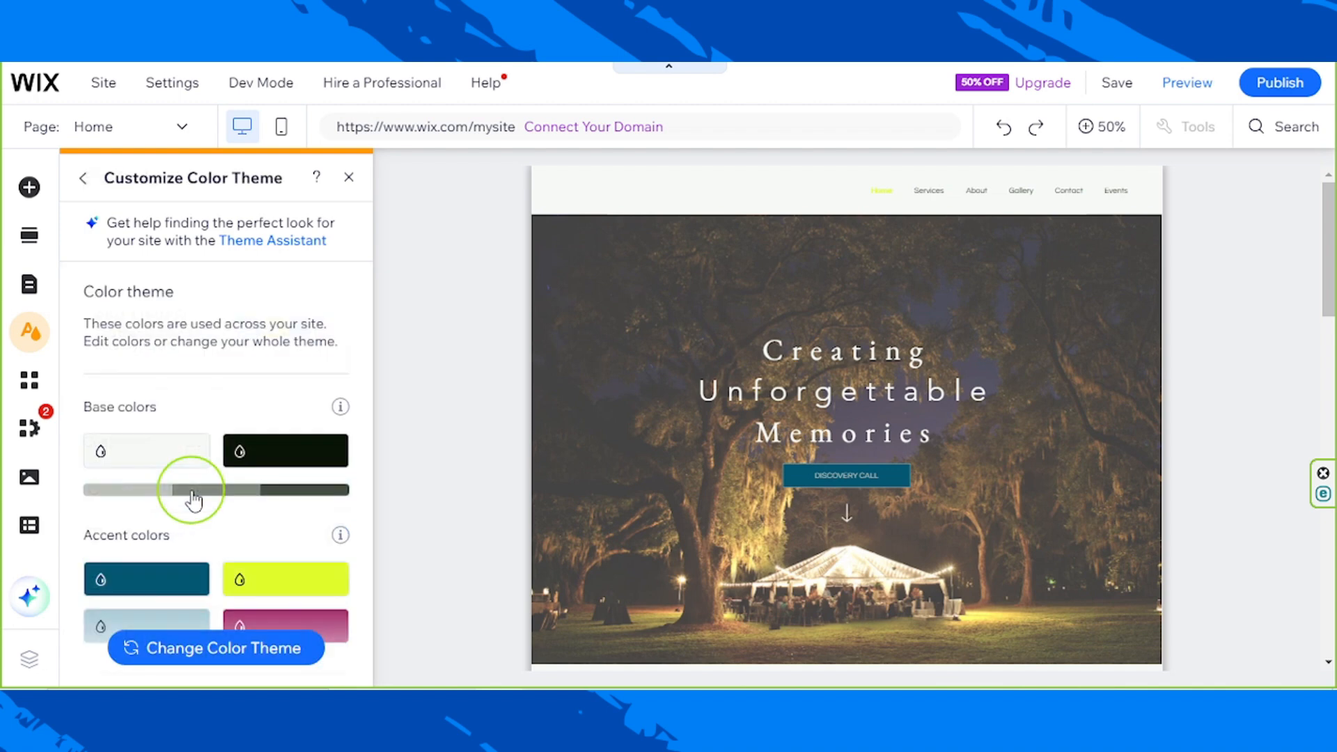
pyautogui.scroll(-2, 271, 487)
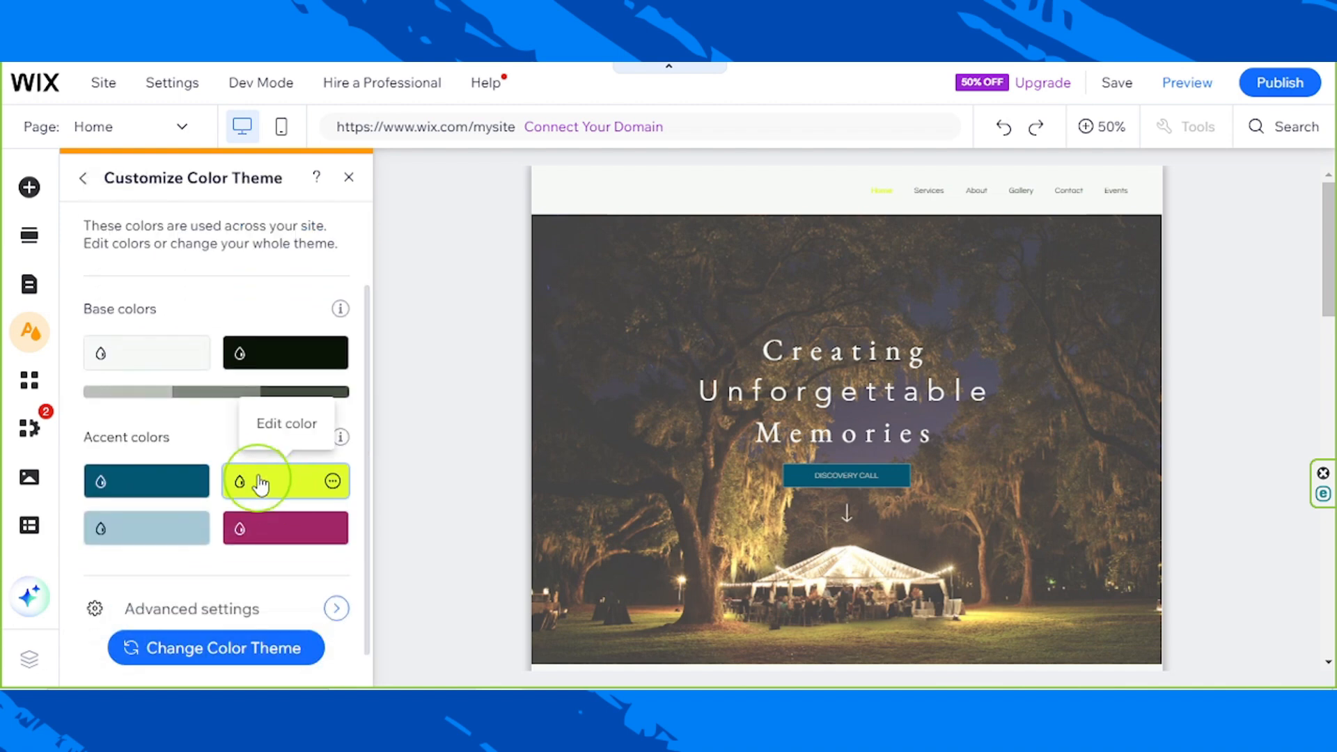
pyautogui.click(333, 482)
pyautogui.click(399, 484)
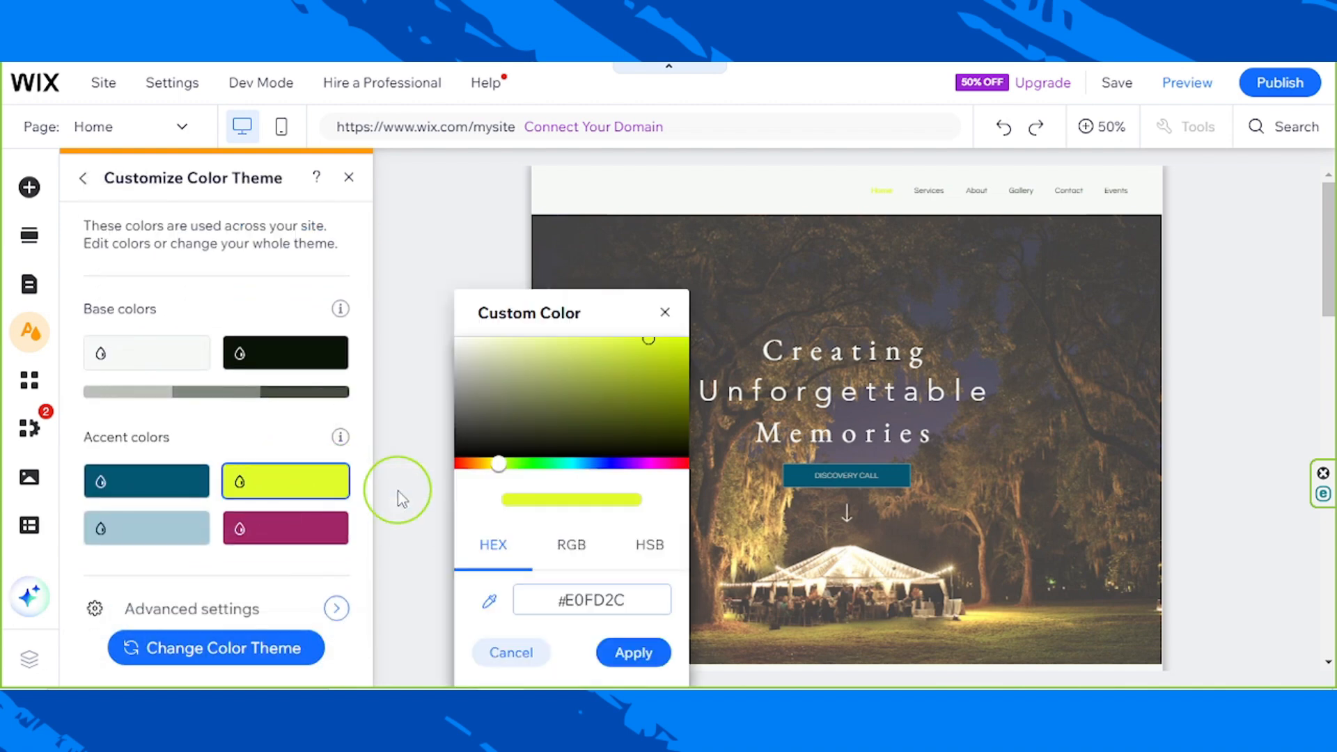
pyautogui.moveTo(498, 464); pyautogui.dragTo(514, 463)
pyautogui.click(583, 372)
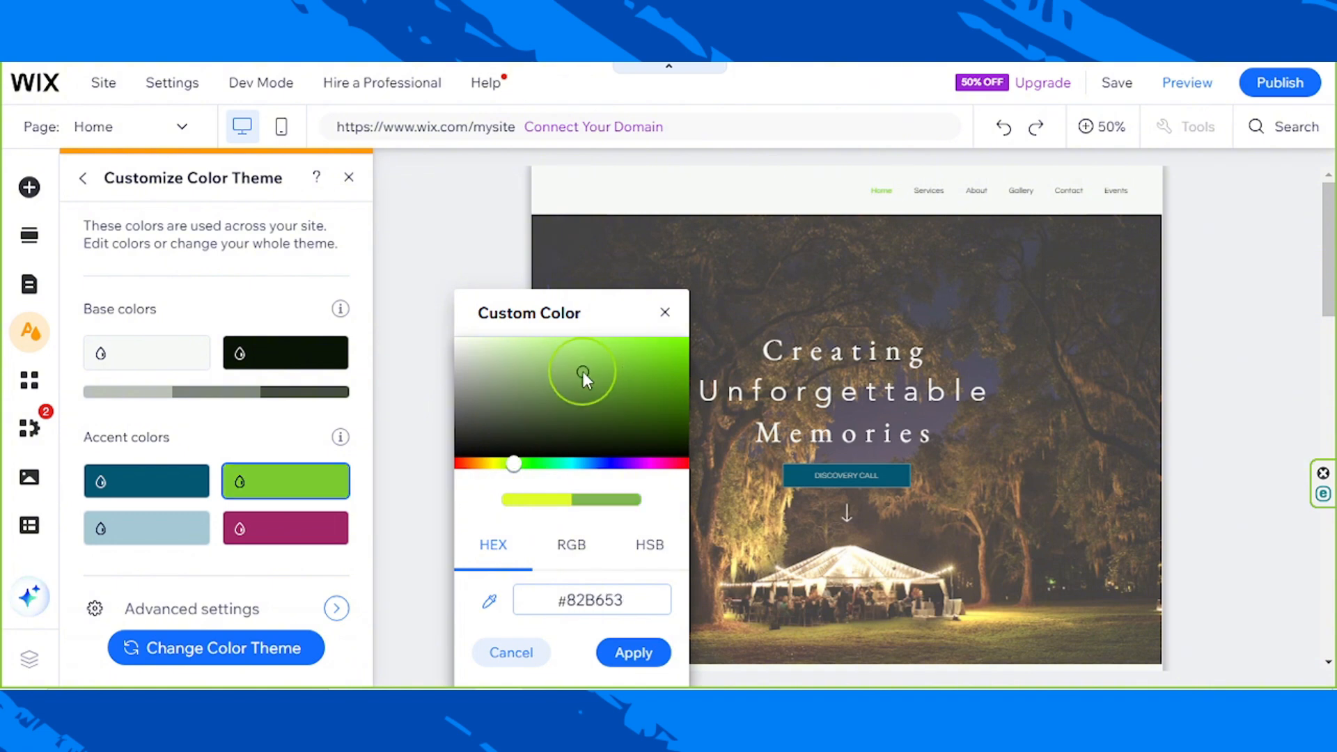
pyautogui.moveTo(583, 371); pyautogui.dragTo(624, 355)
pyautogui.click(571, 463)
pyautogui.click(646, 641)
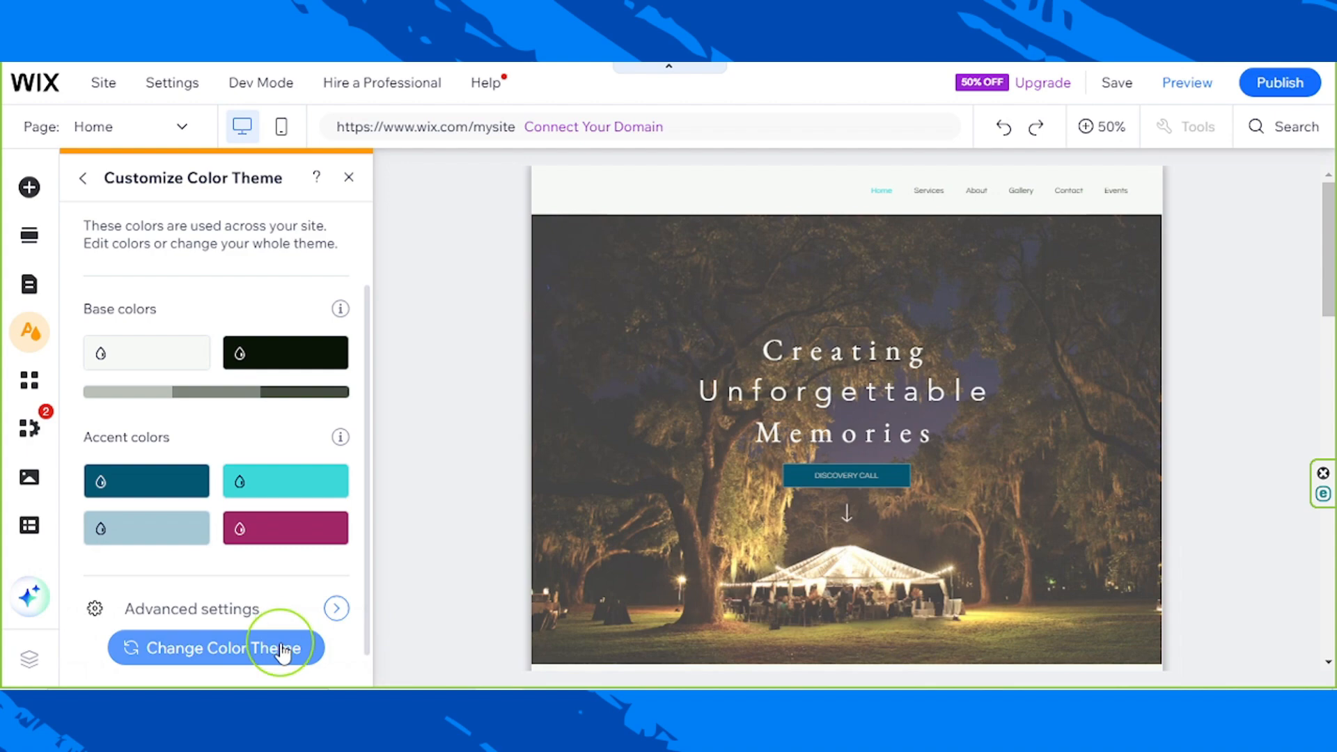
pyautogui.click(349, 178)
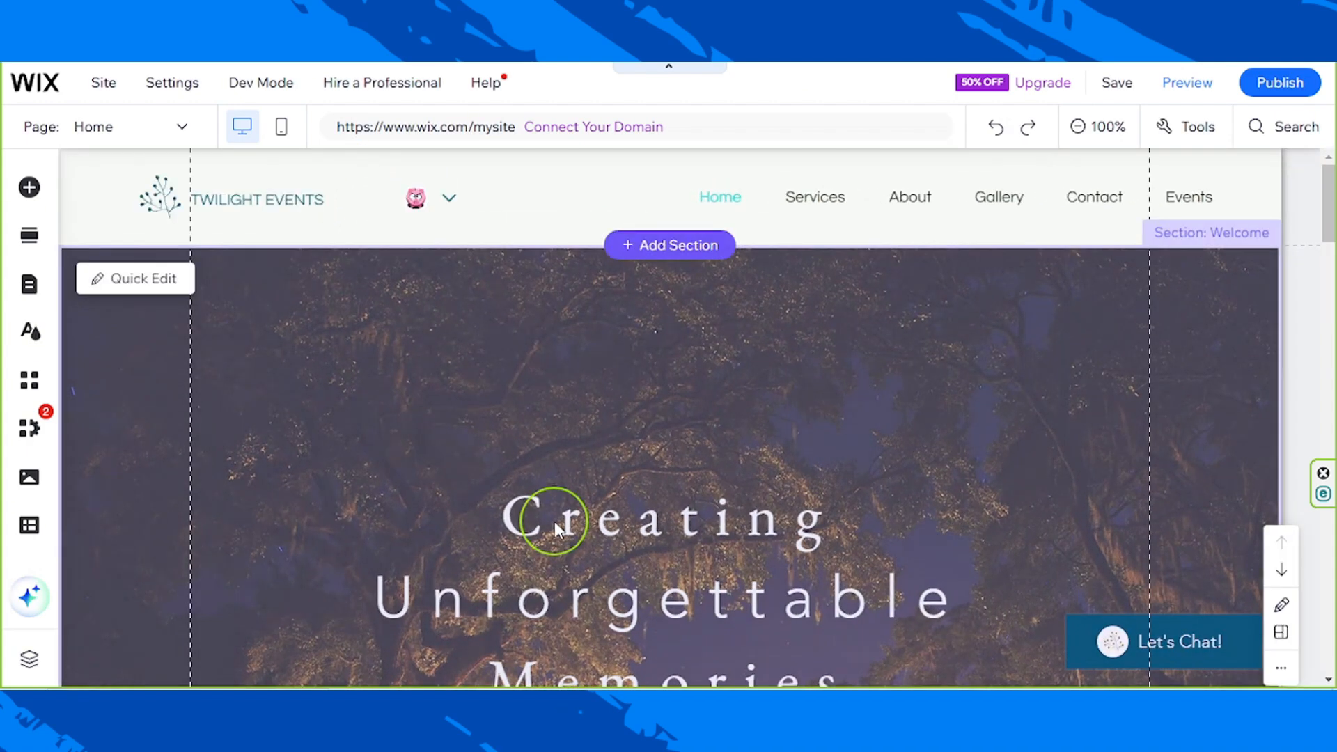
# Step: Delete the TWILIGHT EVENTS title and the branch graphic beside it from the site header
pyautogui.click(230, 214)
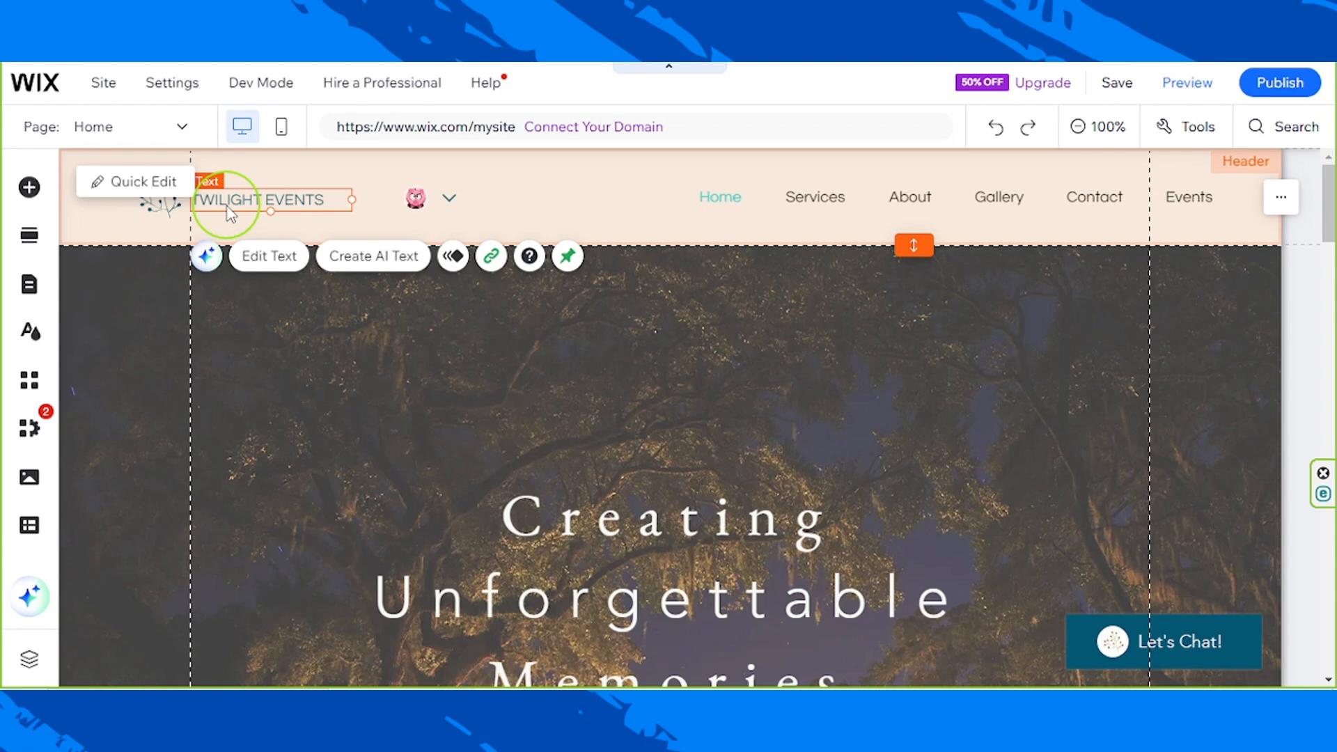
pyautogui.click(160, 209)
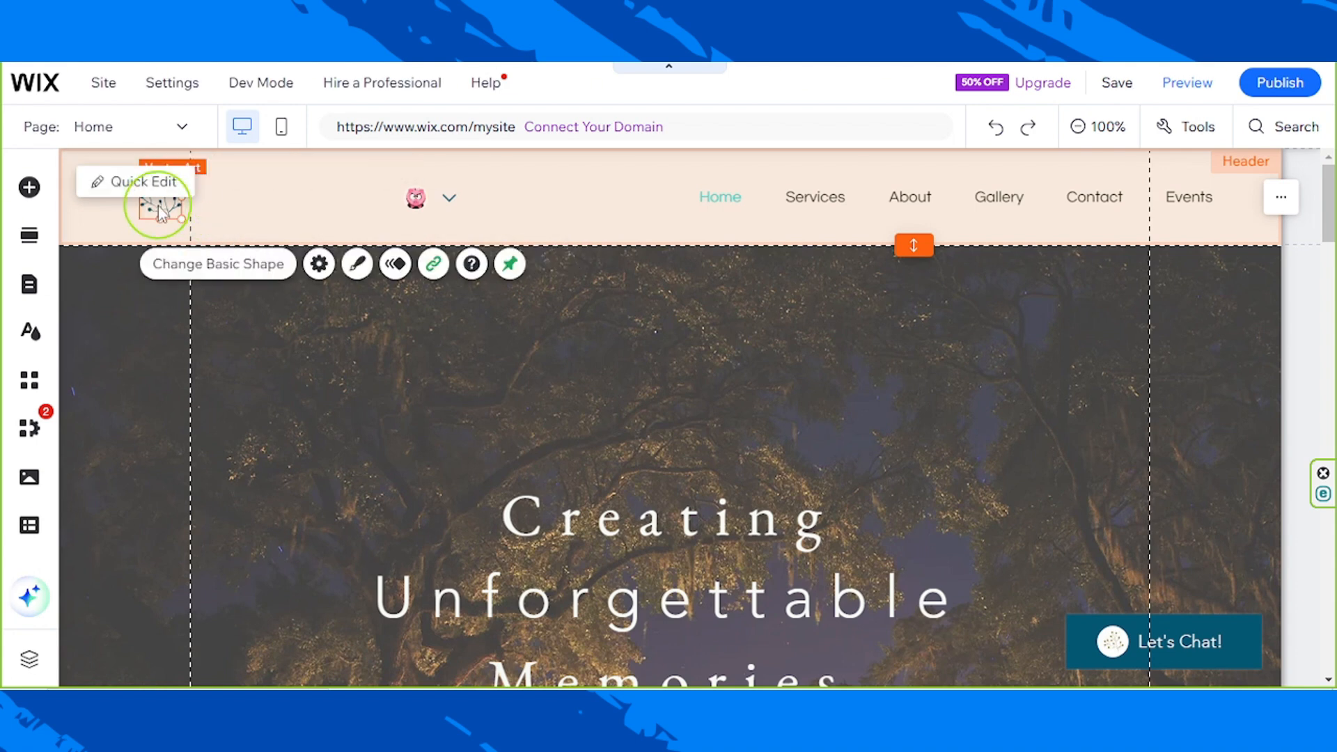
pyautogui.press('Delete')
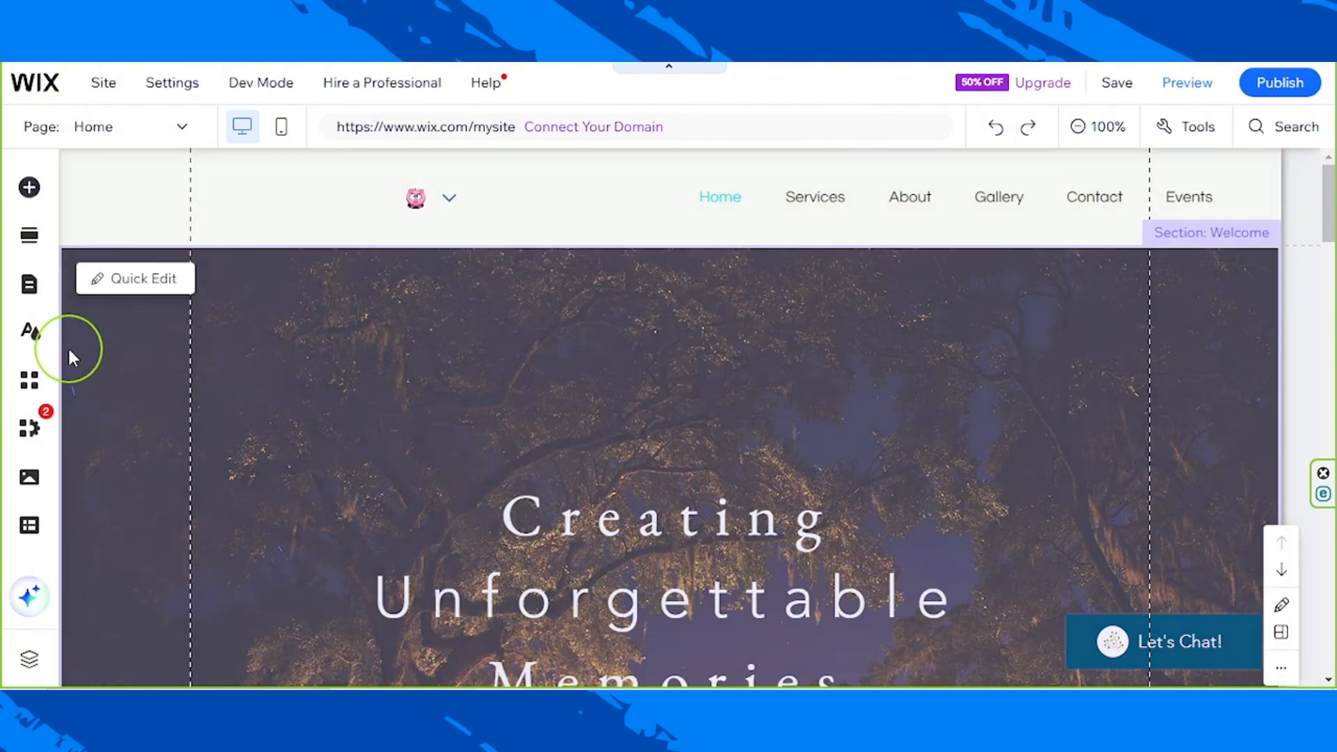
# Step: Upload the White BG Logo Transparent image from the computer and add it to the page
pyautogui.click(30, 483)
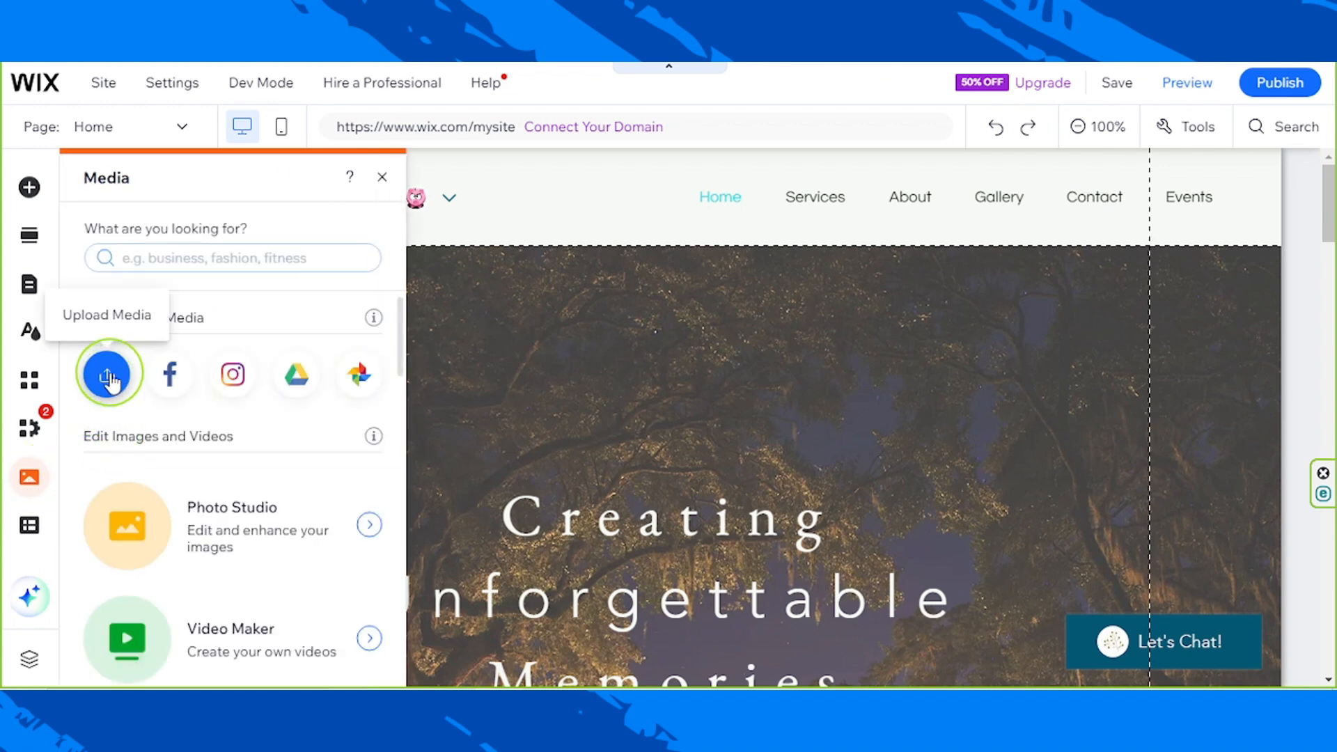
pyautogui.click(112, 378)
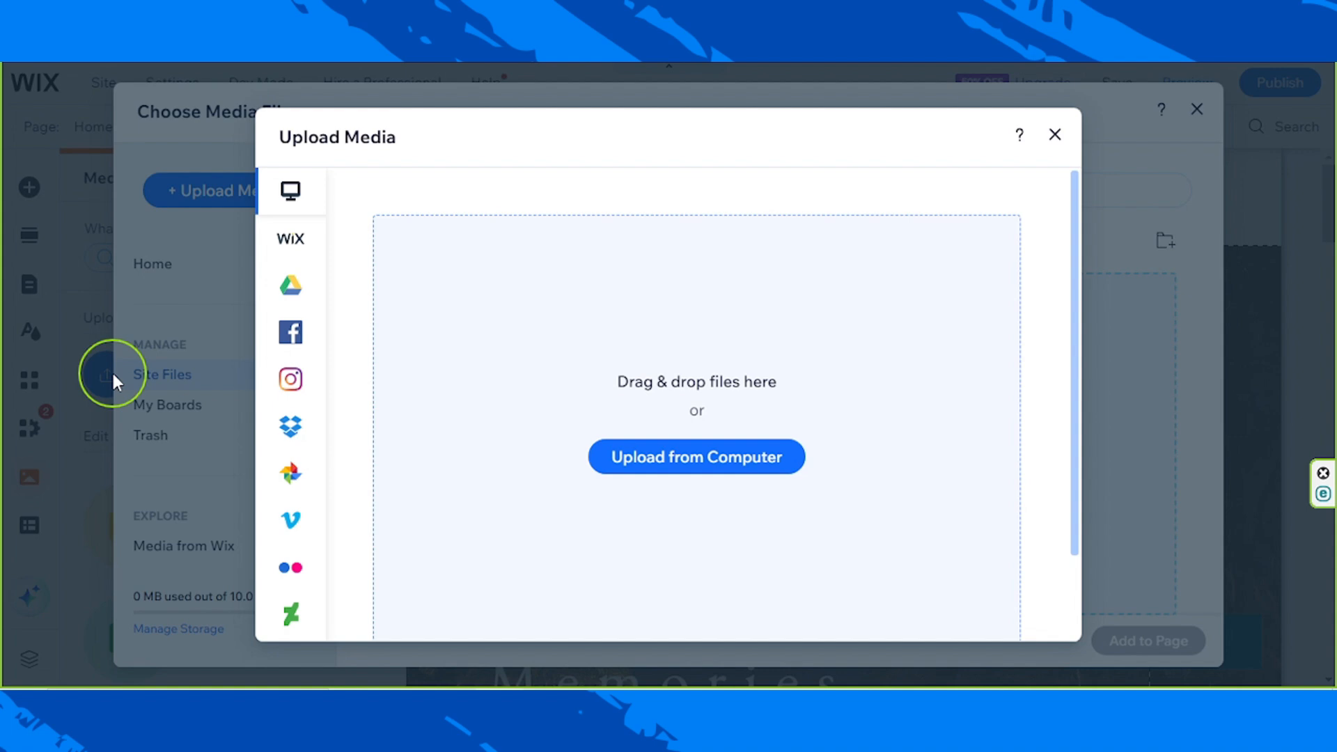
pyautogui.click(691, 457)
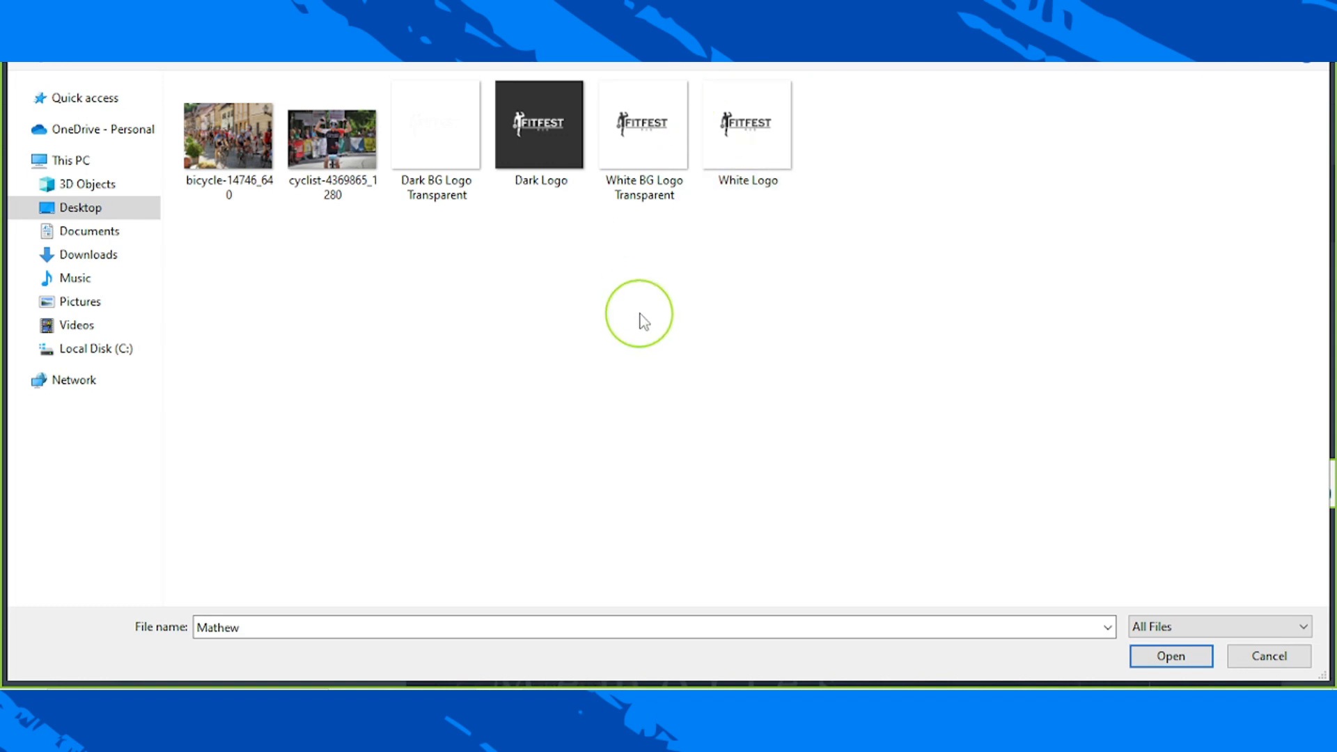
pyautogui.click(630, 164)
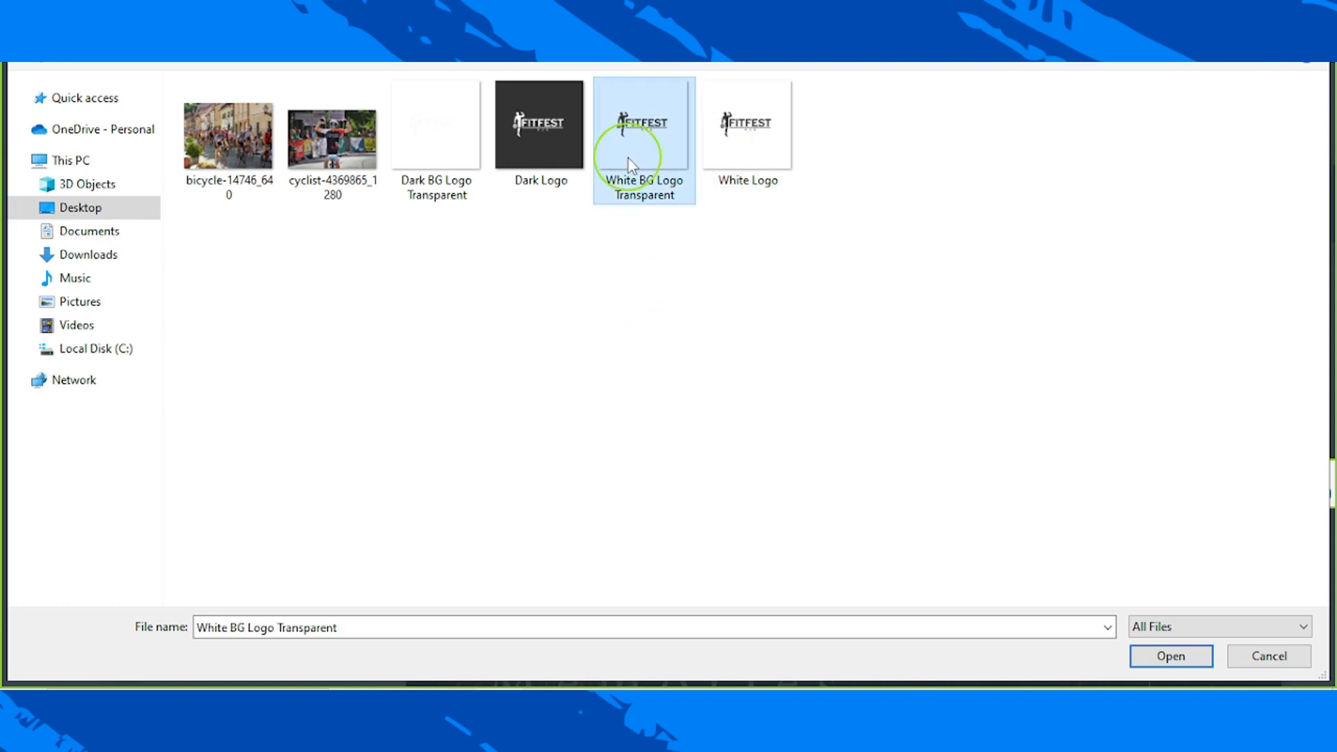
pyautogui.click(1170, 658)
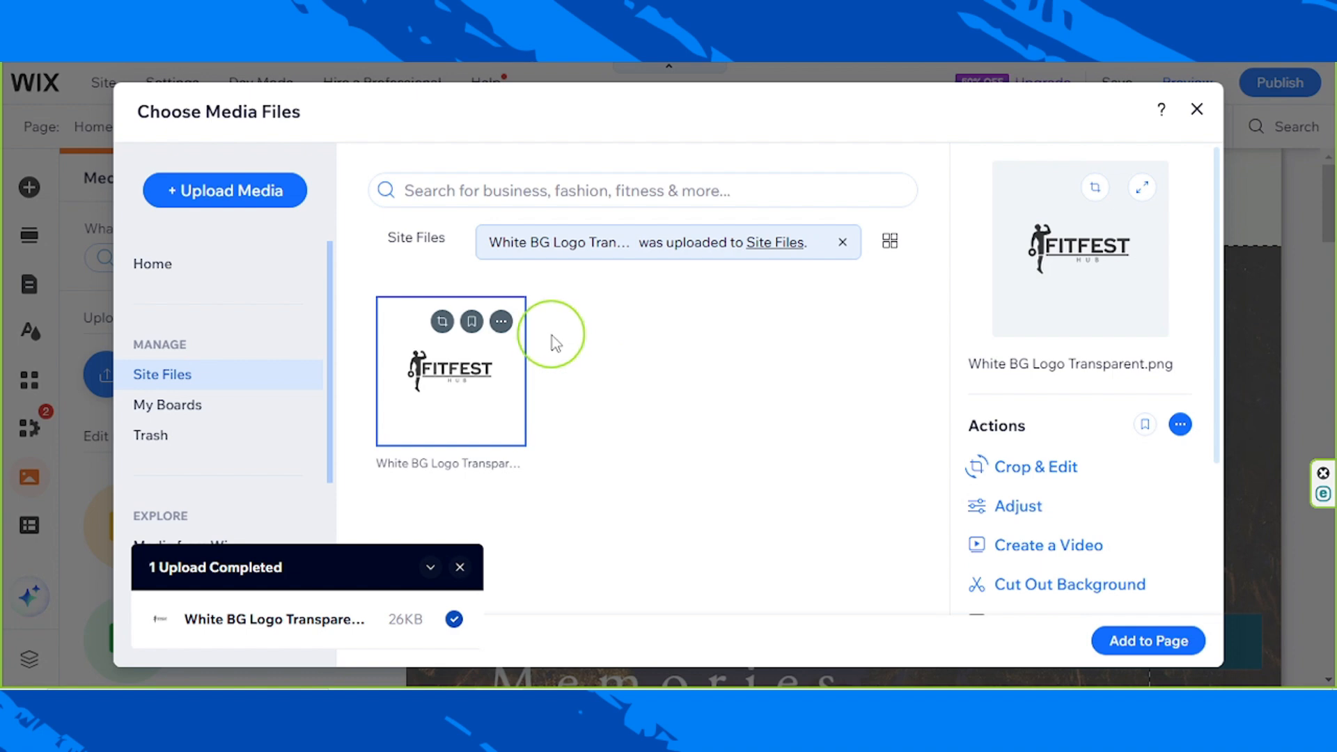
pyautogui.click(1149, 642)
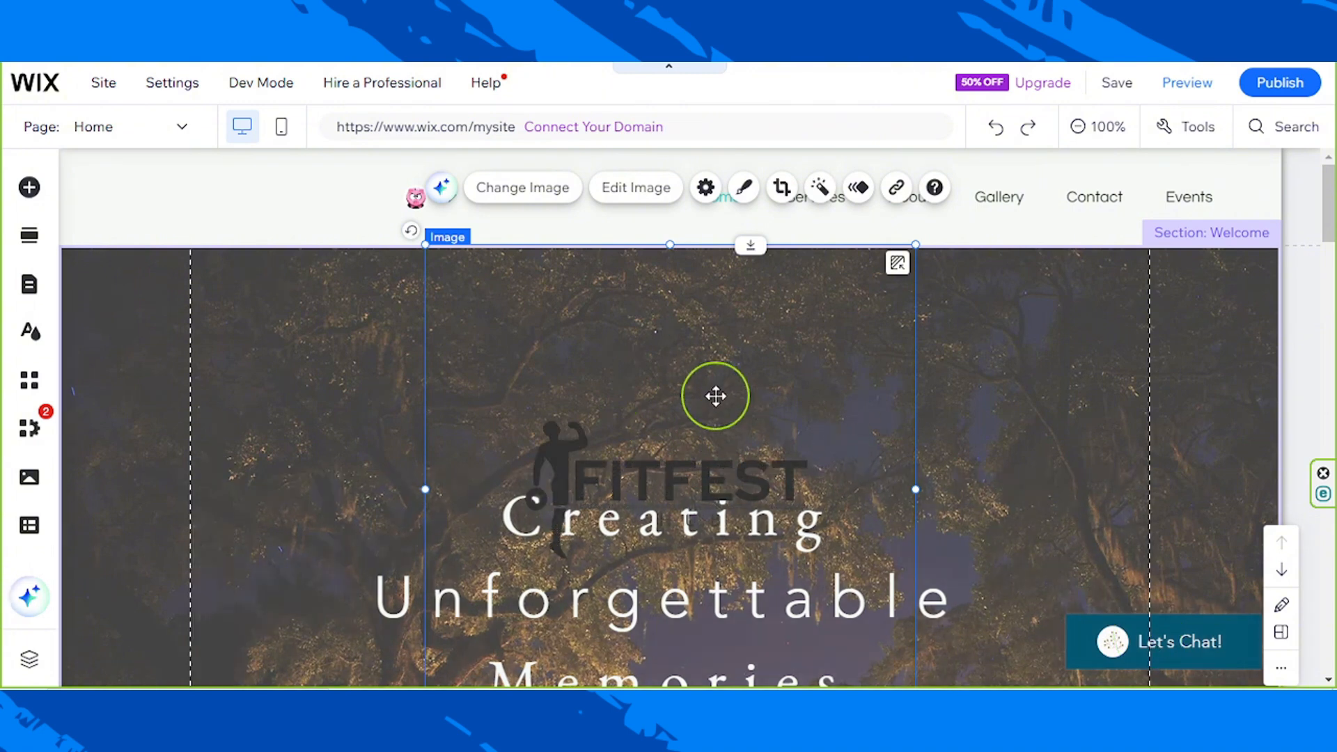
# Step: Crop the empty space above and below the FITFEST HUB logo and apply the crop
pyautogui.moveTo(182, 202)
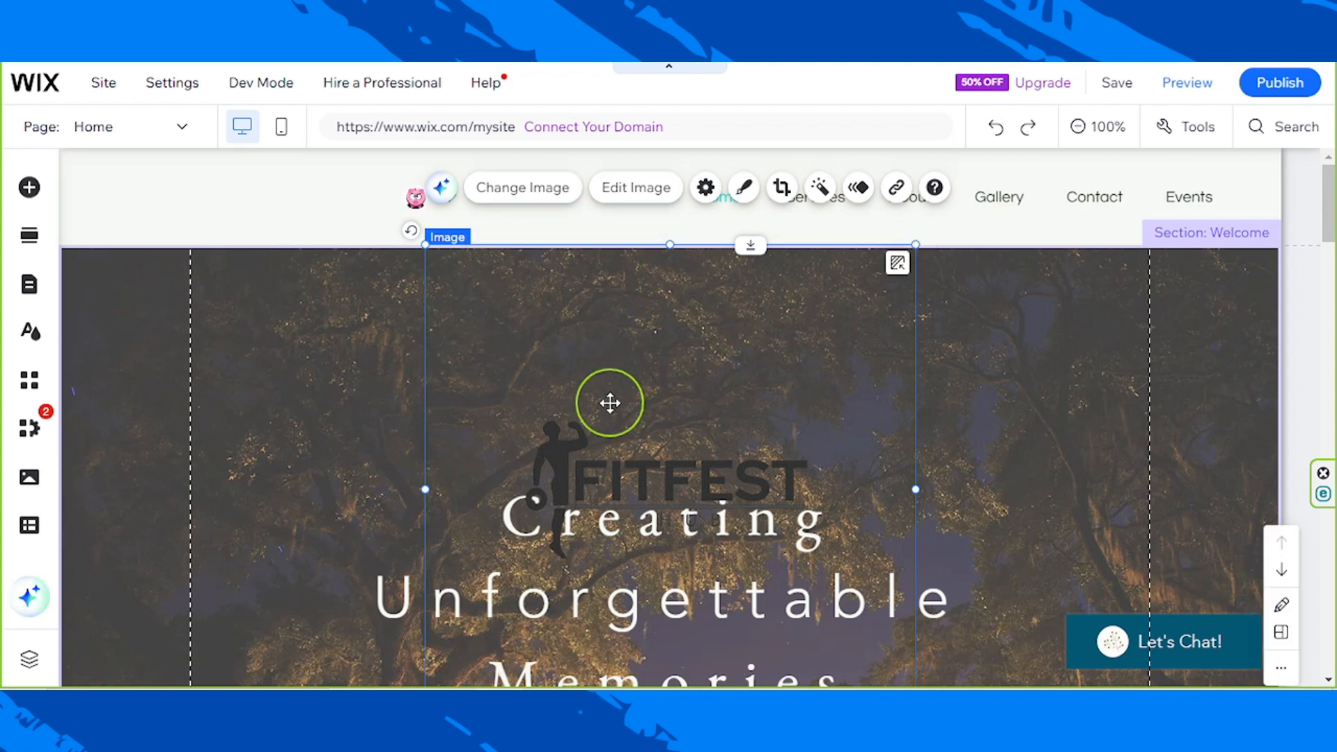
pyautogui.click(782, 198)
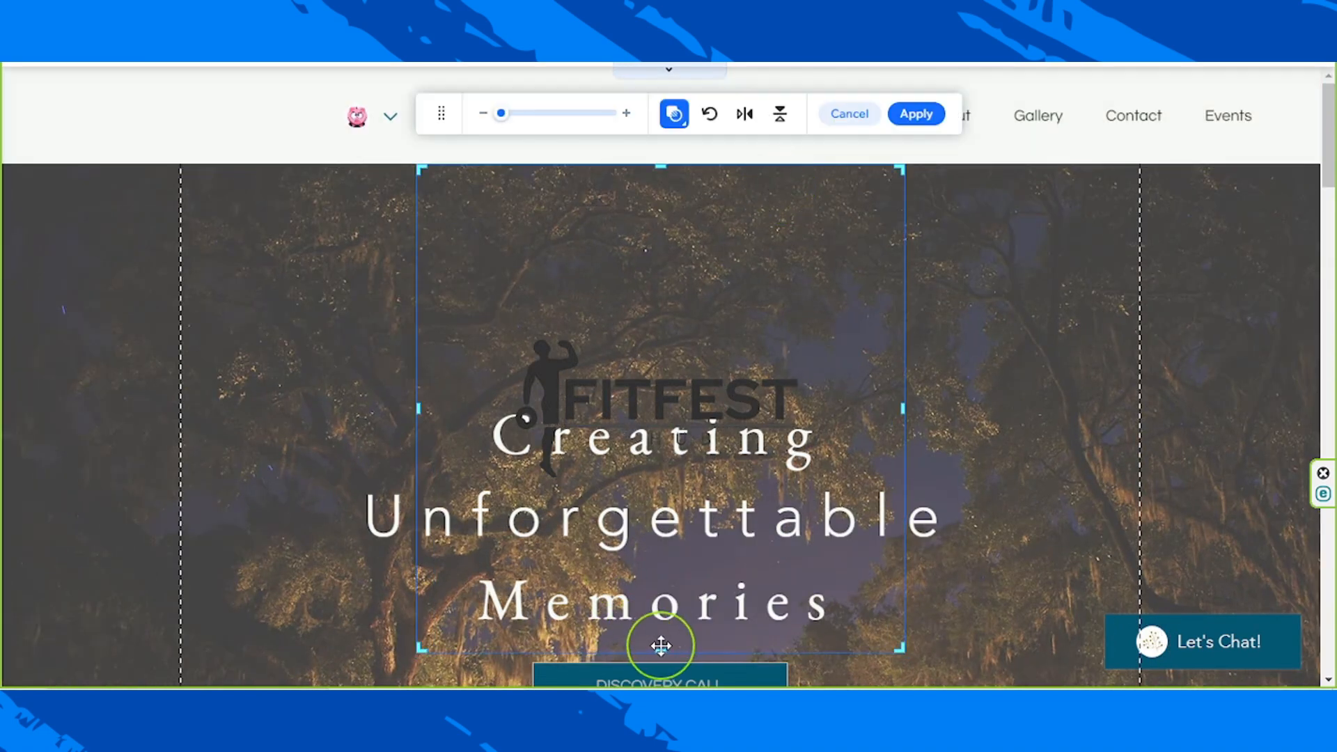
pyautogui.moveTo(661, 651); pyautogui.dragTo(673, 480)
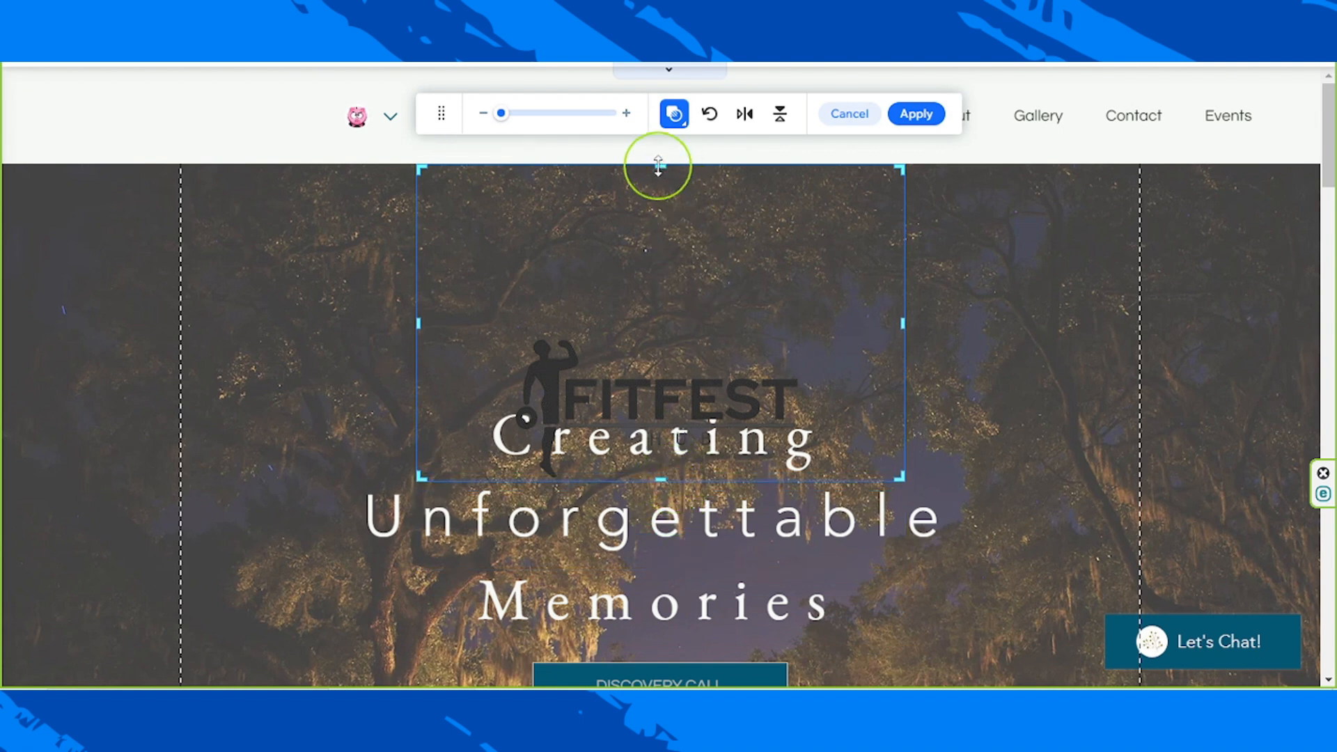
pyautogui.moveTo(660, 166); pyautogui.dragTo(684, 330)
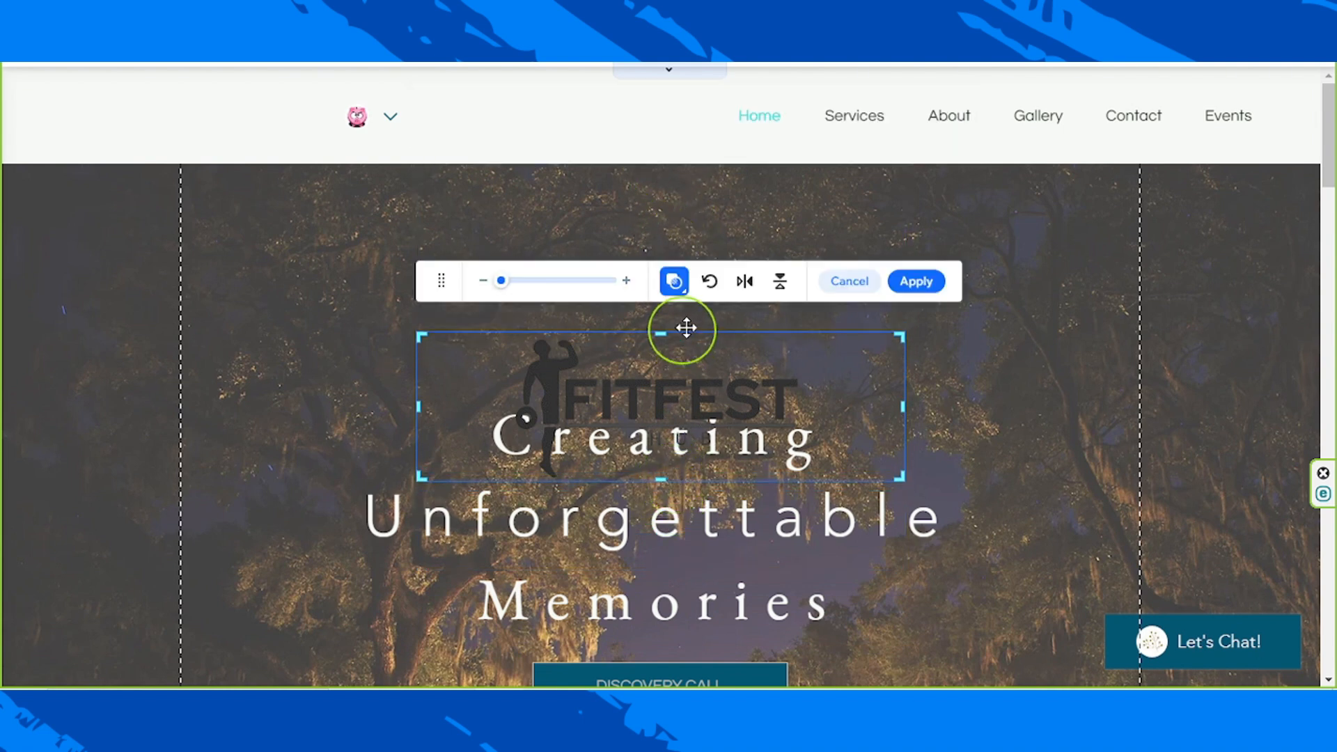
pyautogui.click(916, 282)
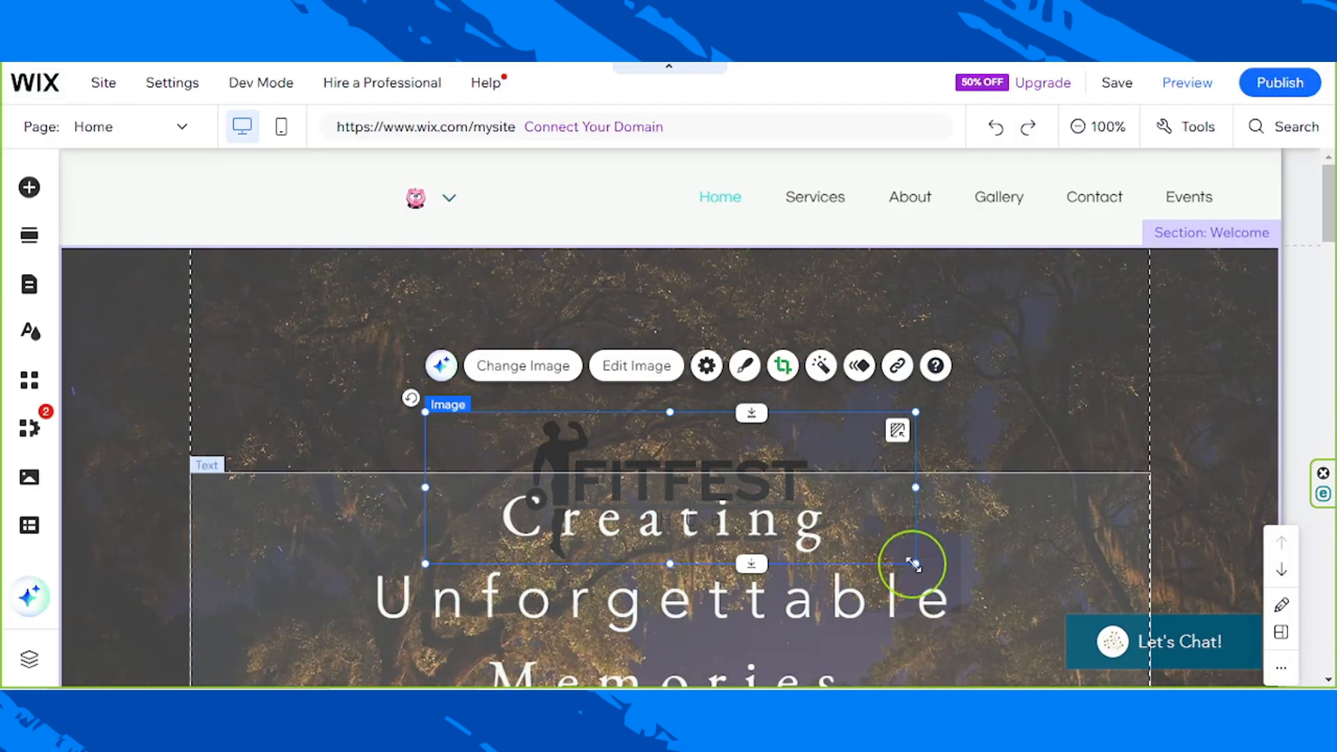
# Step: Shrink the FITFEST HUB logo into the header, crop its spare width, and align it near the header's left gridline
pyautogui.moveTo(901, 553); pyautogui.dragTo(349, 197)
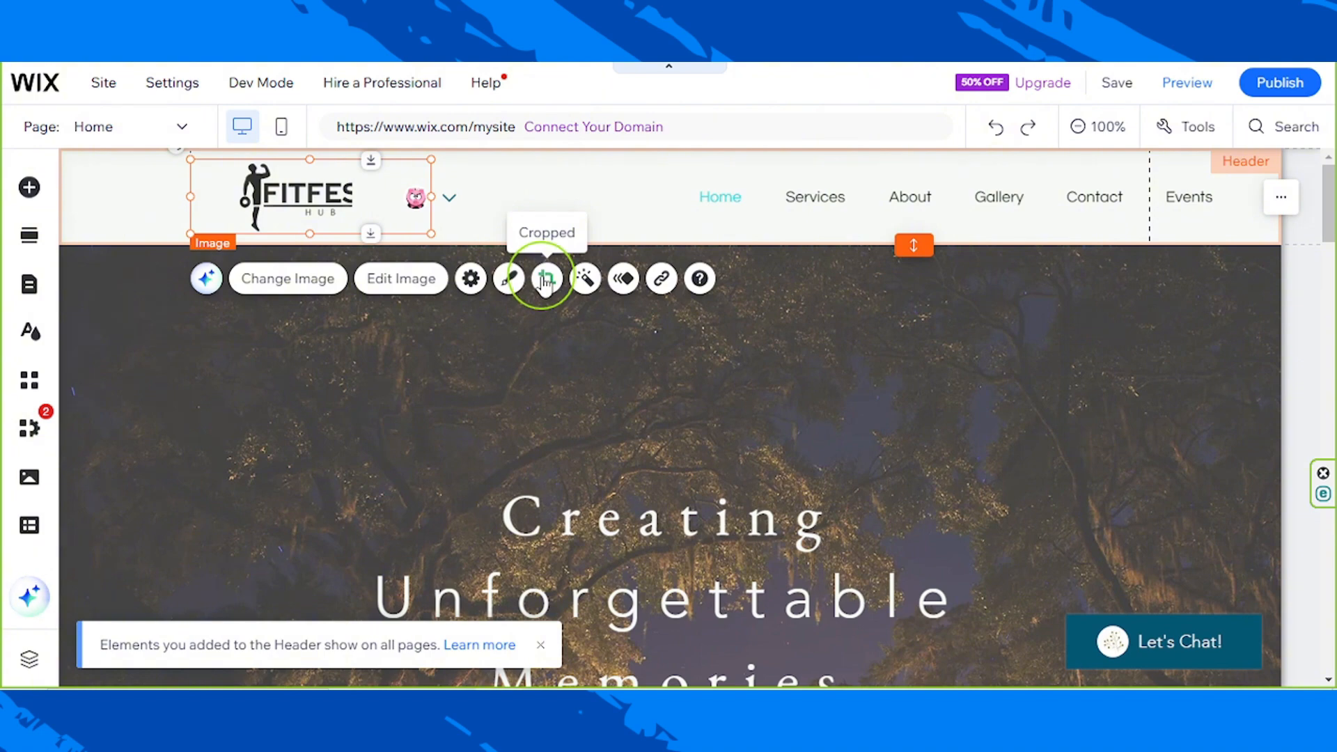
pyautogui.click(544, 279)
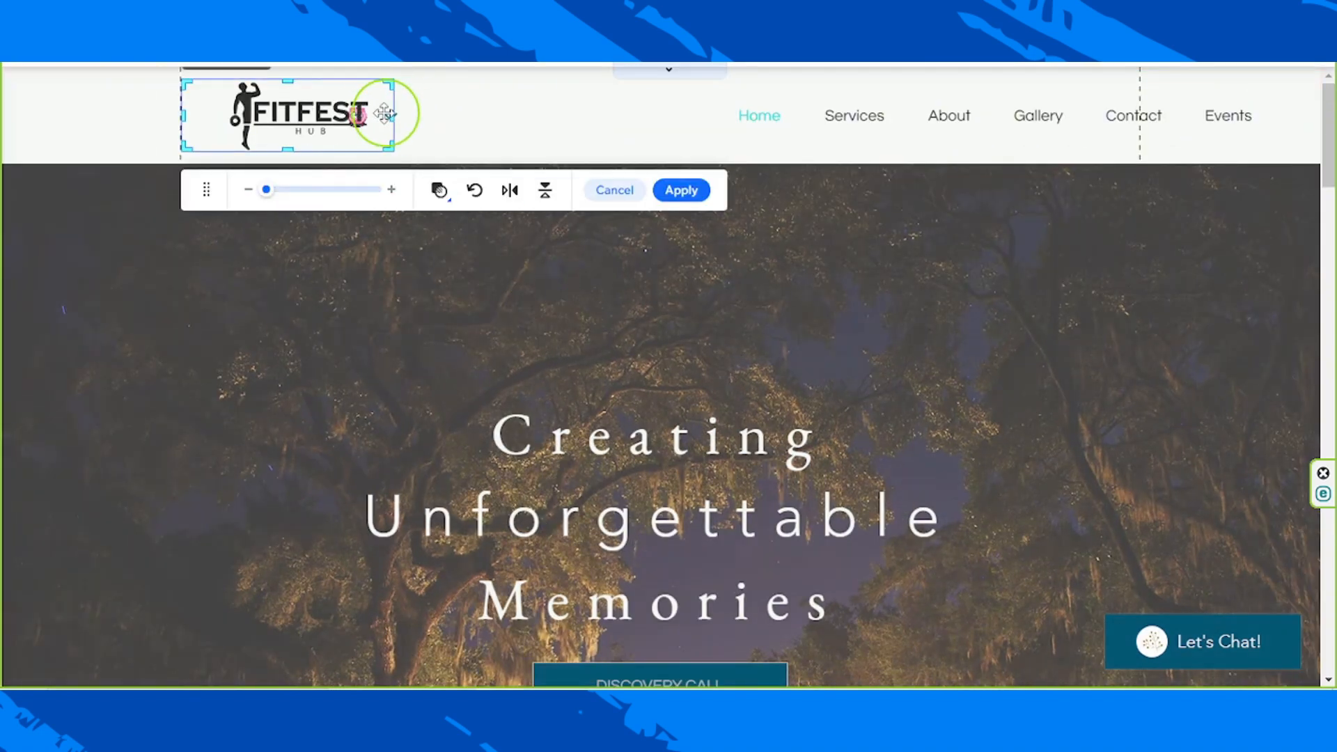
pyautogui.click(726, 191)
pyautogui.moveTo(335, 197); pyautogui.dragTo(298, 198)
pyautogui.click(317, 354)
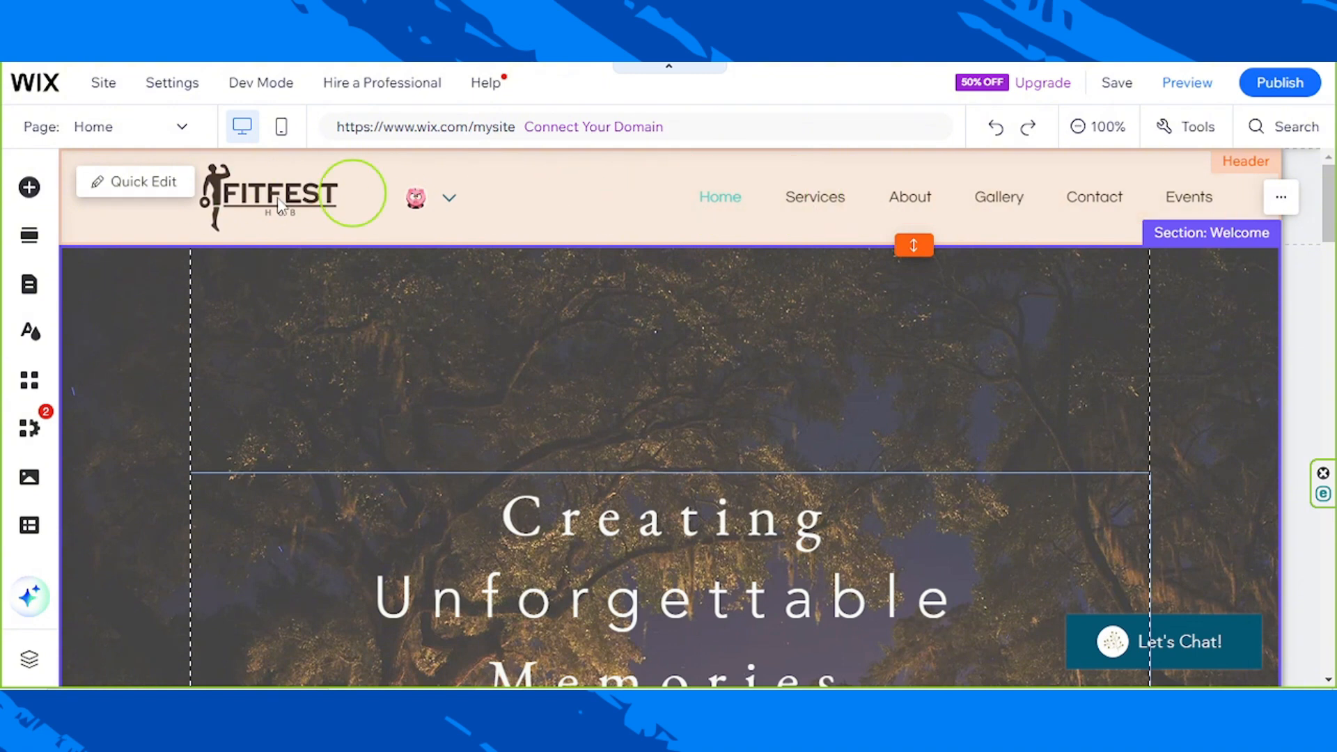
# Step: Unpin the horizontal menu and the login bar from the screen so both can be moved within the header
pyautogui.click(851, 197)
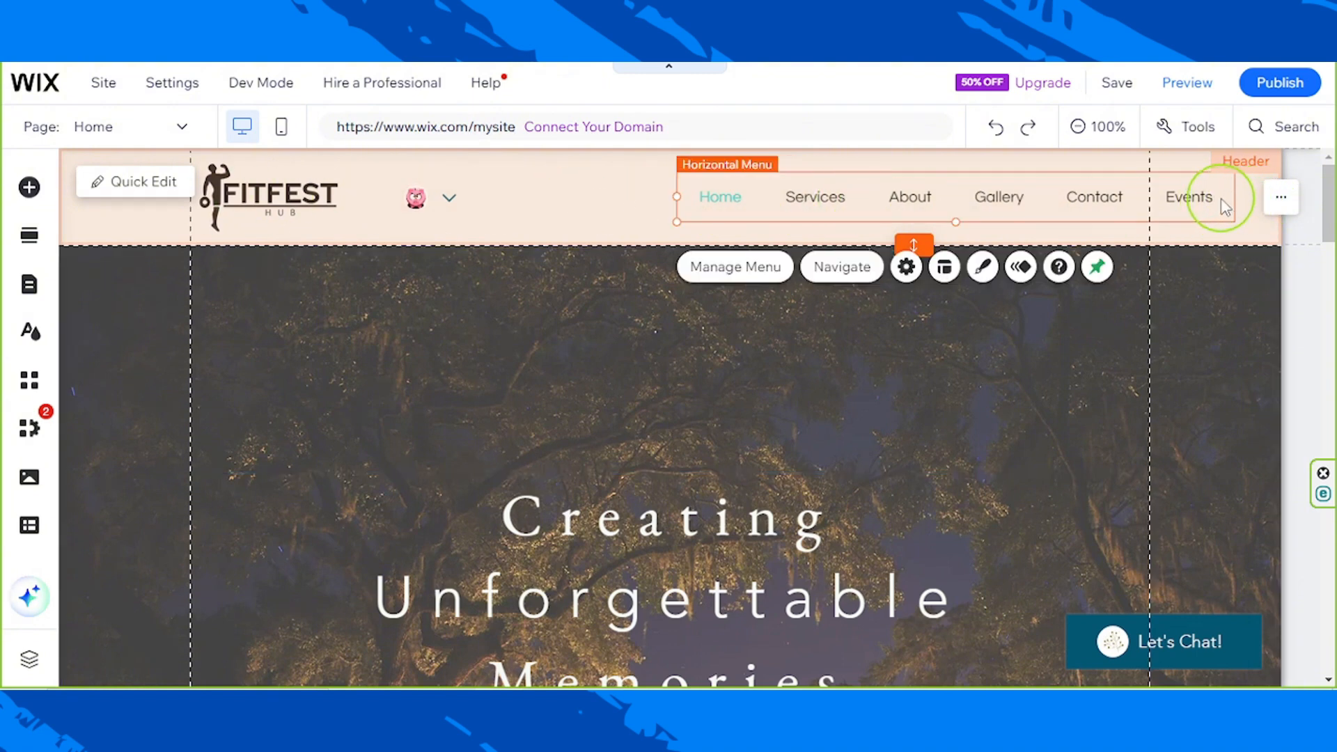
pyautogui.click(1194, 199)
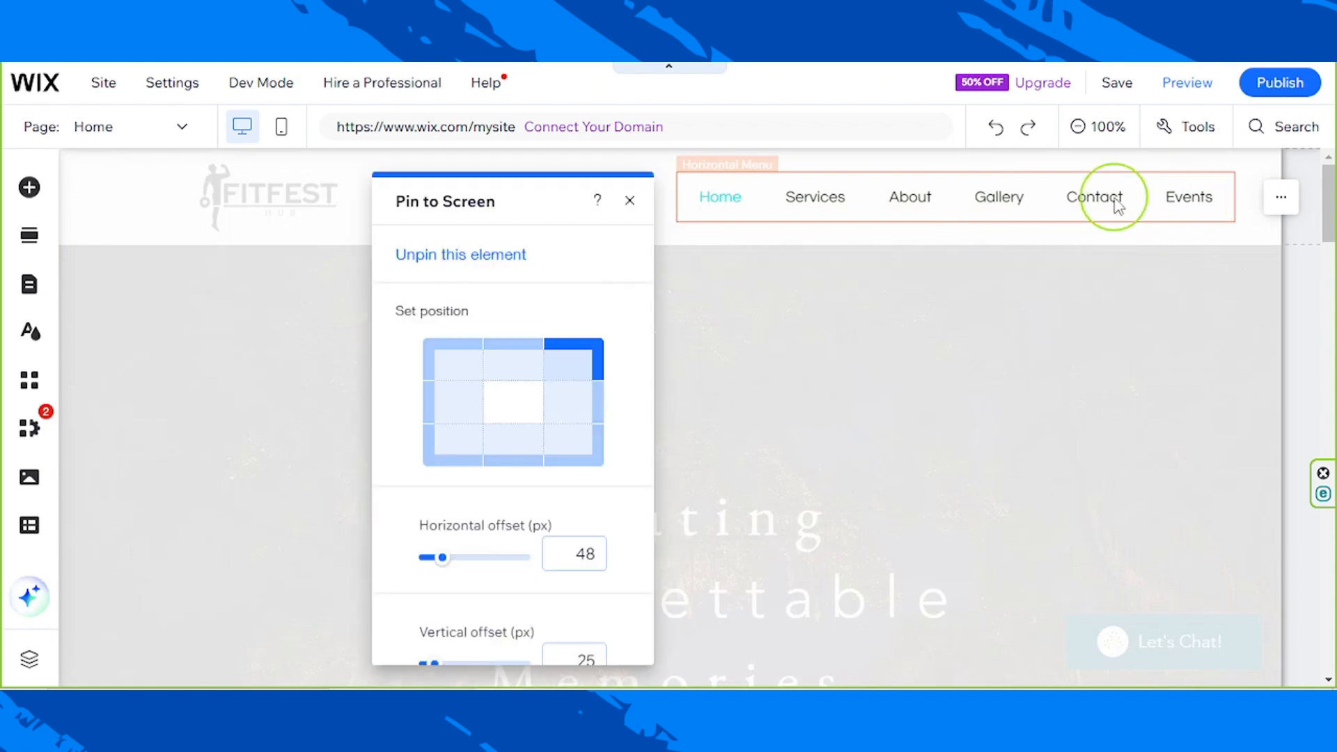
pyautogui.click(471, 256)
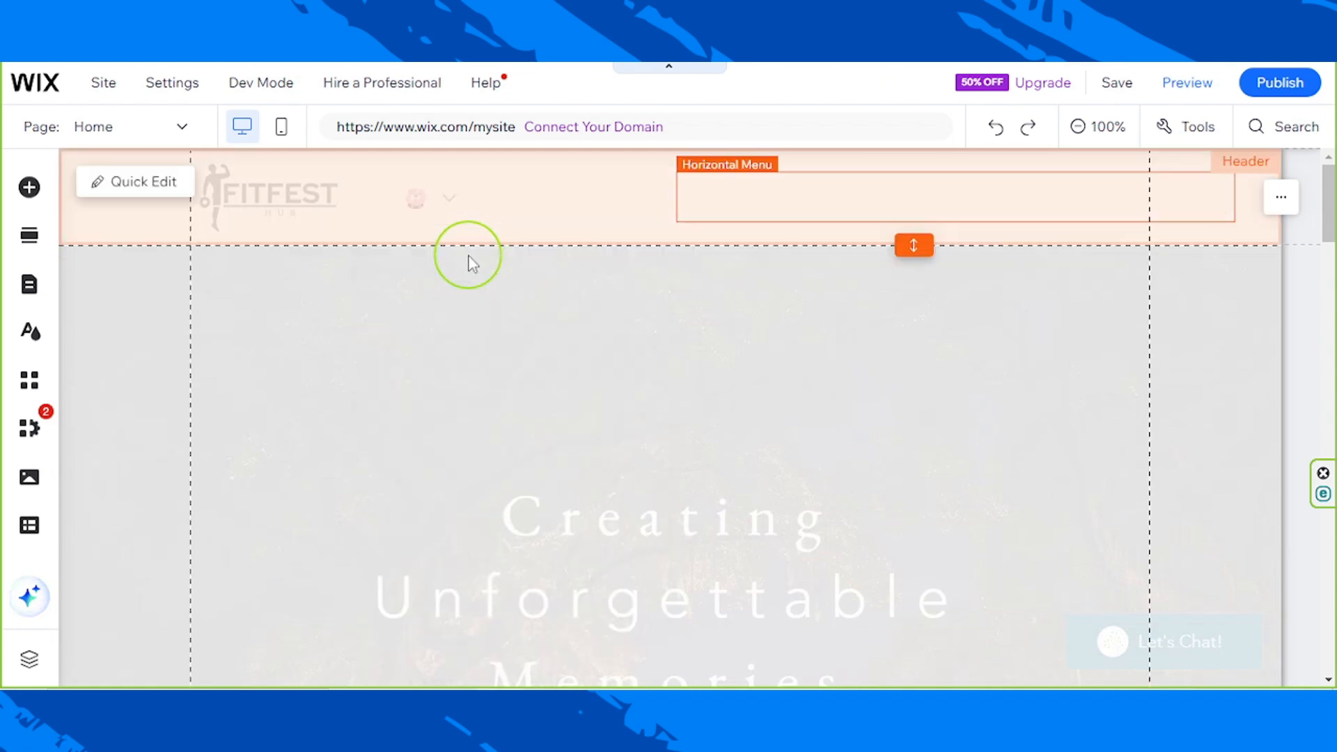
pyautogui.click(443, 200)
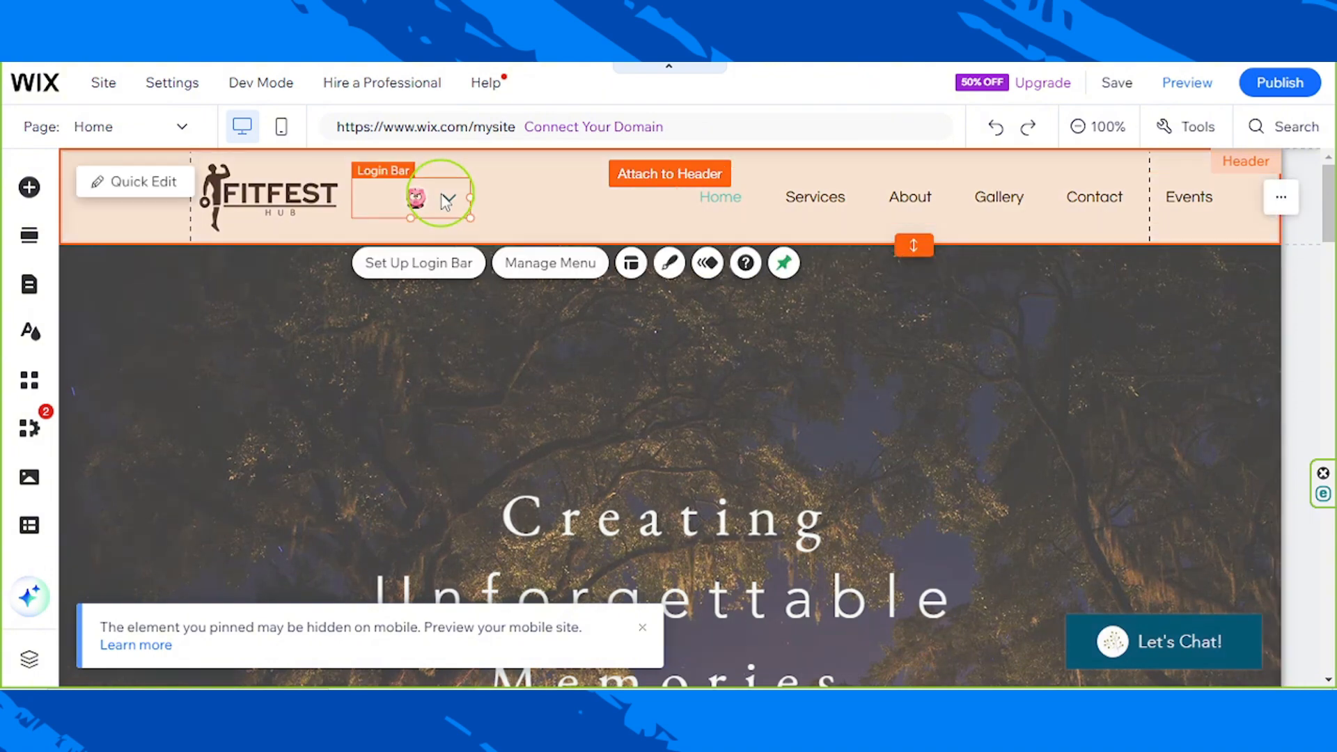
pyautogui.click(785, 263)
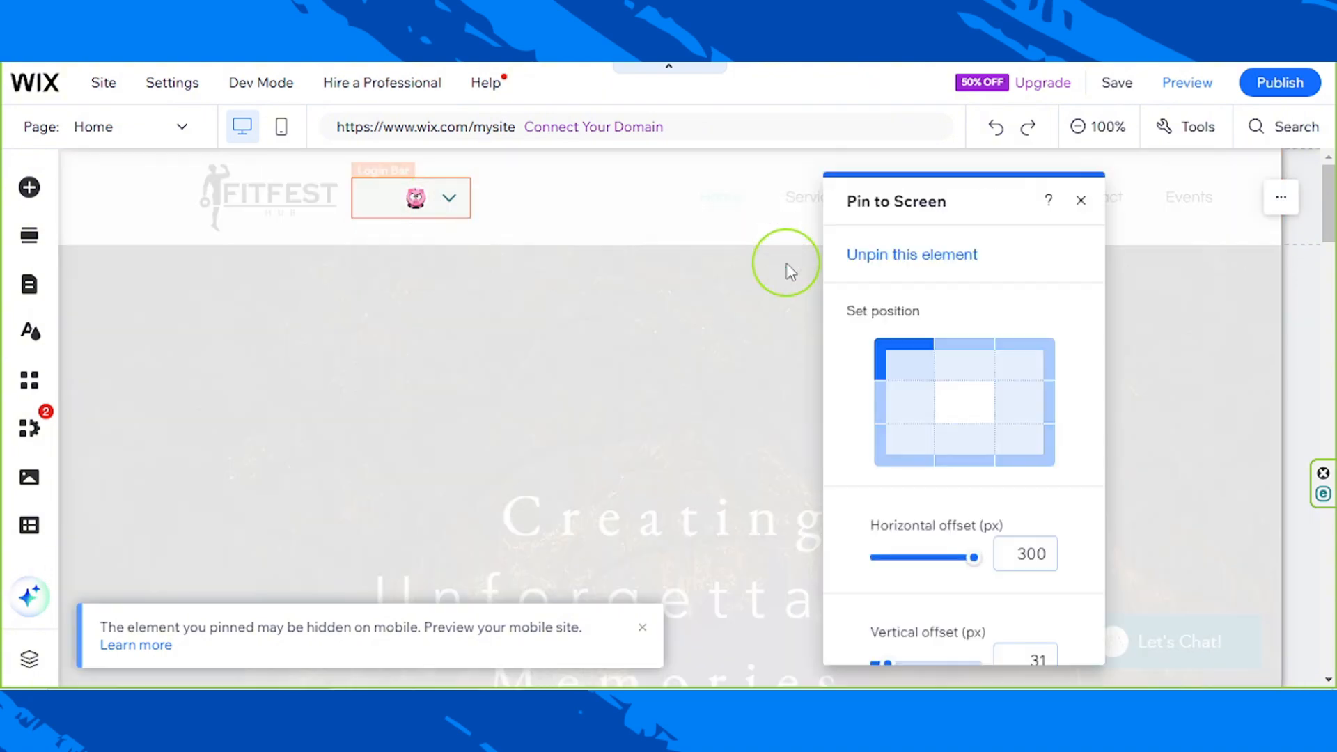
pyautogui.click(886, 255)
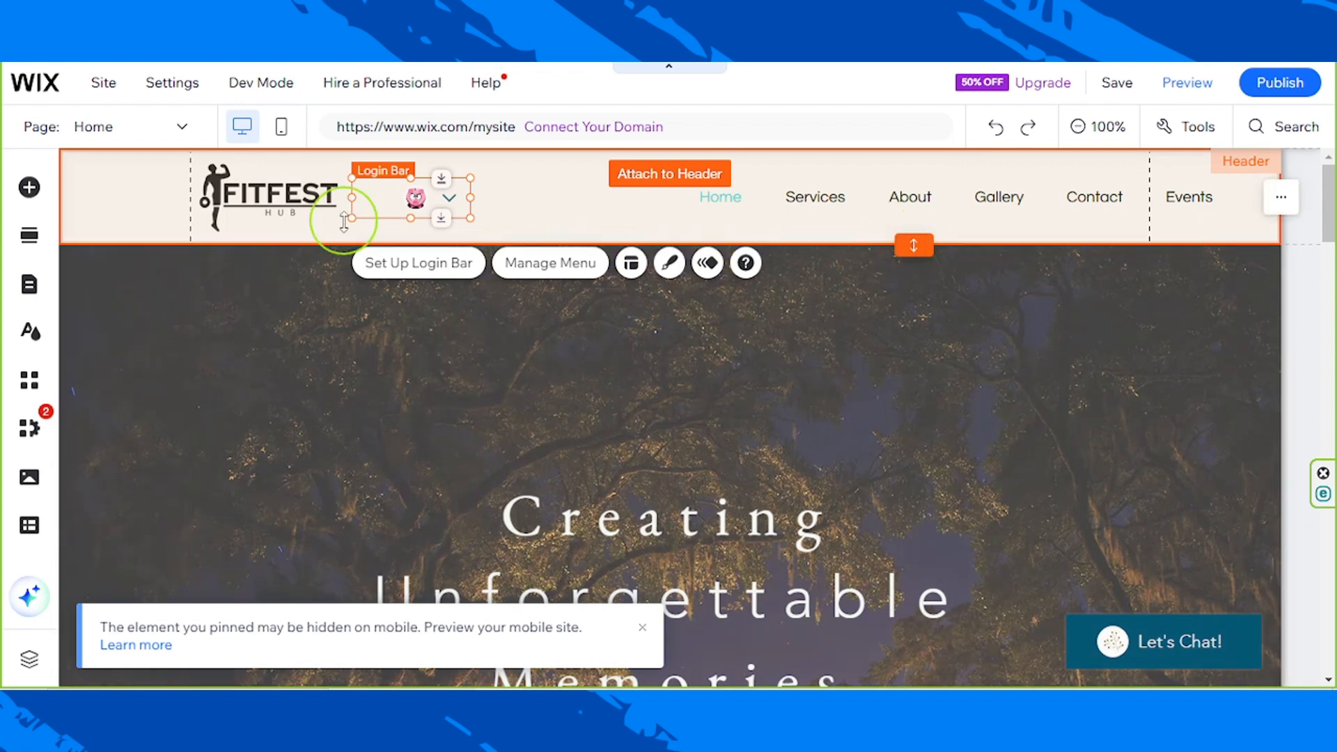
# Step: Narrow the horizontal menu and shift it to the middle of the header, and move the login bar to the header's right end
pyautogui.click(963, 202)
pyautogui.click(1230, 206)
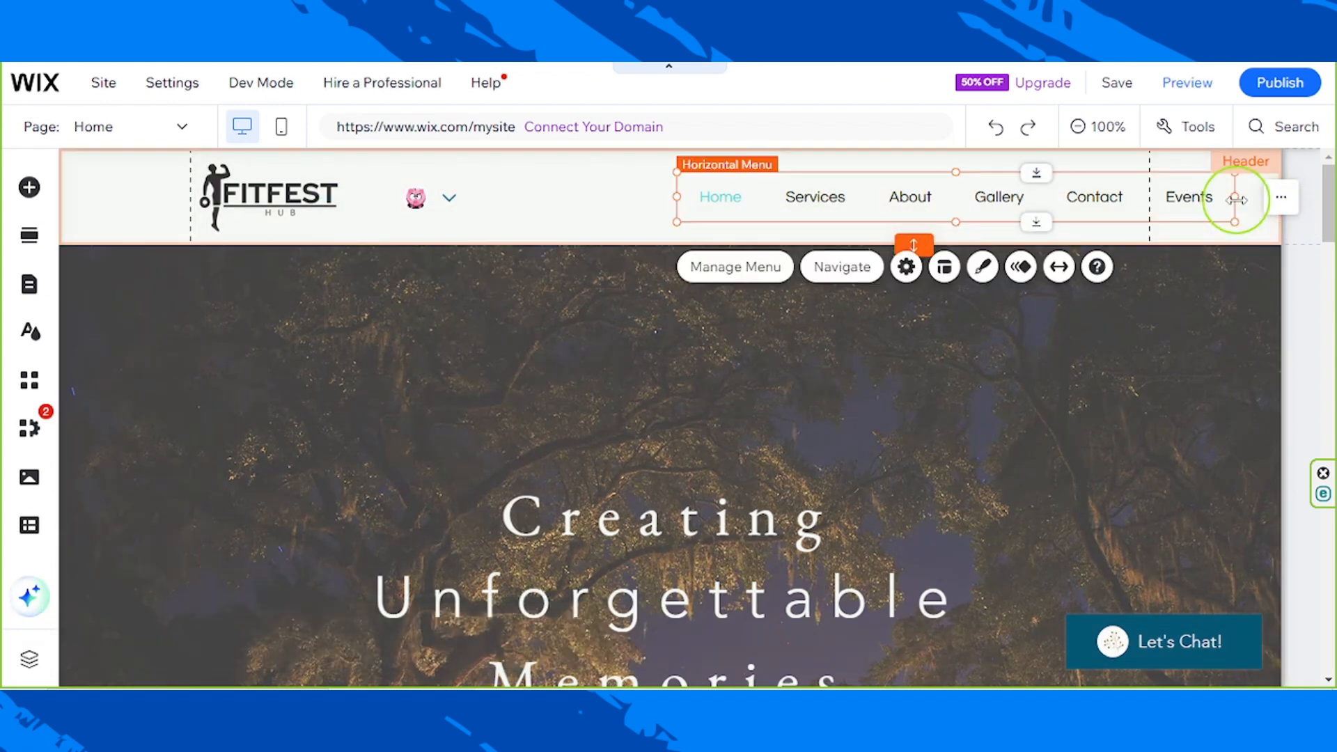
pyautogui.moveTo(1235, 197); pyautogui.dragTo(1150, 203)
pyautogui.moveTo(1031, 199); pyautogui.dragTo(858, 198)
pyautogui.moveTo(454, 199); pyautogui.dragTo(1120, 195)
pyautogui.moveTo(770, 206); pyautogui.dragTo(700, 202)
pyautogui.click(1075, 202)
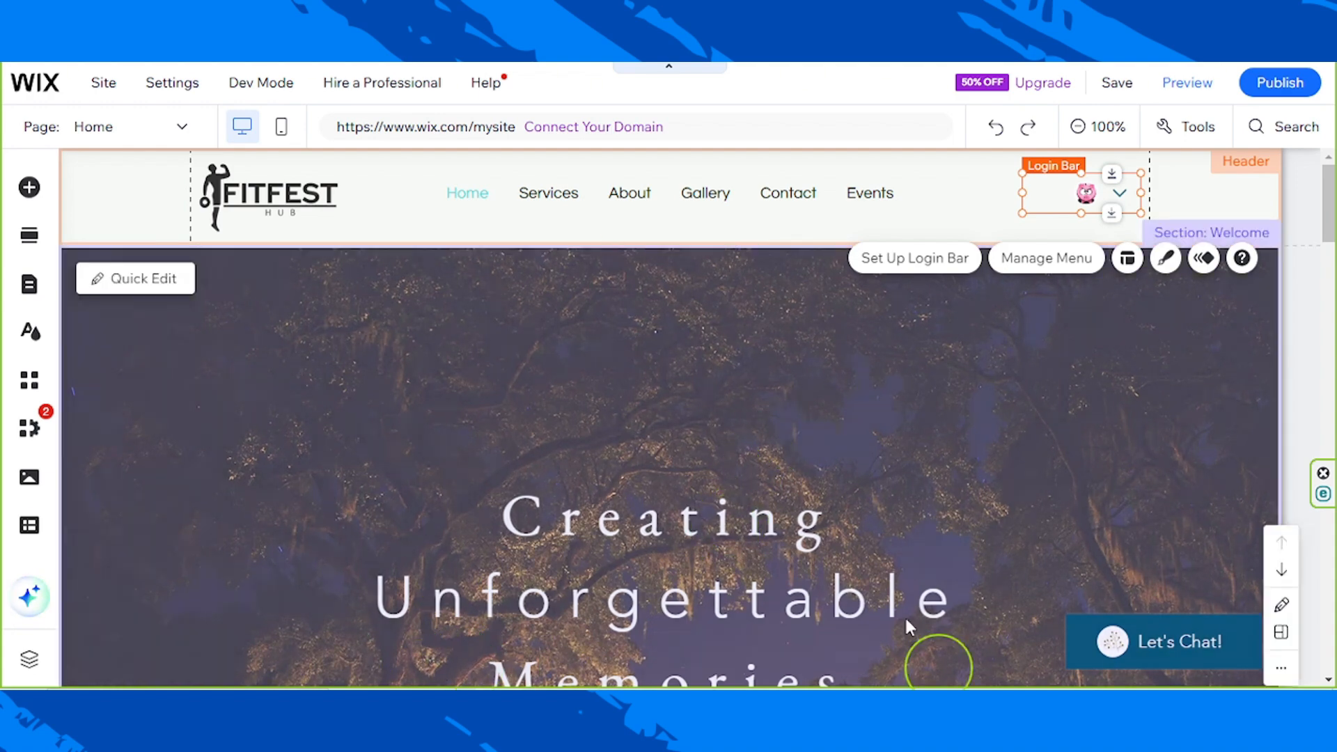
pyautogui.scroll(-3, 779, 653)
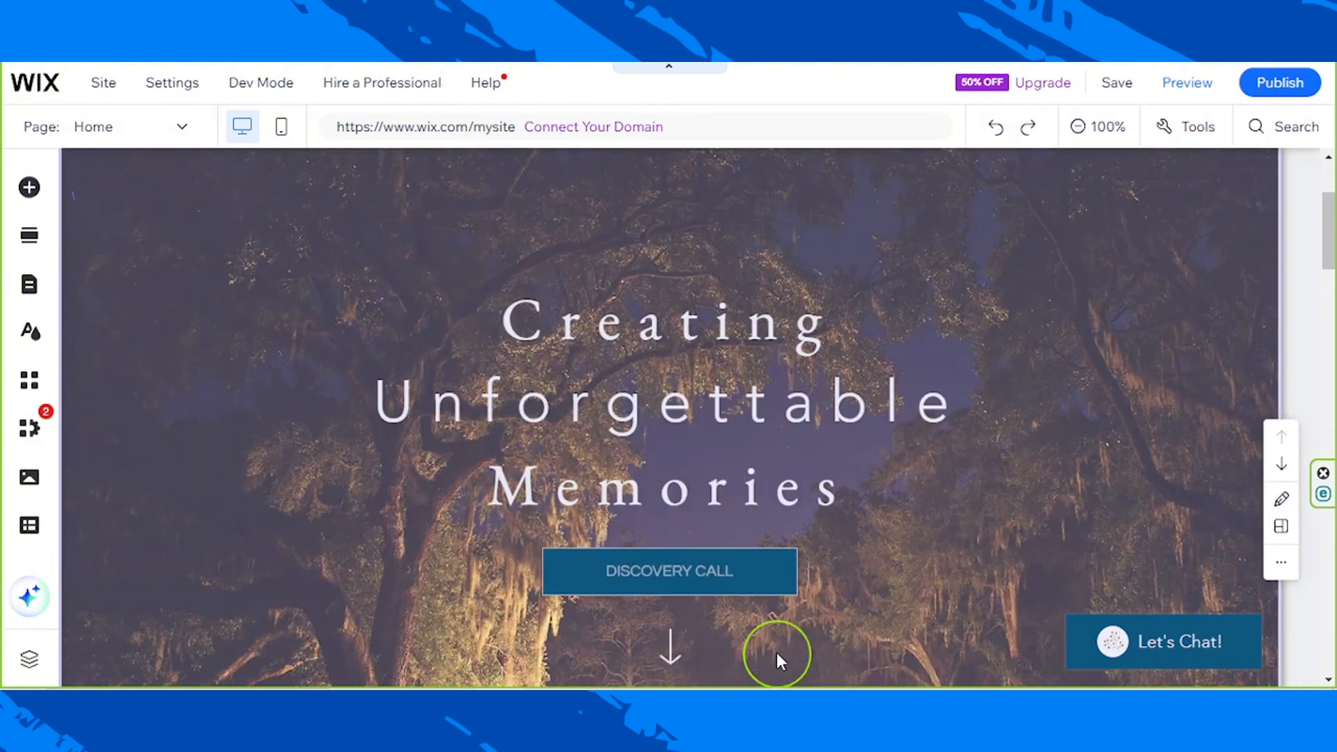
pyautogui.scroll(-4, 557, 474)
pyautogui.scroll(4, 563, 470)
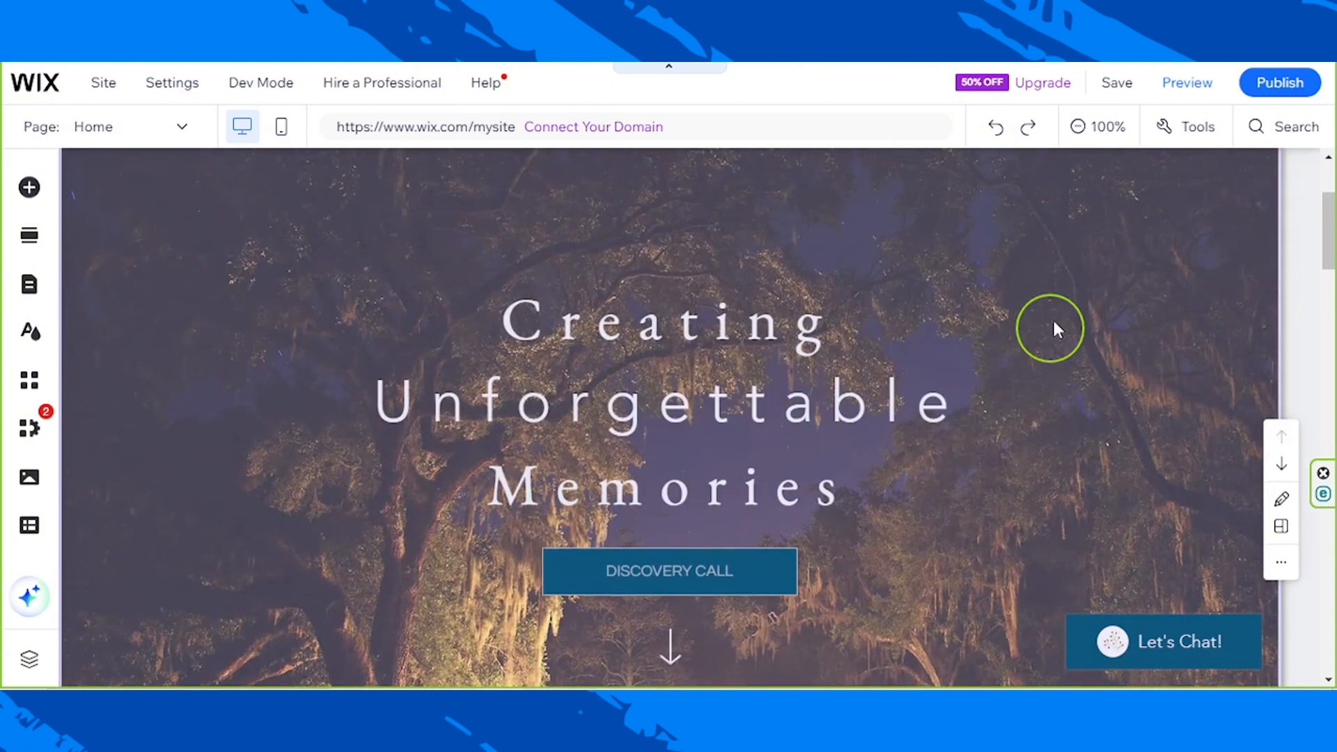
pyautogui.scroll(3, 343, 451)
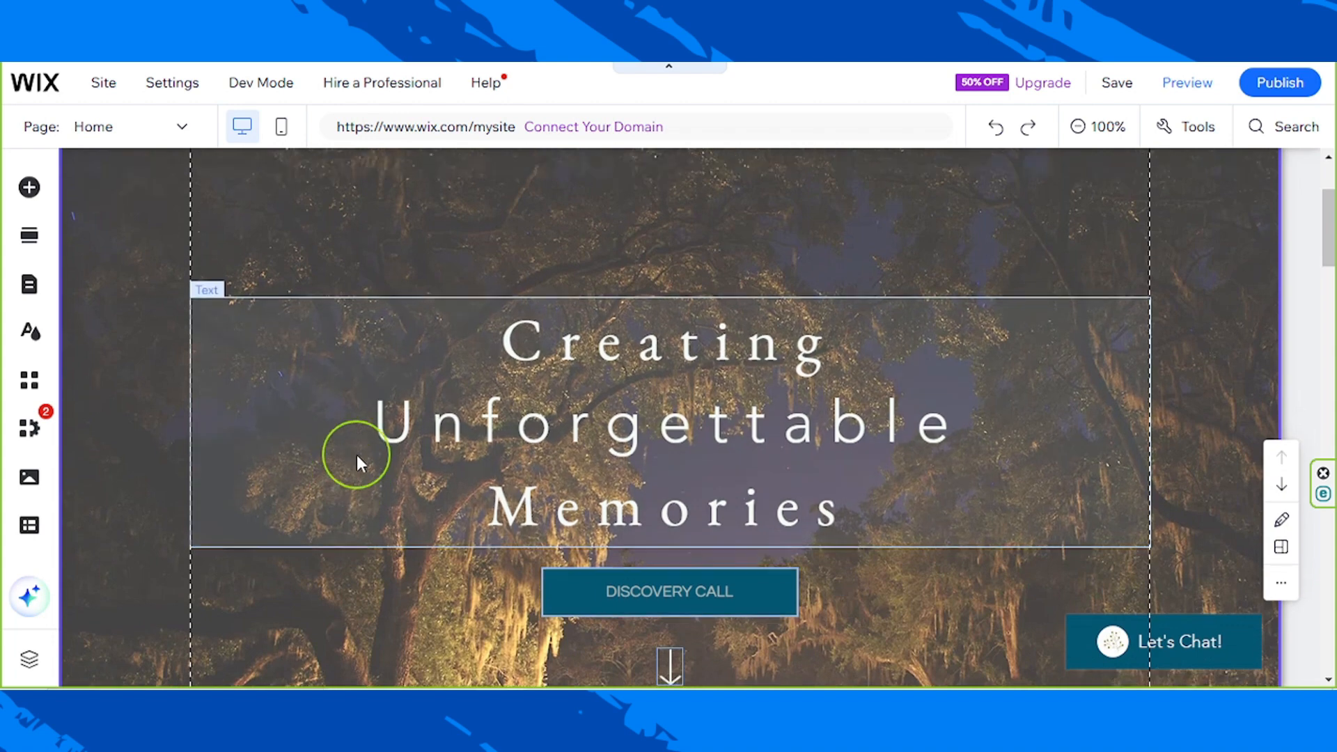
pyautogui.click(365, 423)
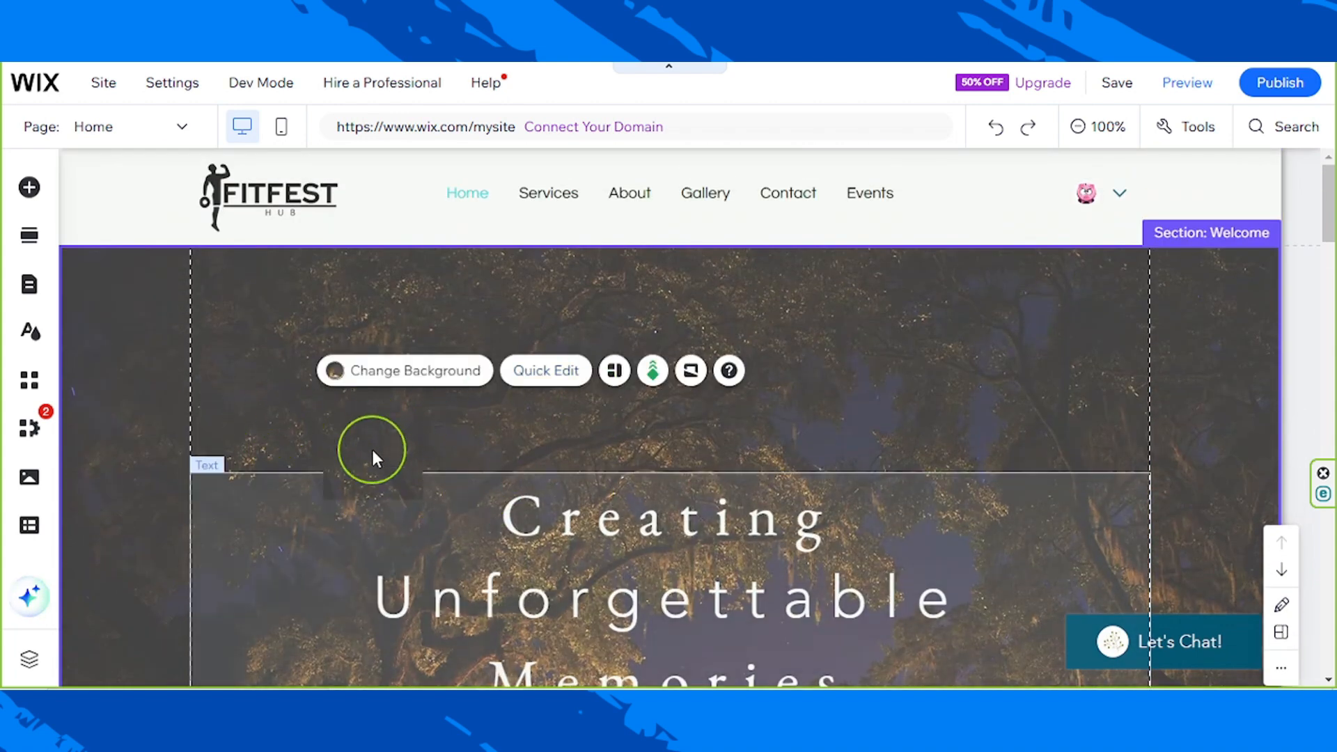
# Step: Replace the Creating Unforgettable Memories section with the turquoise Welcome section that has a text box overlapping an image, placed directly under the header
pyautogui.click(29, 238)
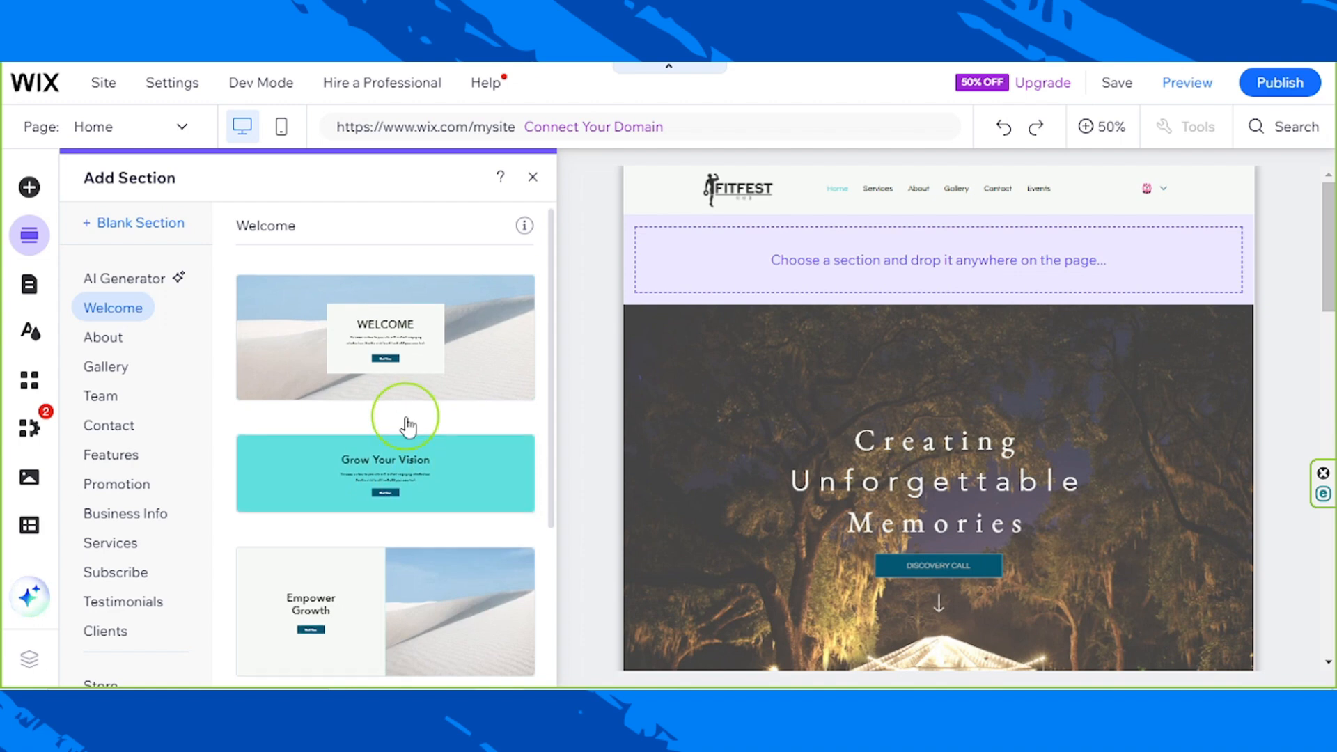
pyautogui.scroll(-3, 409, 421)
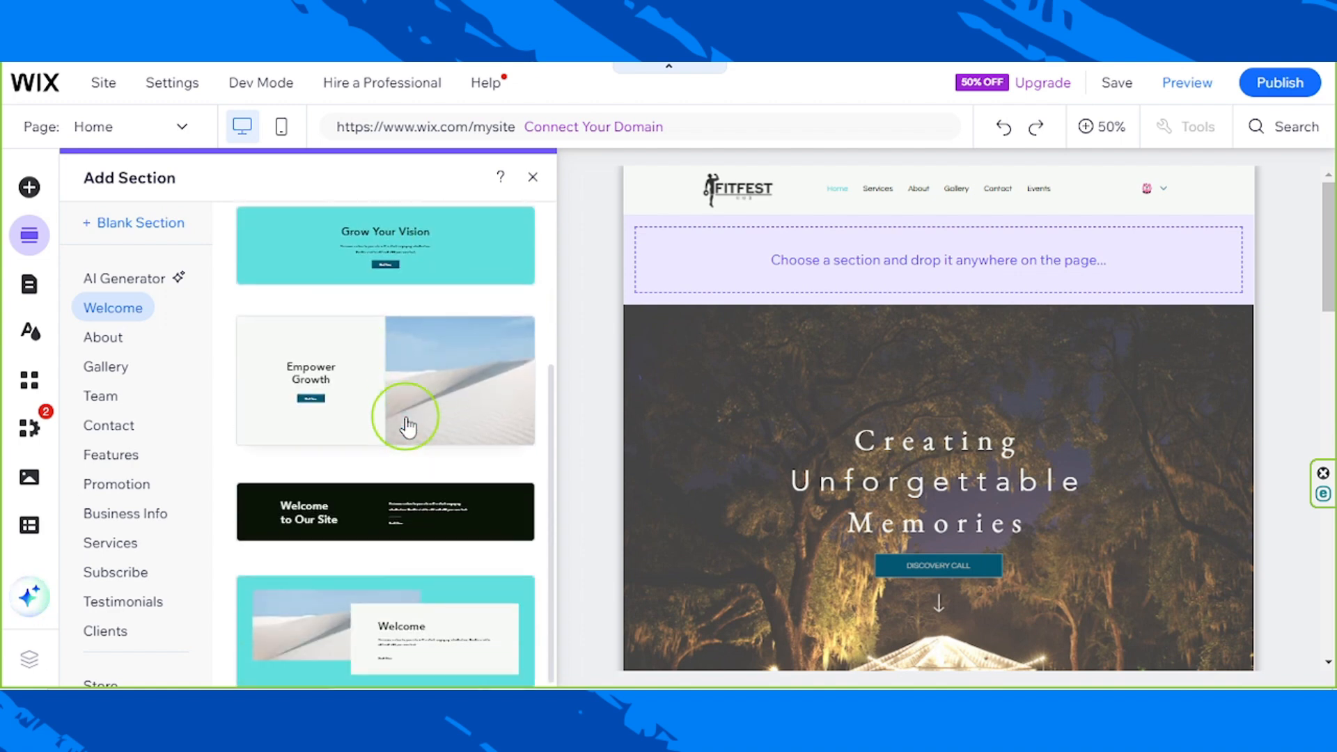
pyautogui.scroll(3, 409, 421)
pyautogui.scroll(-3, 409, 421)
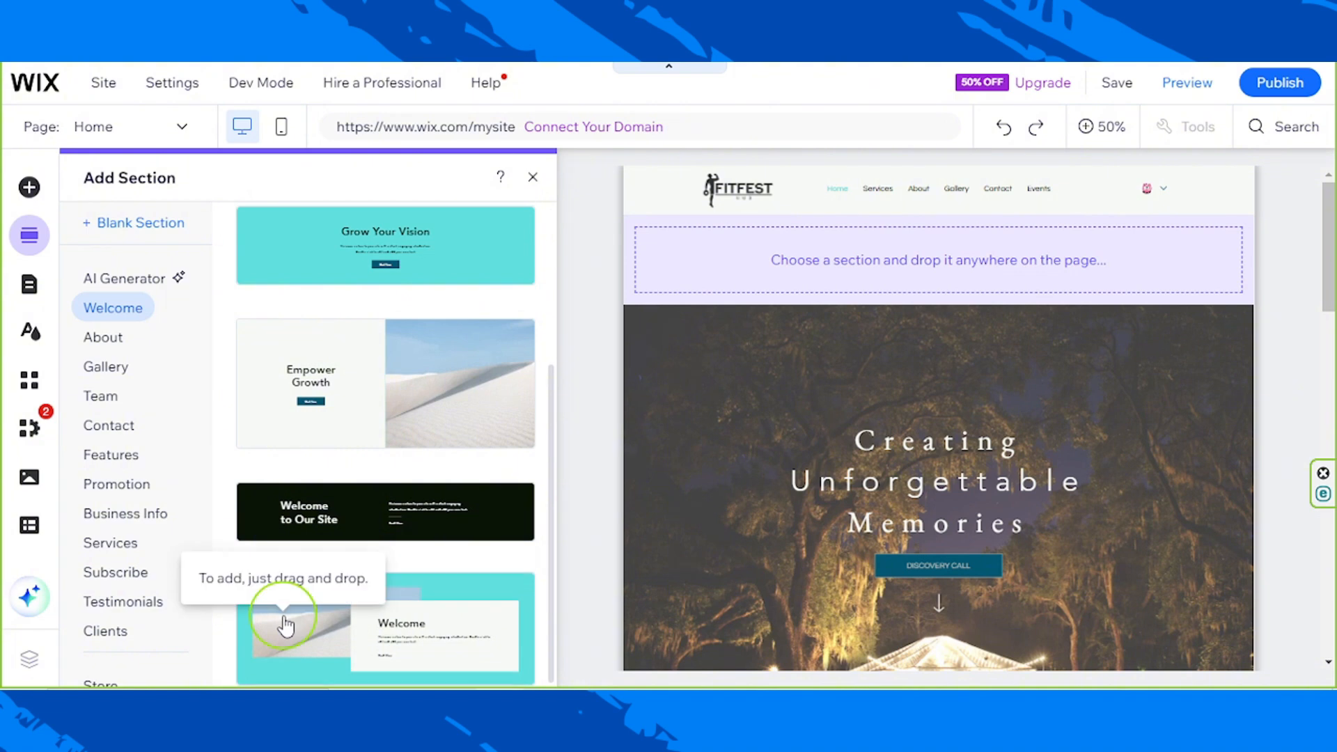
pyautogui.moveTo(283, 620); pyautogui.dragTo(692, 290)
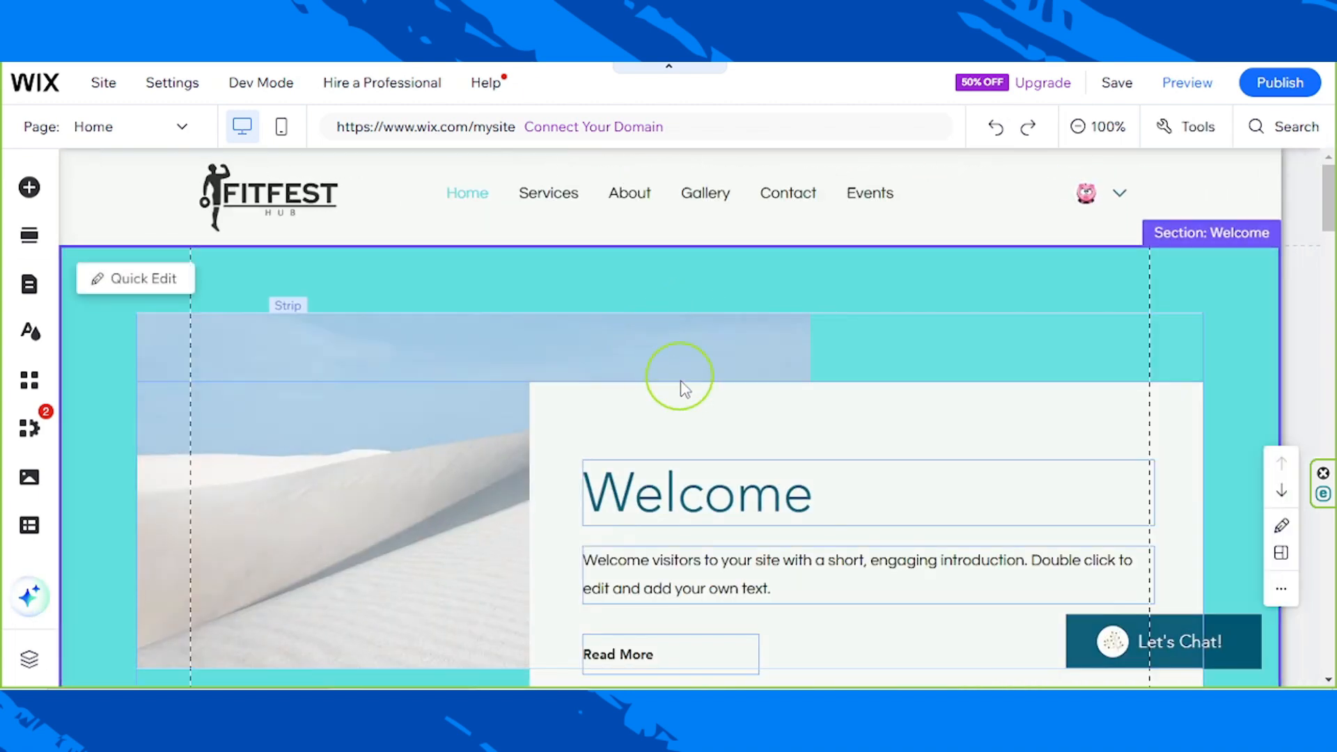
pyautogui.scroll(-7, 685, 480)
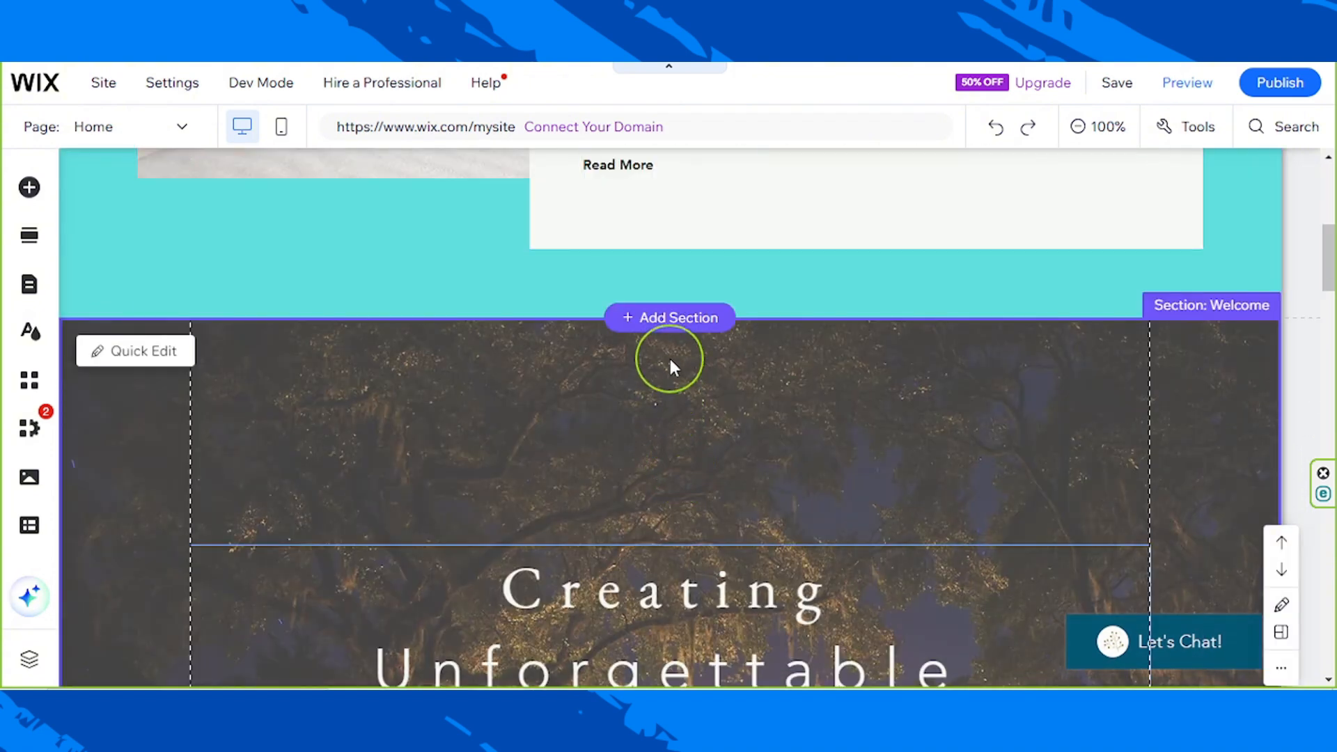
pyautogui.press('Delete')
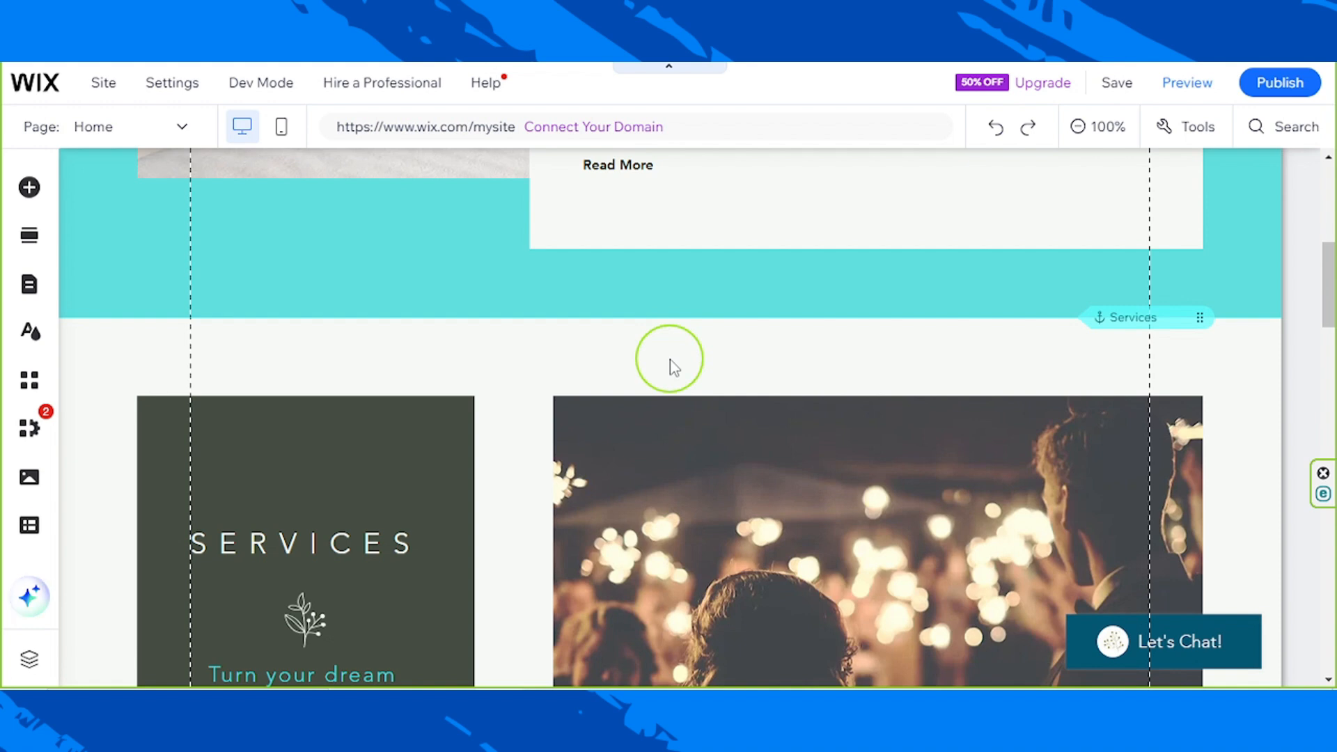
pyautogui.scroll(7, 666, 359)
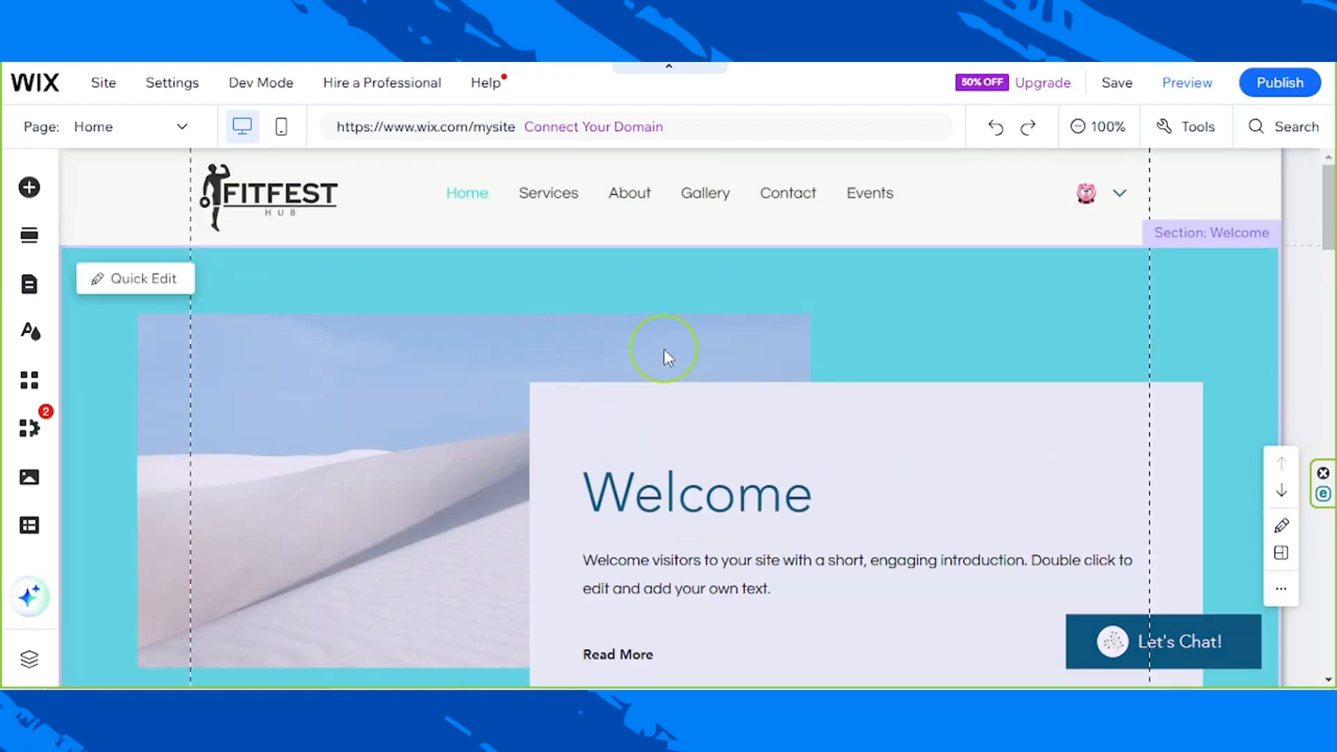
pyautogui.scroll(-10, 631, 352)
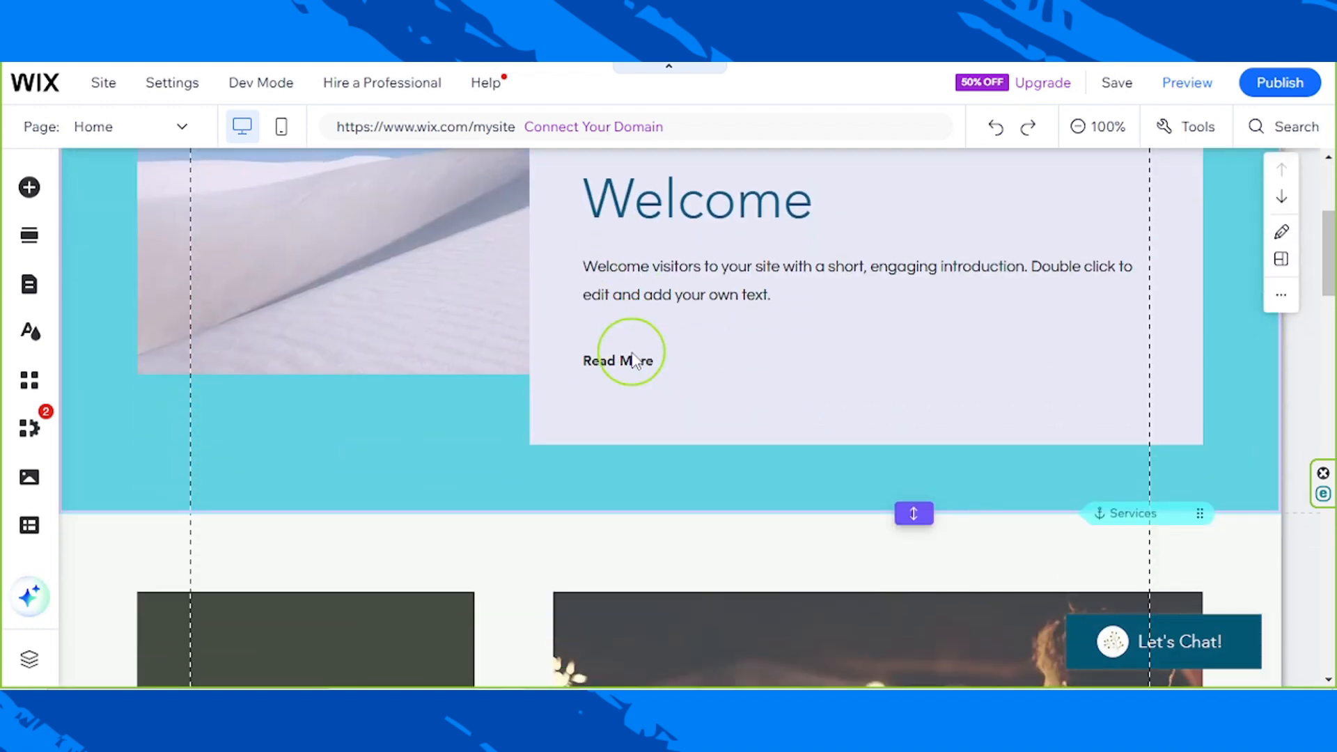
pyautogui.scroll(-10, 631, 355)
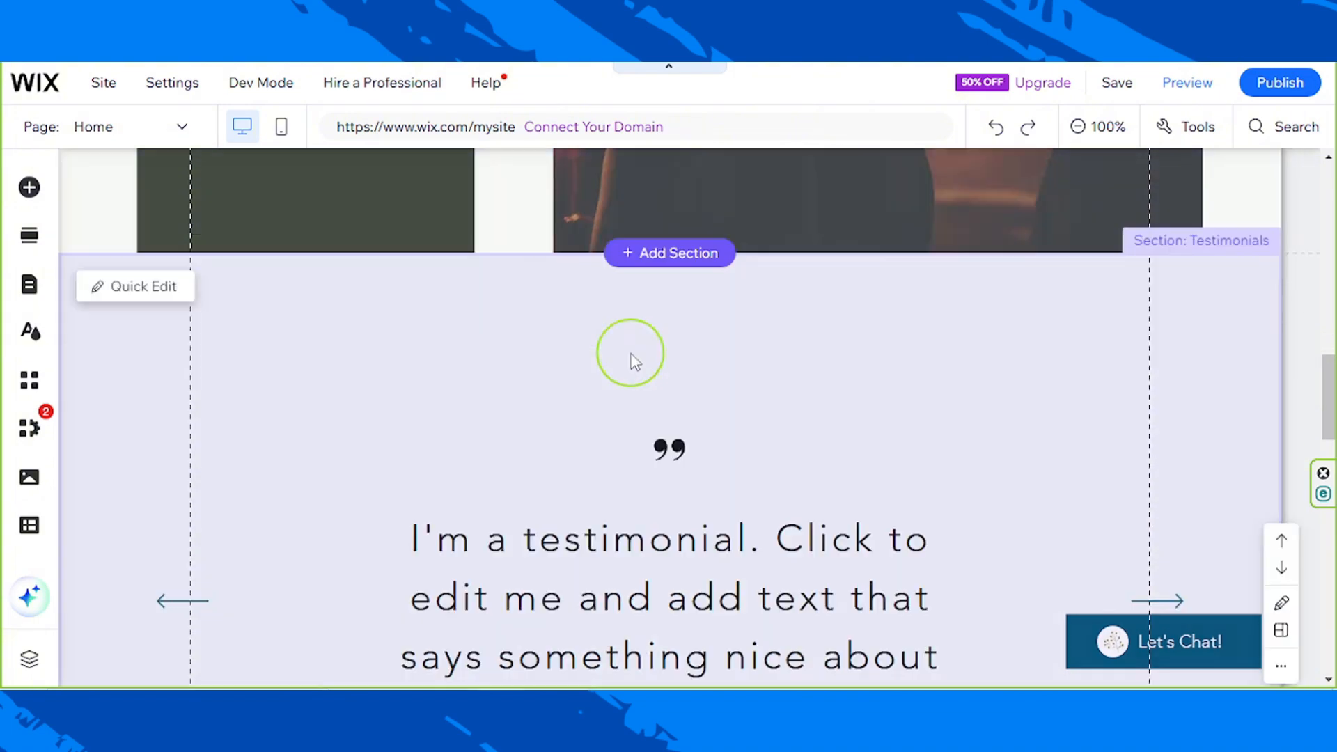
# Step: Replace the Welcome section's desert column background with an uploaded image, bicycle-14746_640.jpg
pyautogui.scroll(5, 631, 354)
pyautogui.scroll(10, 631, 352)
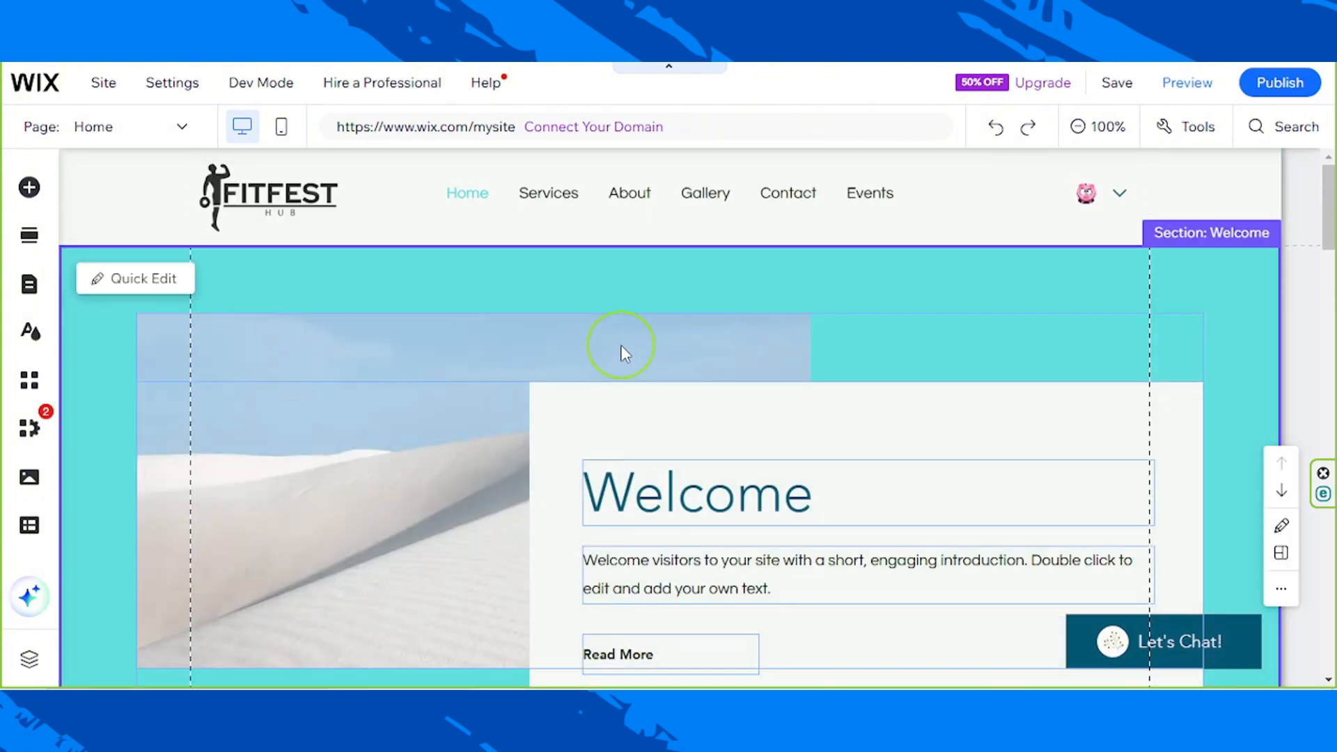
pyautogui.click(132, 283)
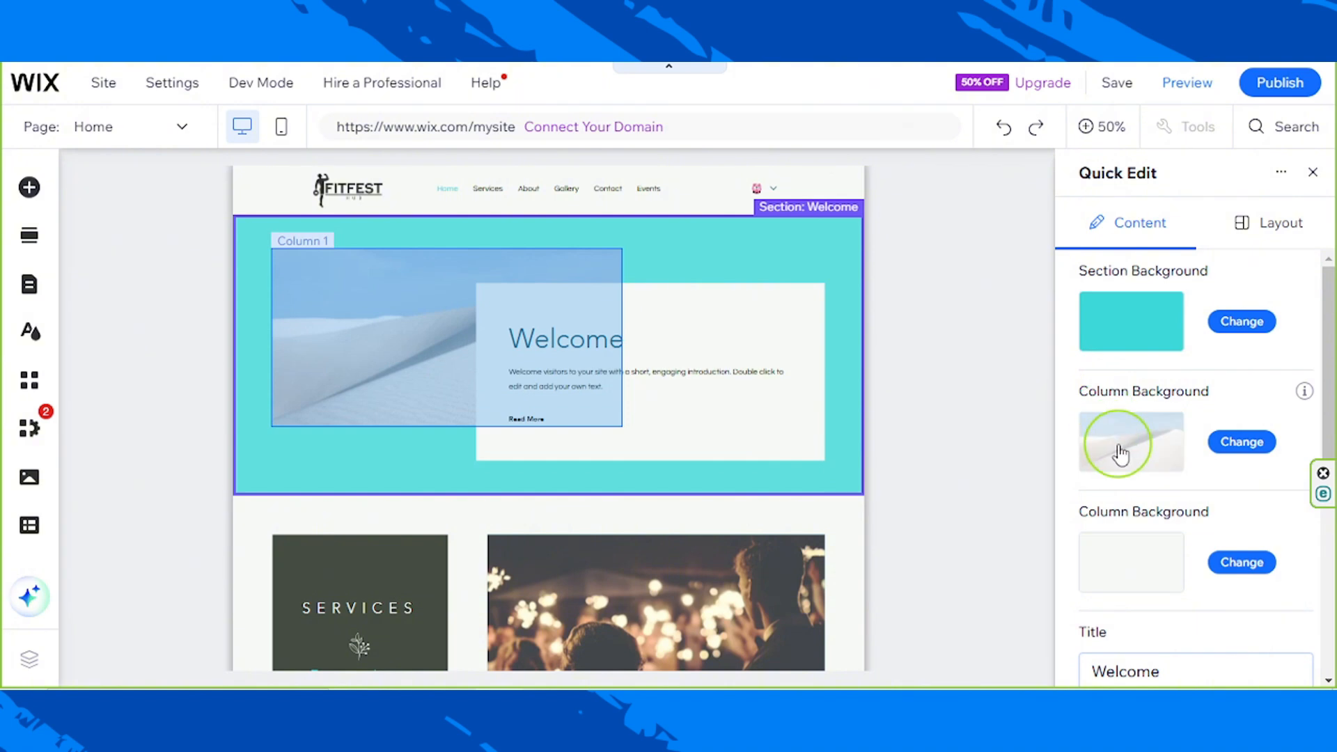
pyautogui.click(1238, 444)
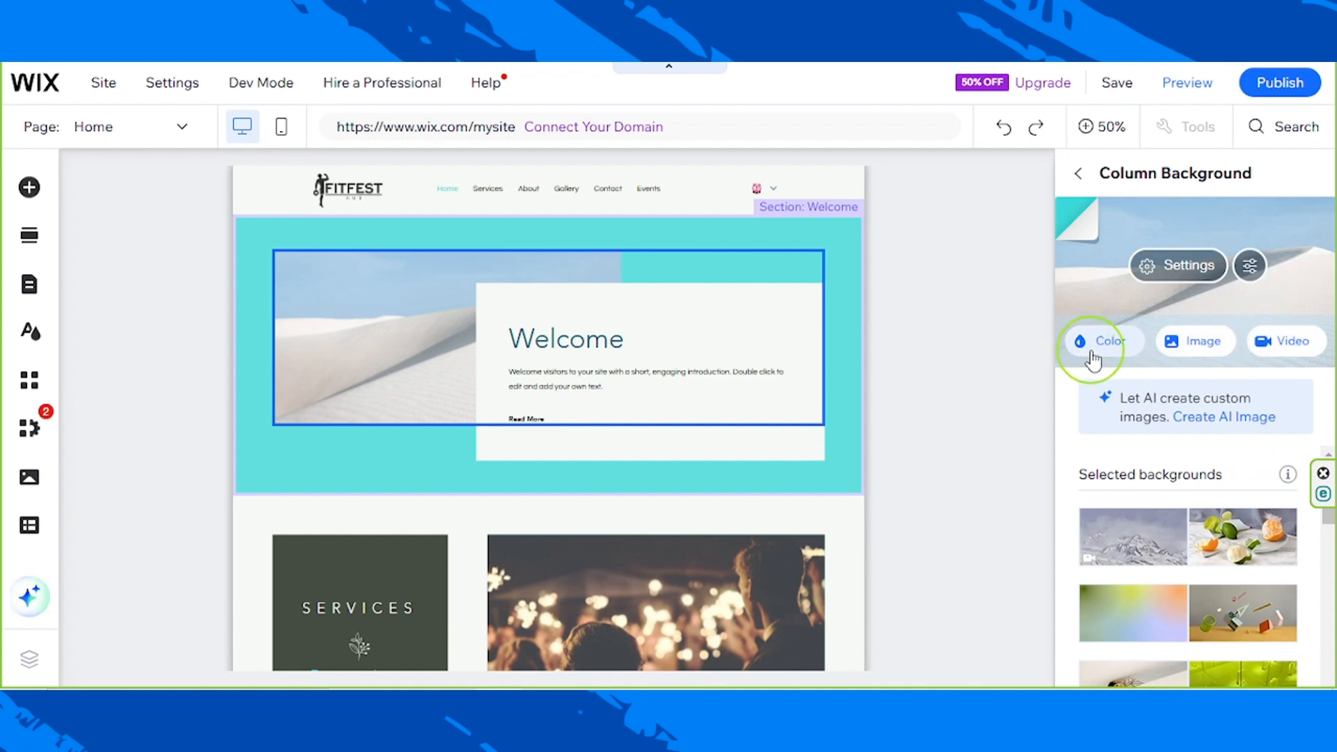
pyautogui.click(1208, 354)
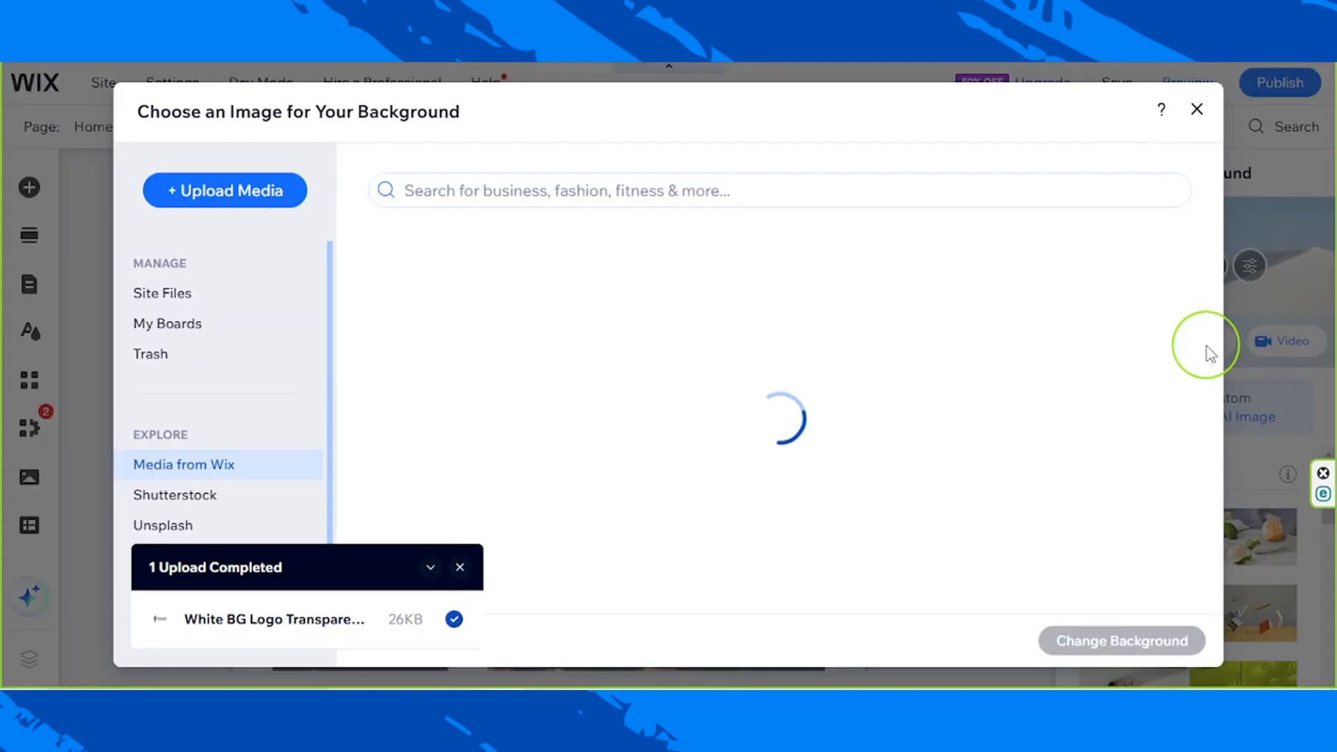
pyautogui.click(227, 197)
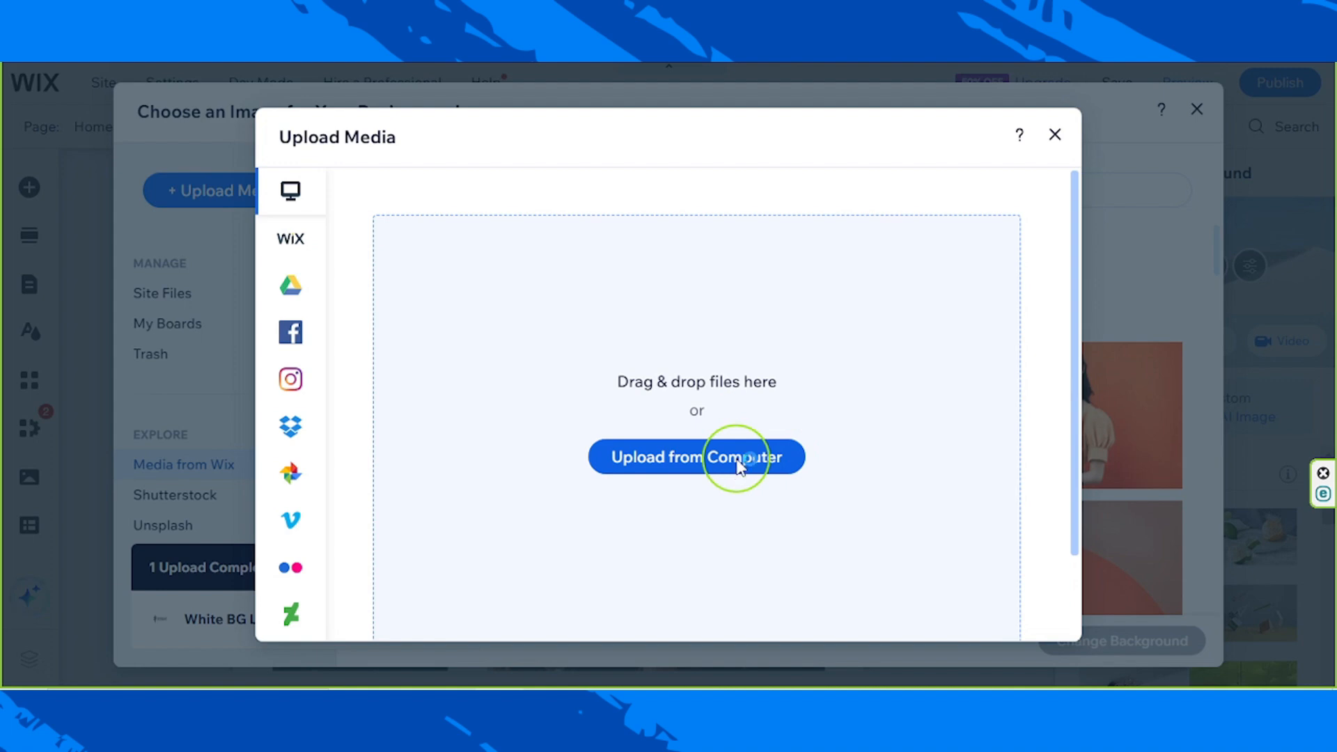
pyautogui.click(740, 463)
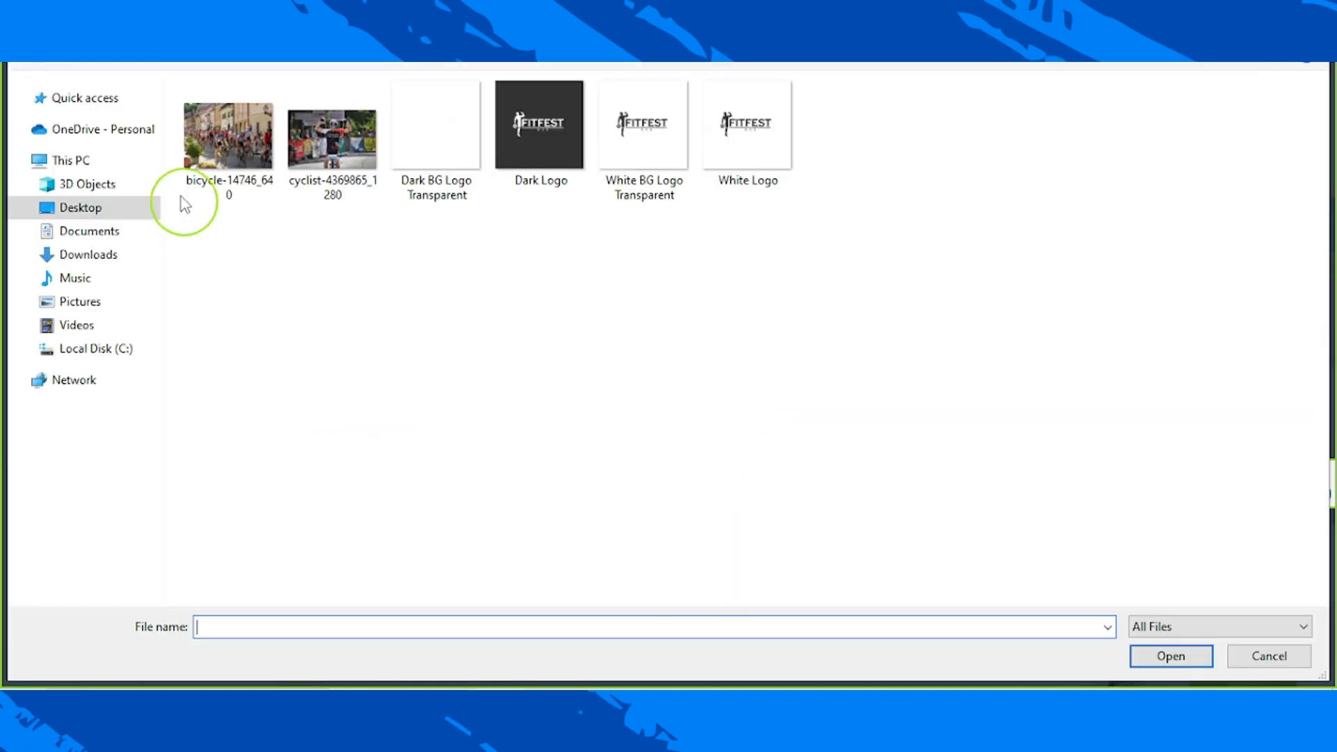
pyautogui.click(188, 167)
pyautogui.click(1153, 657)
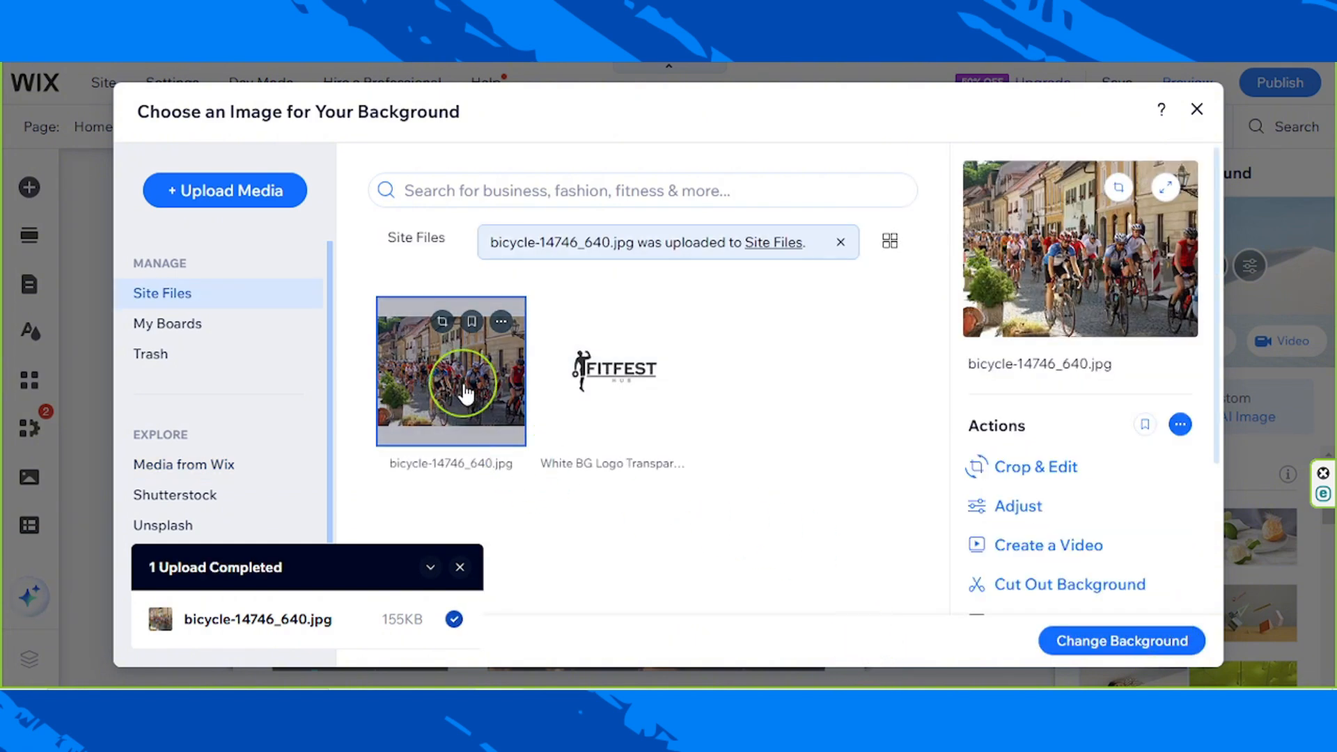
pyautogui.click(1109, 642)
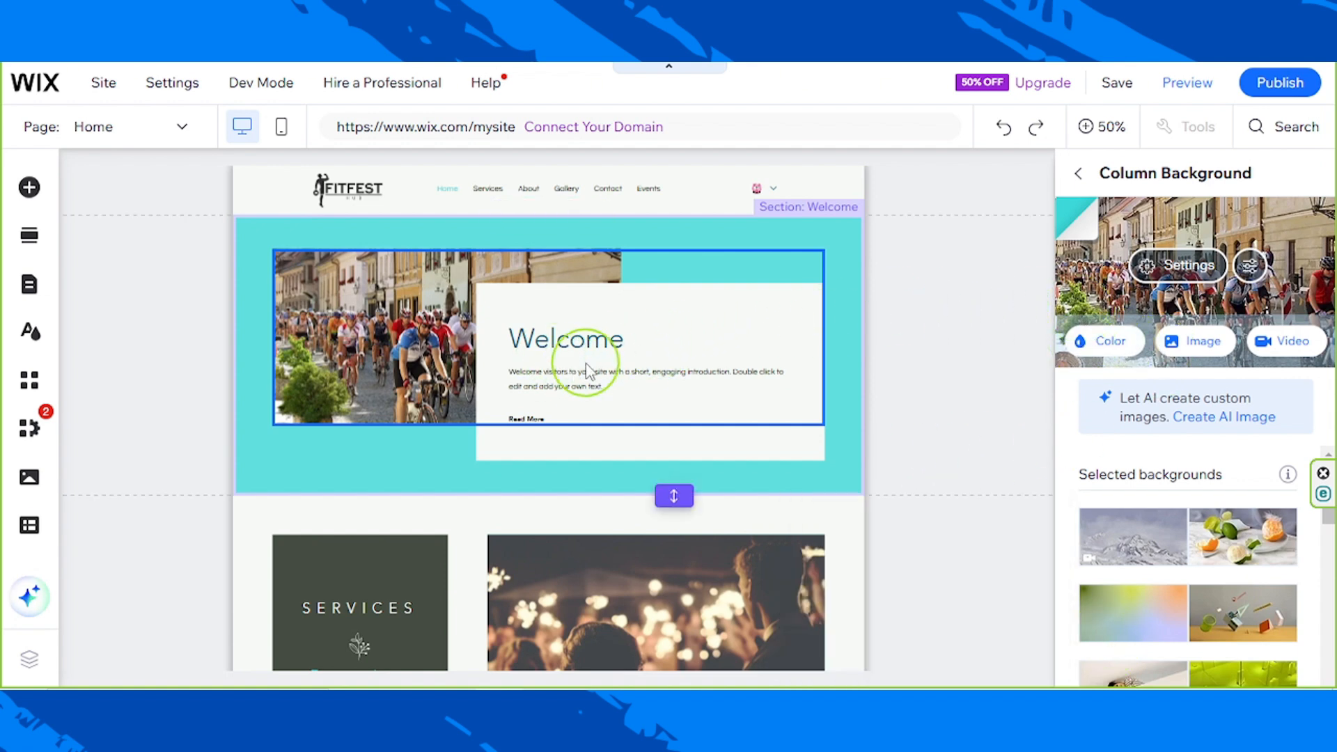
pyautogui.click(1078, 174)
pyautogui.scroll(-5, 1237, 551)
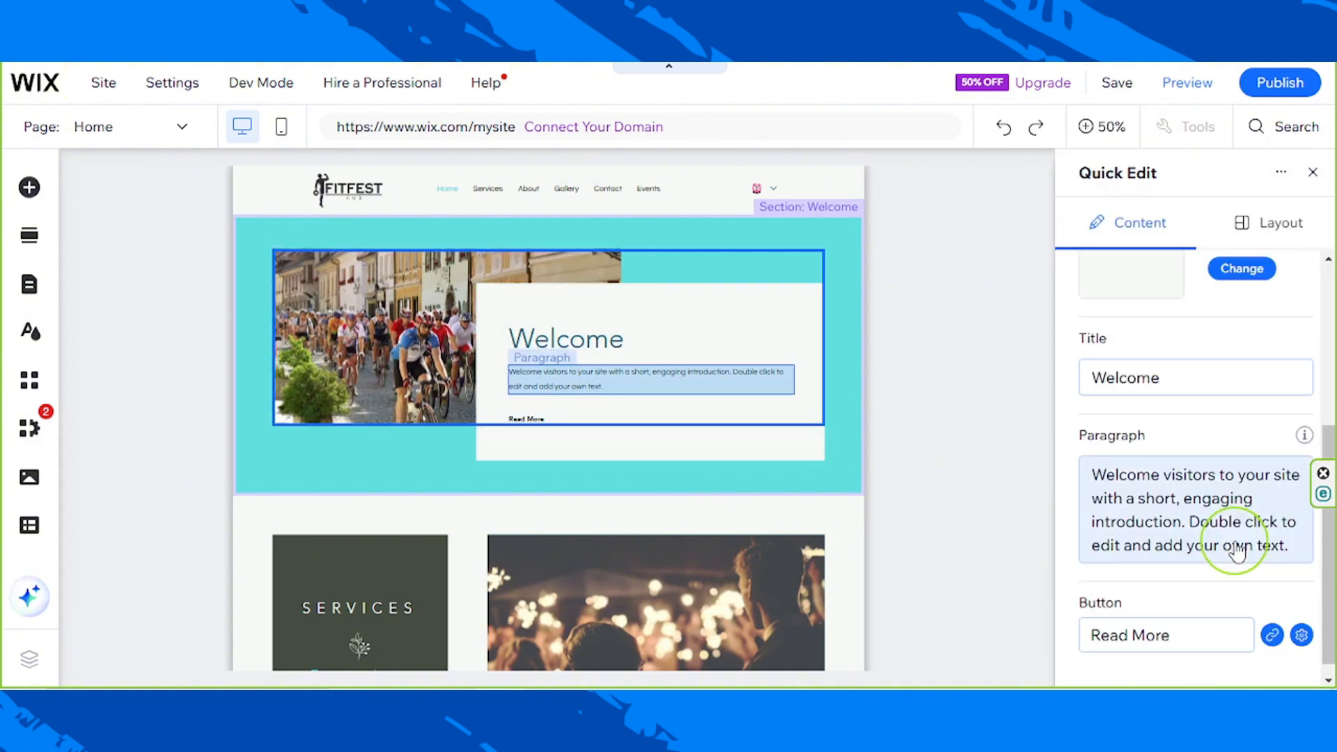
pyautogui.click(1193, 392)
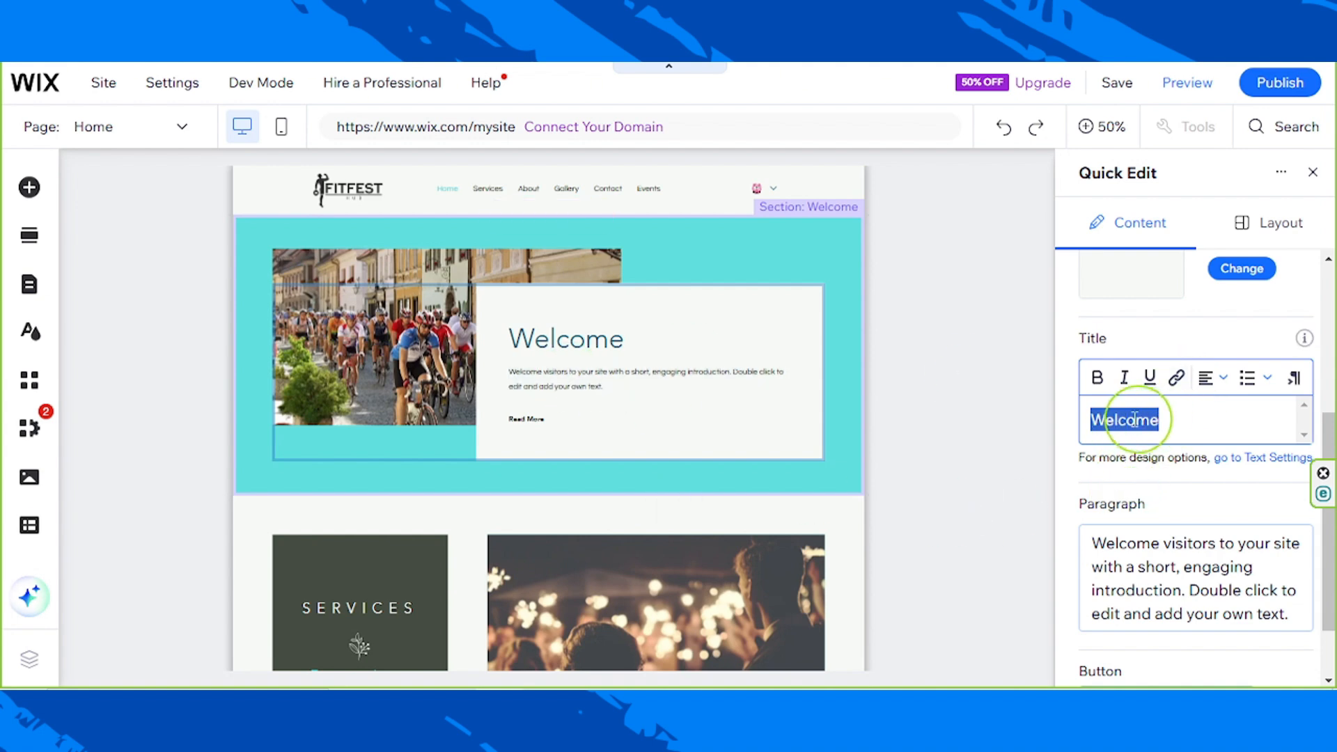
pyautogui.click(541, 352)
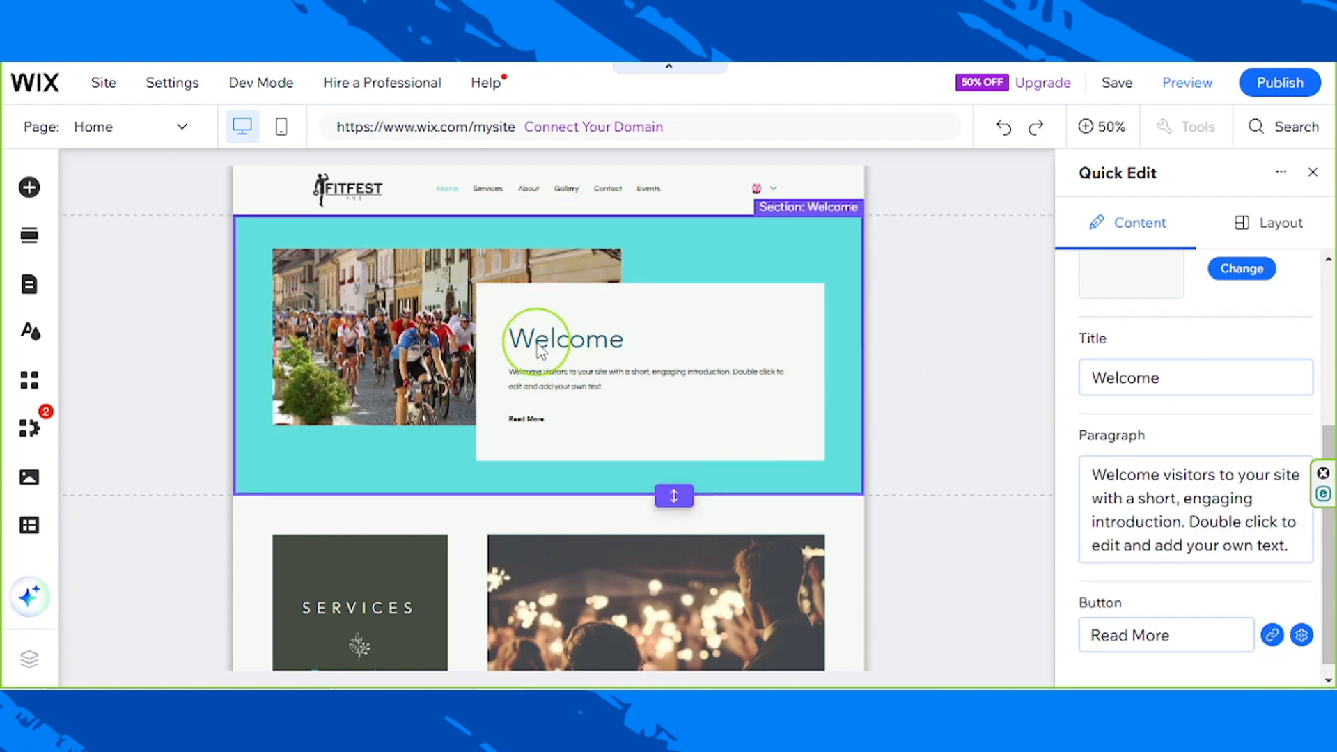
pyautogui.click(1313, 174)
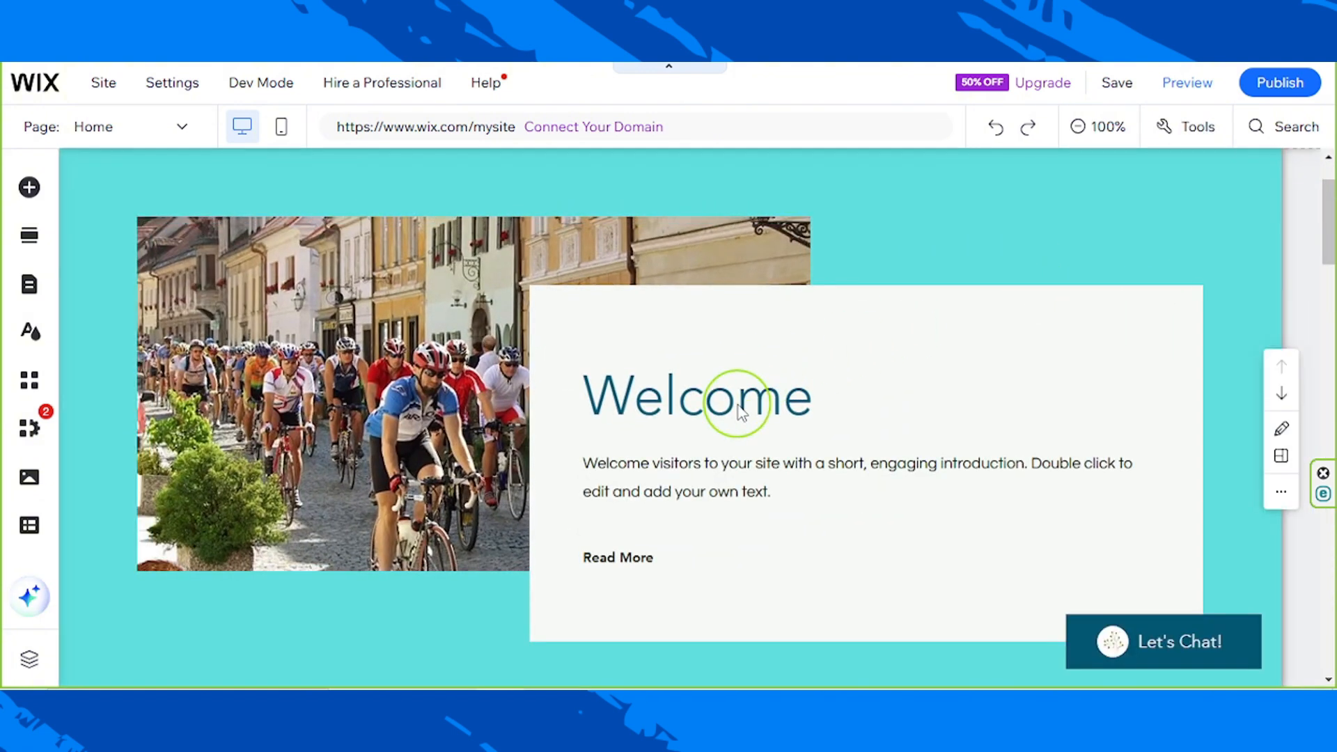
# Step: Replace the Welcome section's title with "Active Living, Joyful Vibes!"
pyautogui.click(737, 404)
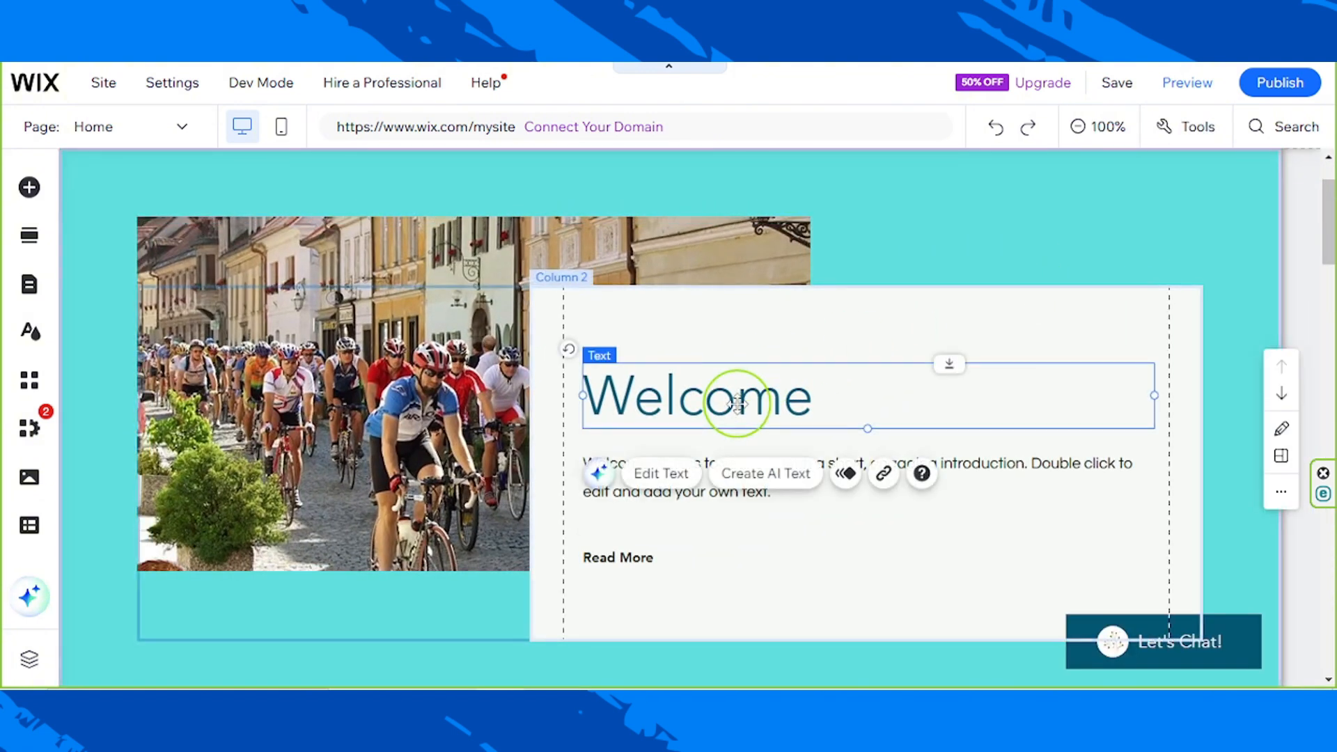
pyautogui.doubleClick(737, 404)
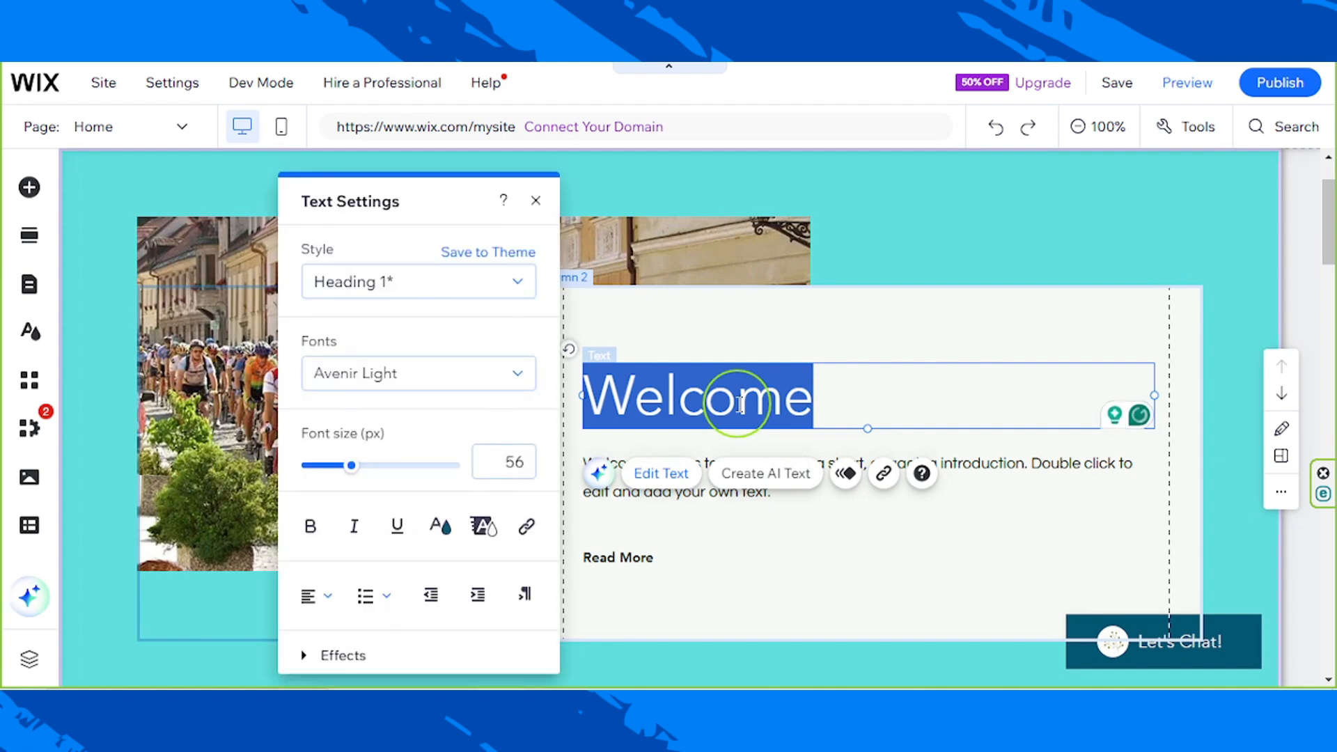
pyautogui.write('Active Living, Joyful Vibes!')
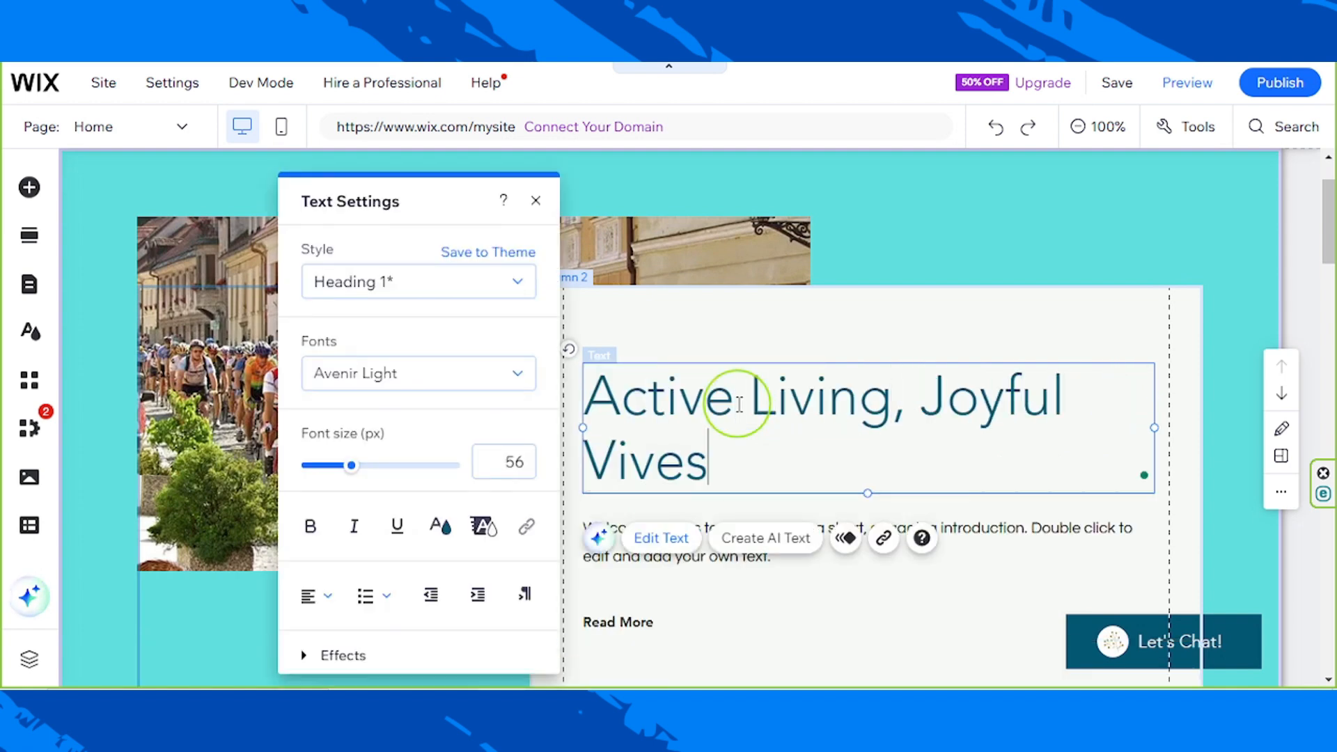
# Step: Replace the paragraph under the title with "Celebrate fitness with us through our 'fitness events for a cause'." and a blank line
pyautogui.click(695, 562)
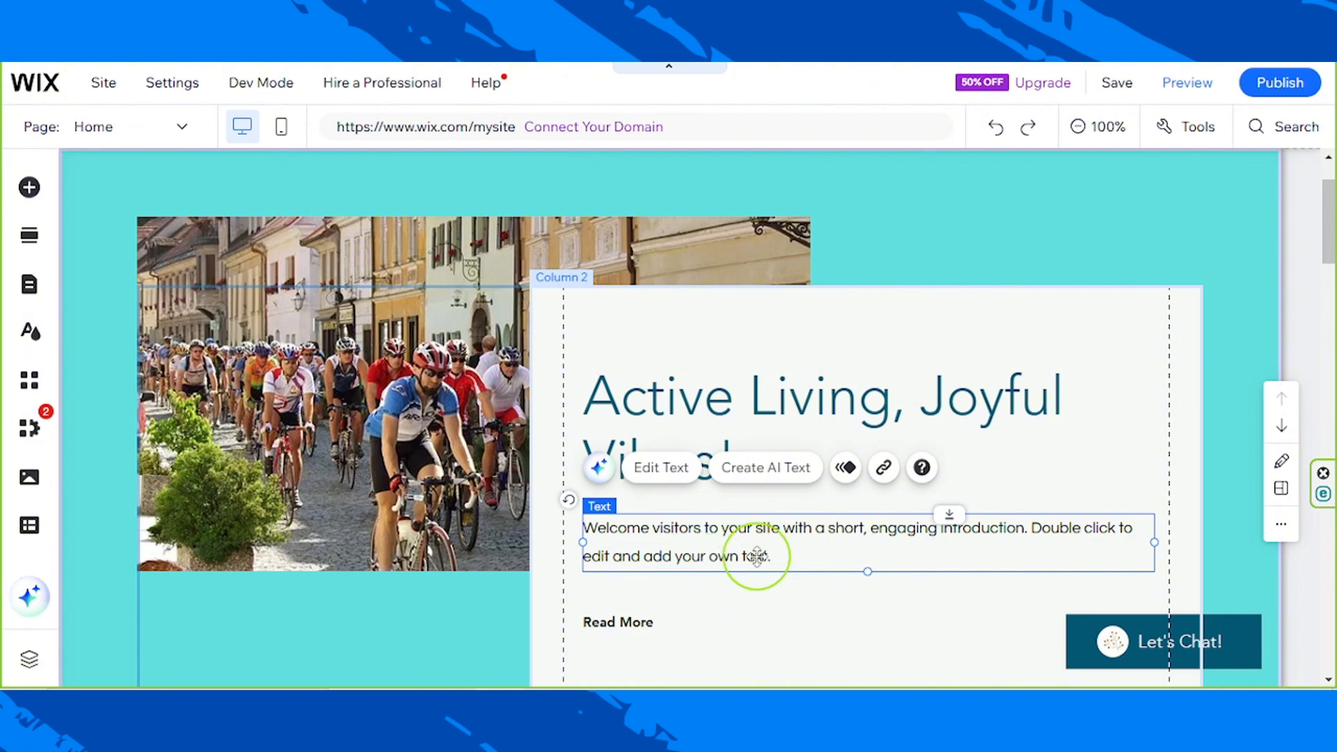
pyautogui.doubleClick(785, 555)
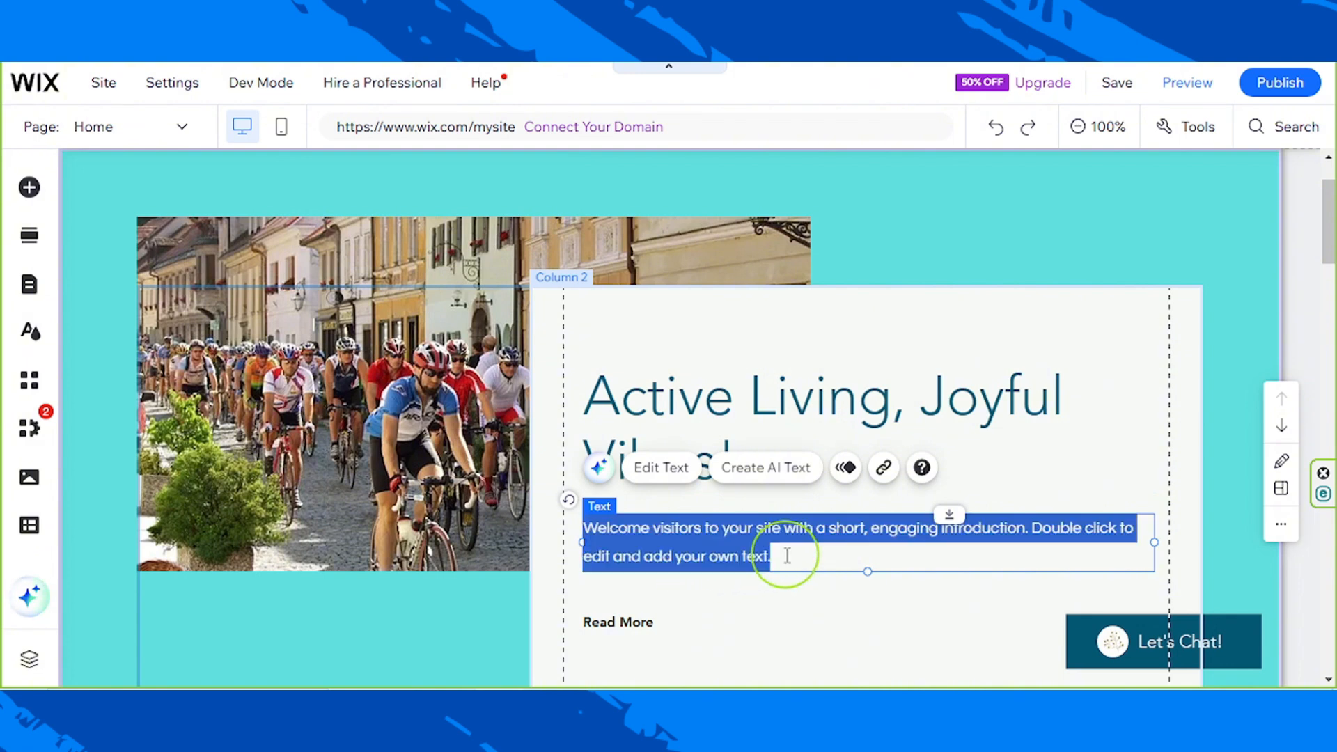
pyautogui.write('Ce')
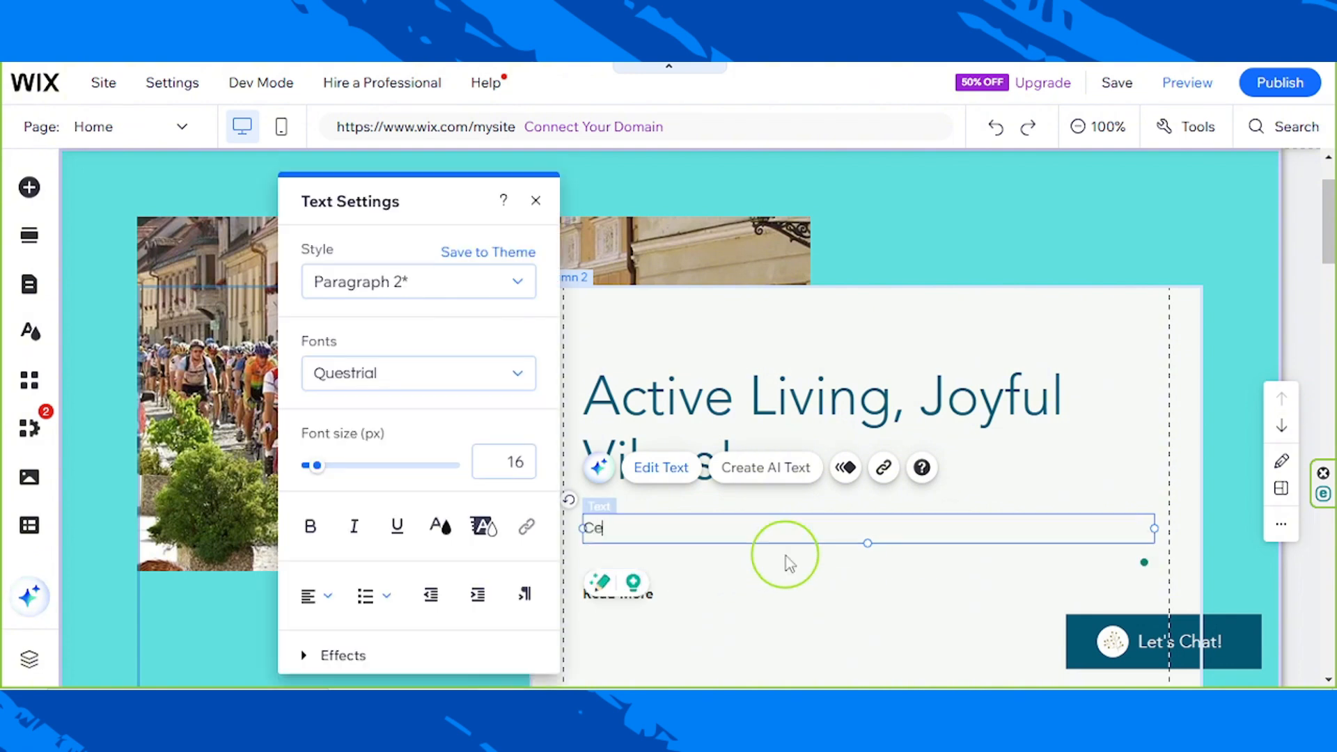
pyautogui.write("lebrate fitness with us through our 'fitness events for a cause'.")
pyautogui.press('Return')
pyautogui.press('Return')
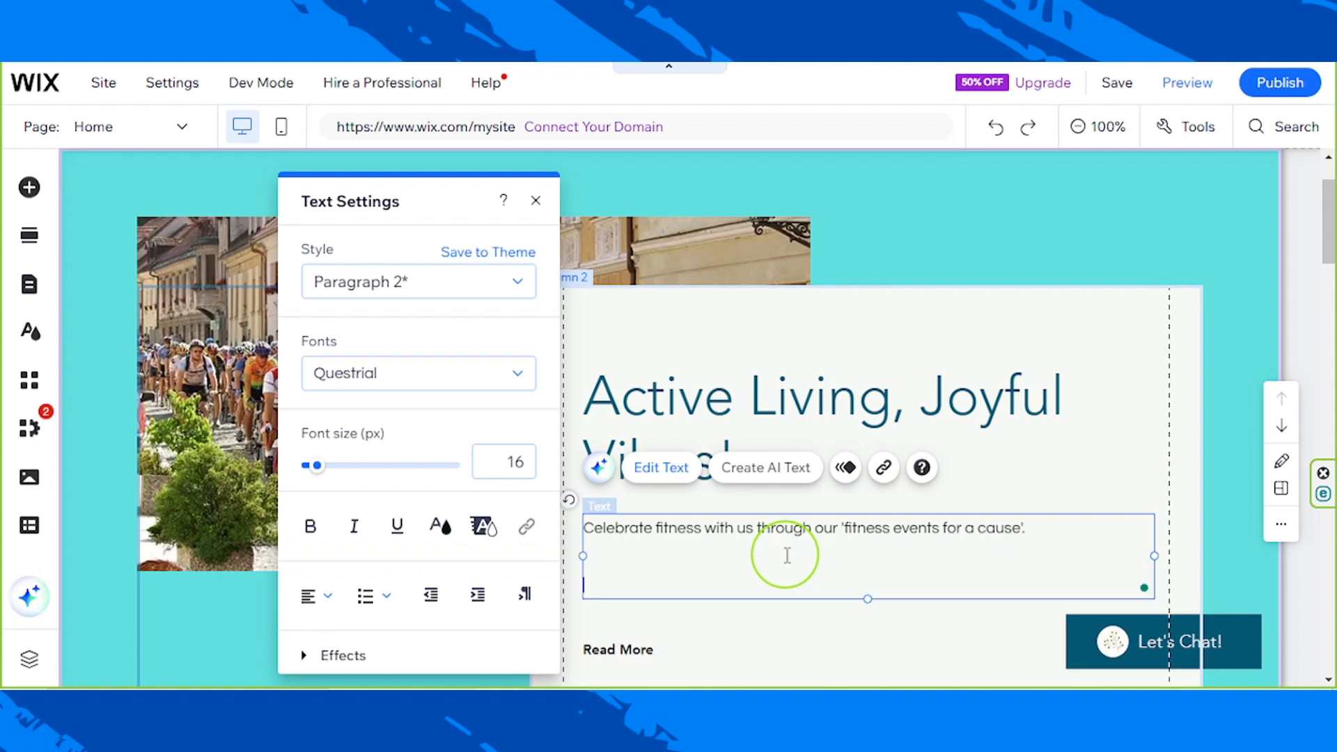
# Step: Add a paragraph: "Together, we can make a difference while enjoying a healthy lifestyle.", about joining events and supporting meaningful causes, ending "Let's get fit and give back!"
pyautogui.write('Together, we can make a difference while enjoying a healthy lifestyle. Participate in')
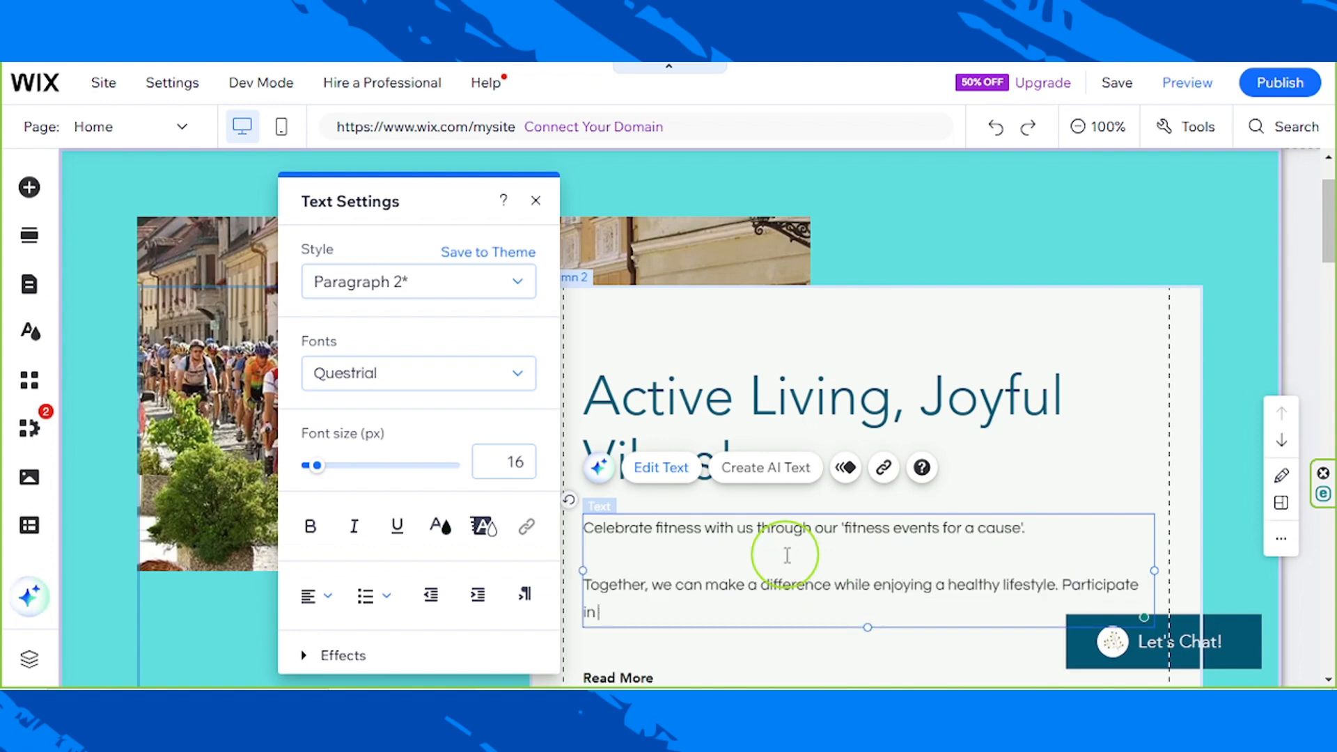
pyautogui.write(' our events, connect with like-minded individuals, and support ')
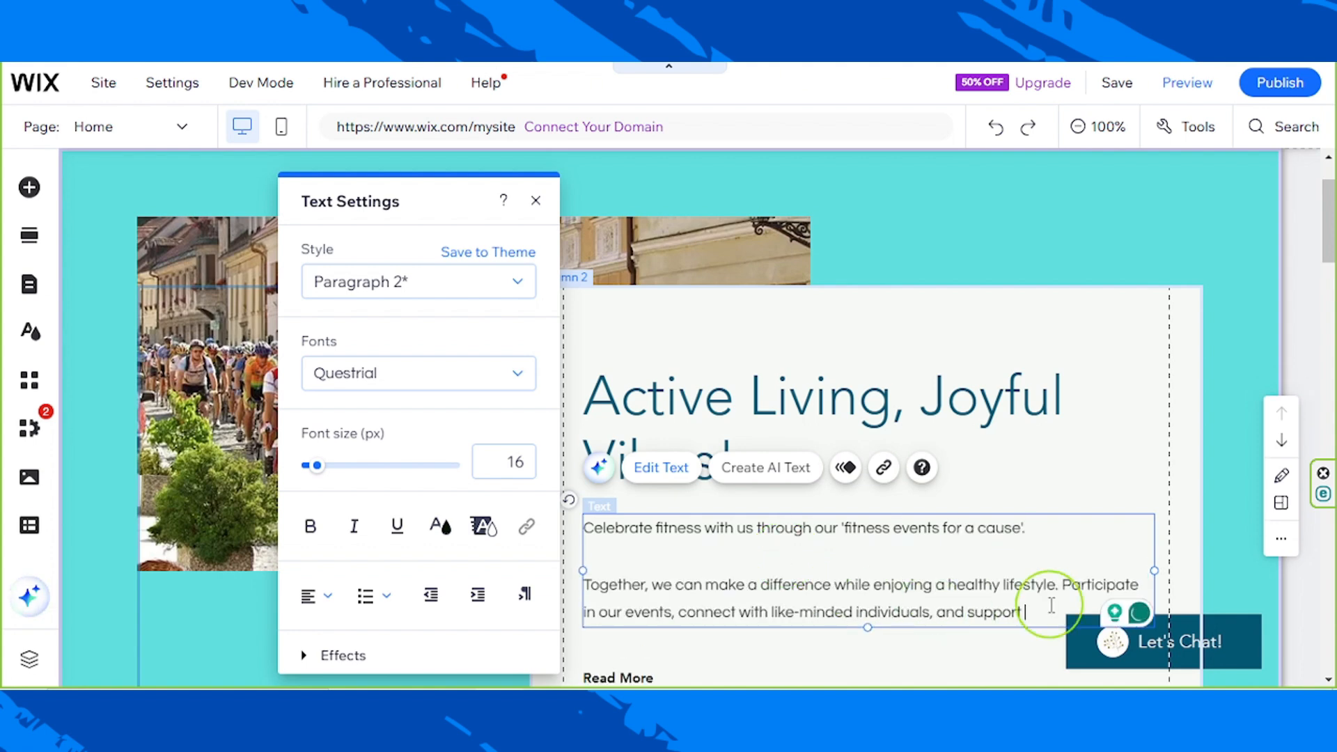
pyautogui.write("meaningful causes. Let's get fit and give back!")
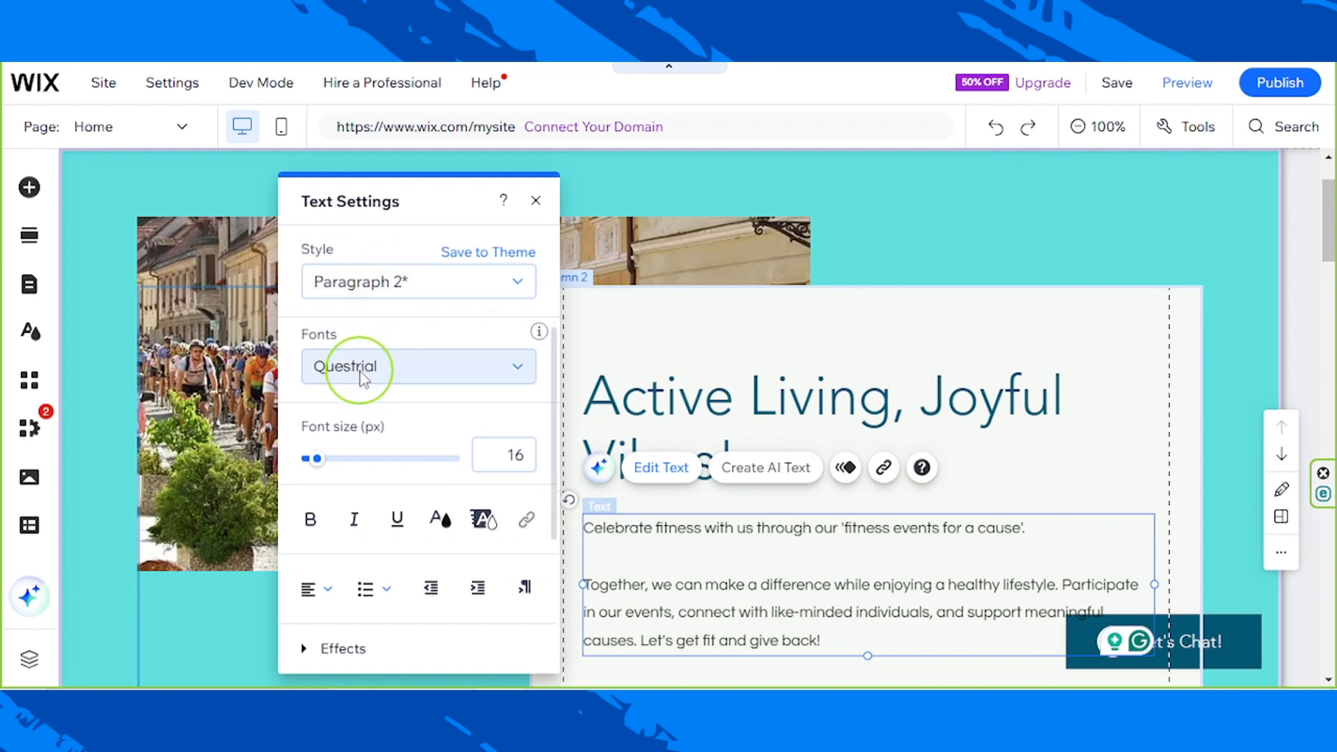
pyautogui.scroll(-1, 348, 373)
pyautogui.scroll(-2, 386, 439)
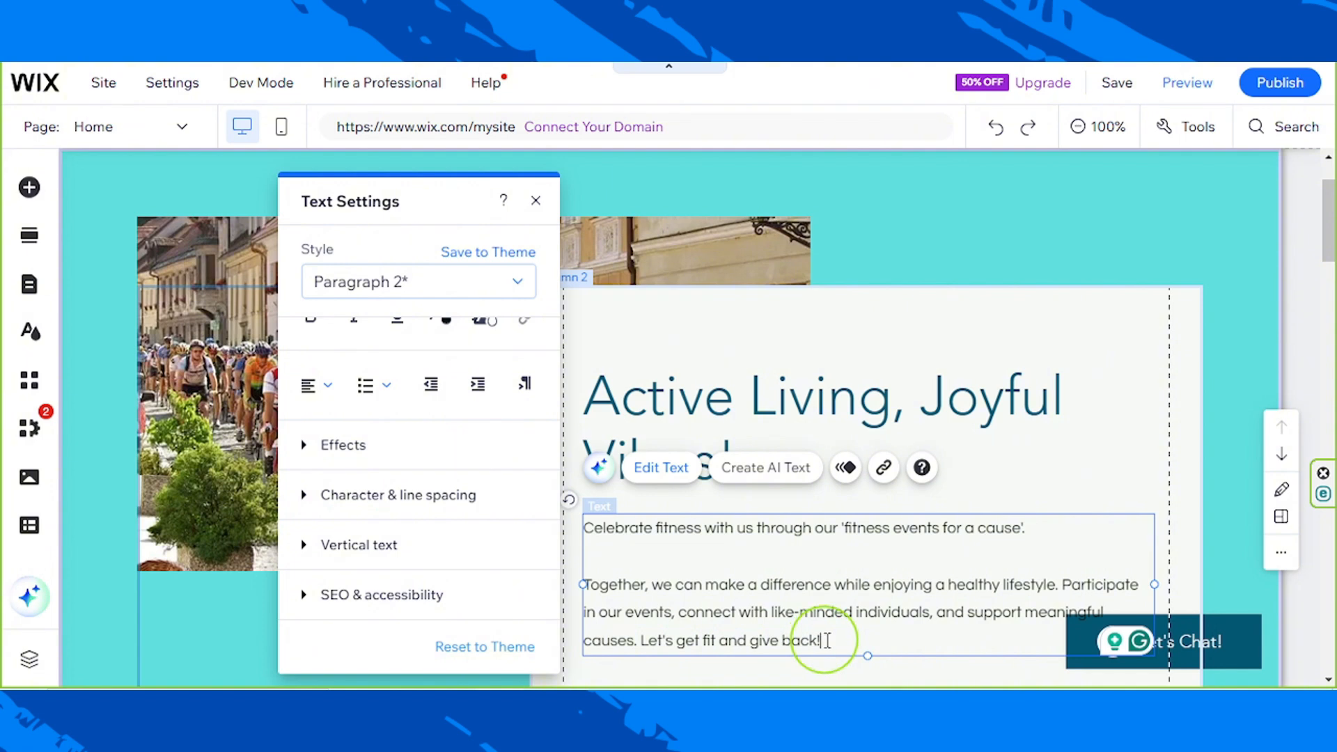
pyautogui.click(536, 202)
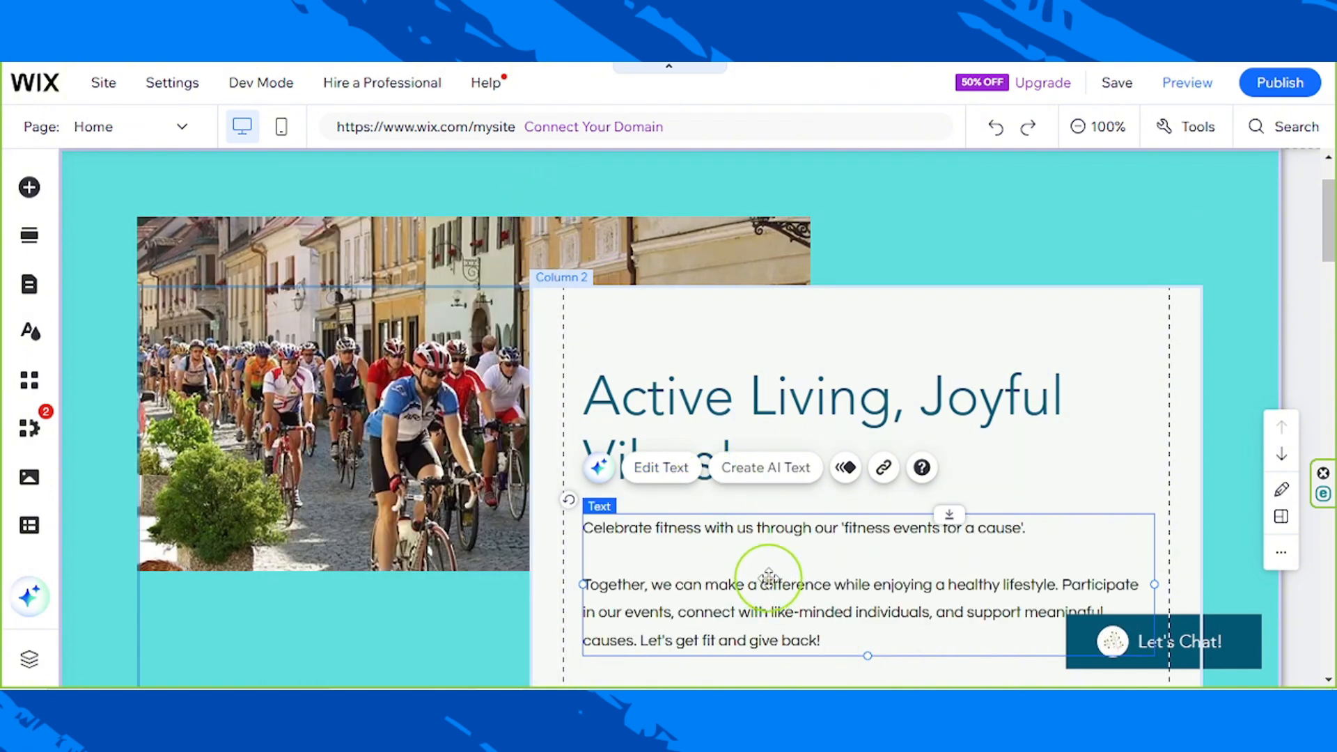
# Step: Examine the AI Text Creator for the paragraph and its site information and tone-of-voice options, and close it without generating text
pyautogui.scroll(2, 768, 578)
pyautogui.scroll(-4, 766, 585)
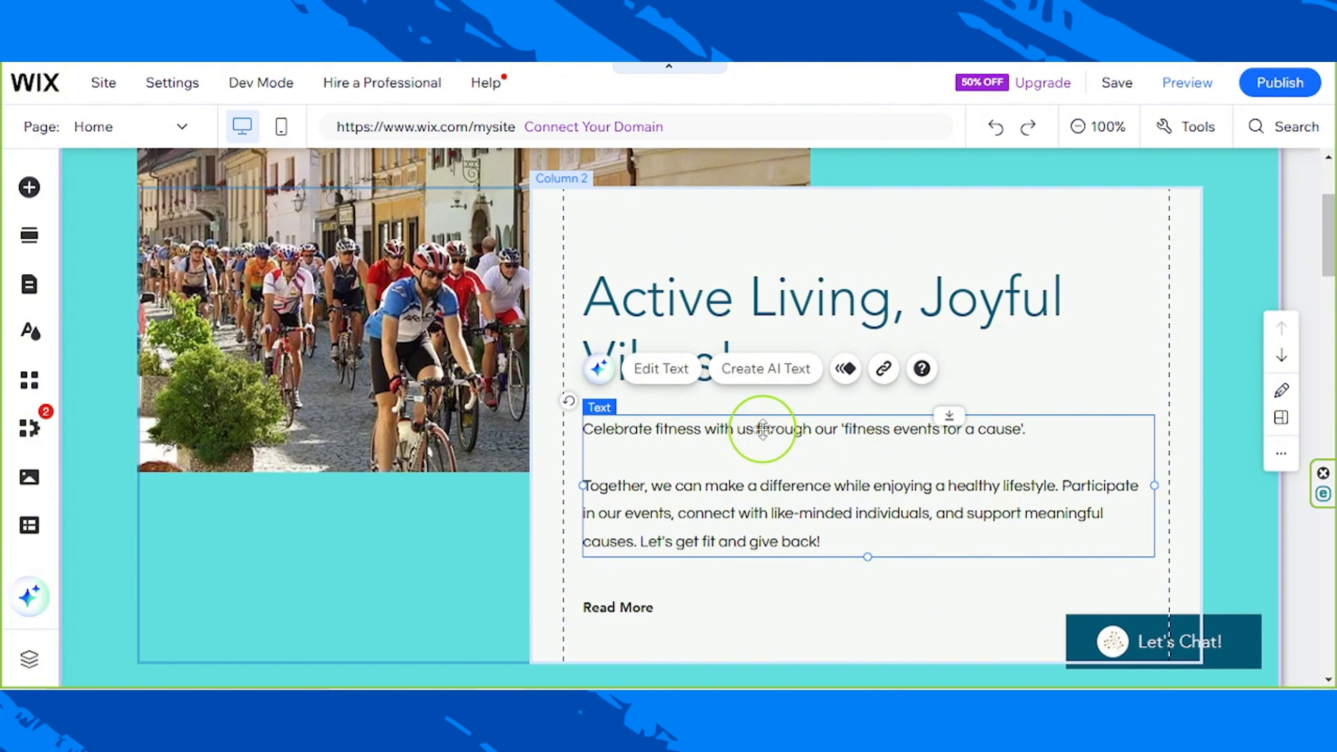
pyautogui.click(778, 385)
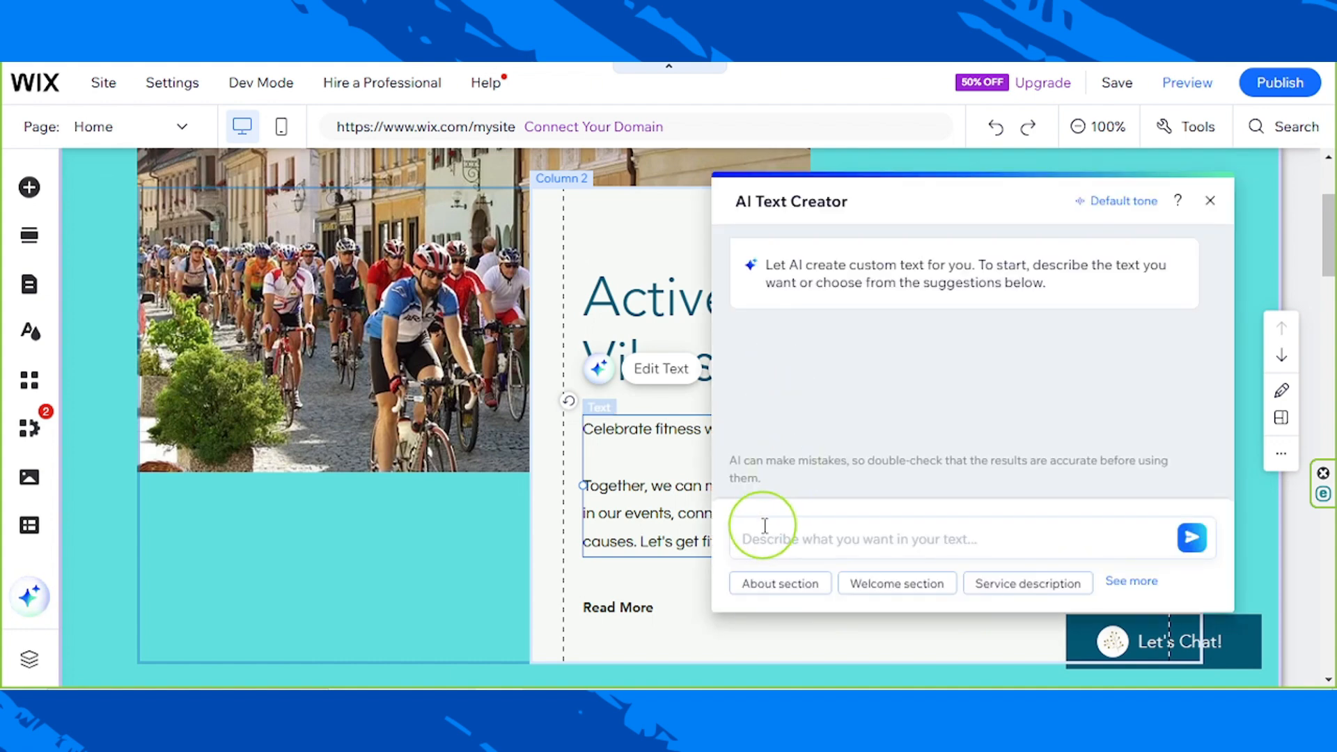
pyautogui.click(765, 527)
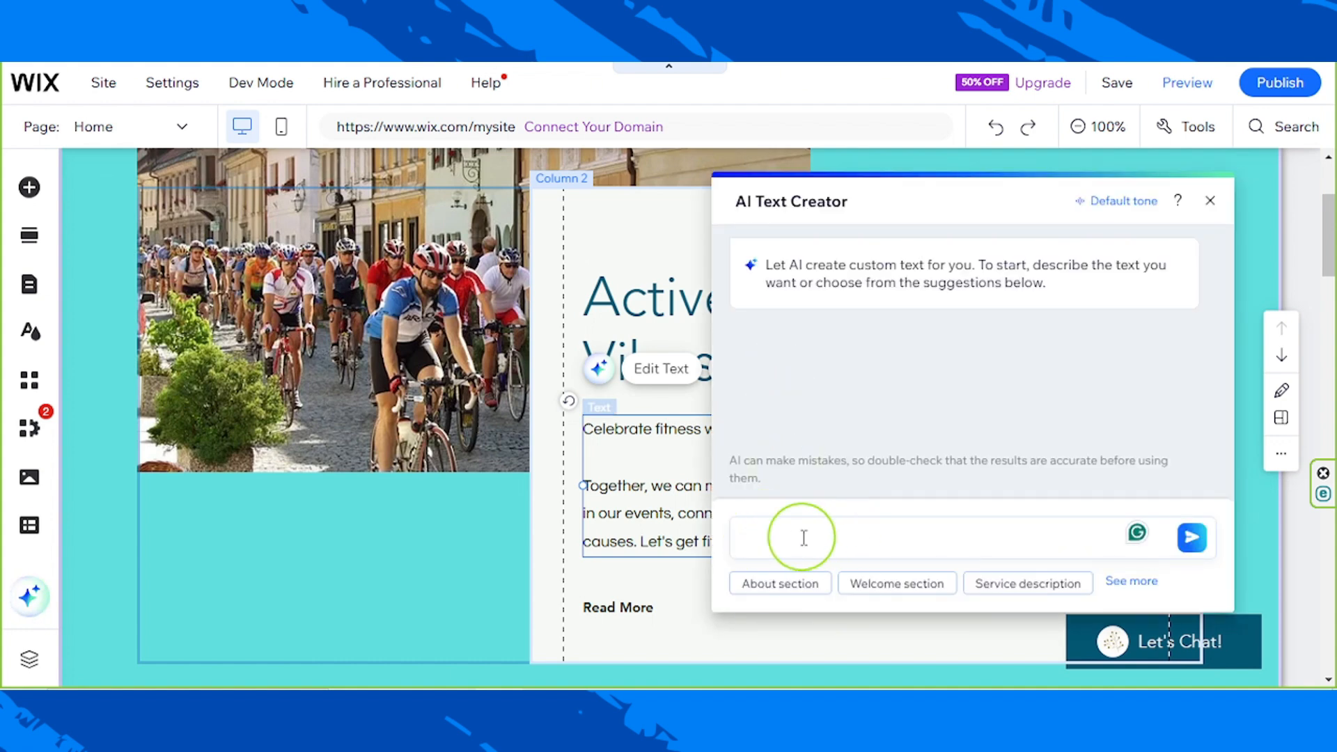
pyautogui.click(1134, 202)
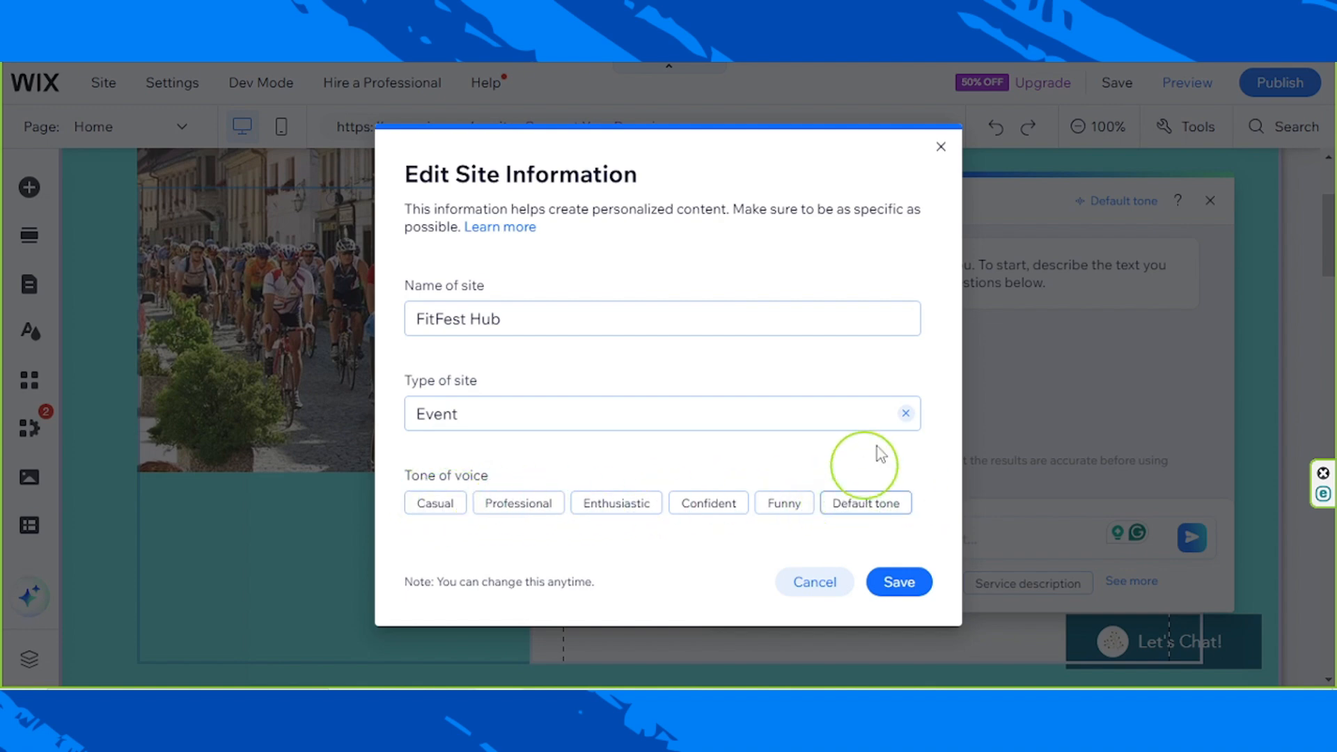
pyautogui.click(942, 147)
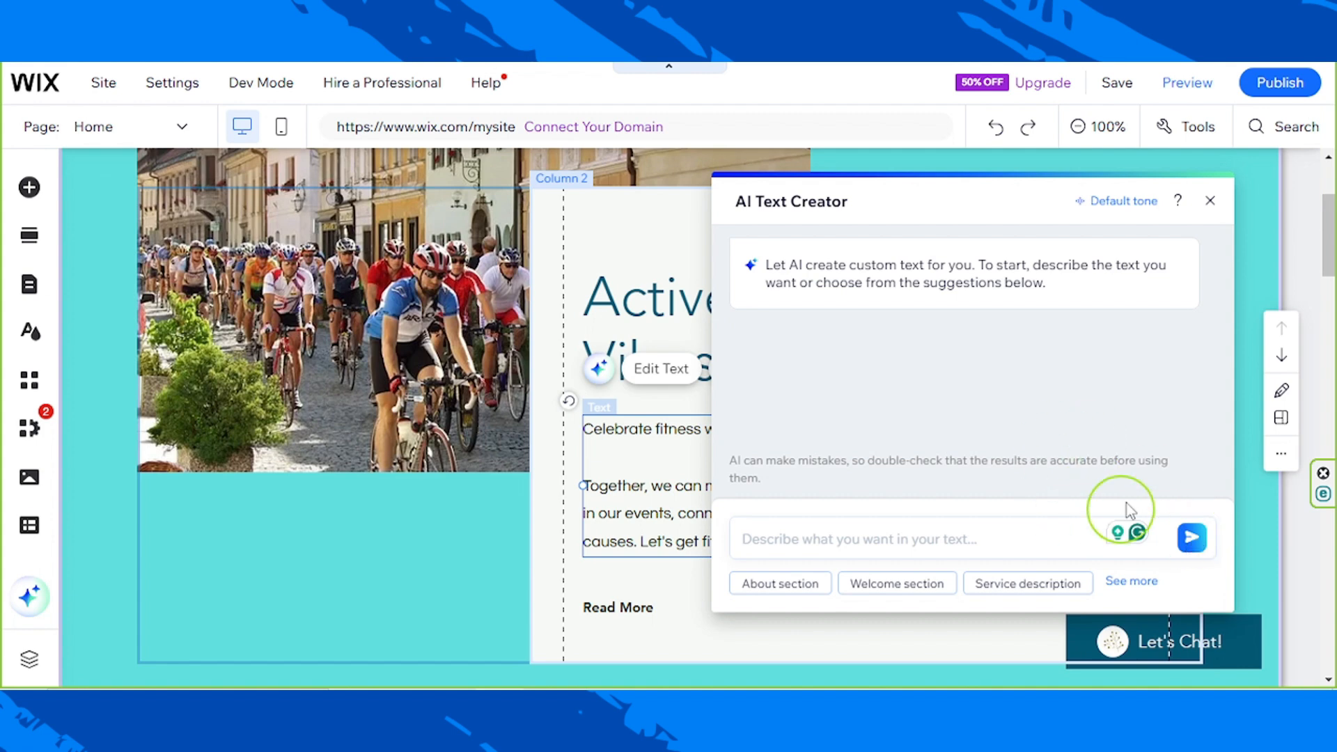
pyautogui.click(1020, 538)
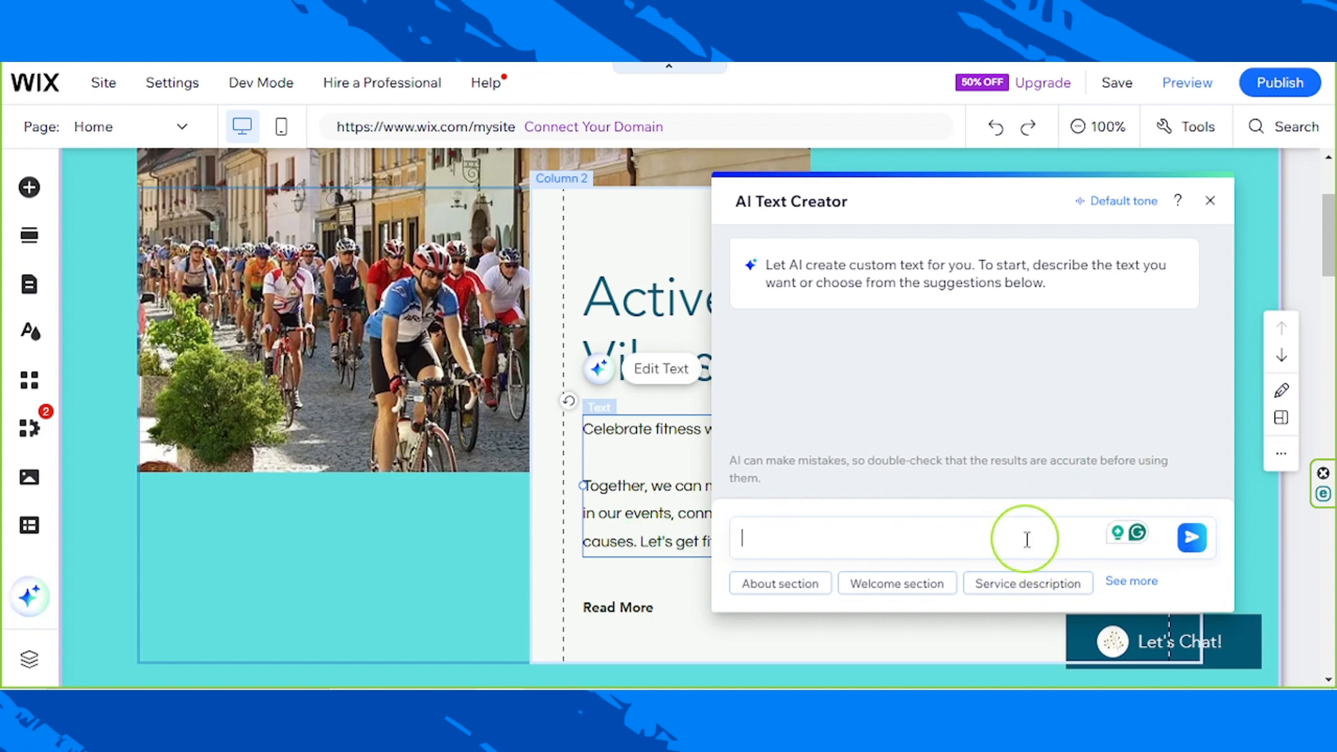
pyautogui.click(1230, 380)
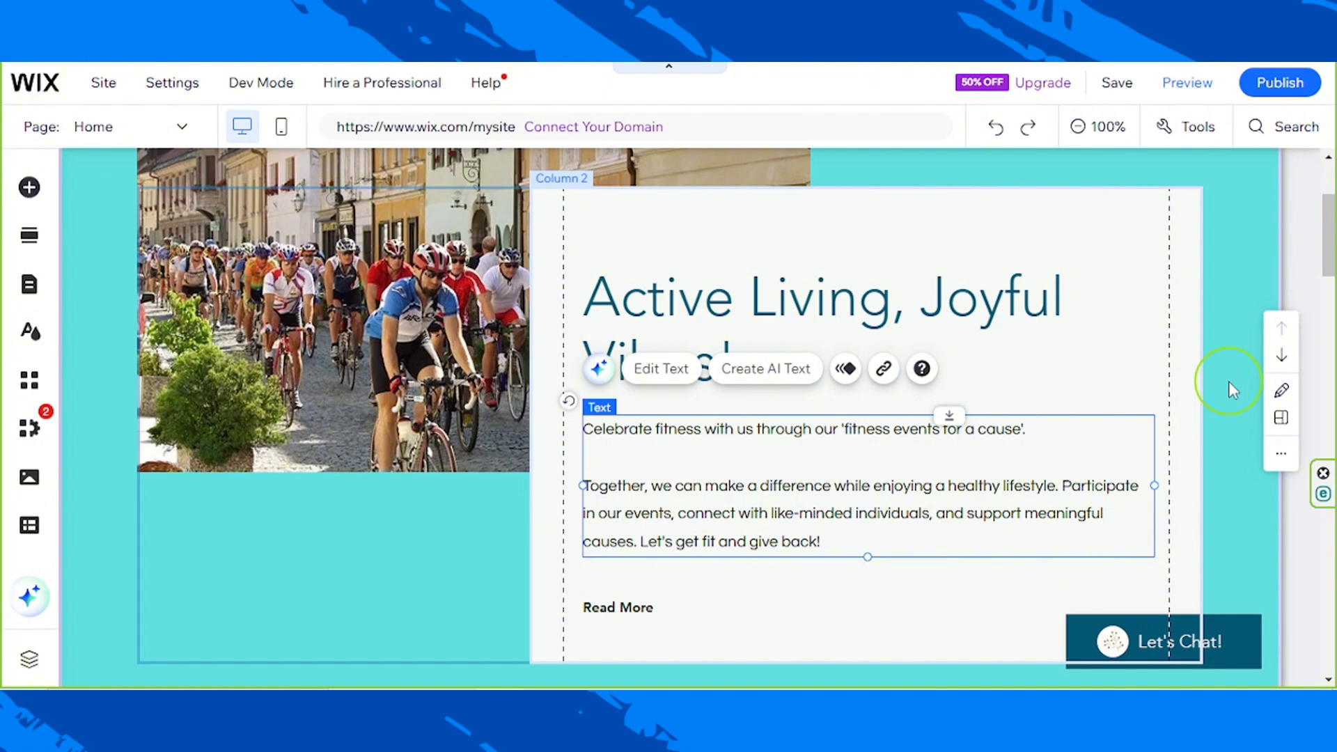
pyautogui.scroll(-4, 1156, 379)
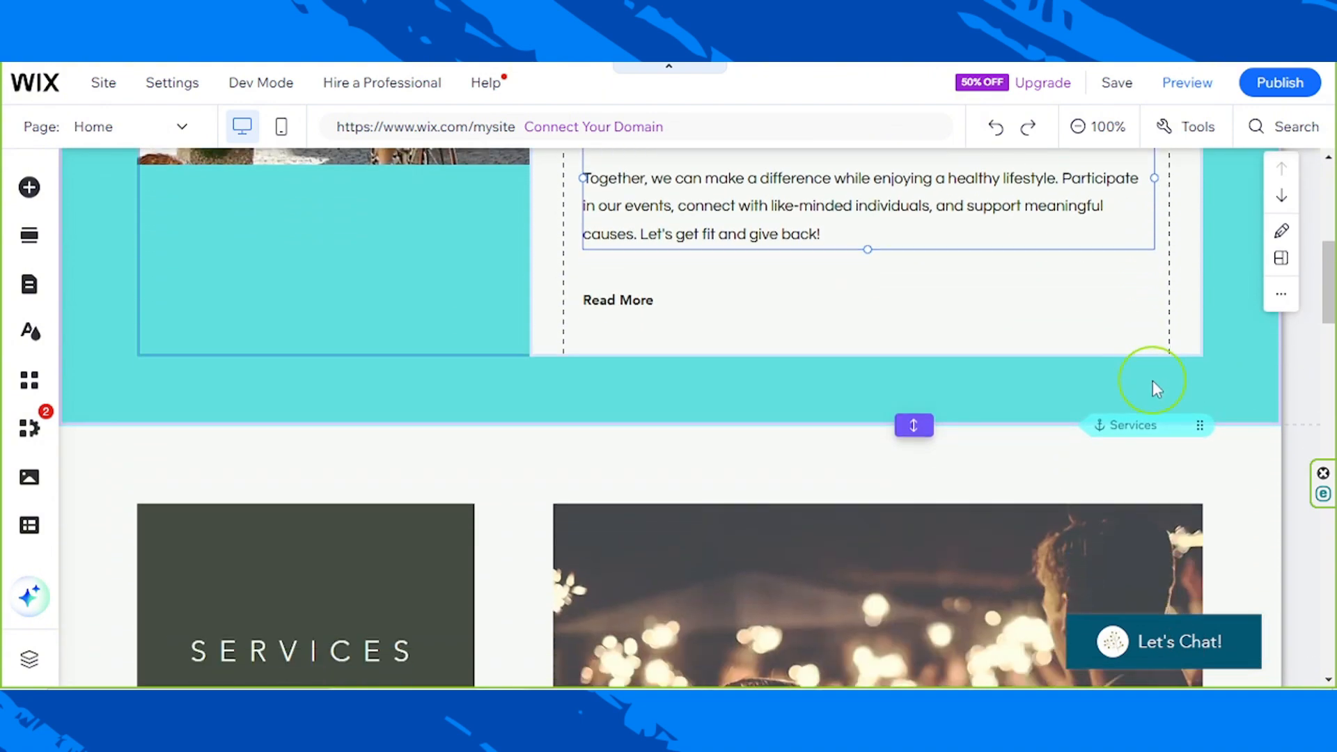
# Step: Open Quick Edit for the Services section and go through its content options to the second column's background
pyautogui.scroll(-4, 1152, 381)
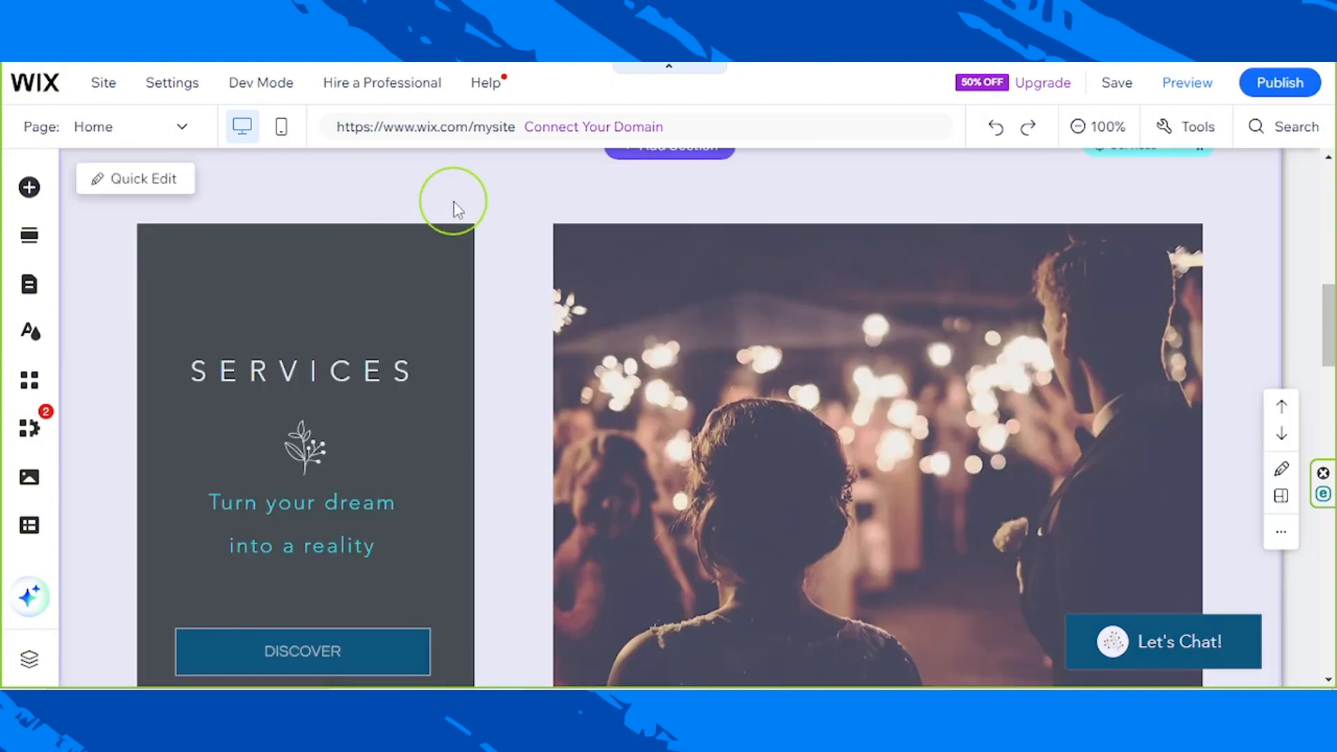
pyautogui.click(421, 192)
pyautogui.scroll(-3, 831, 507)
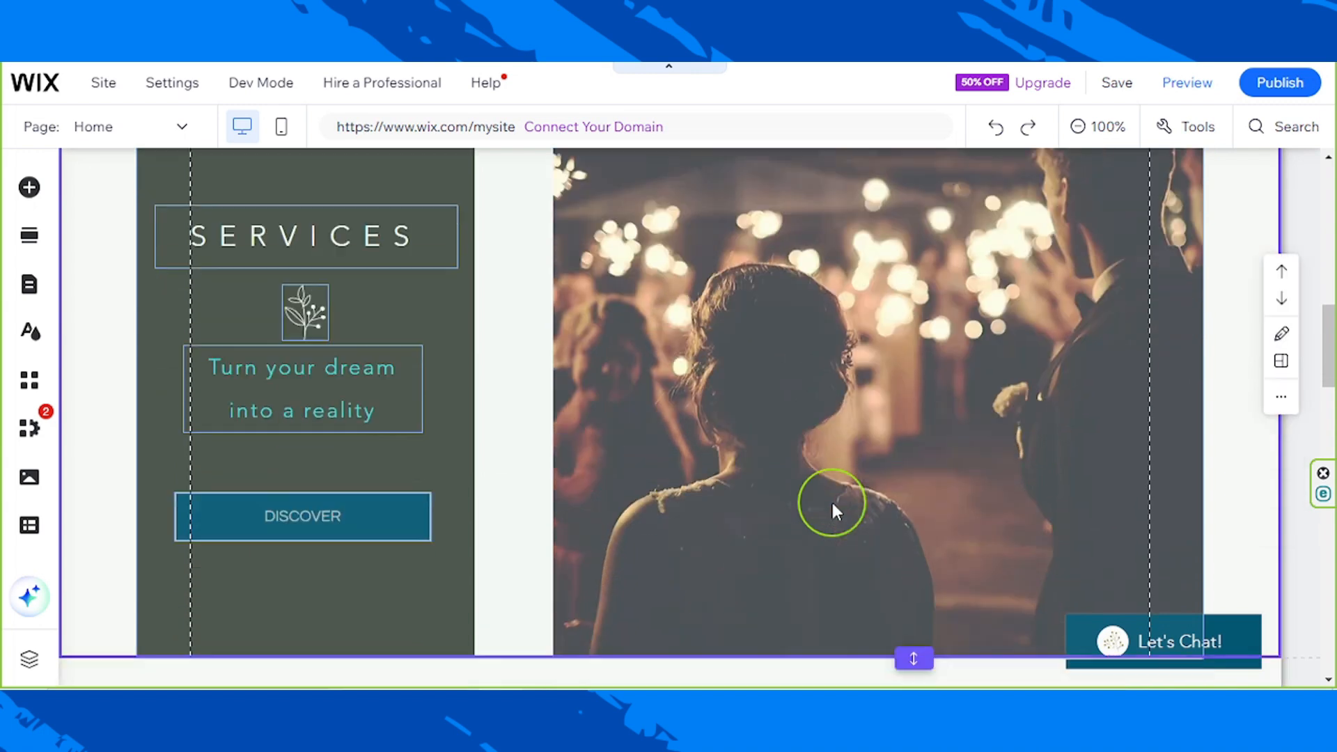
pyautogui.scroll(2, 834, 508)
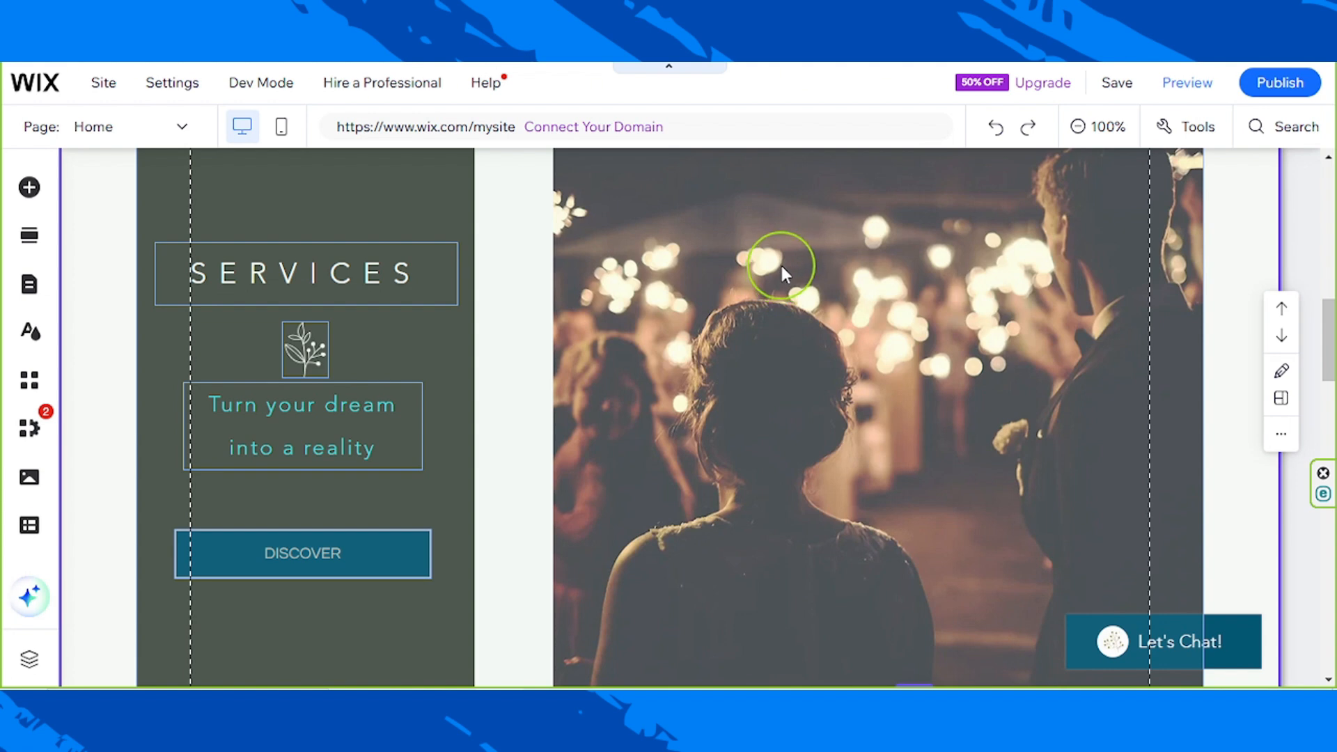
pyautogui.click(781, 266)
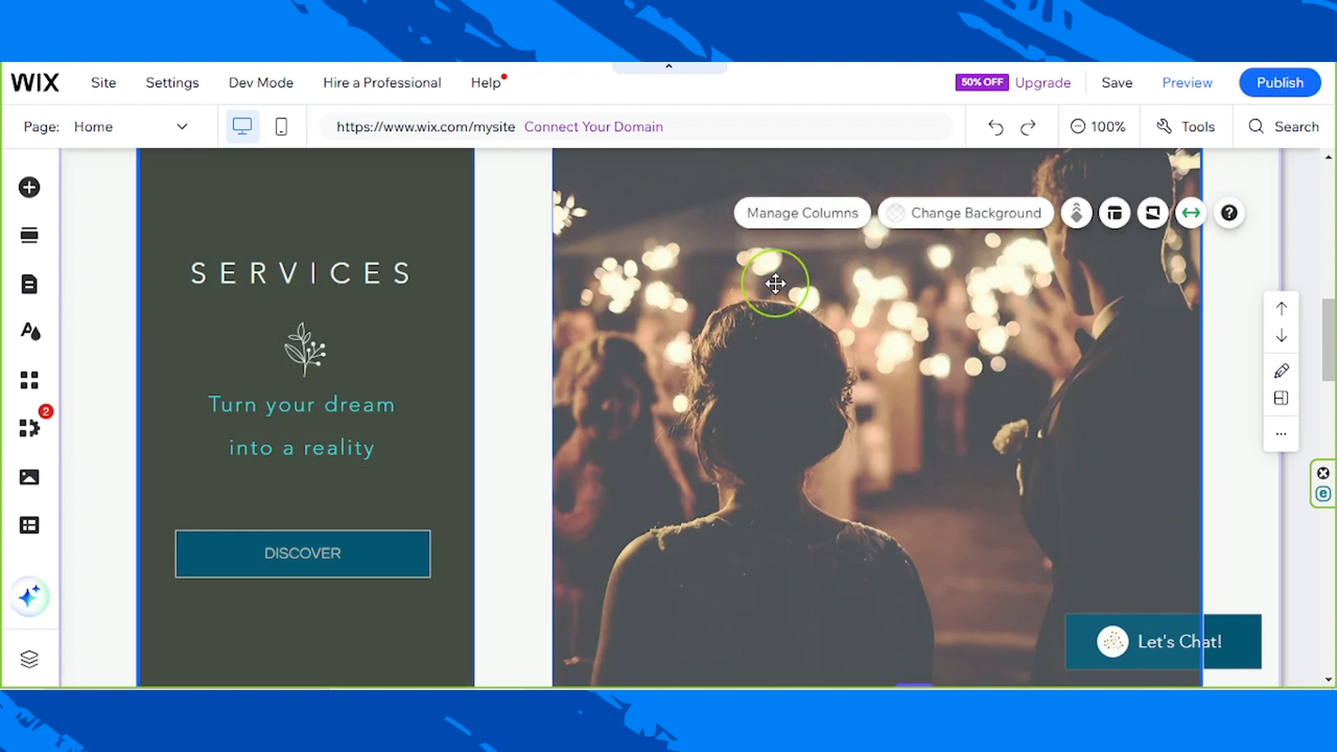
pyautogui.scroll(3, 976, 369)
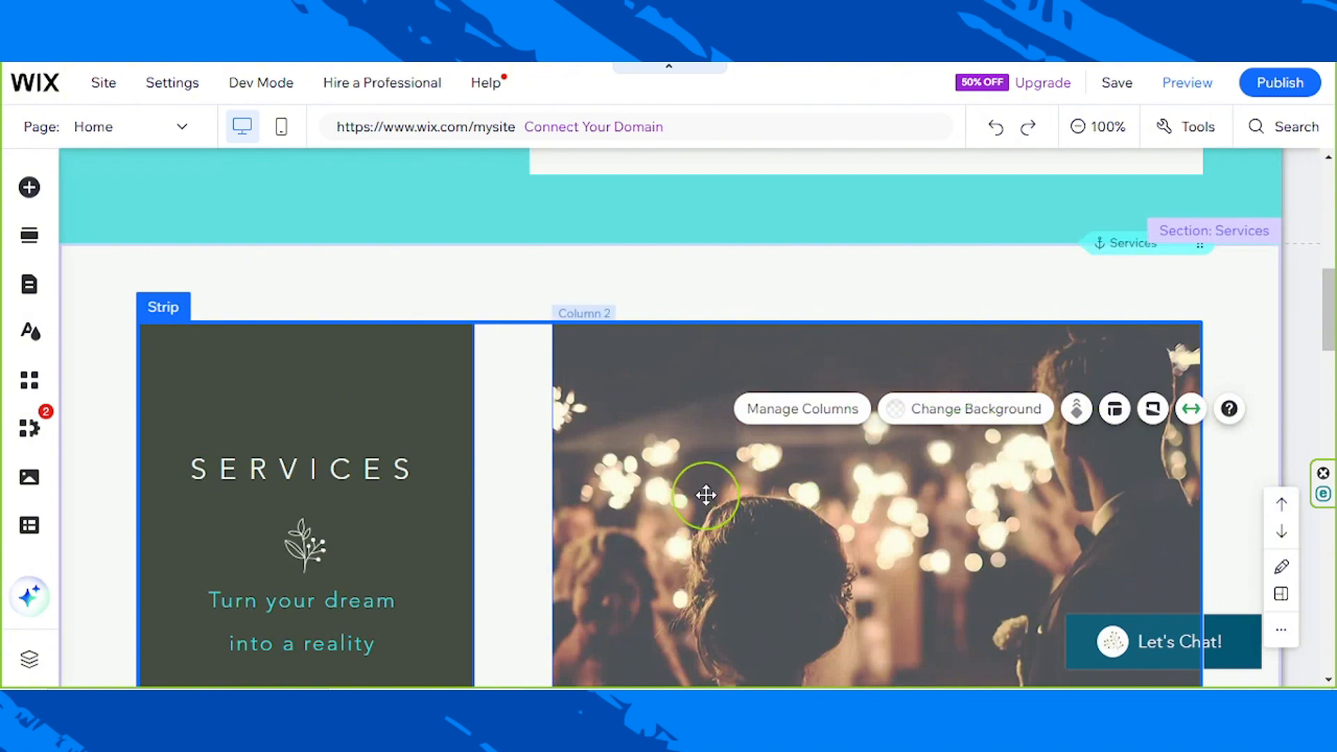
pyautogui.scroll(-2, 707, 493)
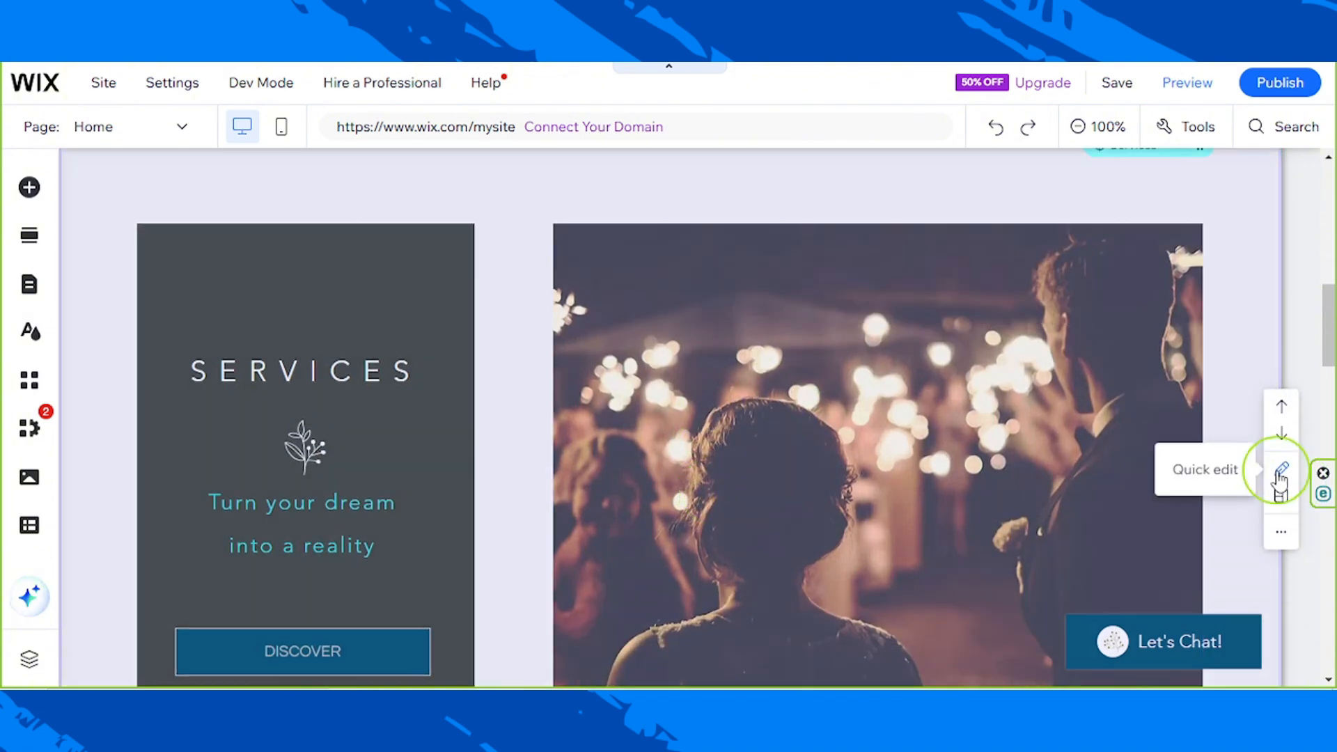
pyautogui.click(1280, 479)
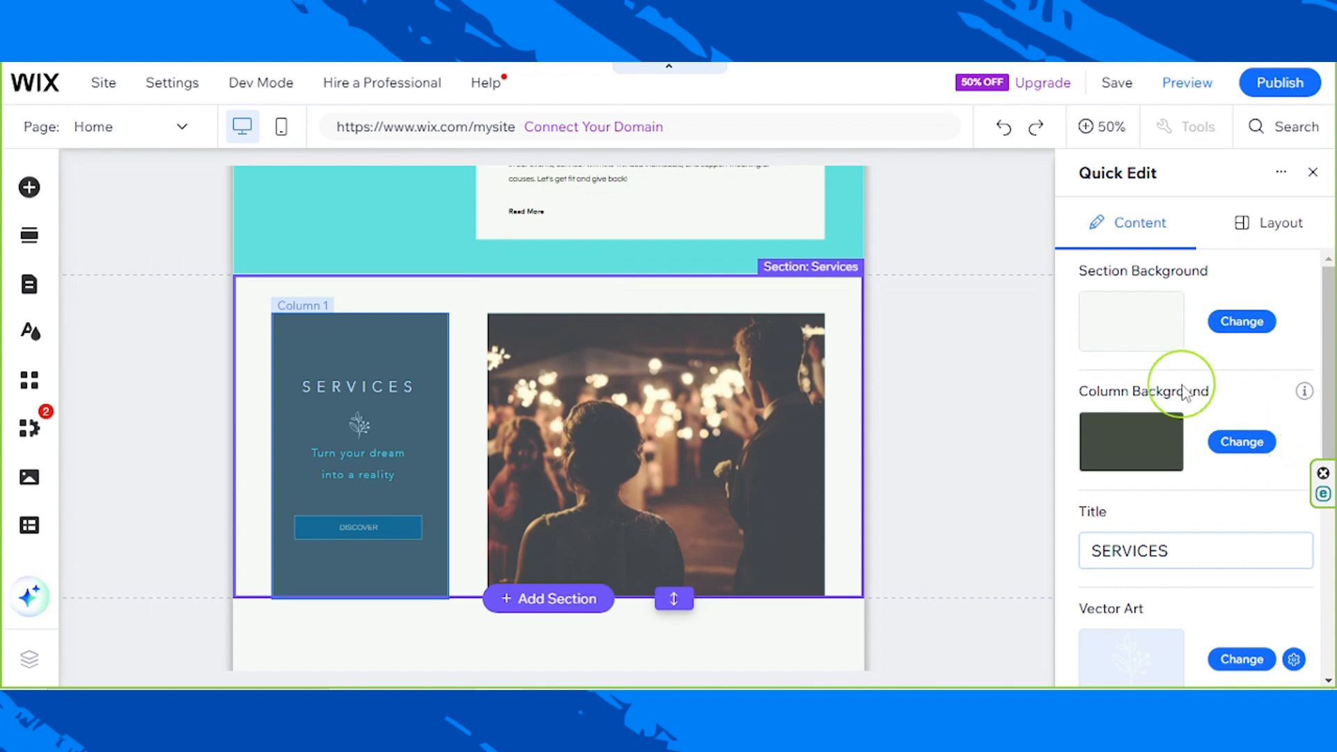
pyautogui.scroll(-3, 1145, 409)
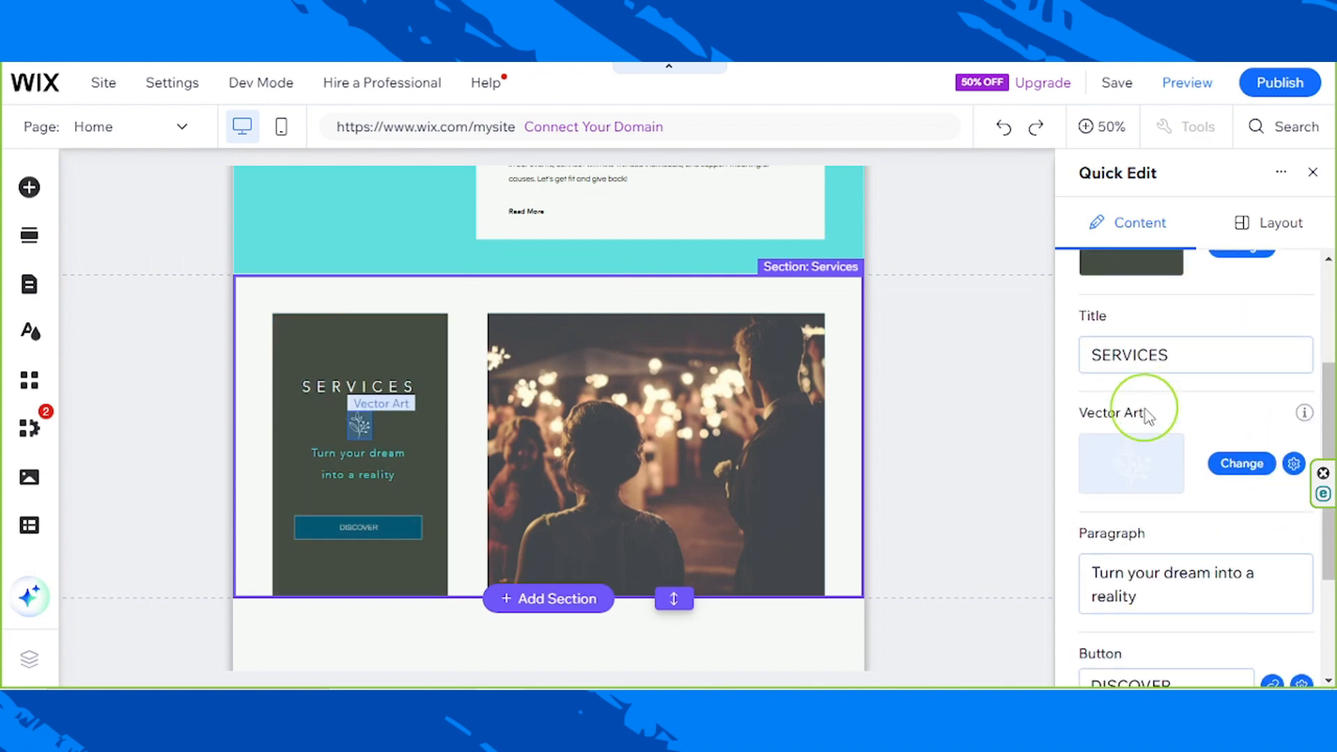
pyautogui.scroll(-2, 1148, 416)
pyautogui.scroll(-2, 1146, 414)
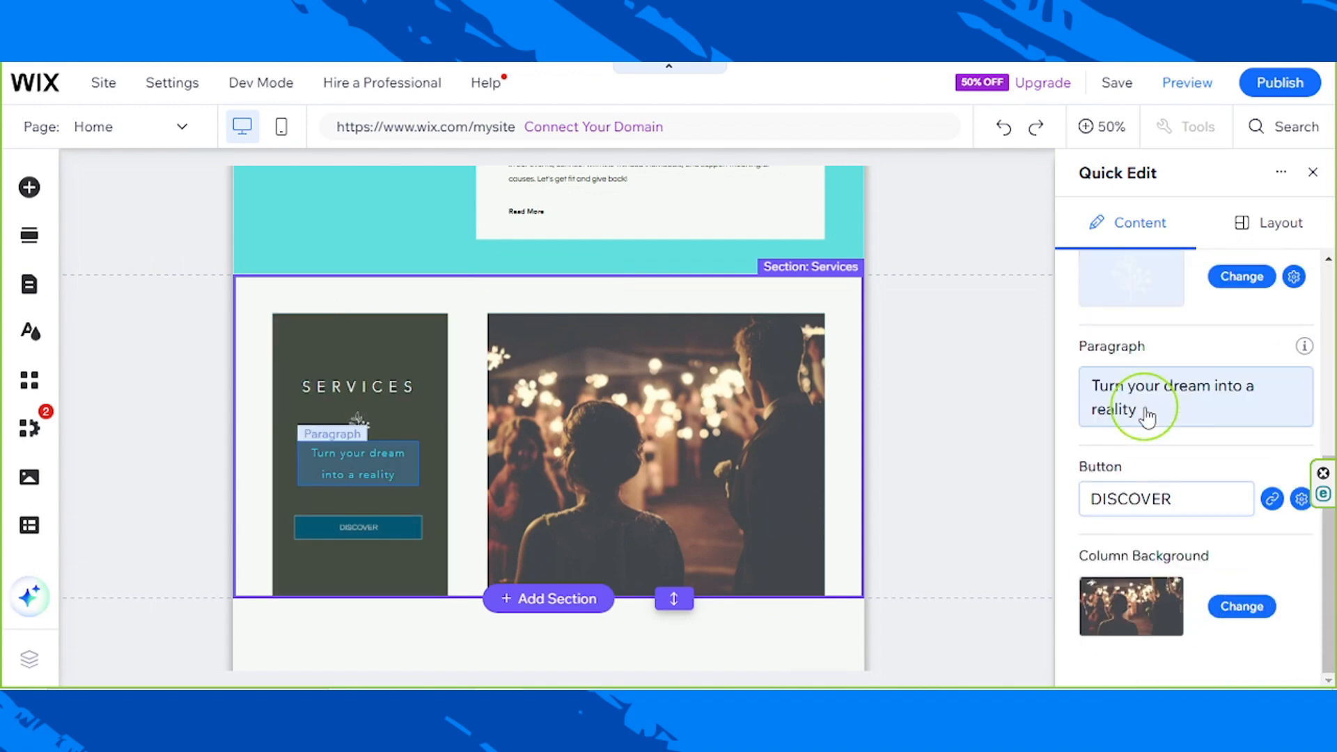
# Step: Upload the cyclist-4369865_1280 image from the Desktop and set it as the background of the Services section's second column
pyautogui.click(1242, 606)
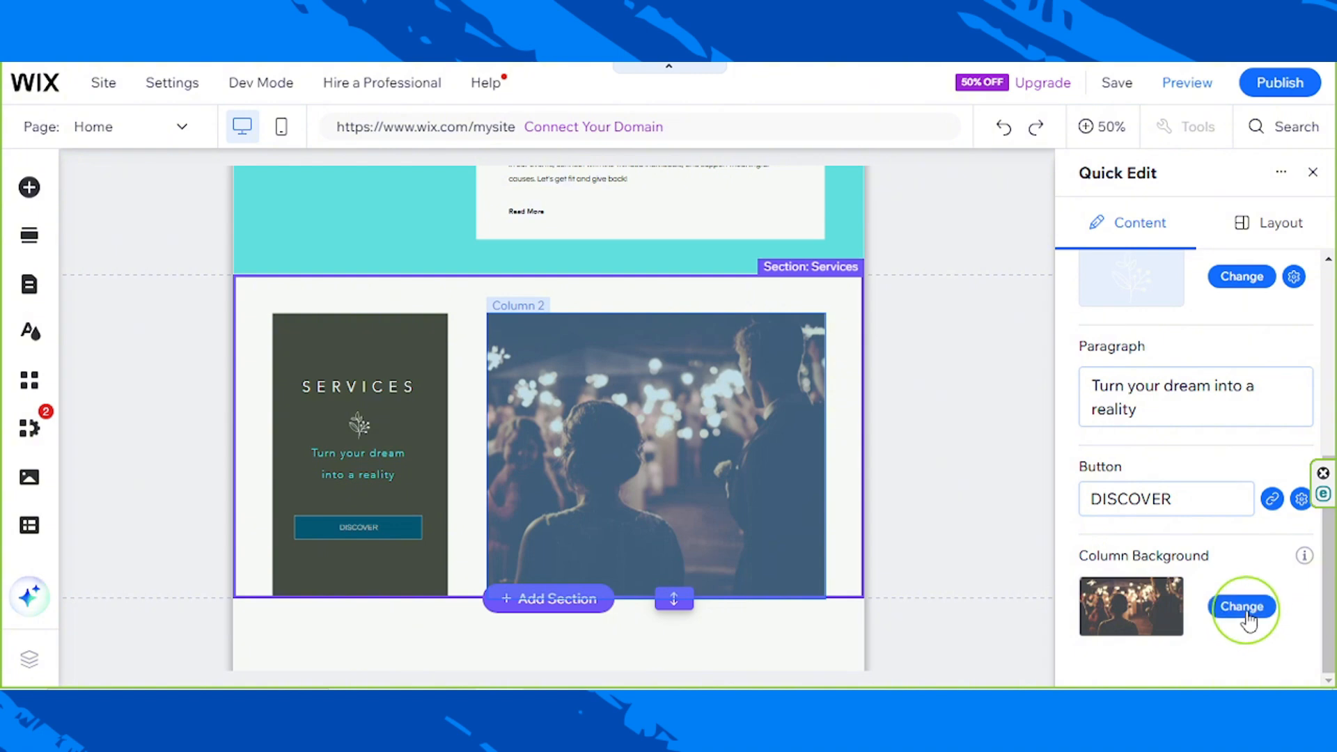
pyautogui.click(1174, 348)
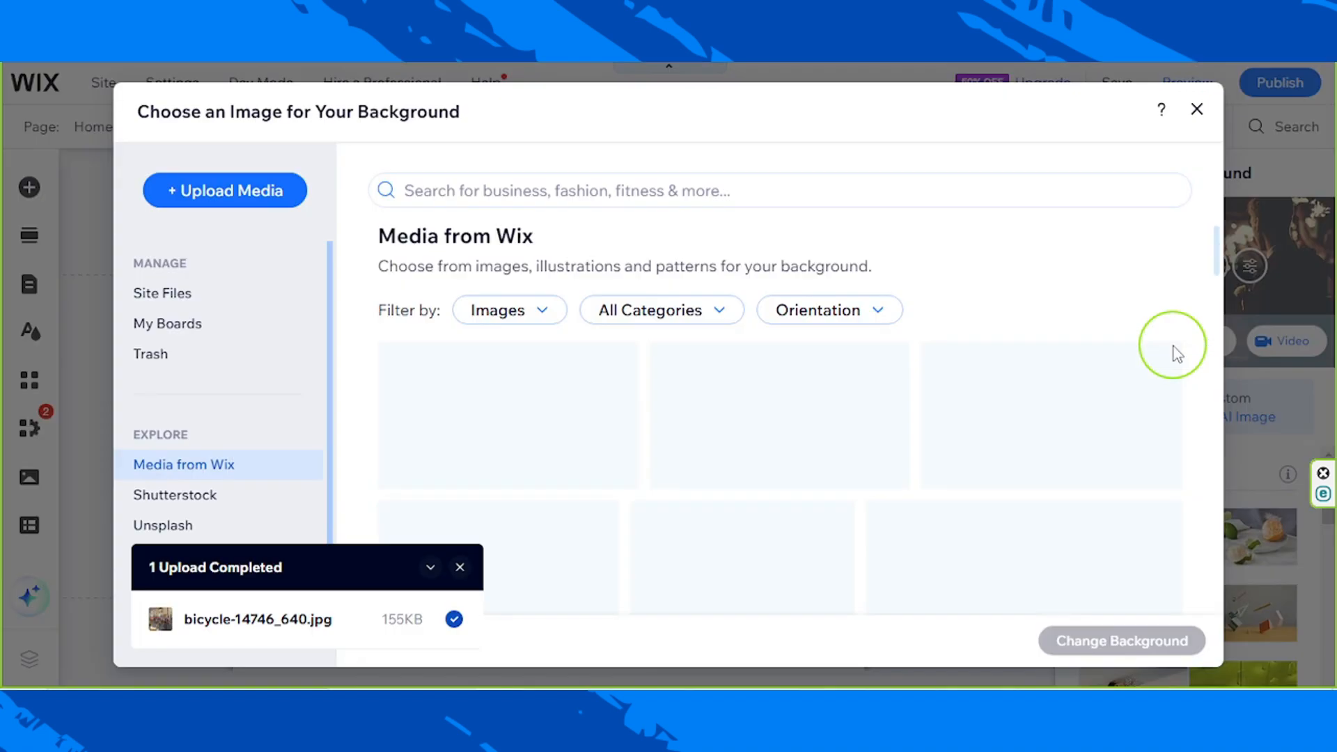
pyautogui.click(198, 193)
pyautogui.click(697, 465)
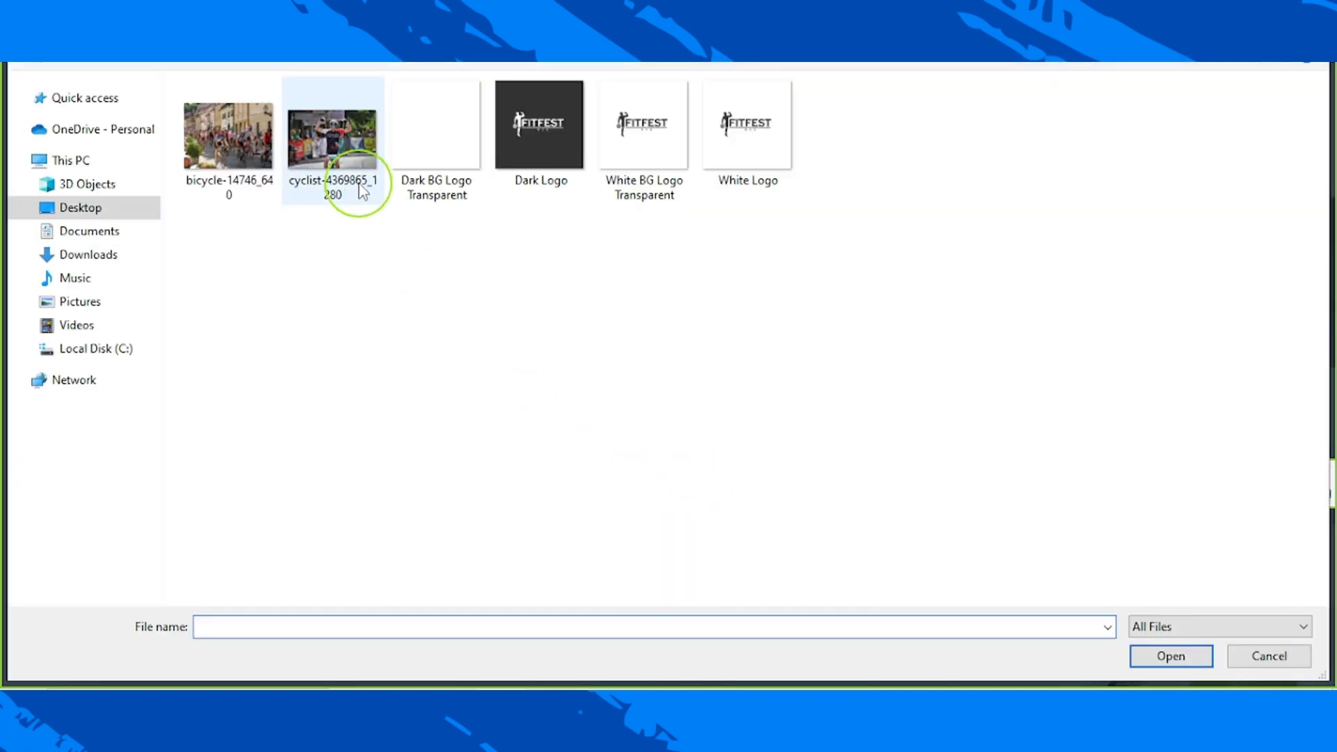
pyautogui.click(361, 192)
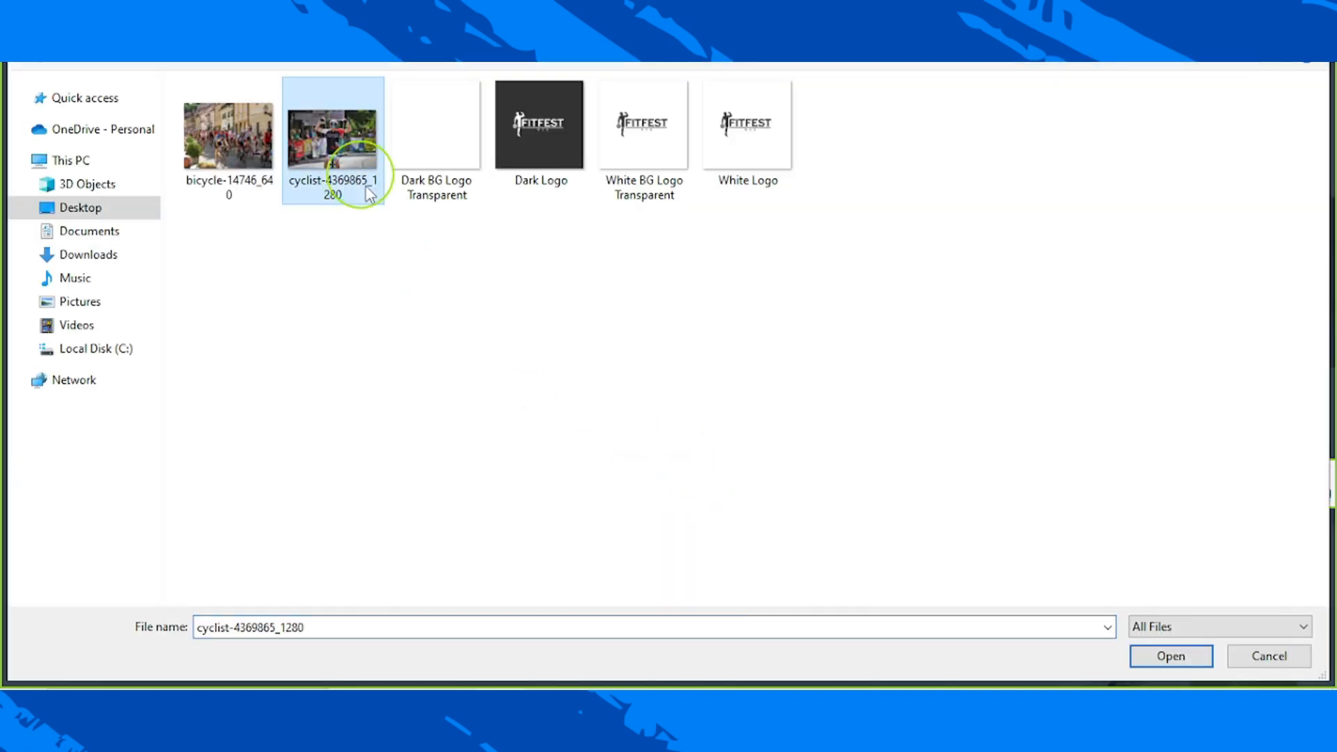
pyautogui.click(1169, 656)
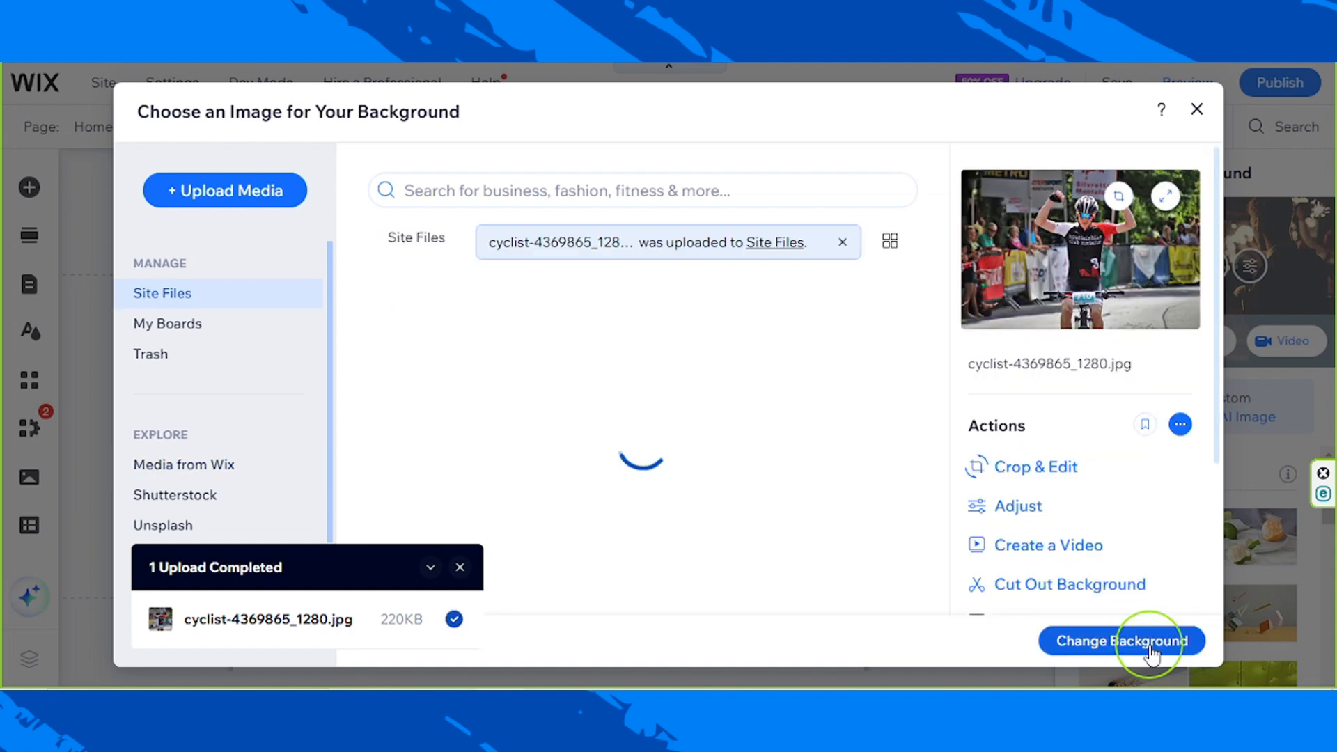
pyautogui.click(1114, 638)
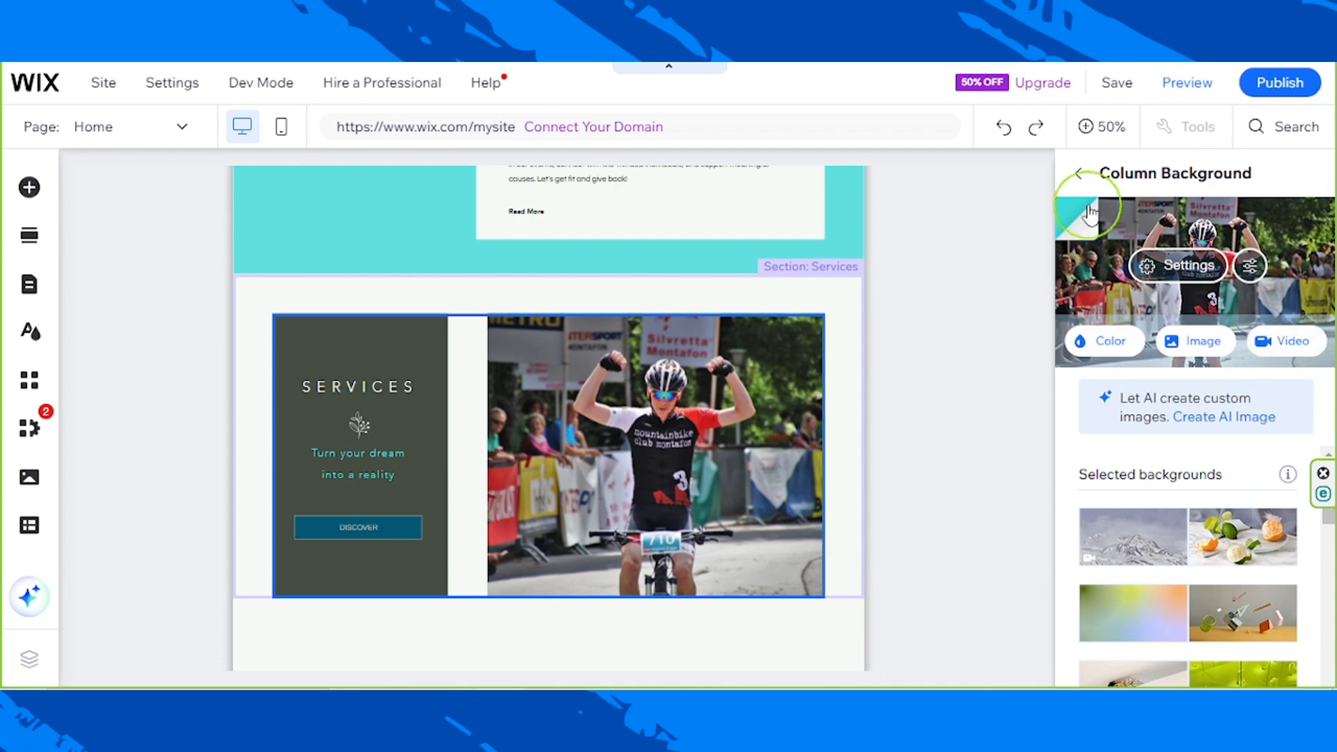
pyautogui.click(1078, 174)
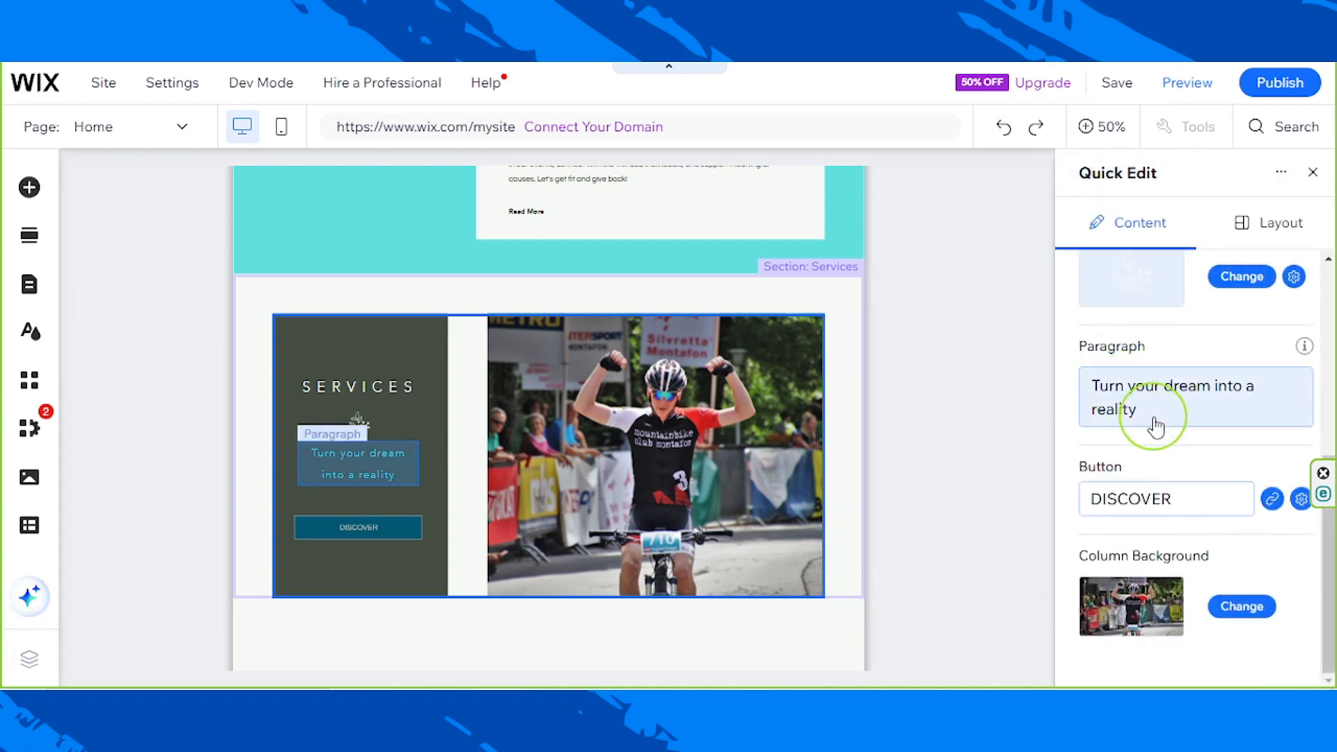
# Step: Replace the SERVICES title with "EVENTS"
pyautogui.scroll(3, 1157, 423)
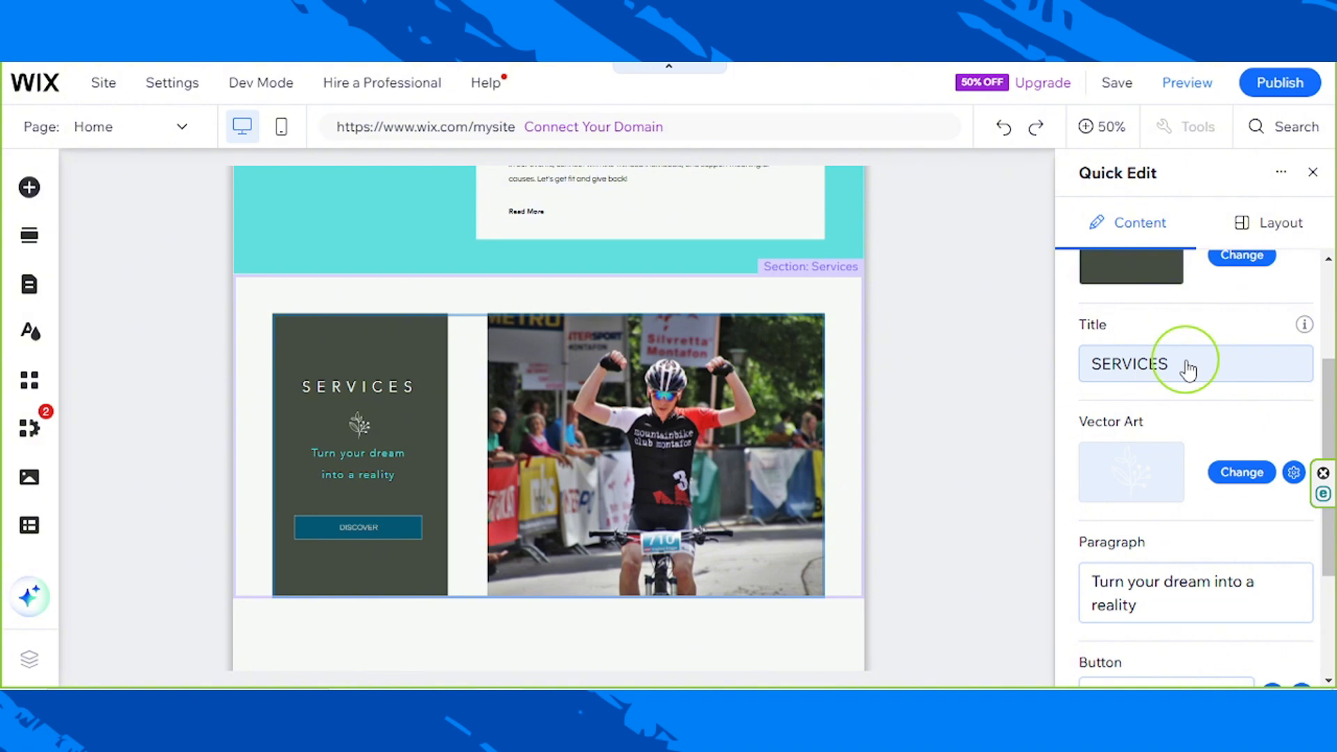
pyautogui.click(1188, 369)
pyautogui.write('E')
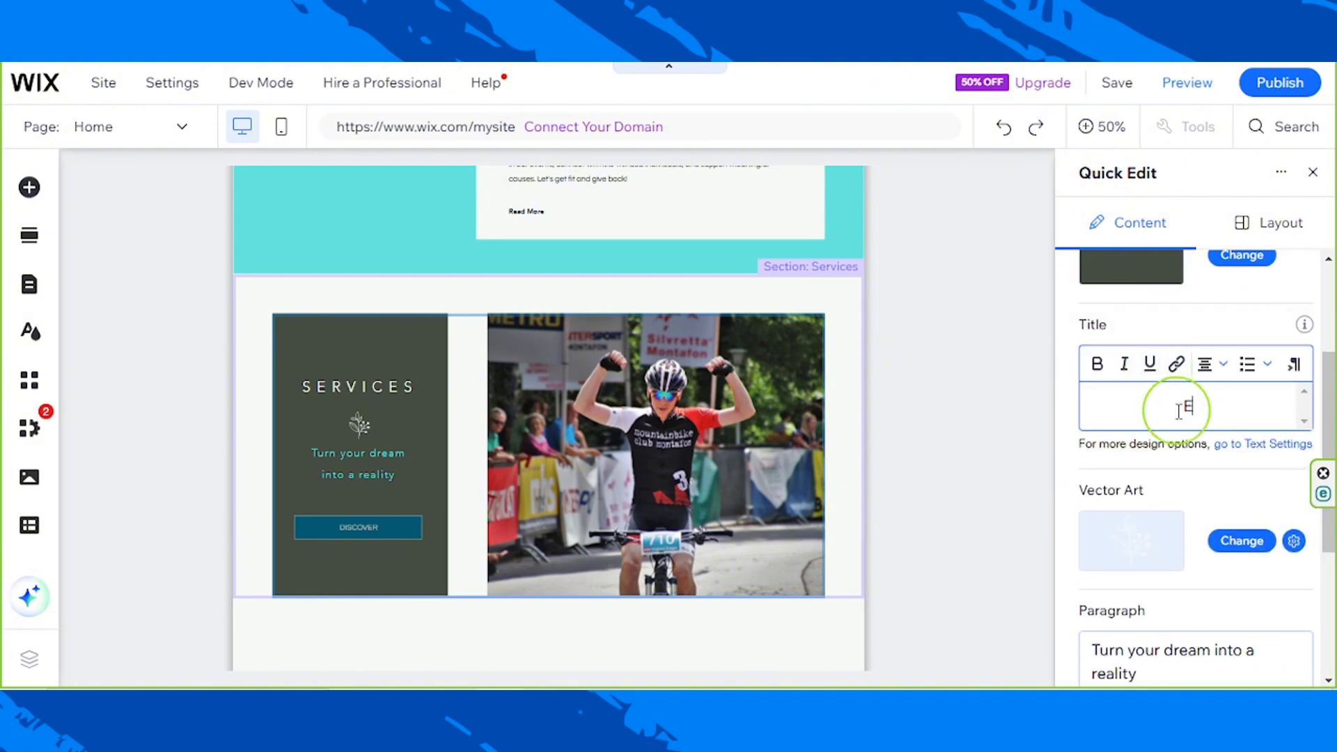
pyautogui.write('VENTS')
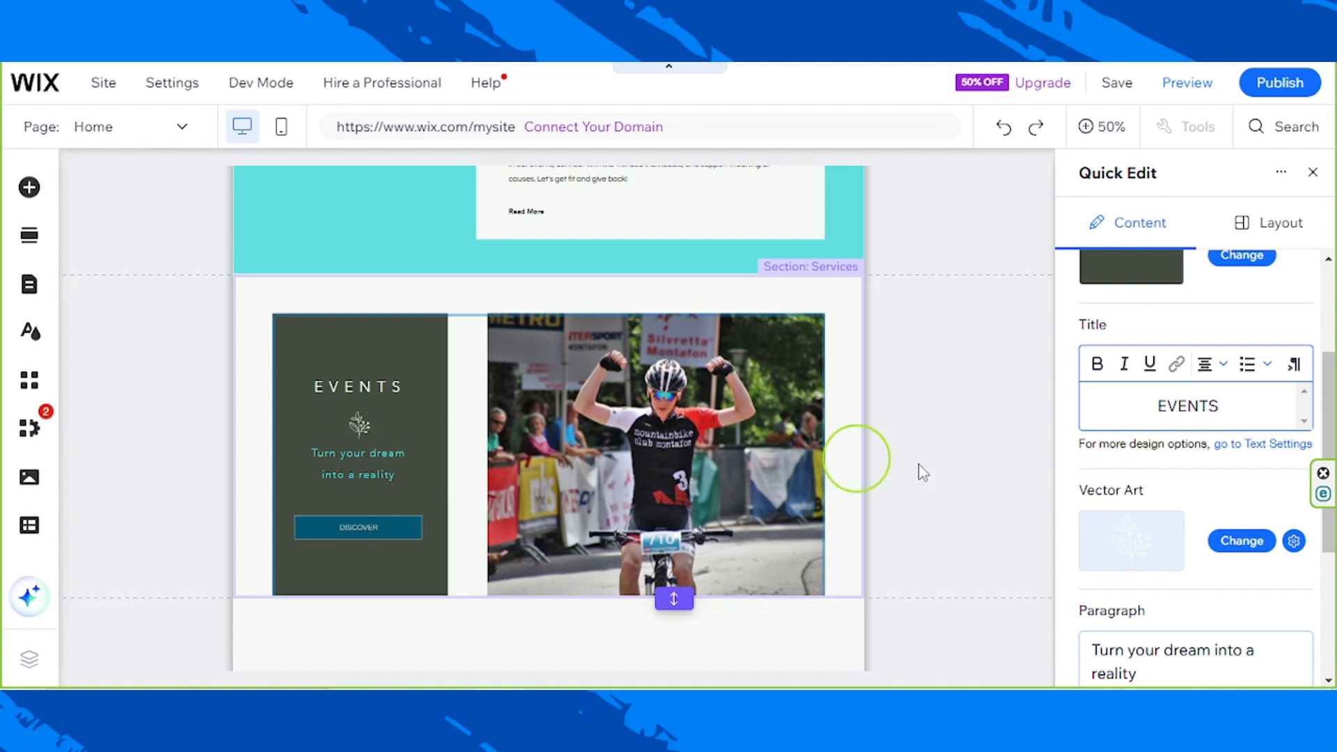
pyautogui.click(1242, 542)
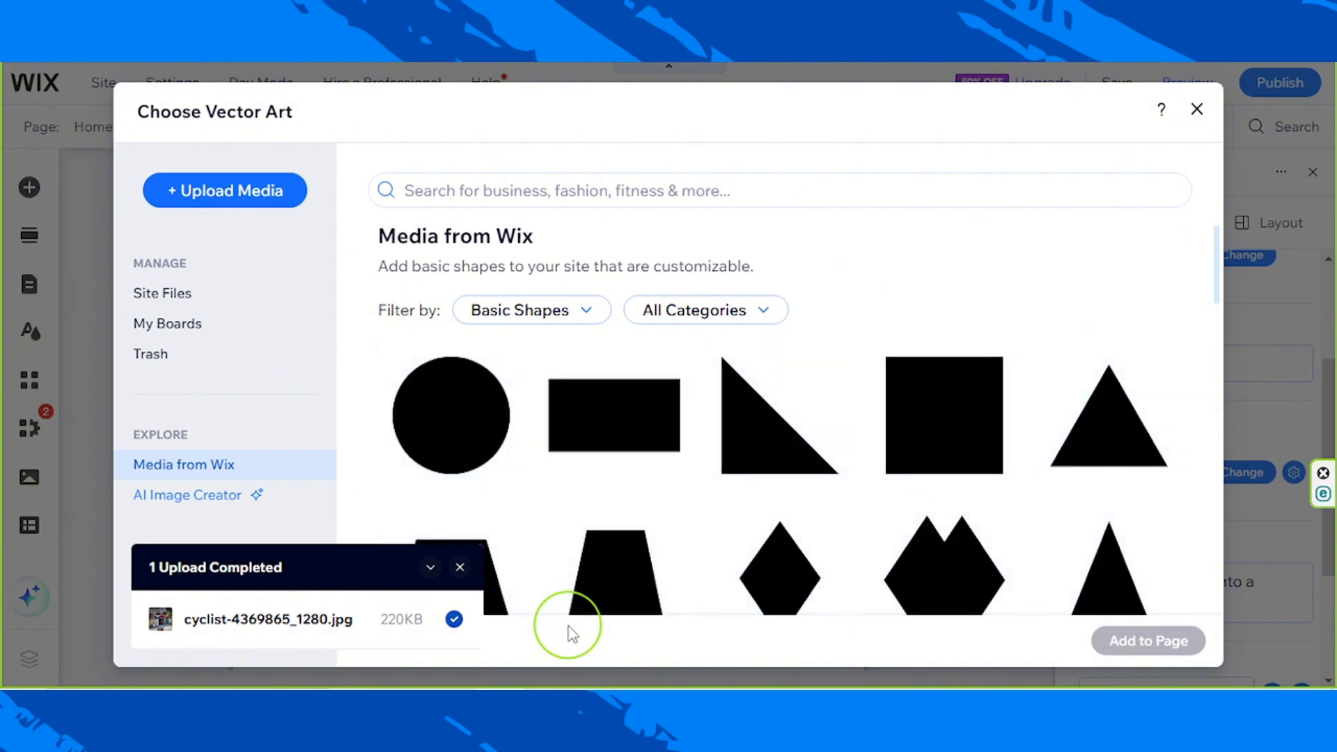
pyautogui.click(1196, 109)
pyautogui.click(356, 432)
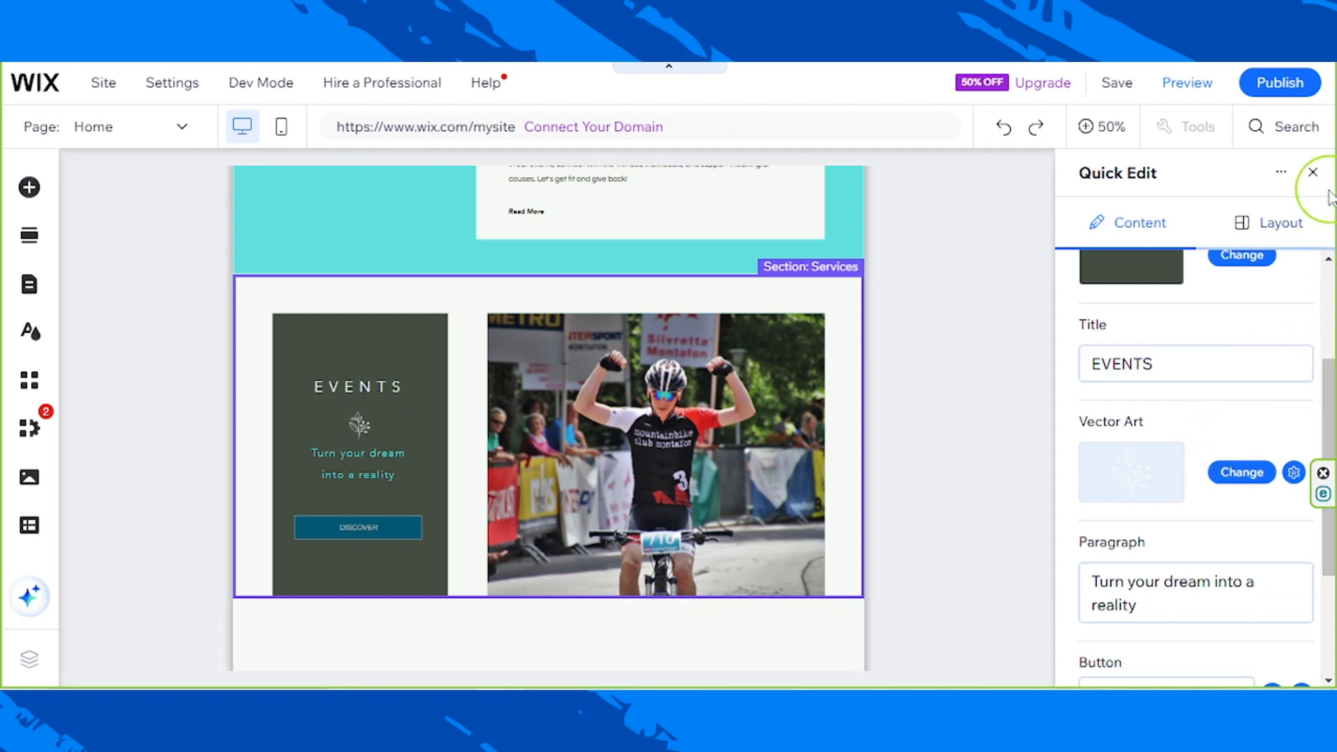
# Step: Close Quick Edit and delete the leaf vector art beneath the EVENTS title
pyautogui.click(1313, 172)
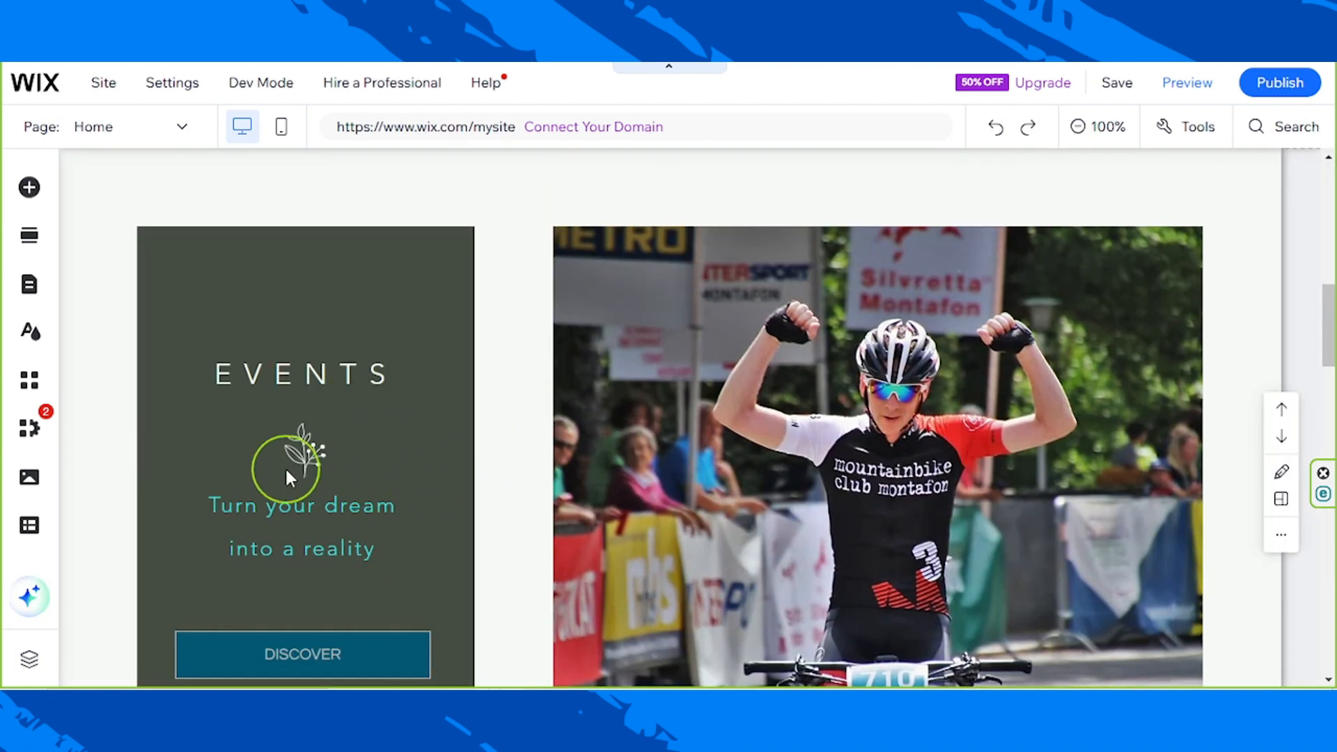
pyautogui.click(300, 459)
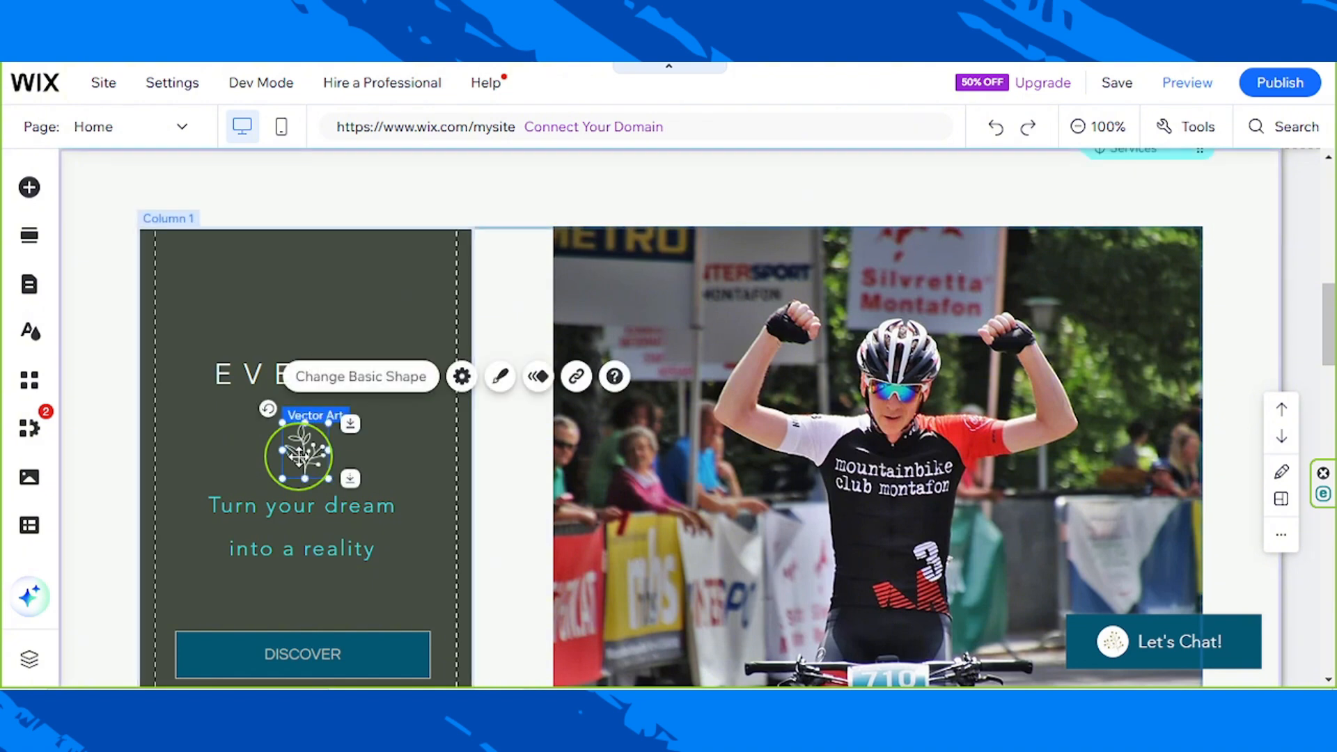
pyautogui.press('Delete')
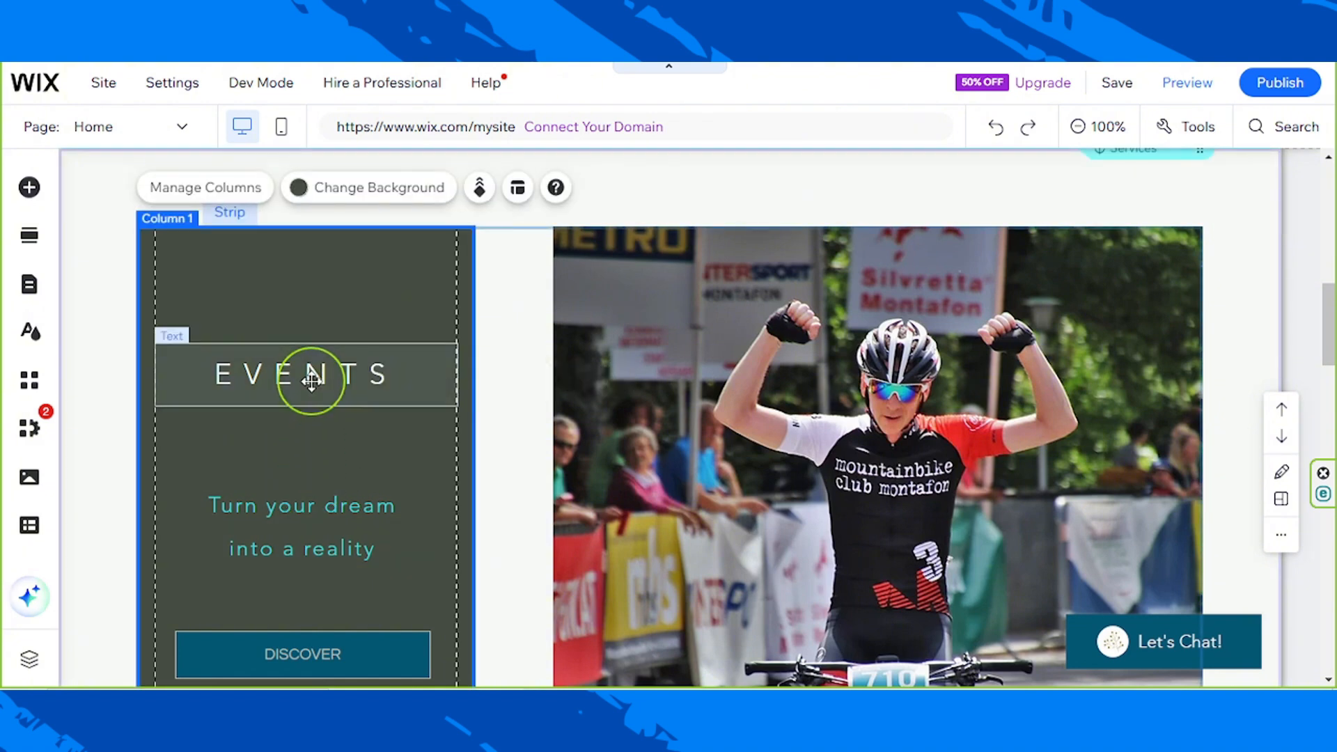
# Step: Move the "Turn your dream into a reality" text up, directly beneath the EVENTS title
pyautogui.click(312, 380)
pyautogui.click(308, 487)
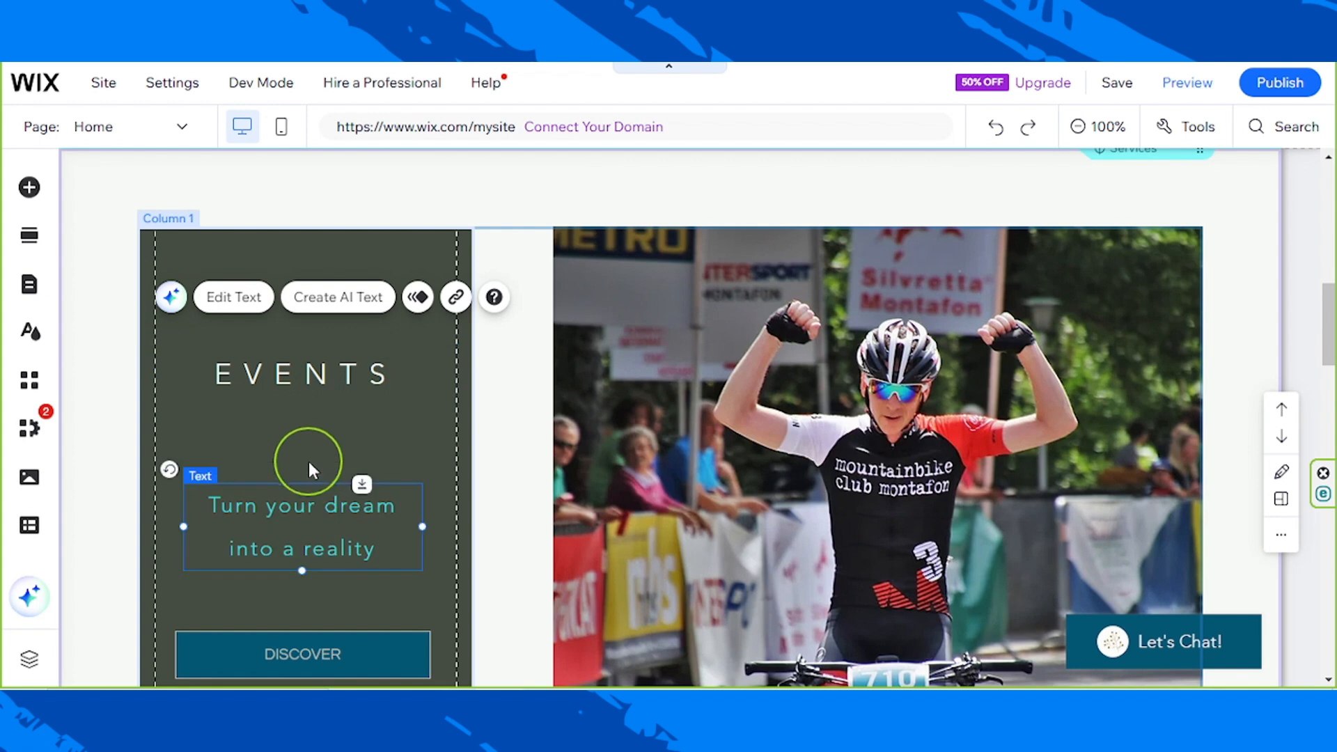
pyautogui.moveTo(308, 507); pyautogui.dragTo(308, 434)
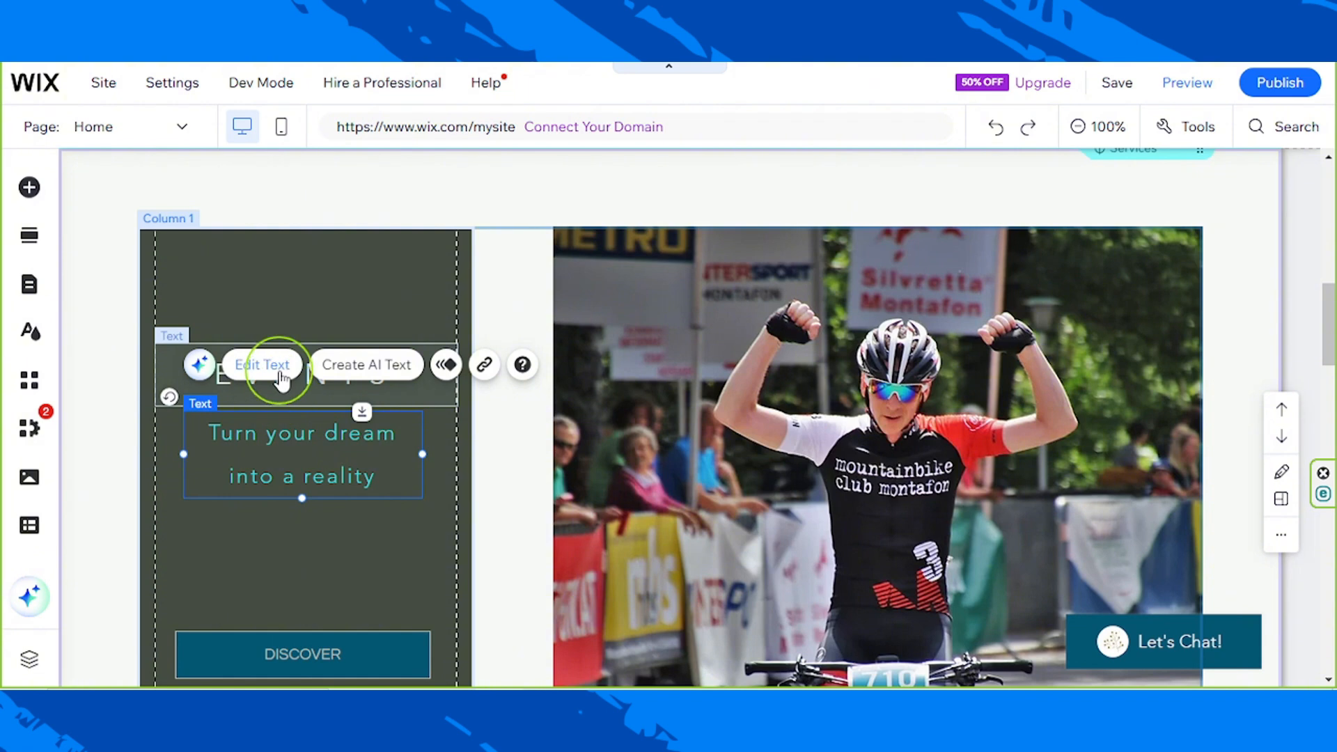
# Step: Set the color of the "Turn your dream into a reality" text to white (#FFFFFF)
pyautogui.click(279, 376)
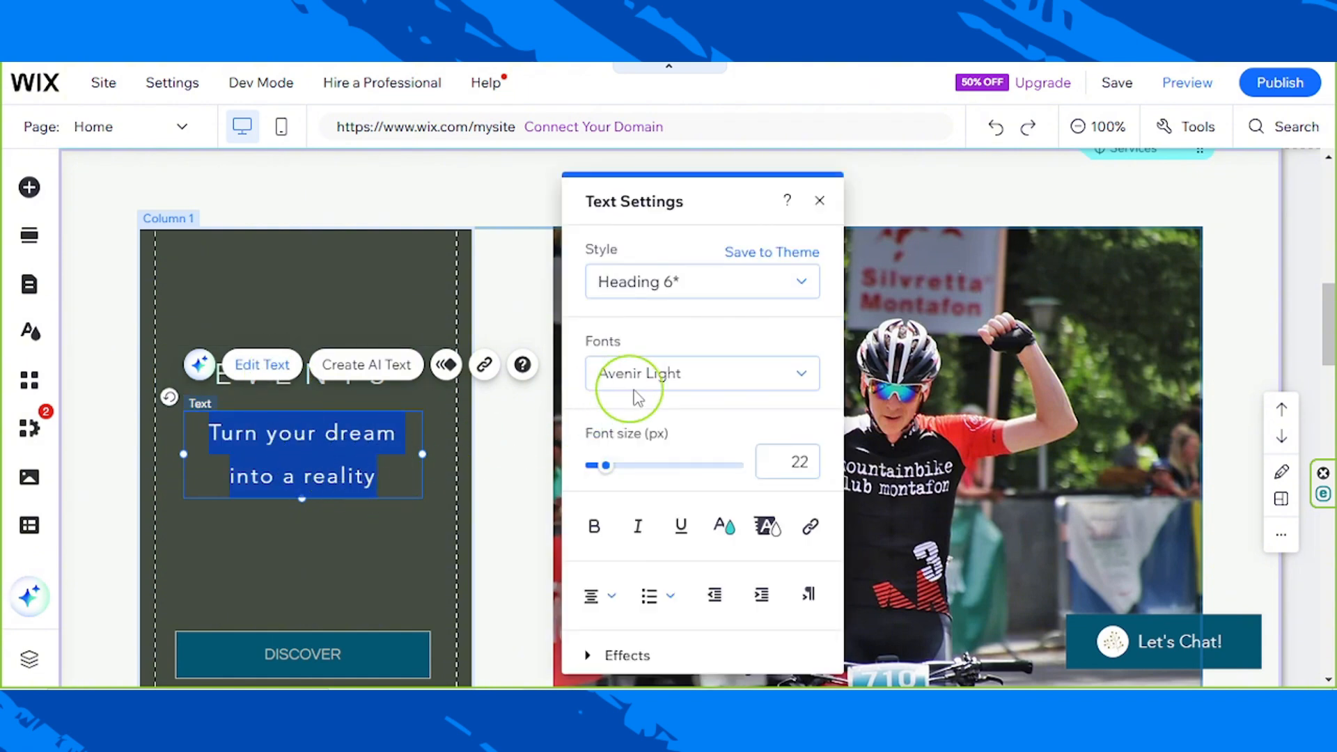
pyautogui.click(723, 530)
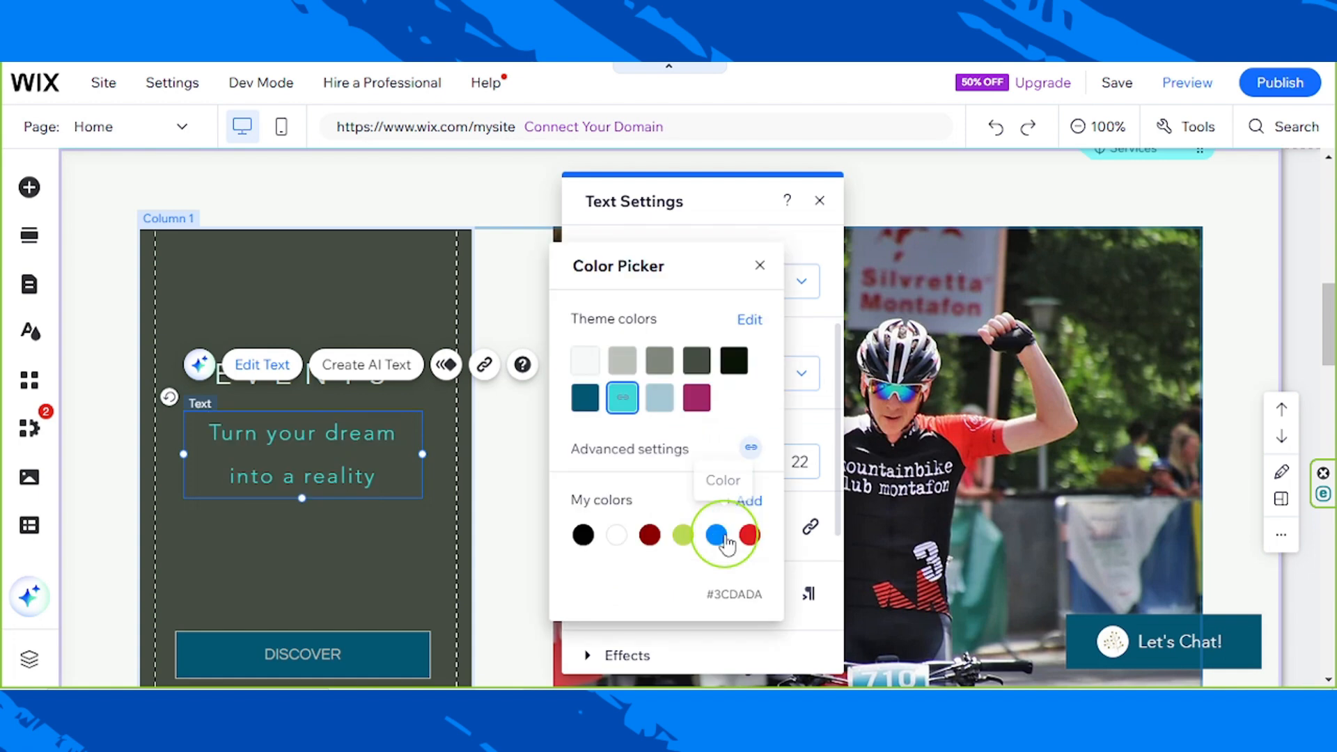
pyautogui.click(618, 536)
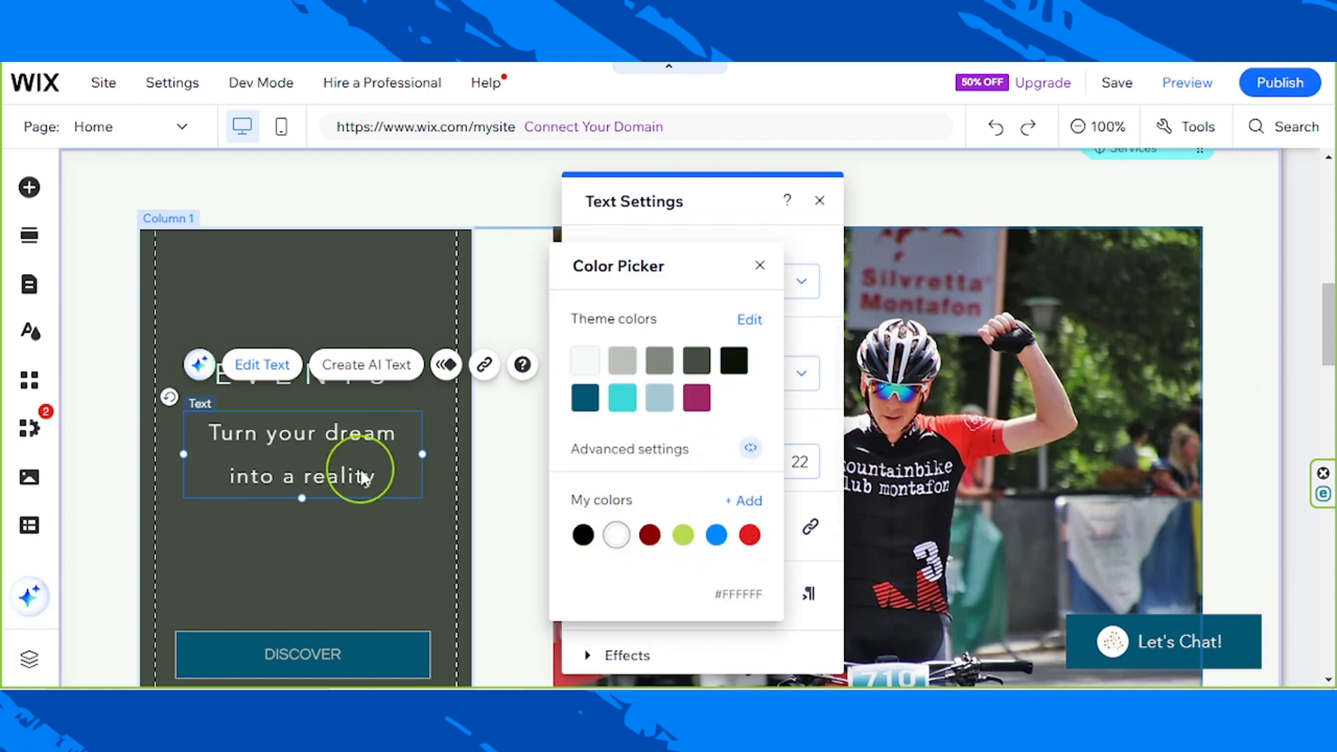
pyautogui.click(384, 481)
pyautogui.click(390, 483)
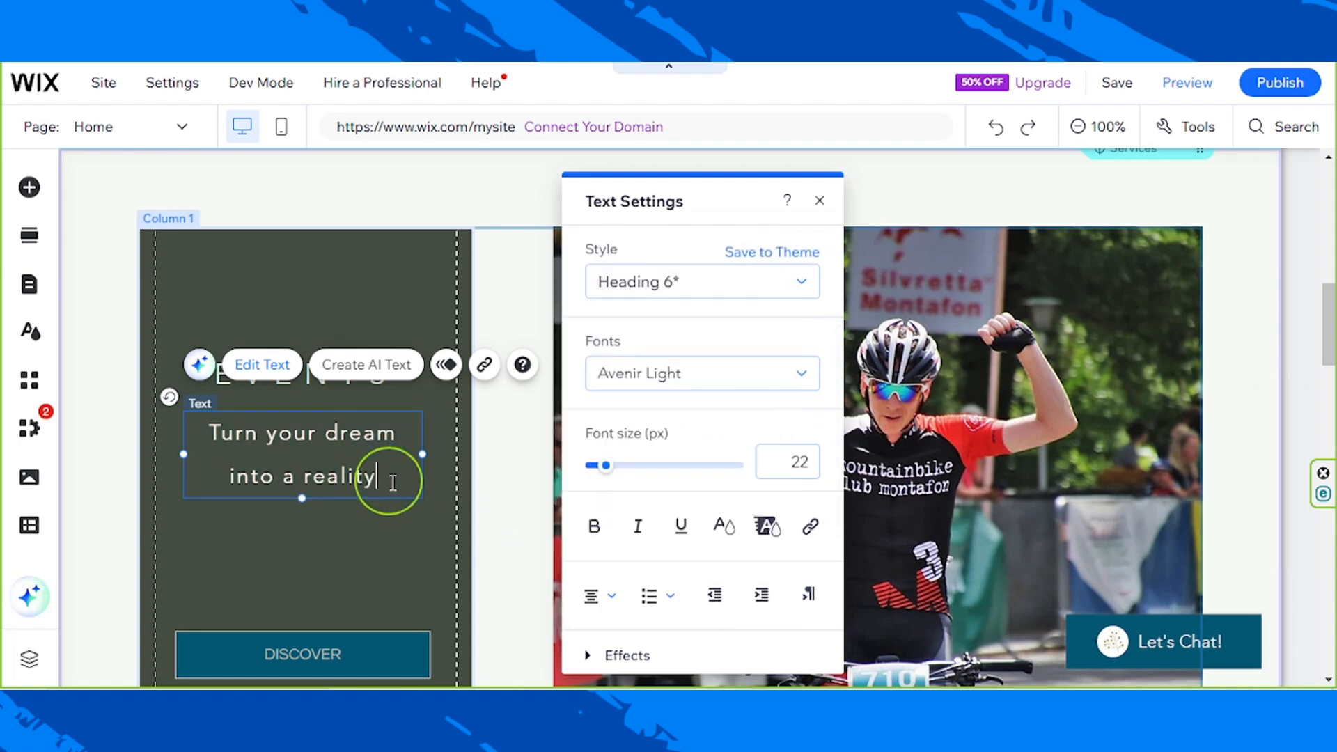
# Step: Replace the text under EVENTS with "Join us and discover the exciting events we have lined up!" and begin a second sentence with "Check out our"
pyautogui.moveTo(395, 485); pyautogui.dragTo(218, 443)
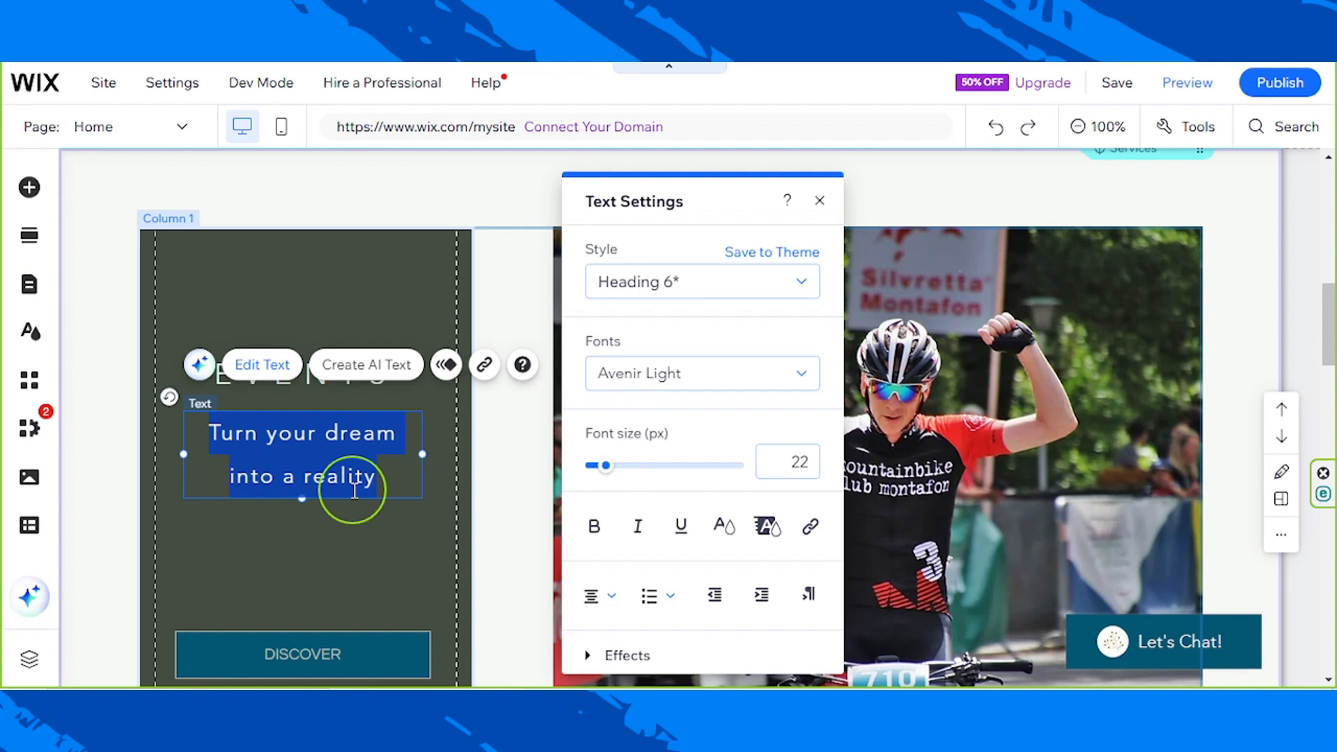
pyautogui.write('Join us and discover the exciting events')
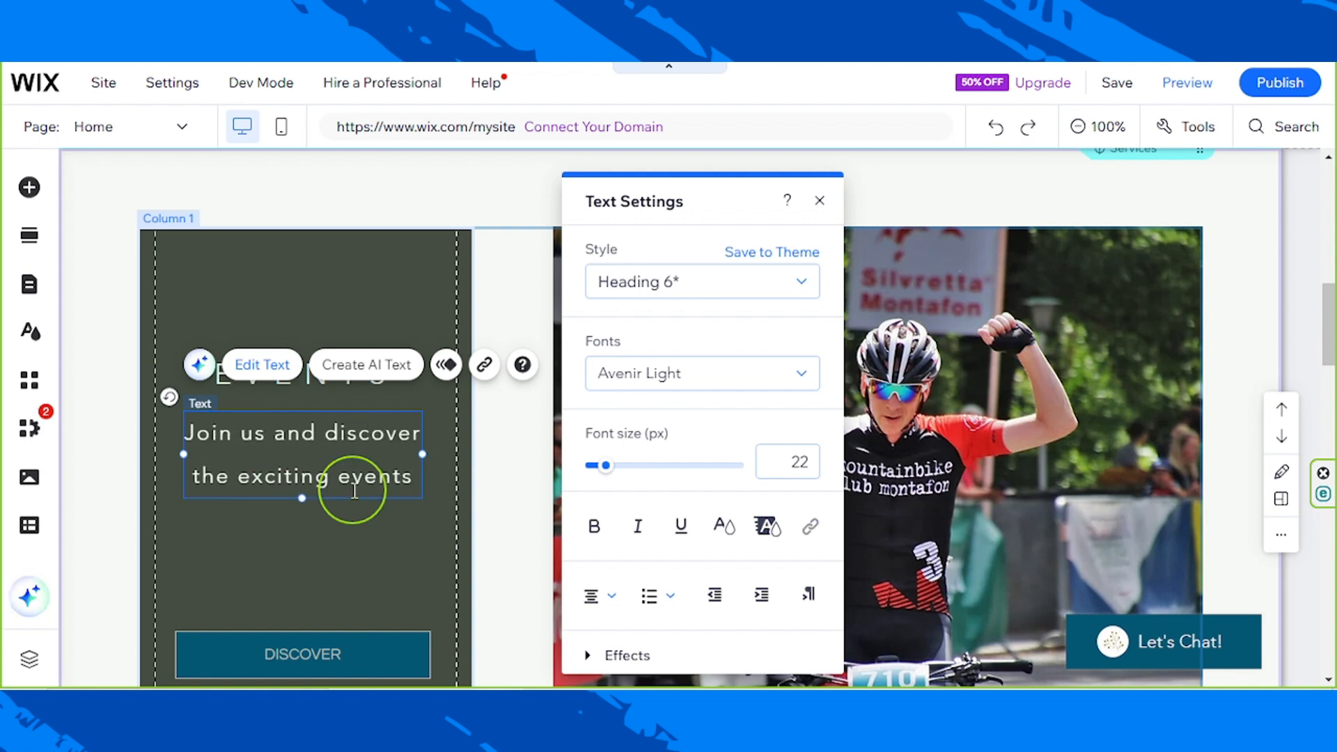
pyautogui.write(' we have lined up! Check out our sch')
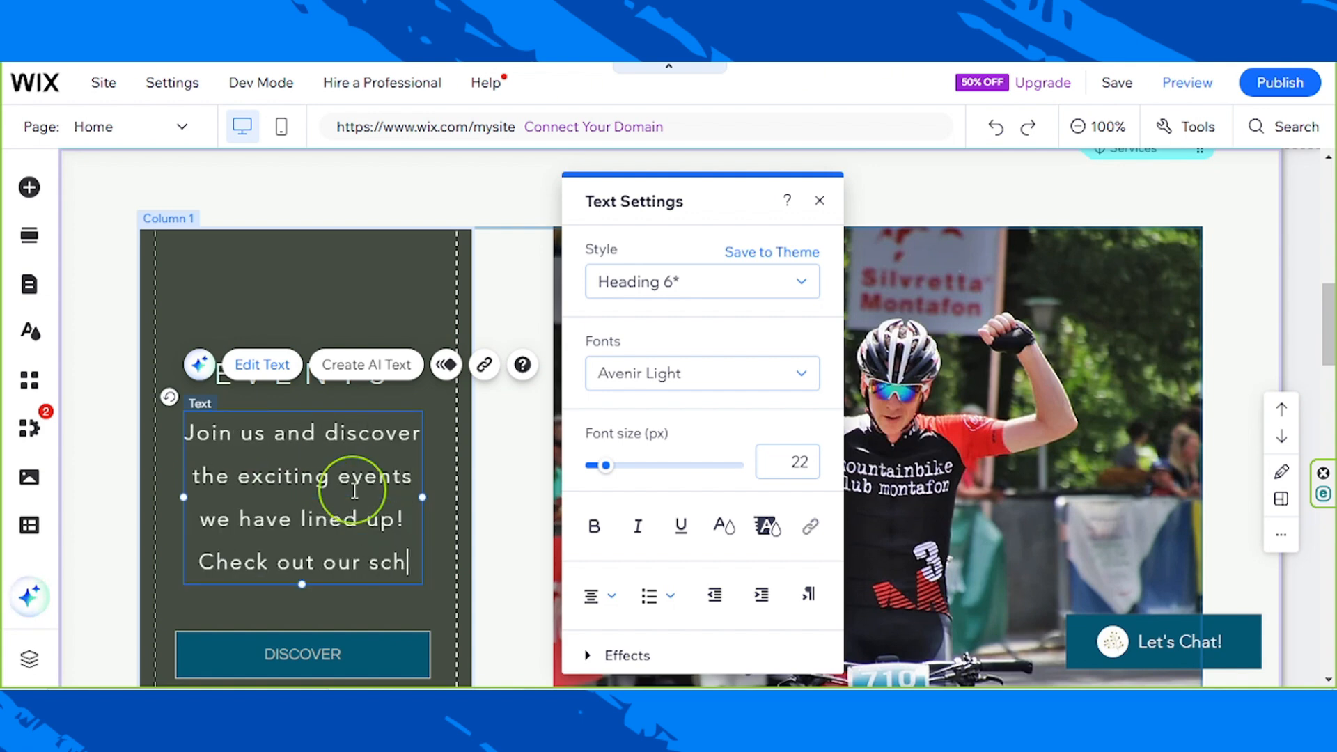
# Step: Continue the sentence after "Check out our" with "schedule to see what's happening and find the perfect one for you"
pyautogui.write("edule to see what's happening and find the perfexrt")
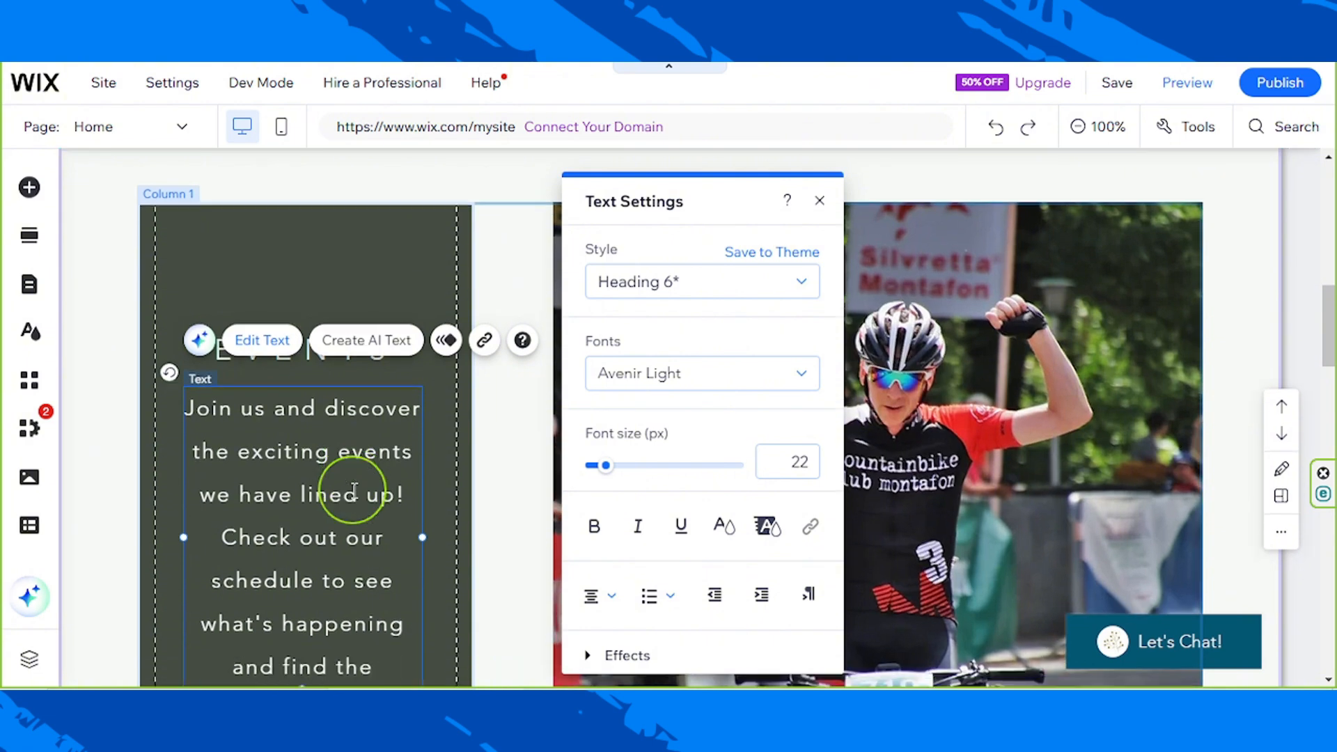
pyautogui.scroll(-5, 468, 519)
pyautogui.press('BackSpace')
pyautogui.press('BackSpace')
pyautogui.press('BackSpace')
pyautogui.press('BackSpace')
pyautogui.write('ct one for you ')
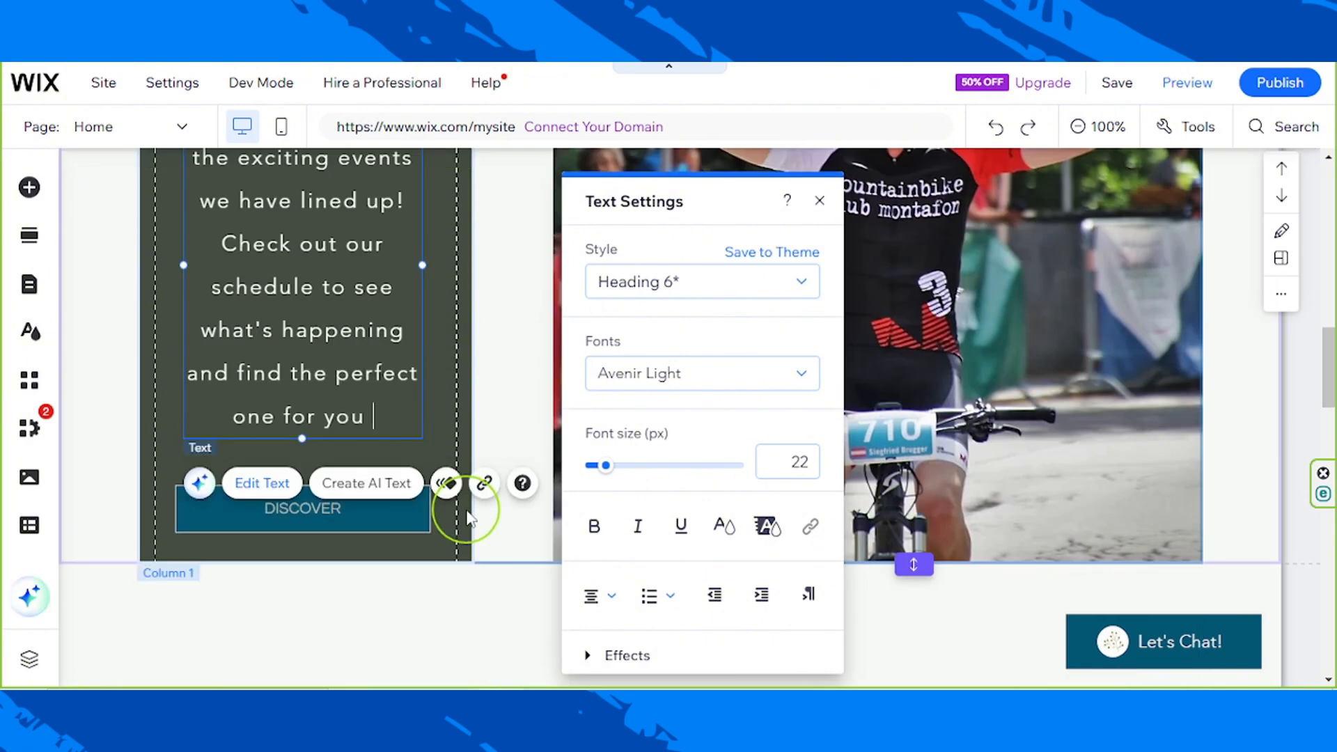
# Step: End the text under EVENTS with "to get involved, We can't wait to see you there!" and set all of its text to 20 px
pyautogui.write("to get involved, We can't wait to see you there!")
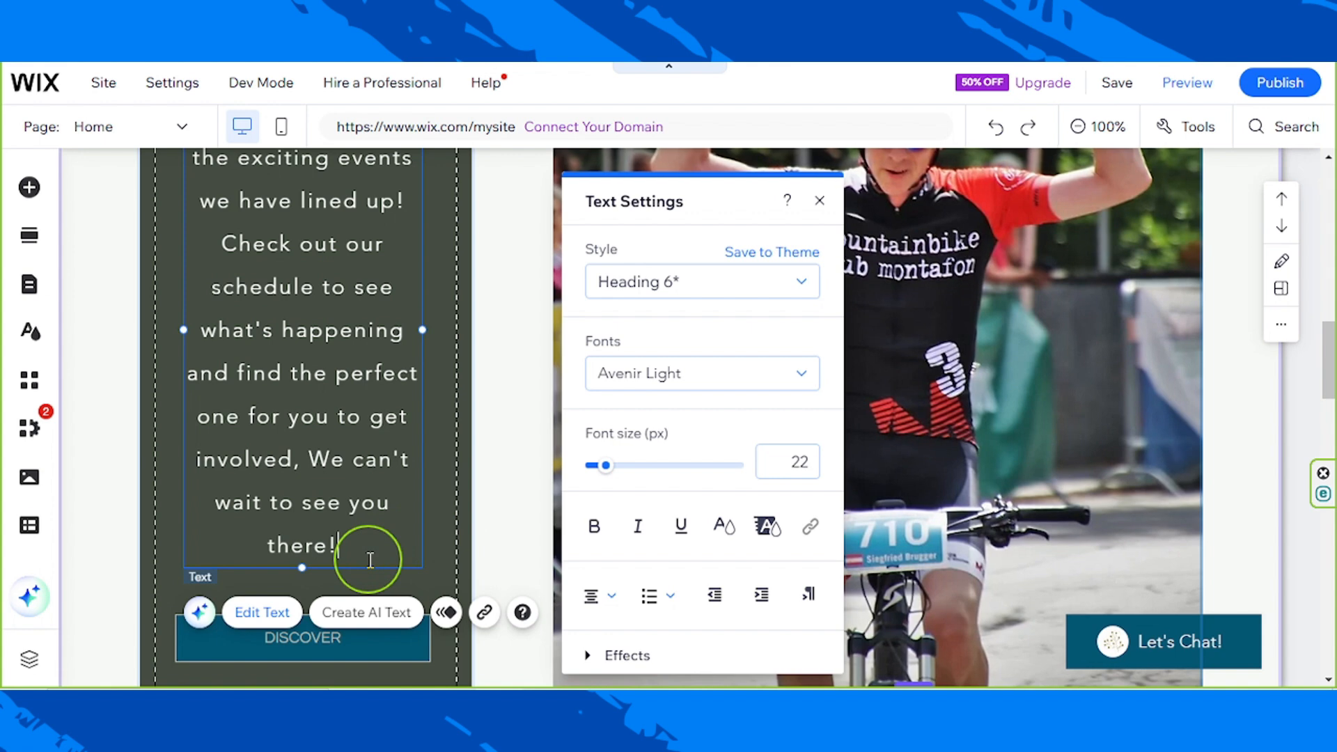
pyautogui.scroll(2, 370, 560)
pyautogui.scroll(2, 370, 560)
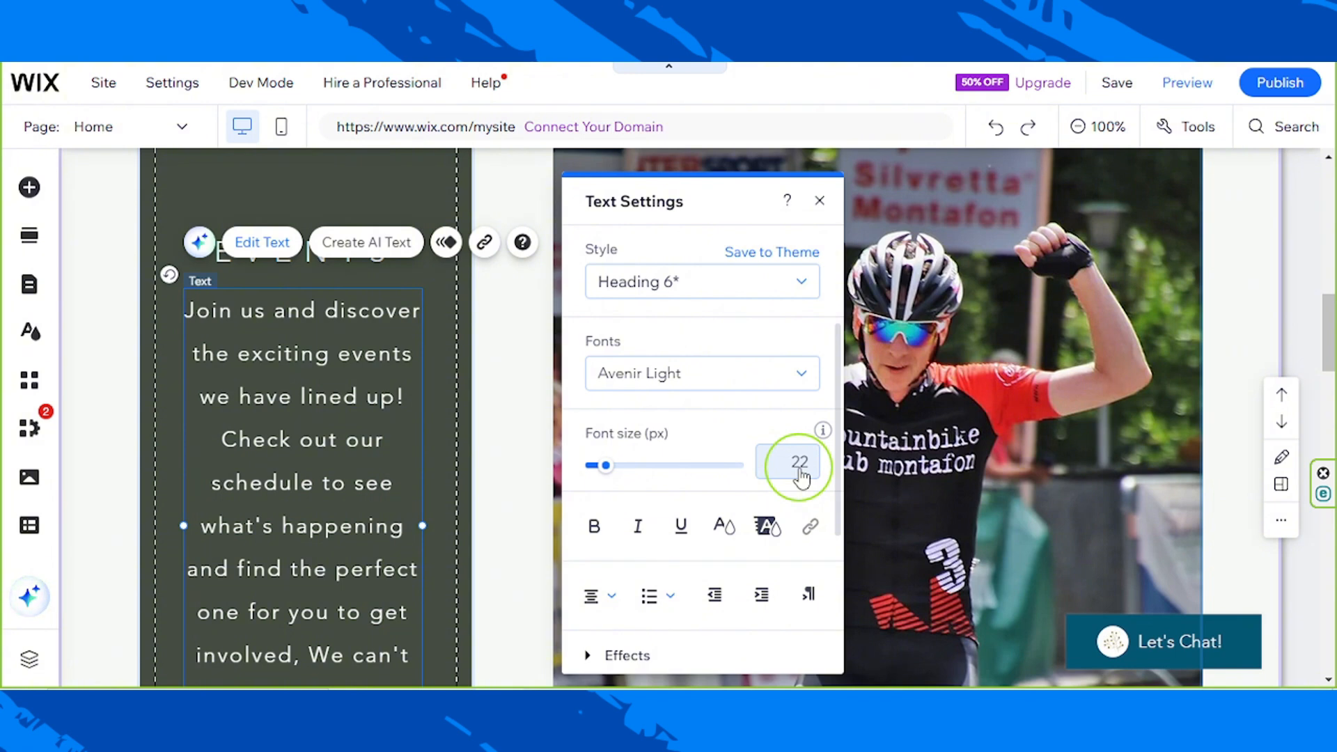
pyautogui.click(801, 471)
pyautogui.write('2')
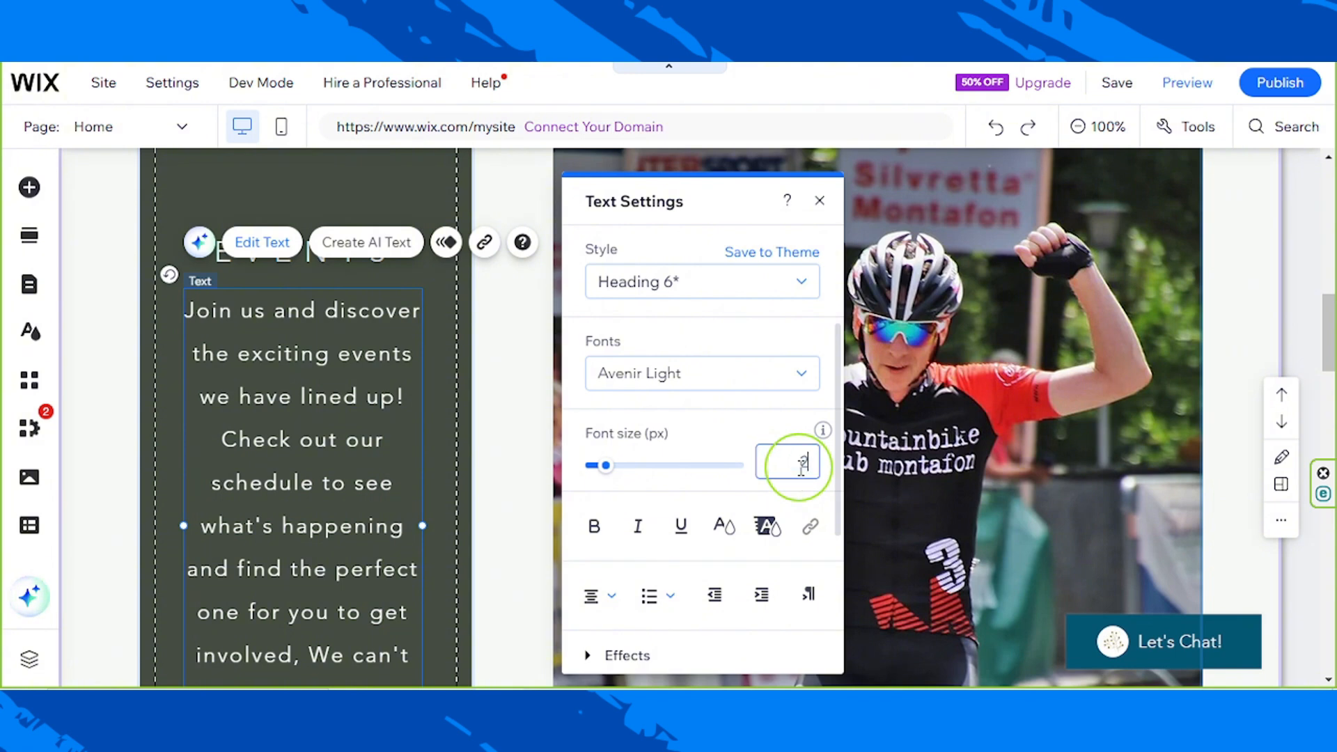
pyautogui.write('0')
pyautogui.press('Return')
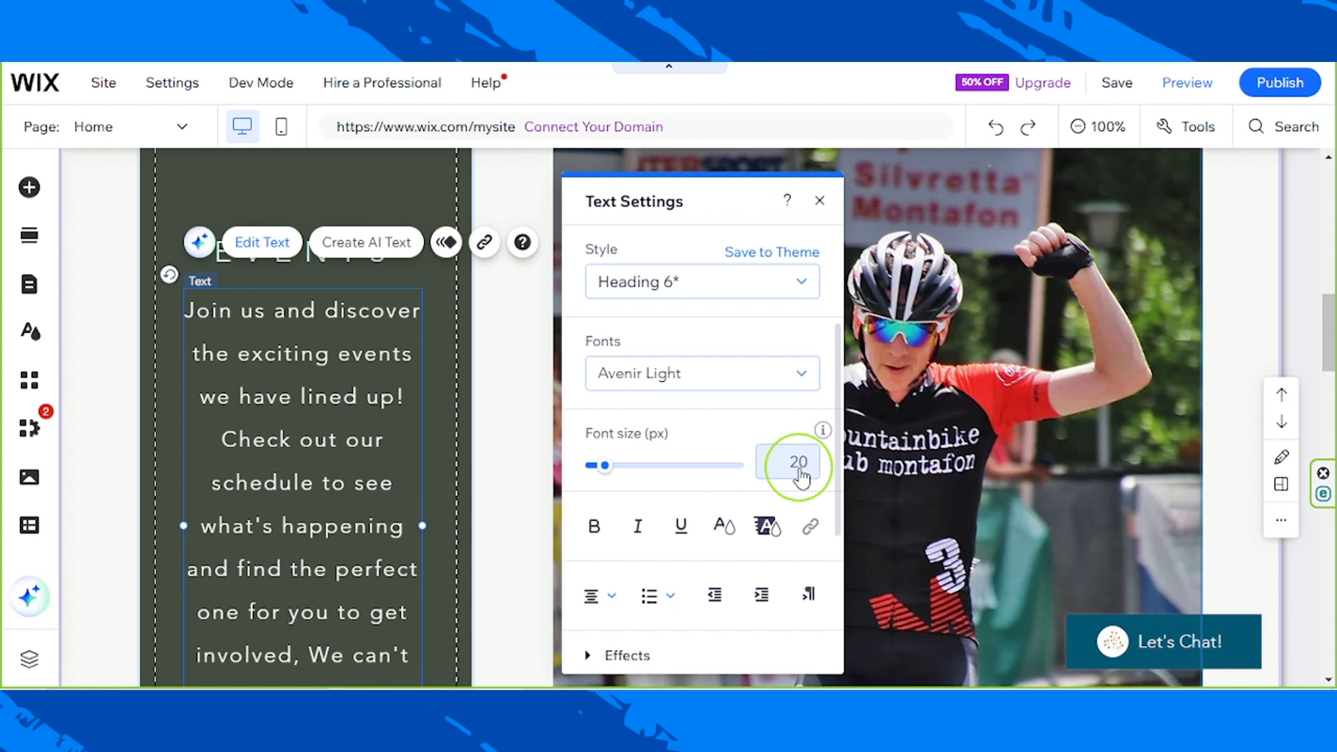
pyautogui.tripleClick(339, 461)
pyautogui.click(801, 462)
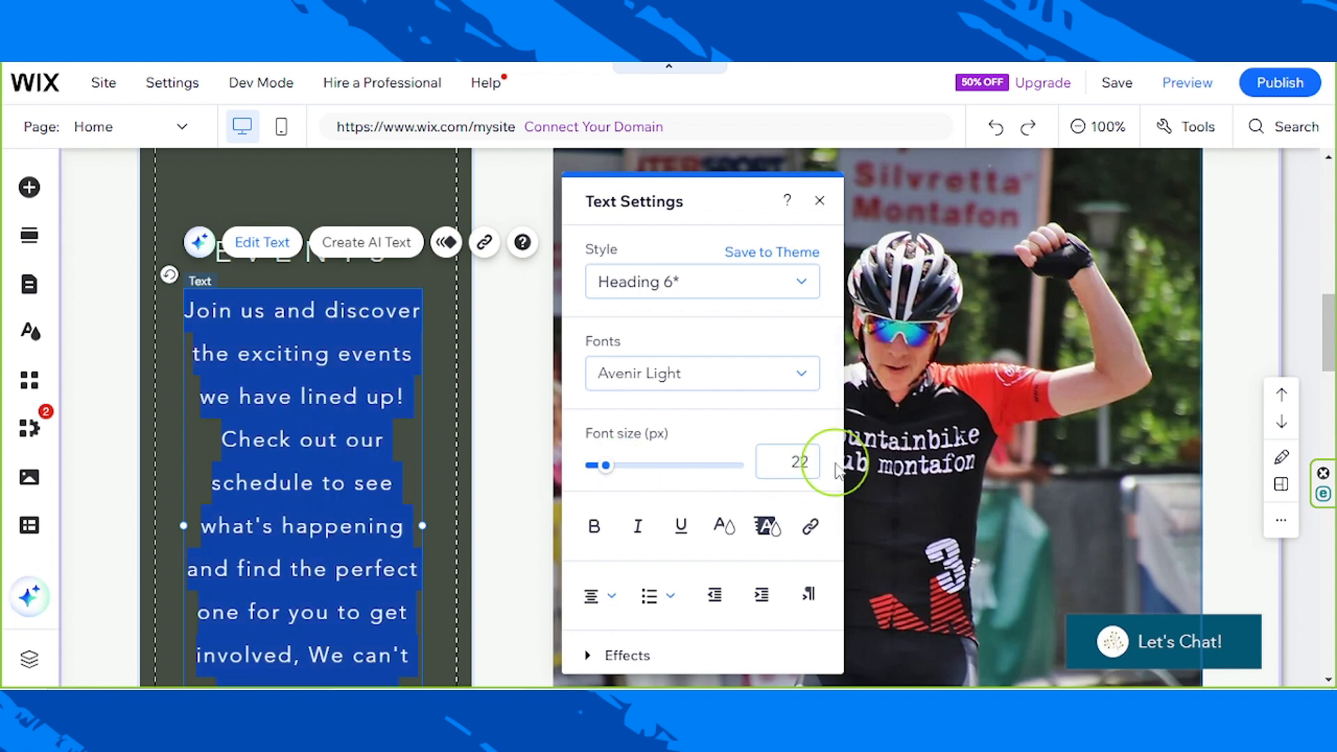
pyautogui.write('20')
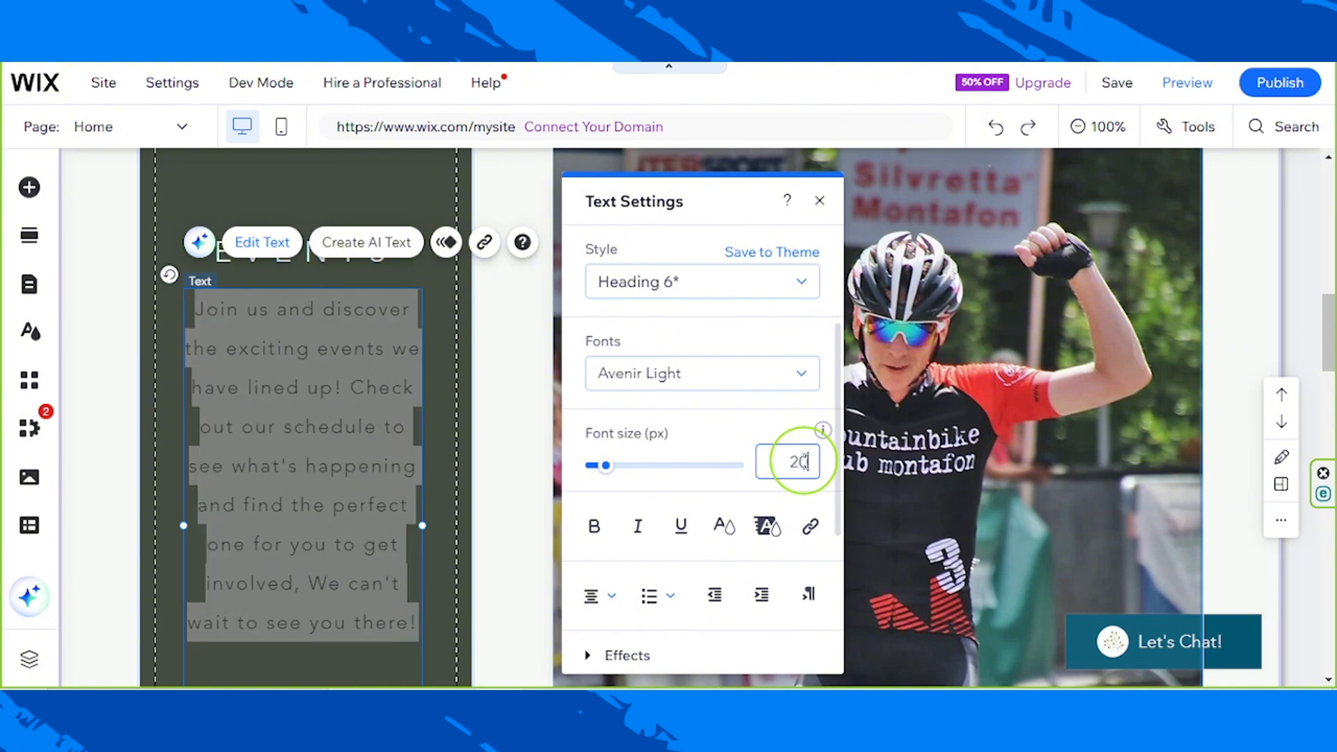
pyautogui.click(367, 486)
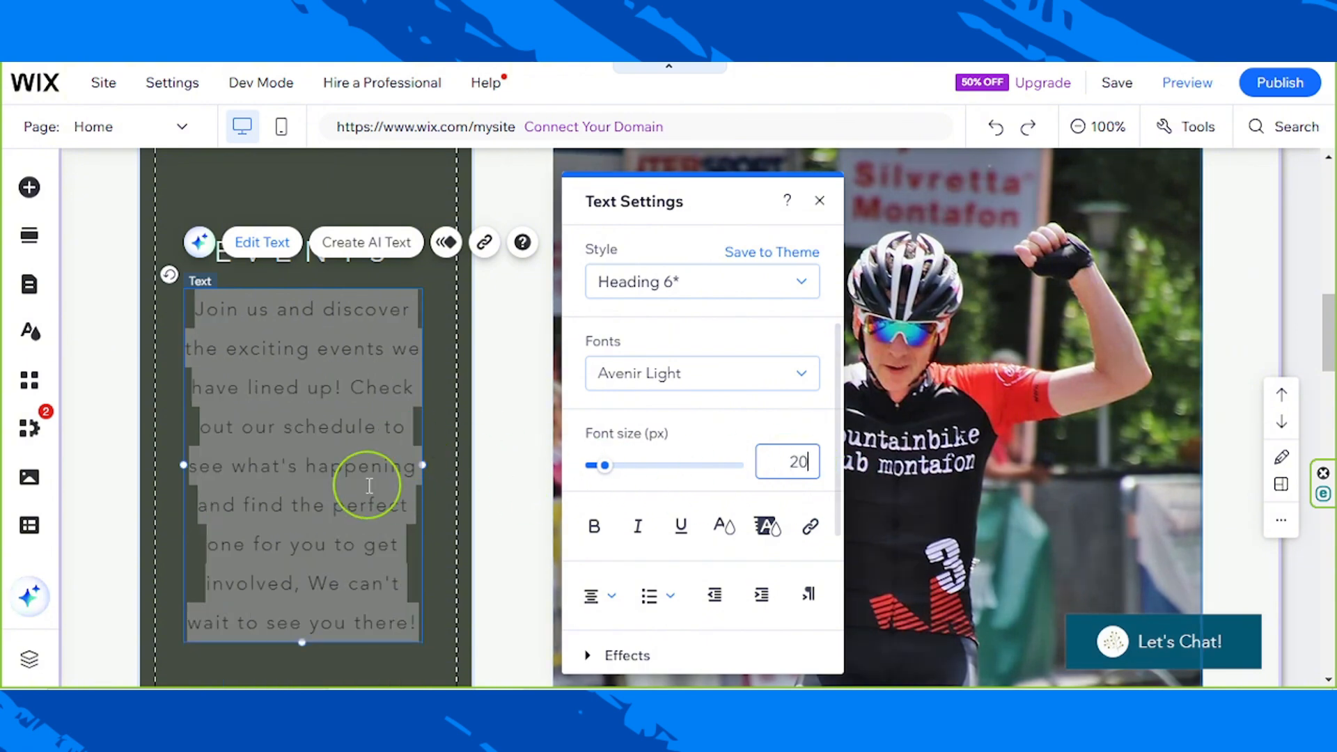
# Step: Move the EVENTS title slightly up, keeping it centered, to leave more space above the description
pyautogui.scroll(3, 362, 481)
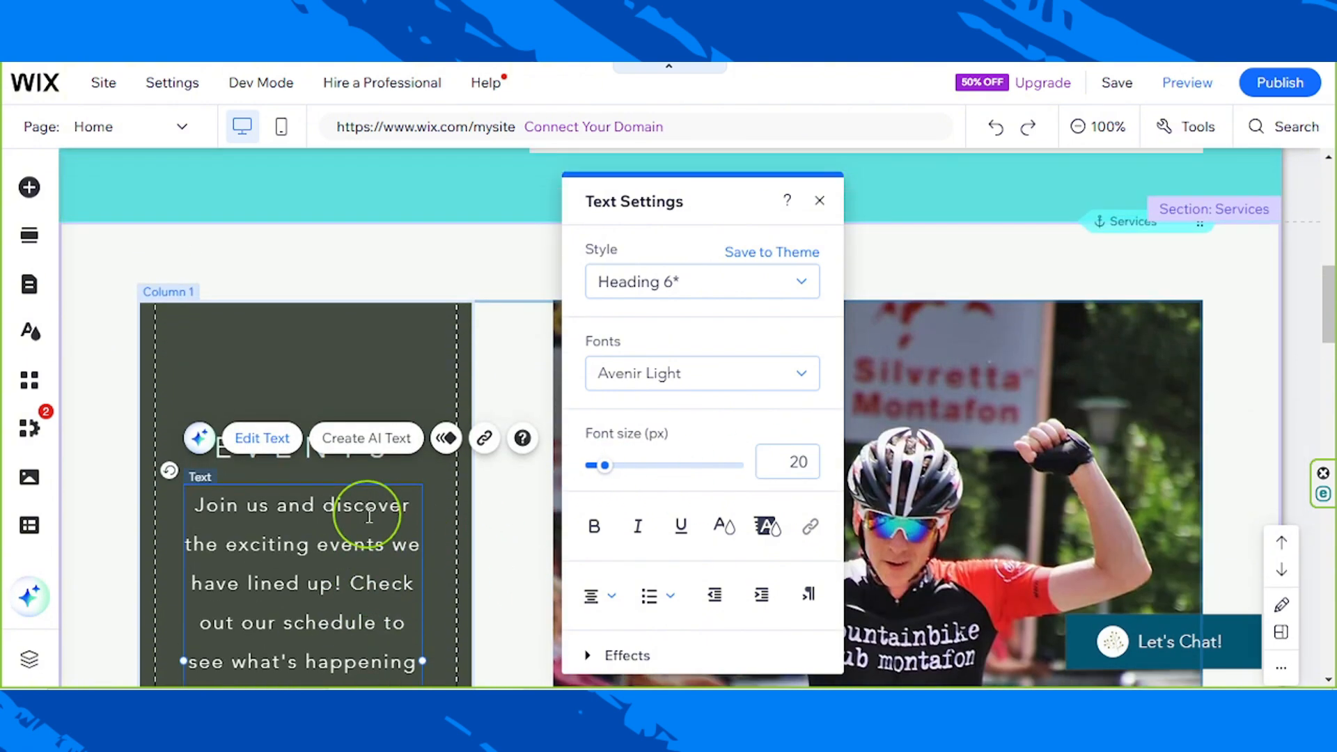
pyautogui.click(354, 467)
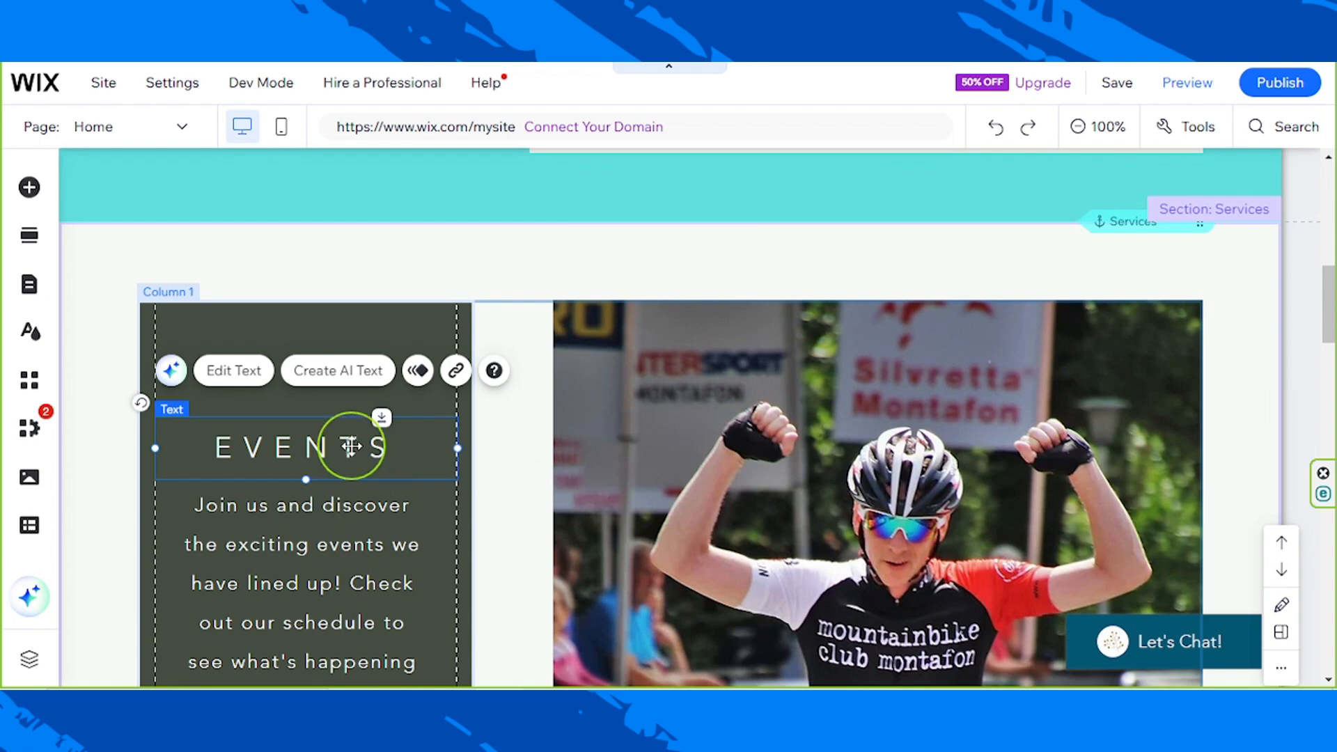
pyautogui.moveTo(352, 442); pyautogui.dragTo(352, 419)
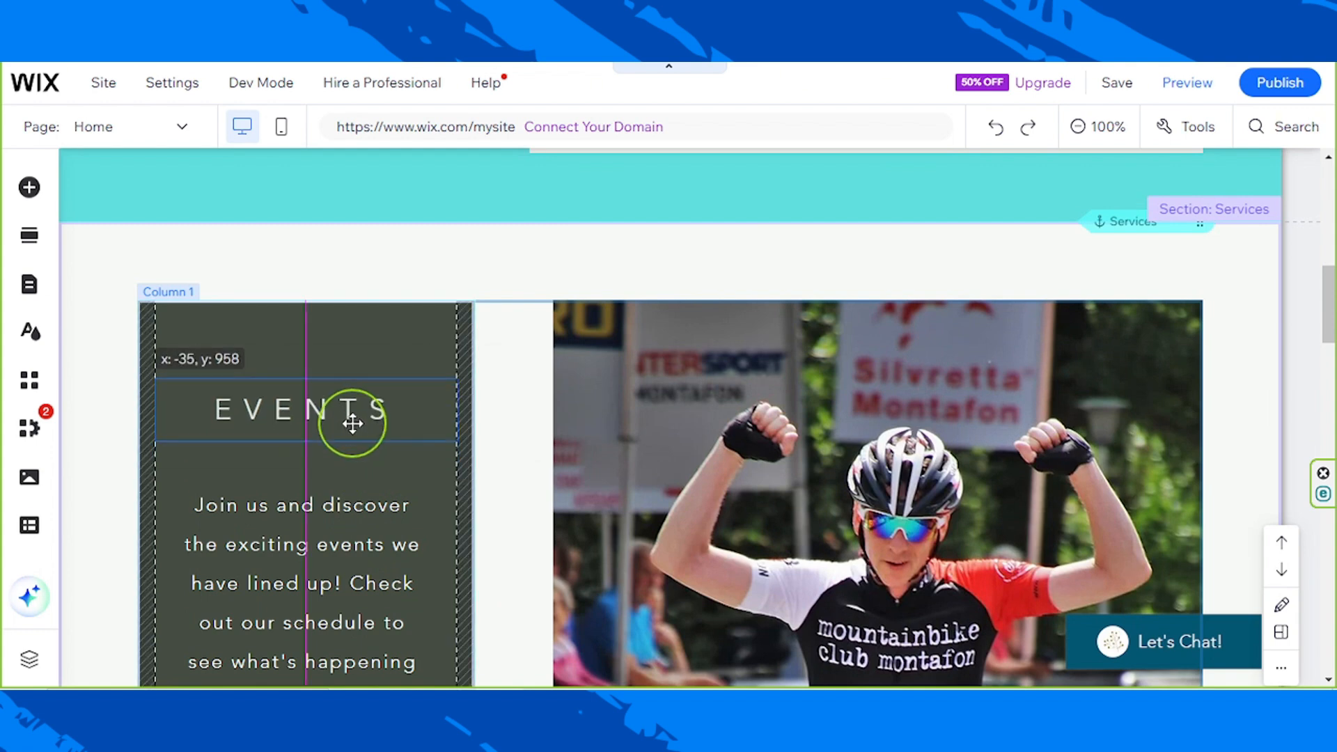
# Step: Reduce the height of the Services section to trim the empty space below the DISCOVER button
pyautogui.scroll(-5, 613, 550)
pyautogui.scroll(-3, 1015, 552)
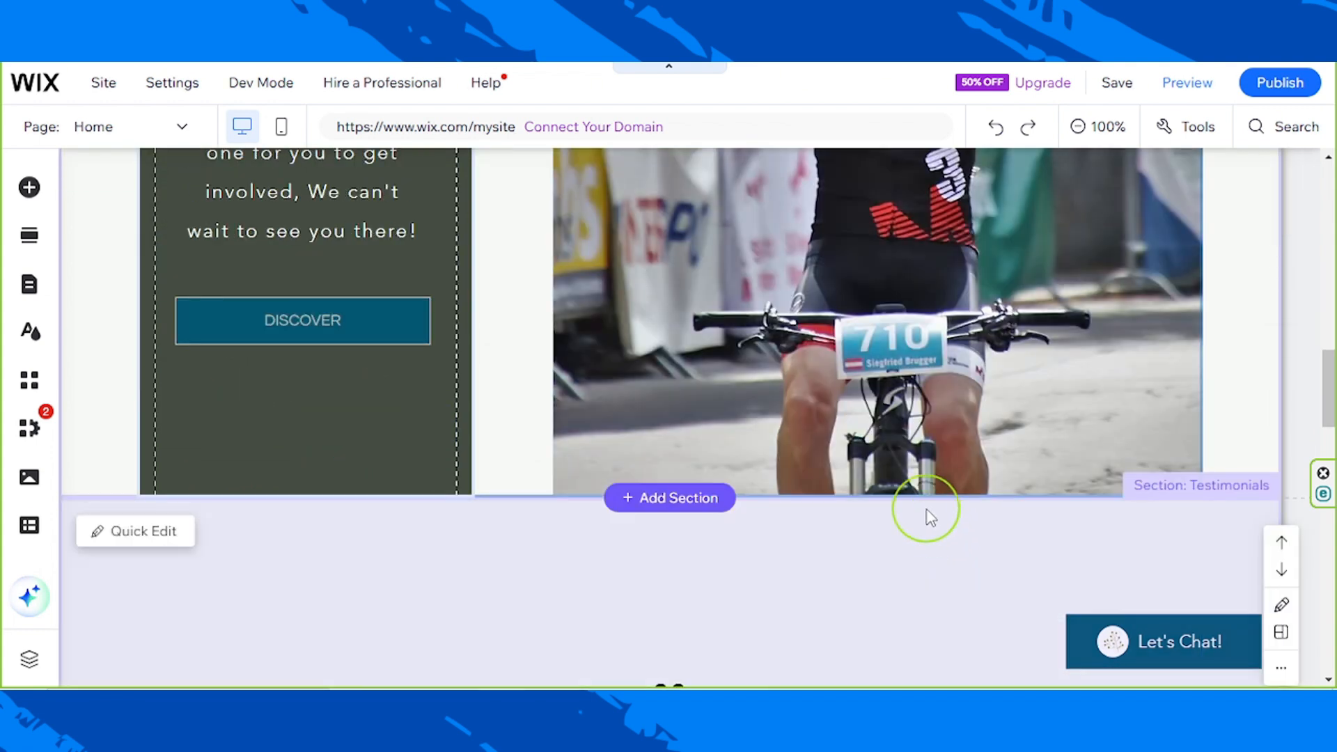
pyautogui.moveTo(916, 491); pyautogui.dragTo(910, 441)
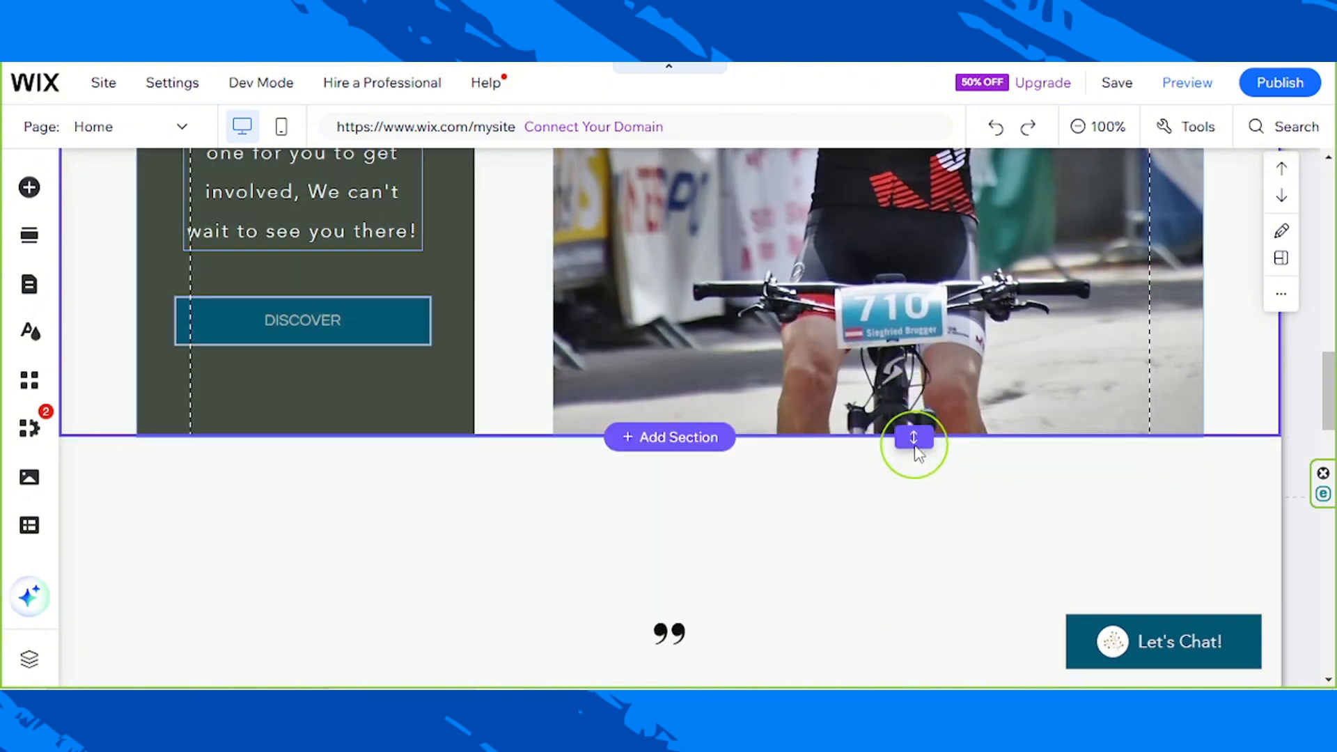
pyautogui.scroll(7, 771, 580)
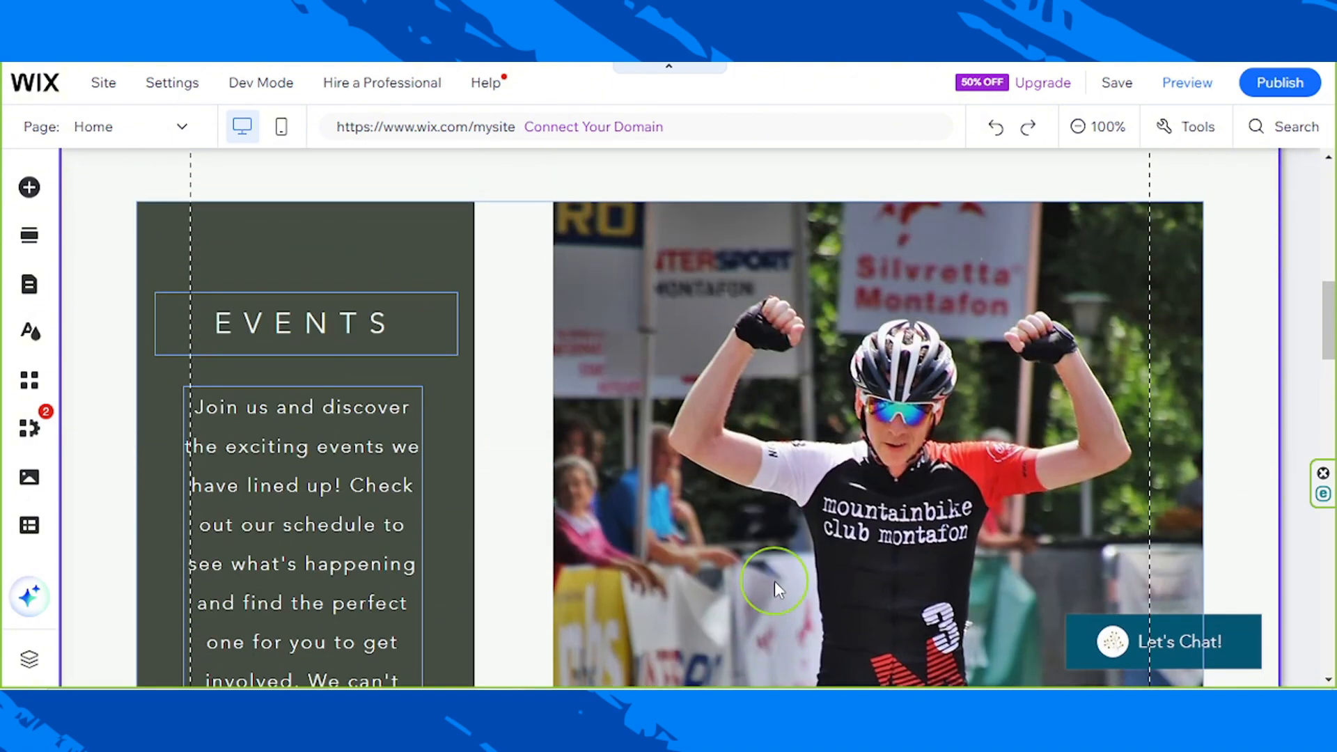
# Step: Change the DISCOVER button's text to "Join Us!"
pyautogui.scroll(-1, 775, 581)
pyautogui.scroll(-3, 386, 568)
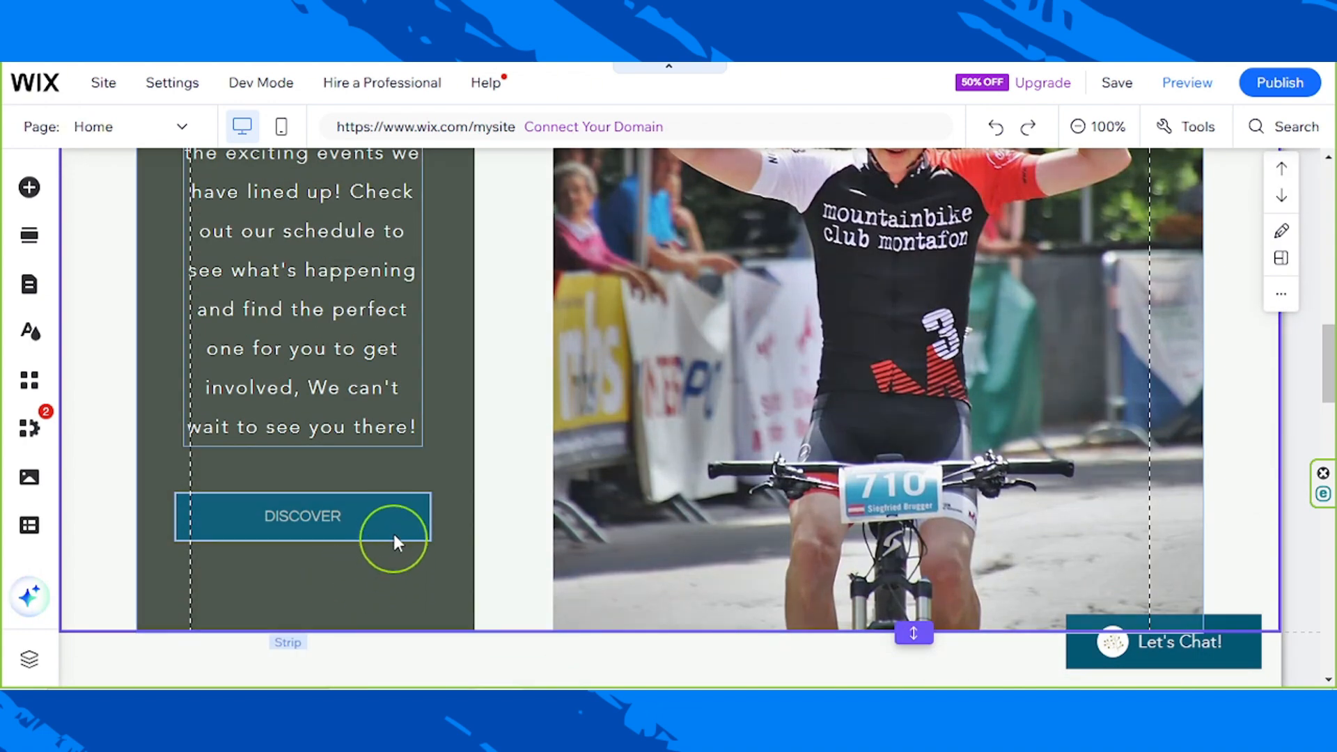
pyautogui.click(394, 532)
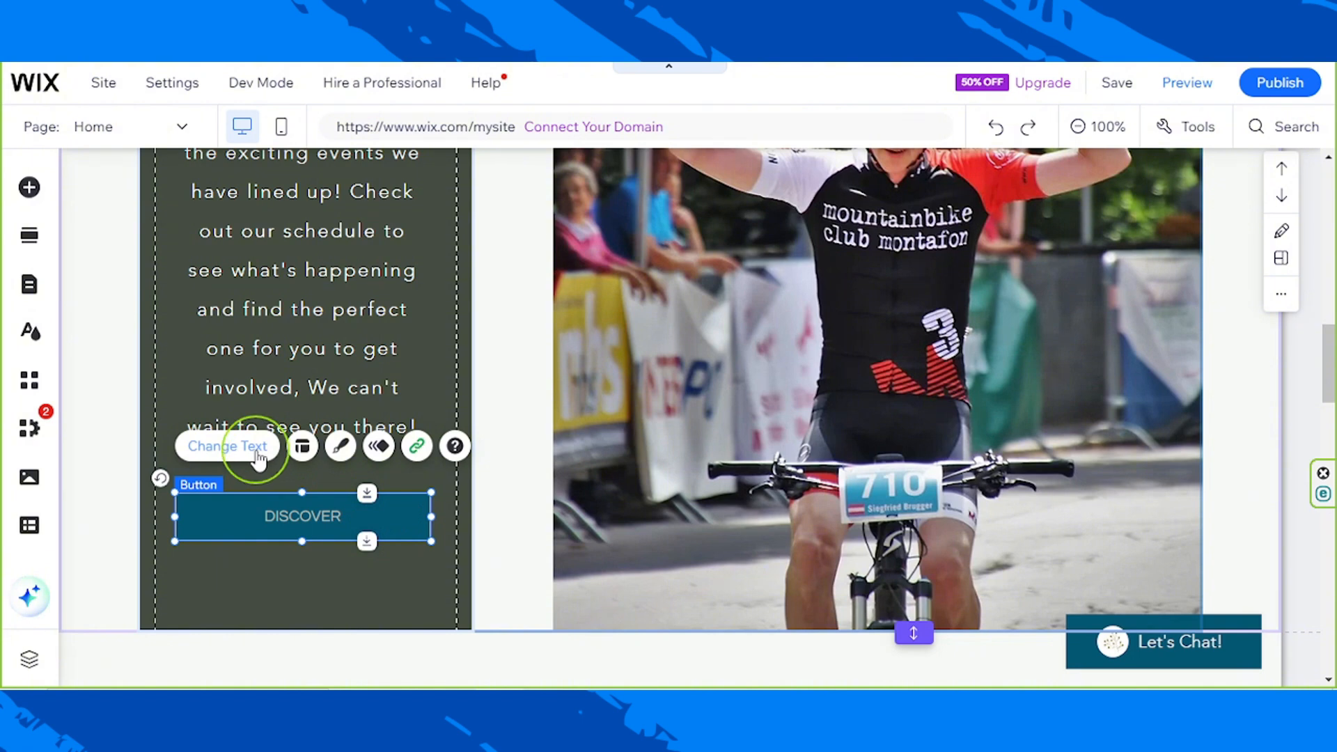
pyautogui.click(256, 456)
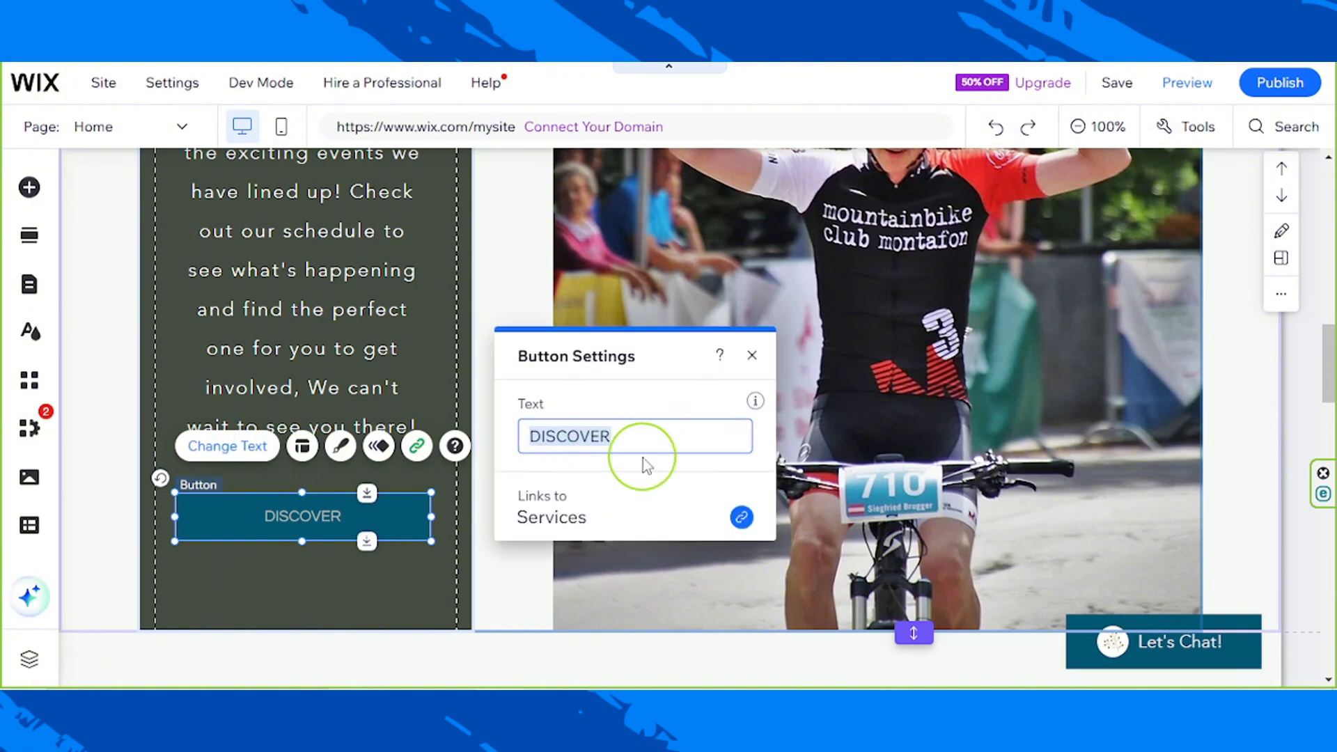
pyautogui.write('Join Us!')
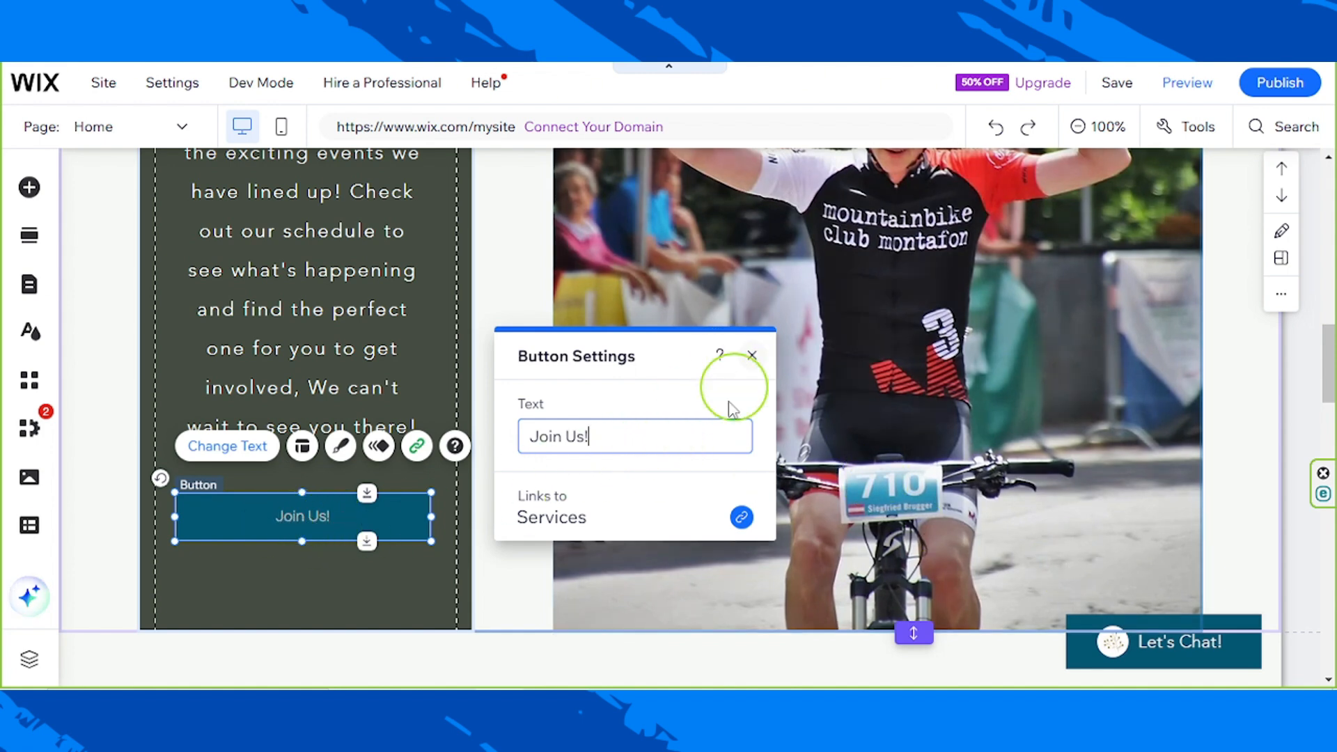
pyautogui.click(752, 356)
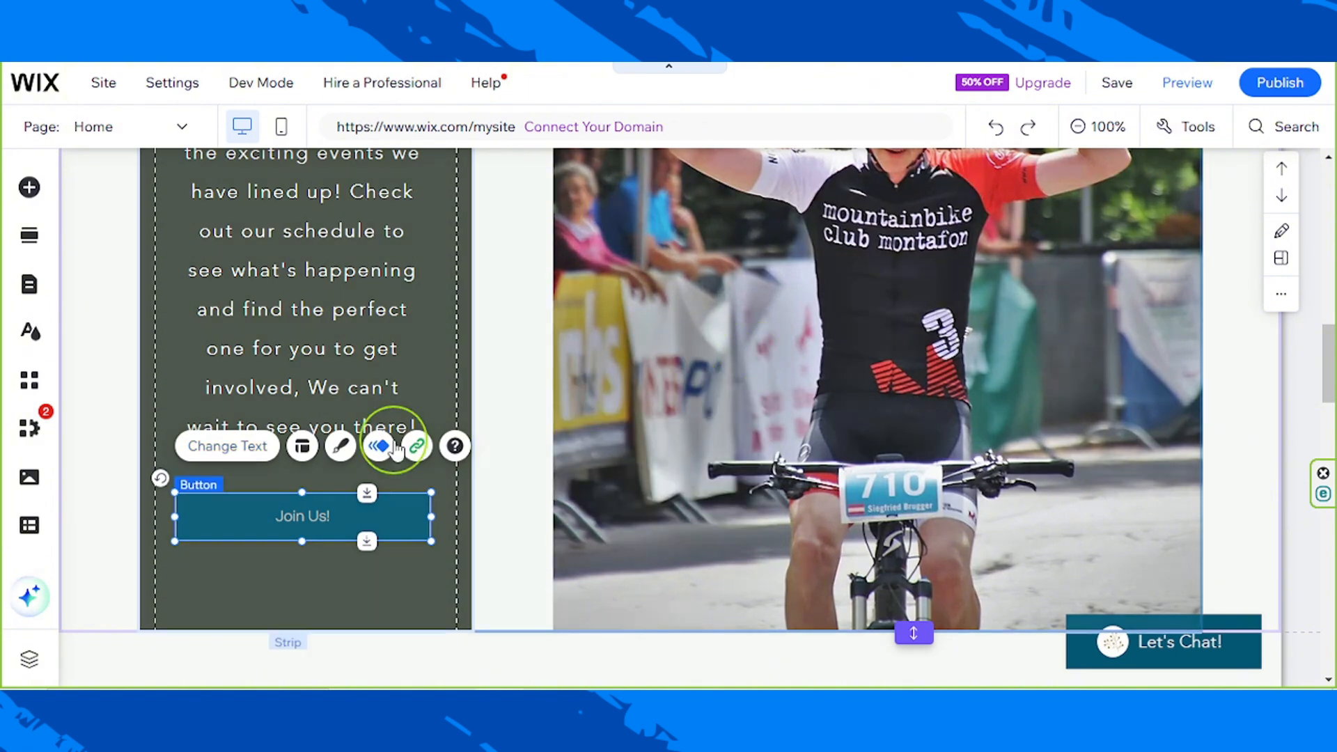
# Step: Remove the "Join Us!" button's border by setting its width to 0 px in the regular state
pyautogui.click(340, 452)
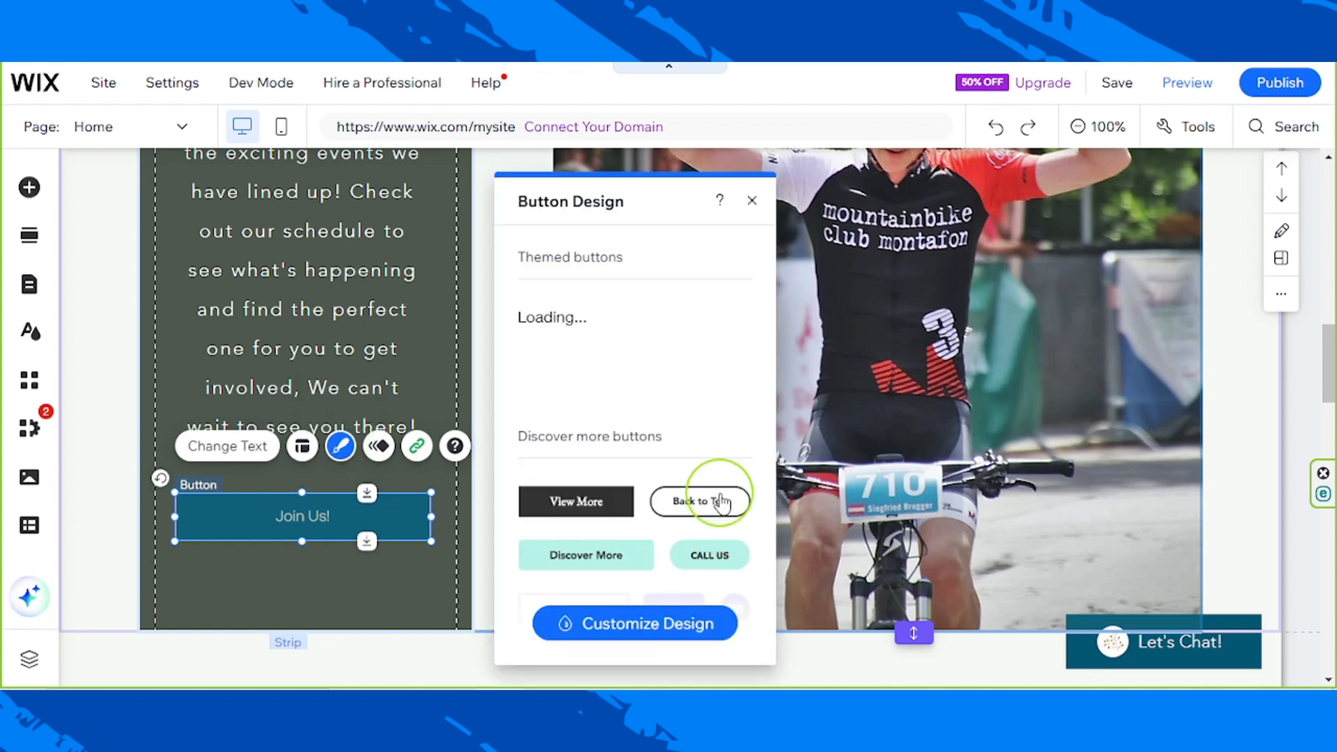
pyautogui.click(644, 623)
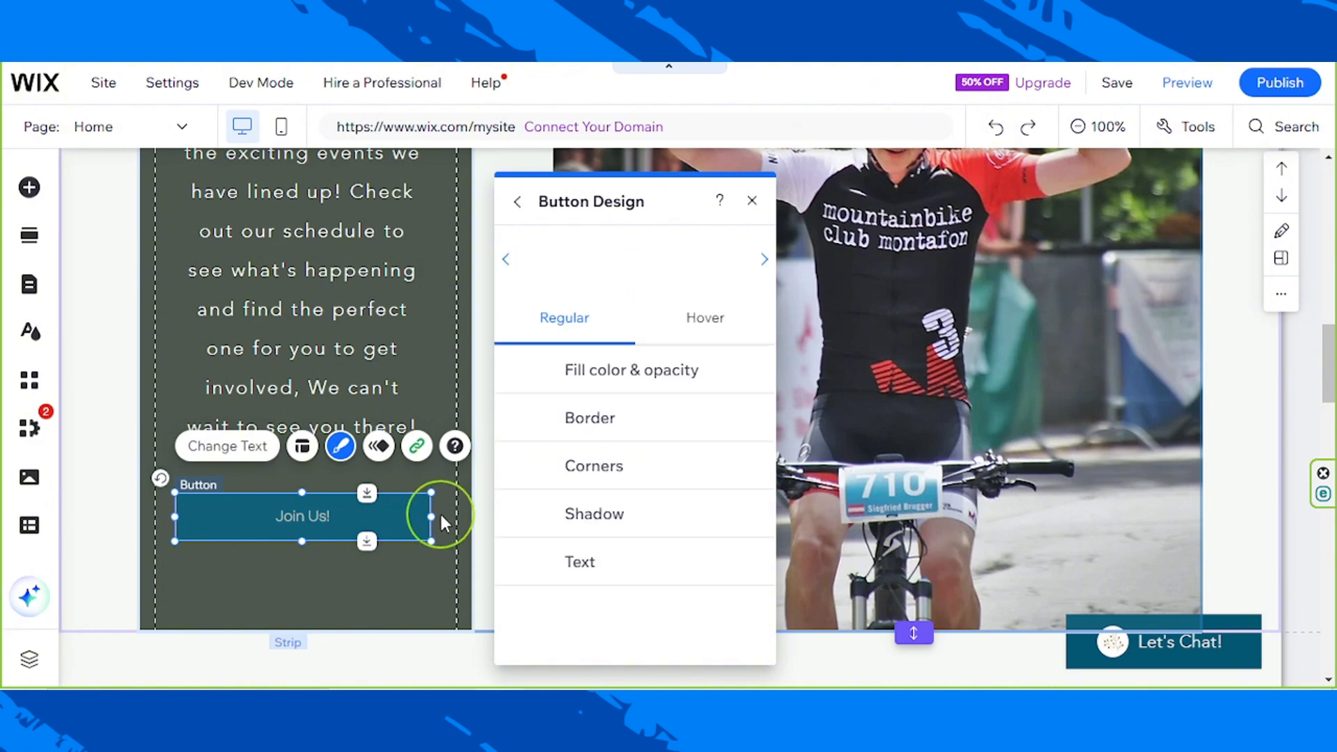
pyautogui.click(668, 423)
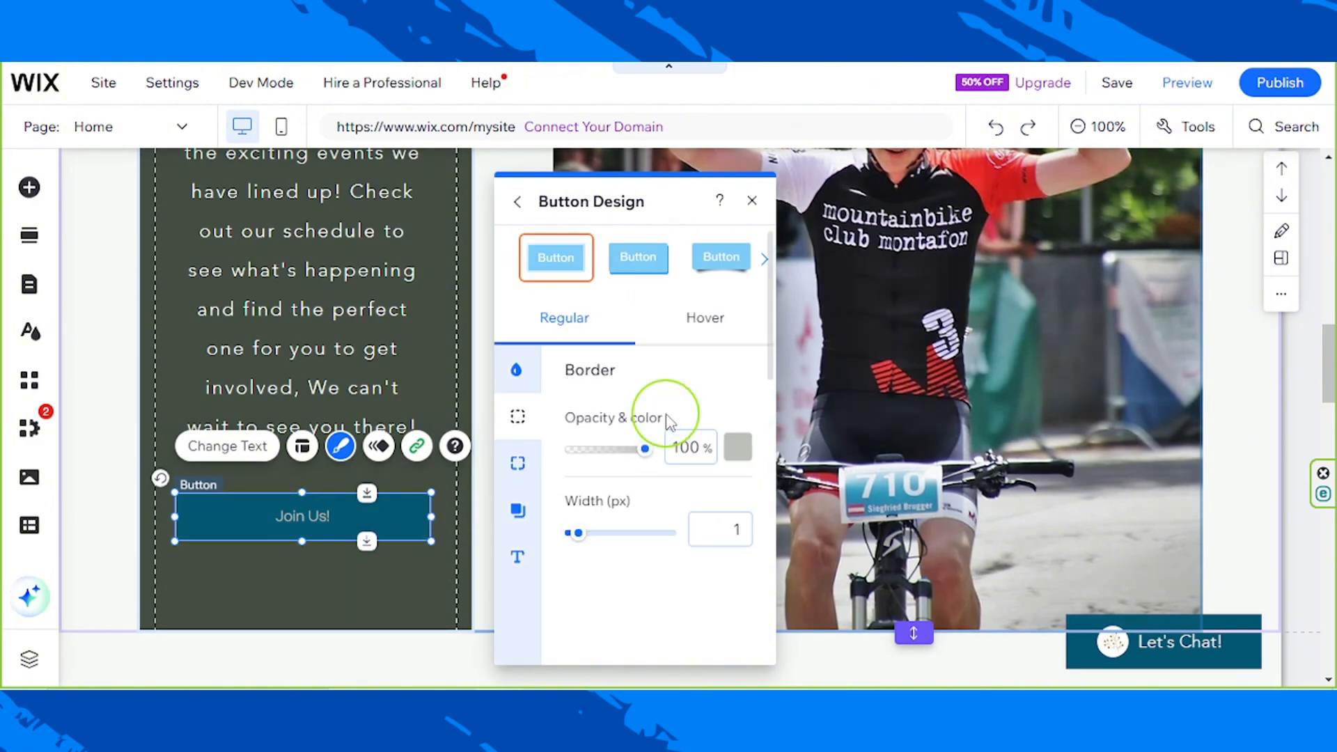
pyautogui.click(569, 537)
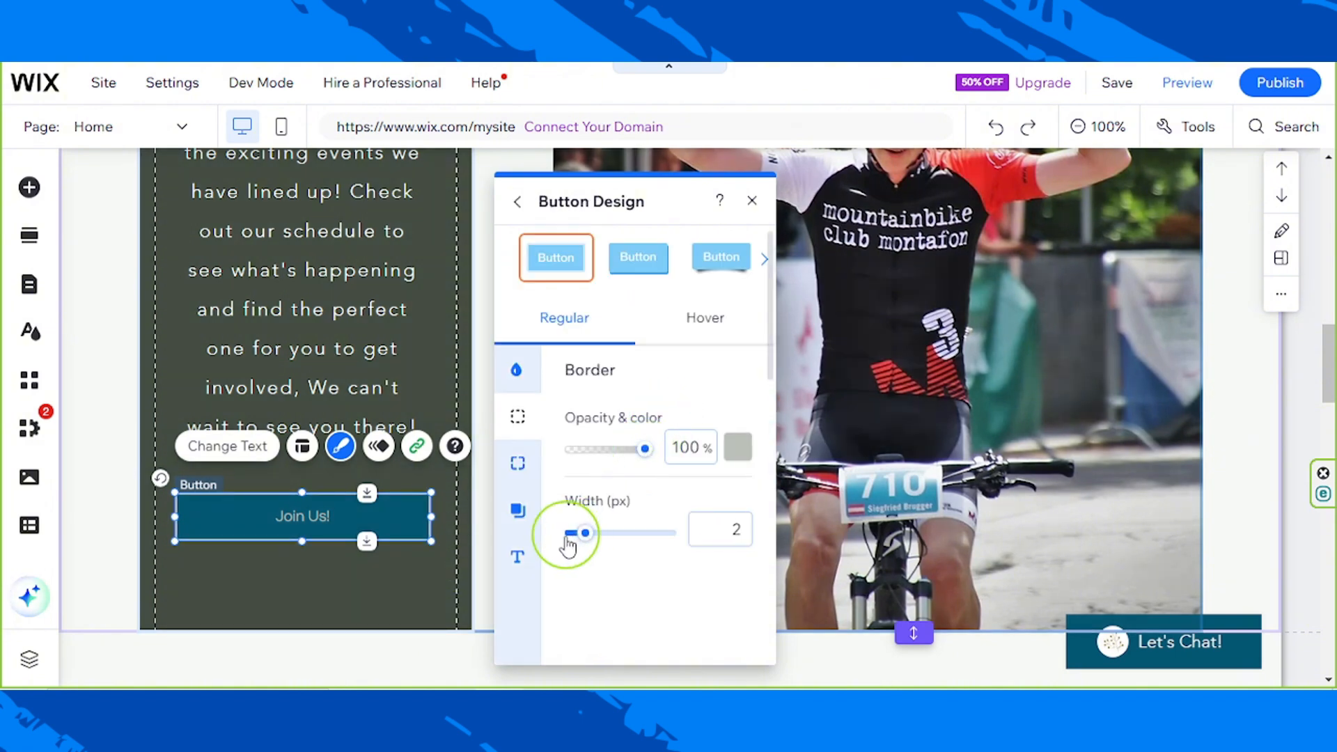
pyautogui.moveTo(569, 547); pyautogui.dragTo(541, 543)
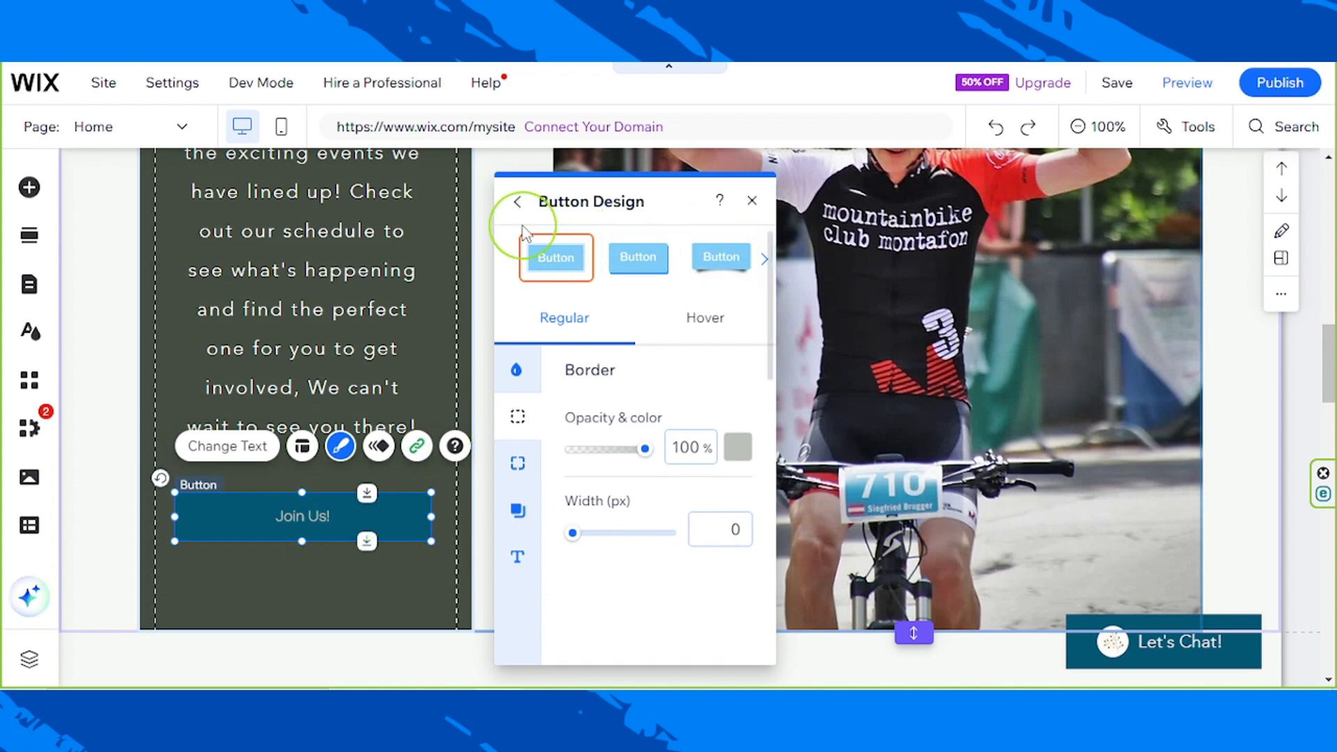
pyautogui.click(517, 202)
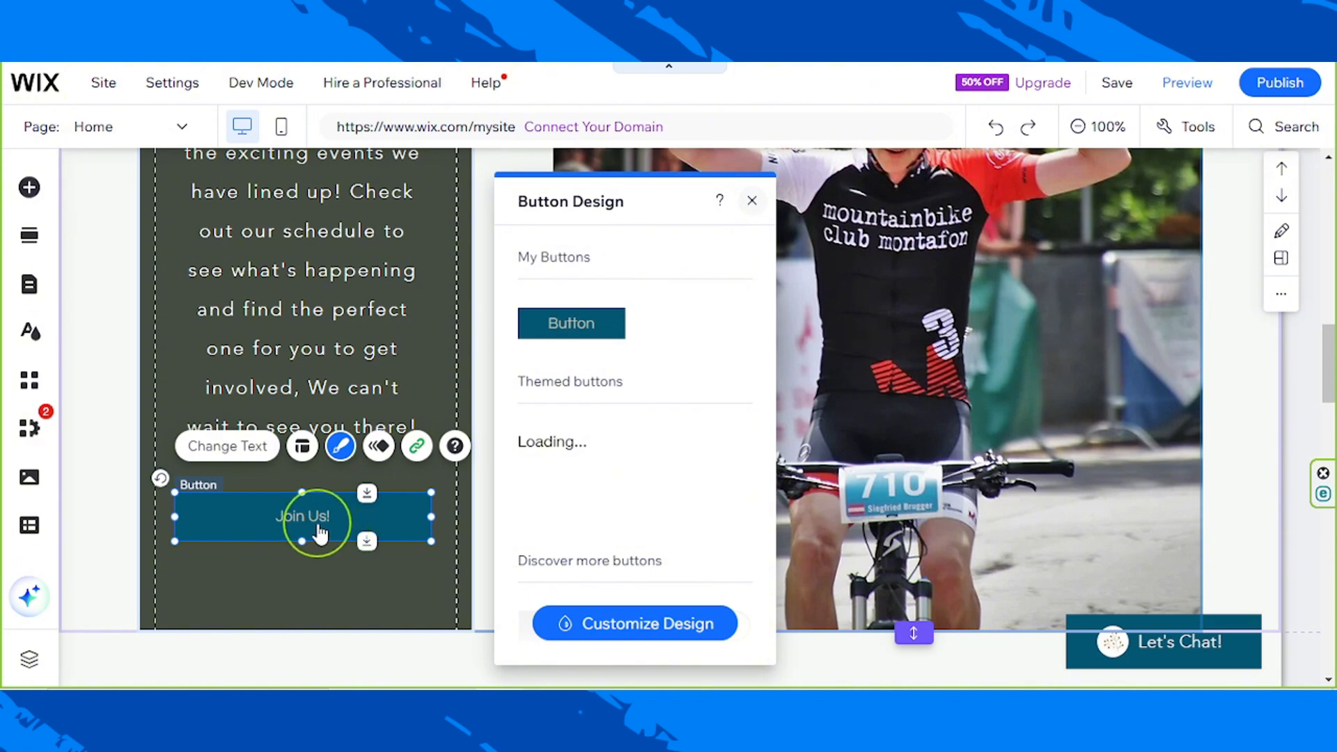
pyautogui.click(310, 521)
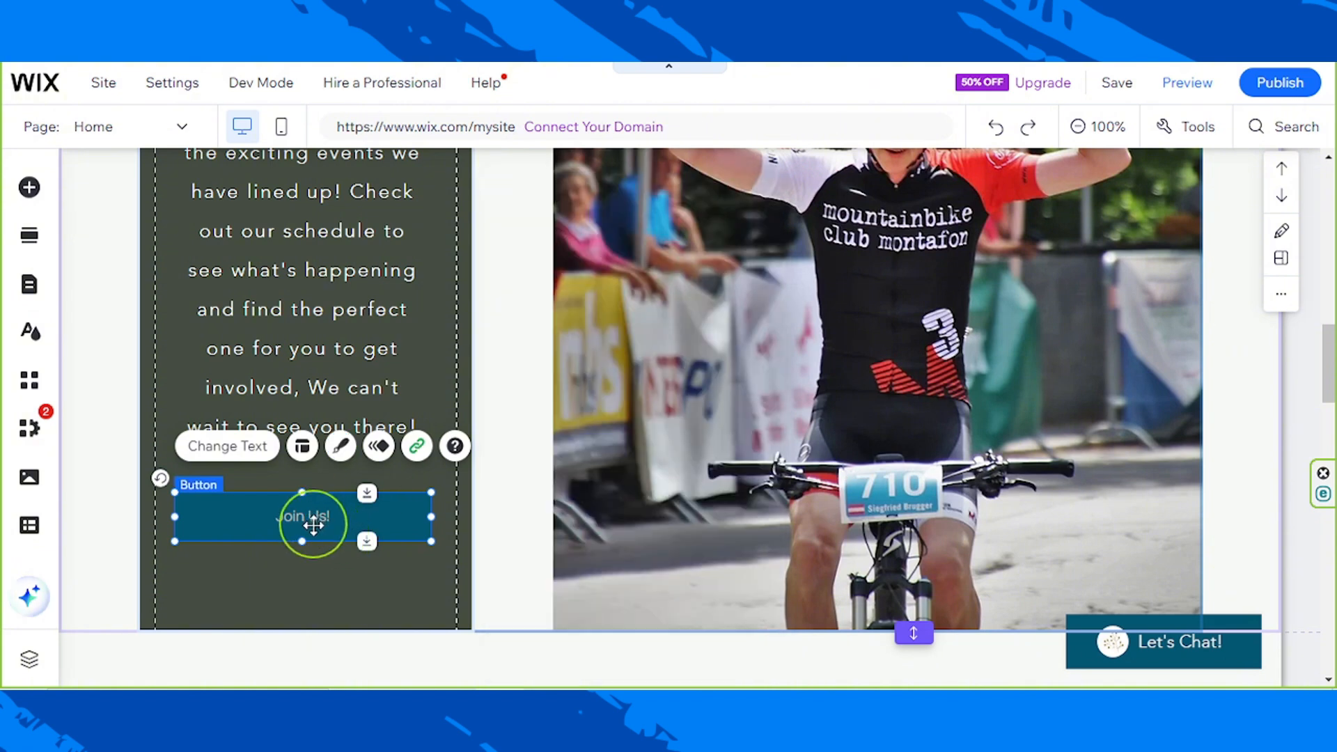
# Step: Set the "Join Us!" button's text color to the off-white theme color #F6F9F5
pyautogui.click(340, 446)
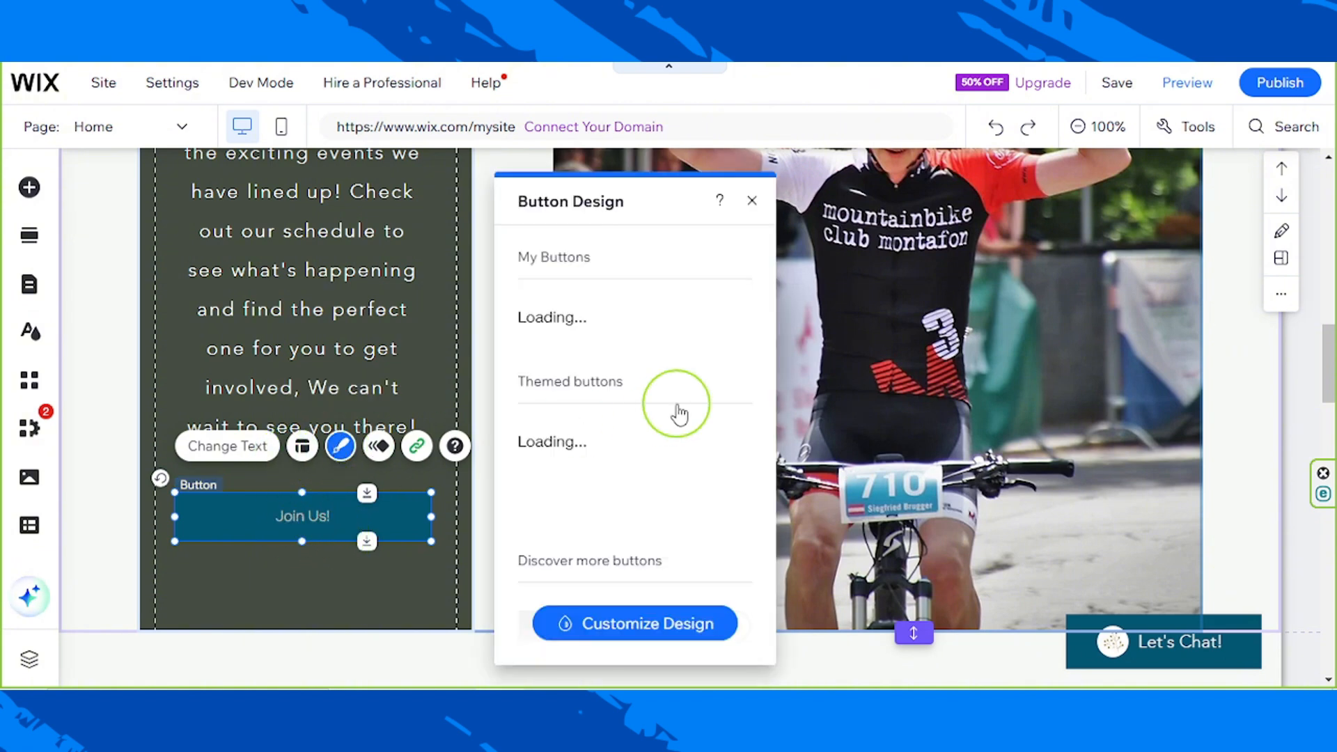
pyautogui.click(635, 627)
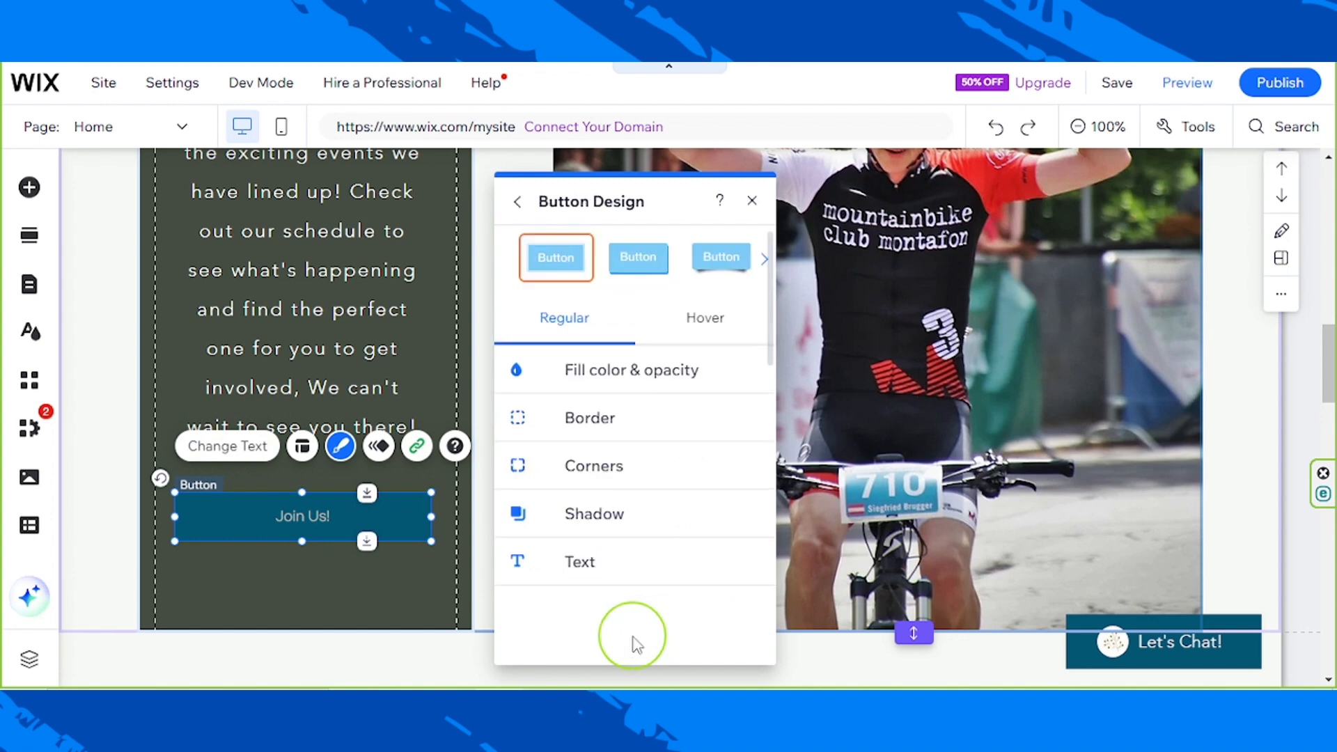
pyautogui.click(629, 557)
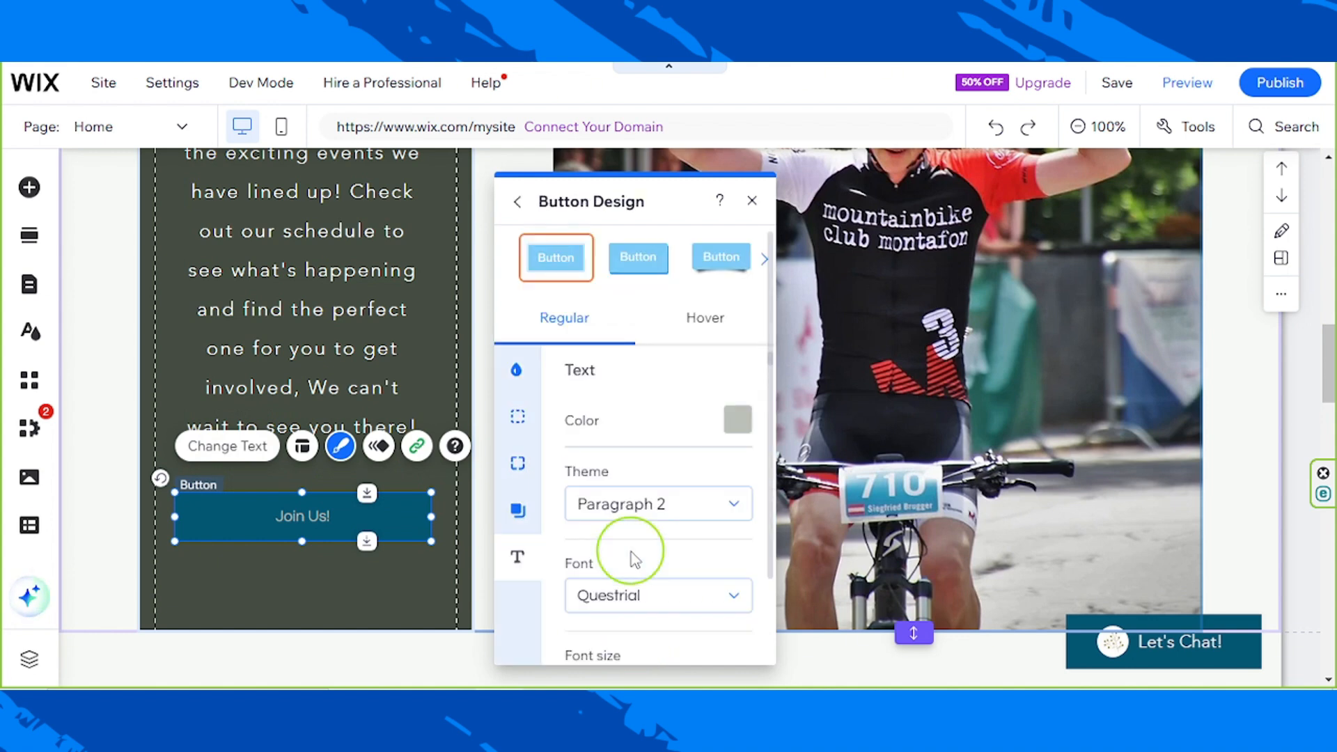
pyautogui.click(738, 421)
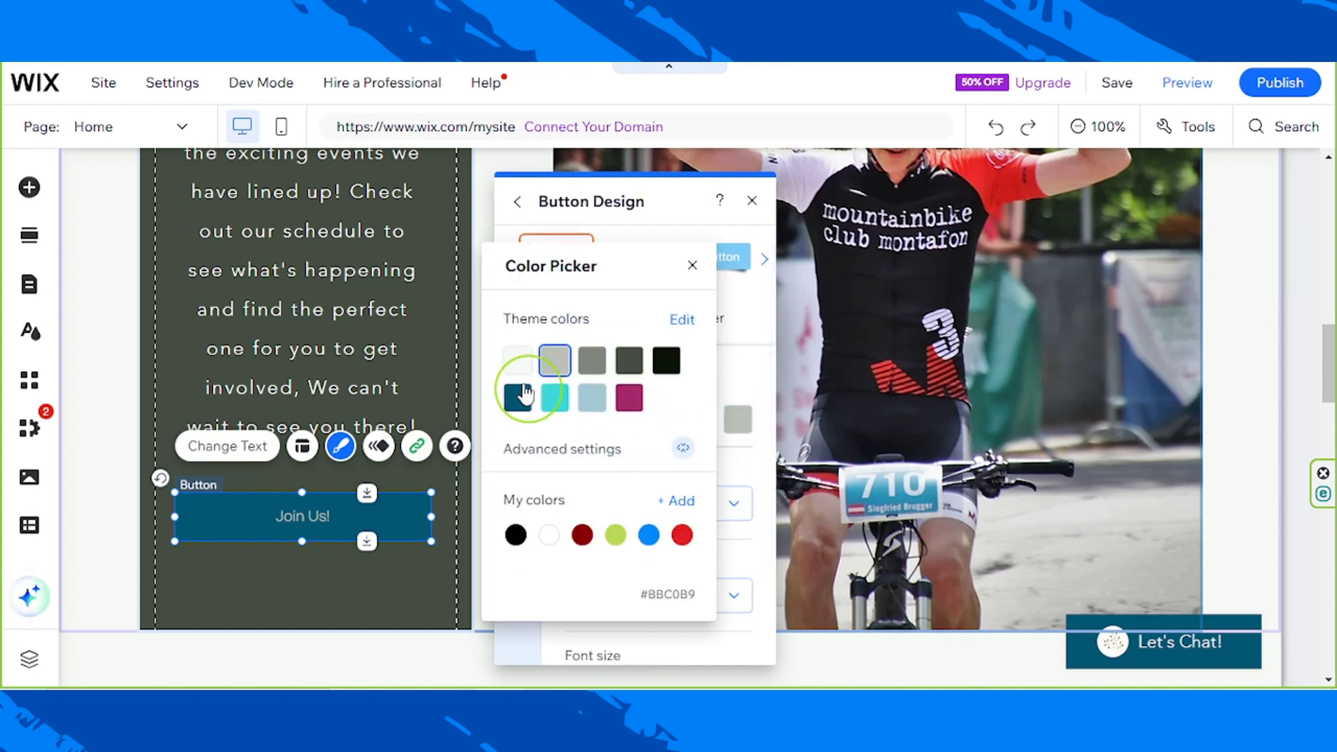
pyautogui.click(517, 361)
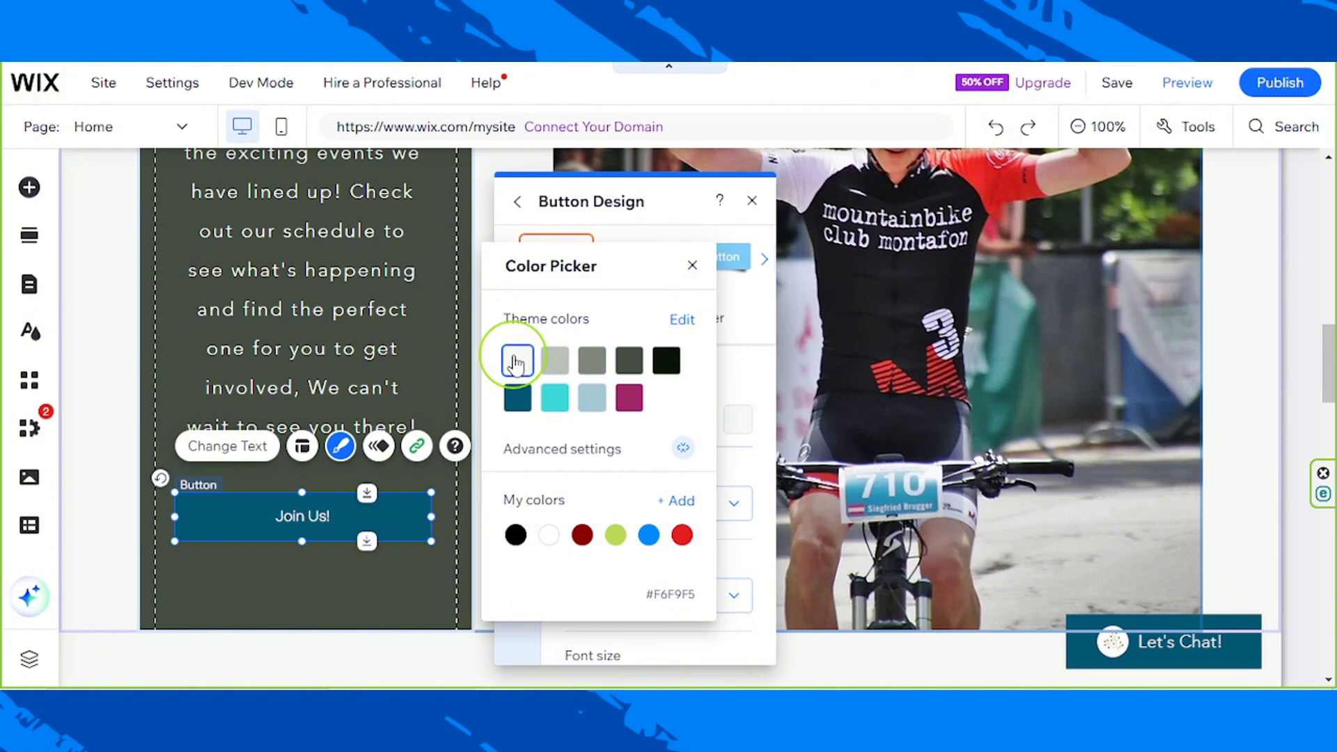
pyautogui.click(692, 265)
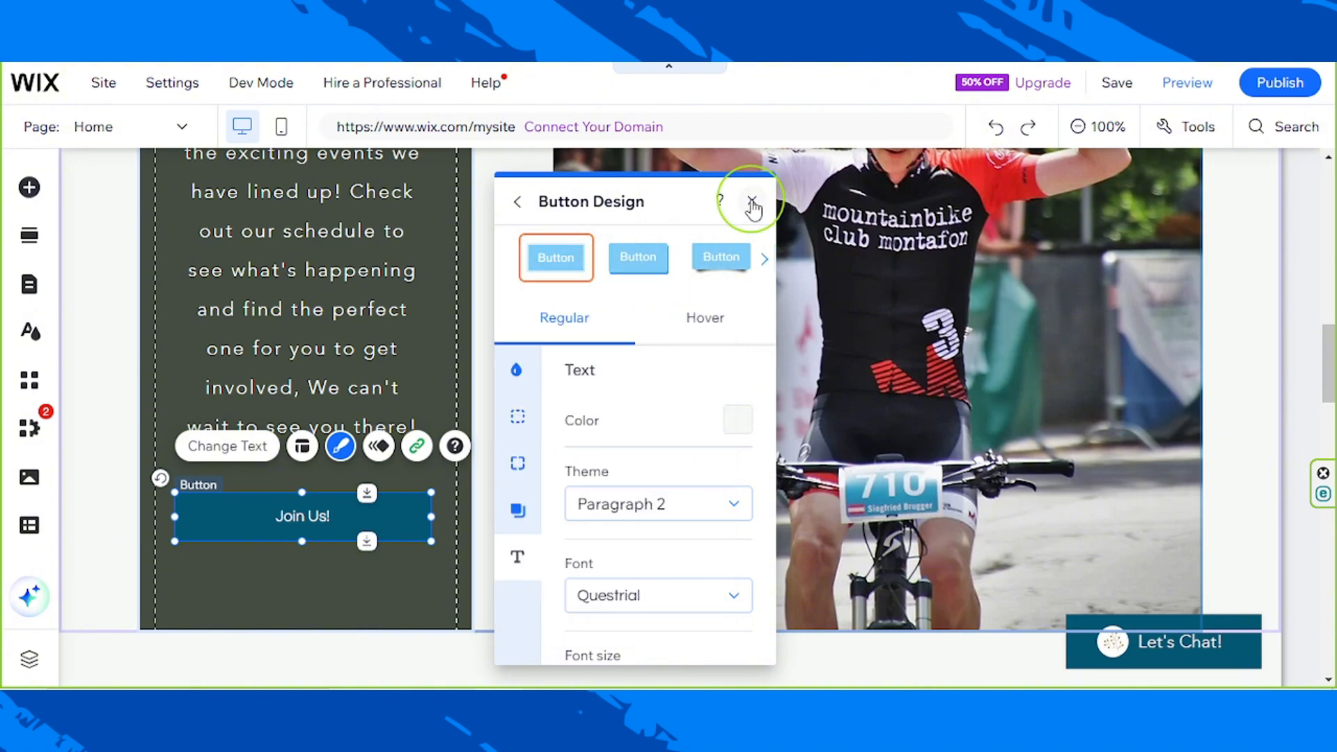
pyautogui.click(752, 205)
pyautogui.click(1238, 486)
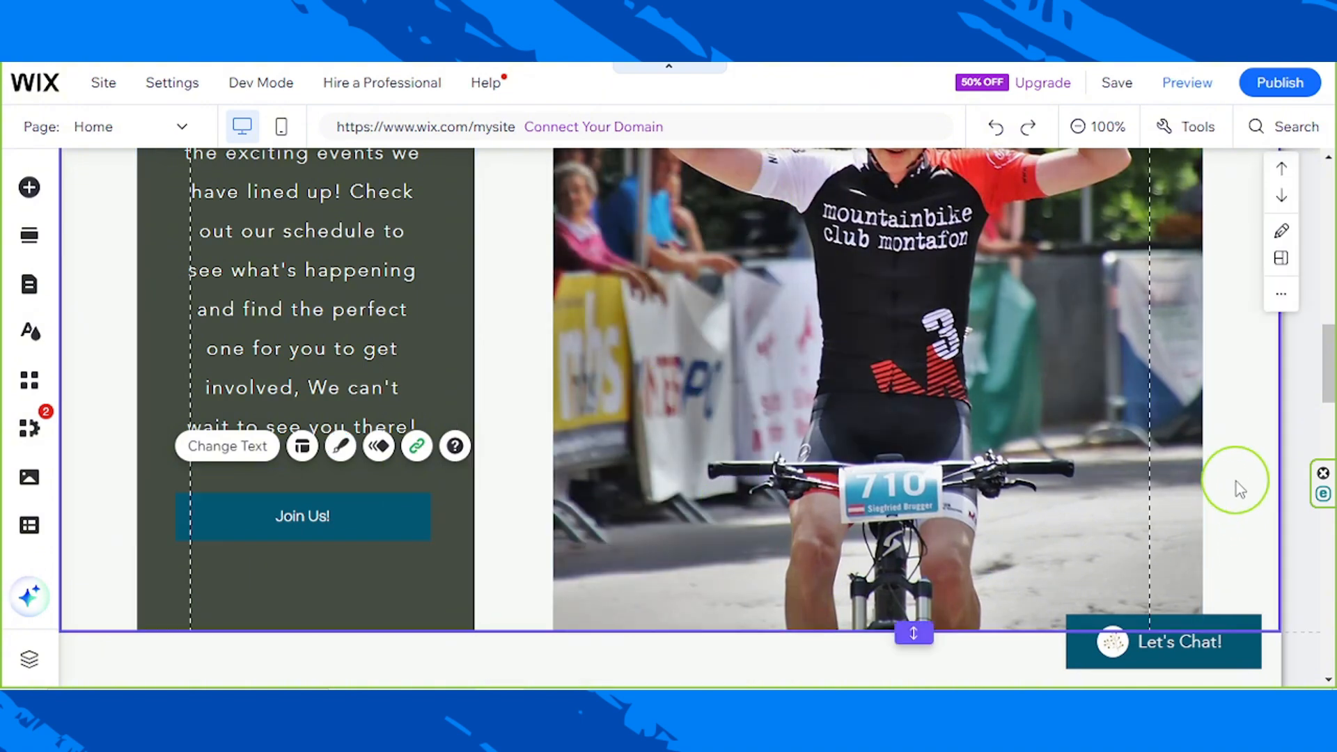
# Step: Review the edited events section and the testimonial section below it
pyautogui.scroll(5, 767, 449)
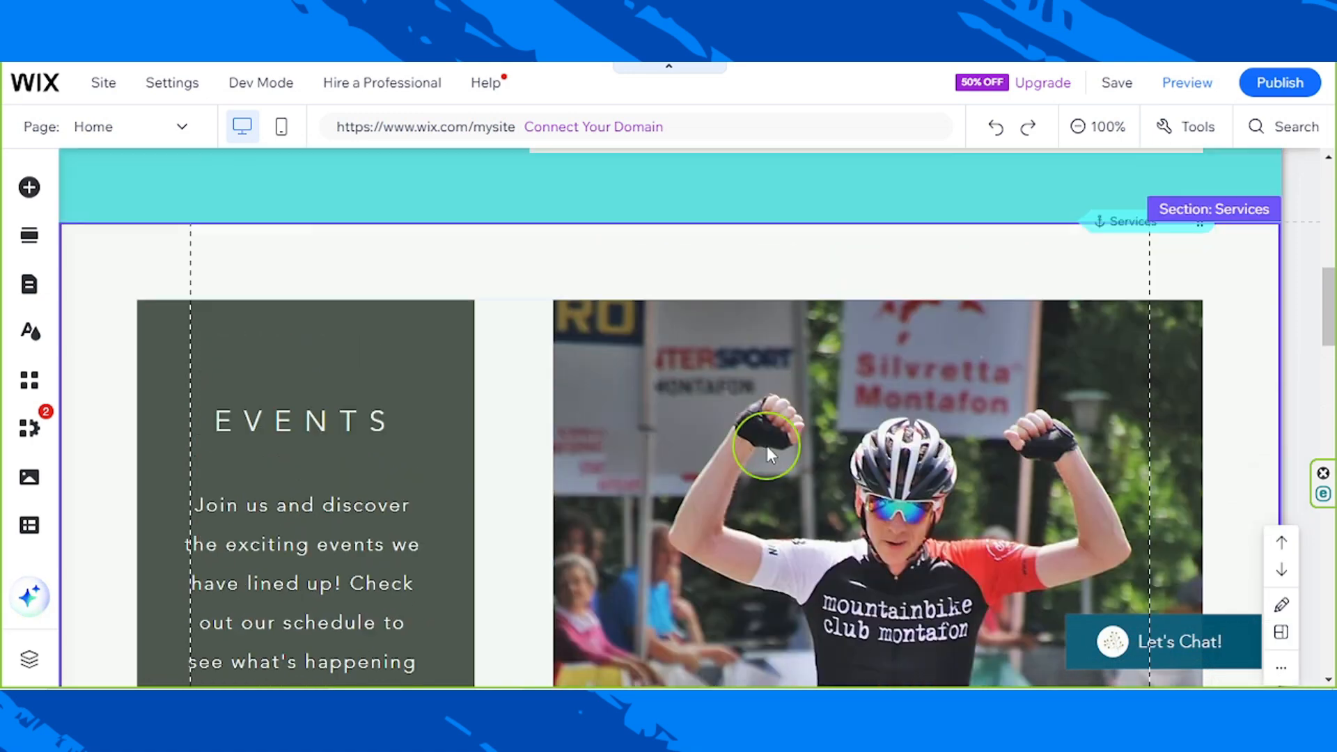
pyautogui.scroll(-9, 766, 446)
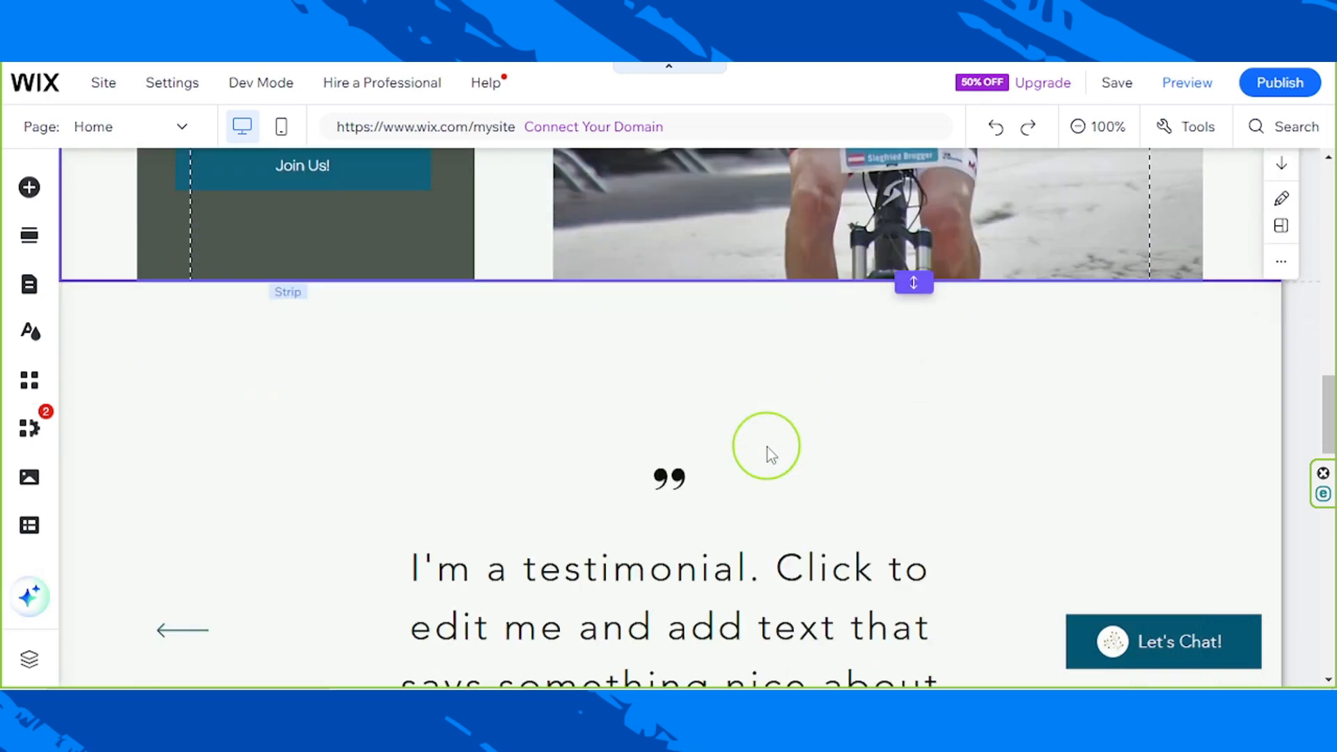
pyautogui.scroll(-1, 770, 454)
pyautogui.scroll(-3, 771, 454)
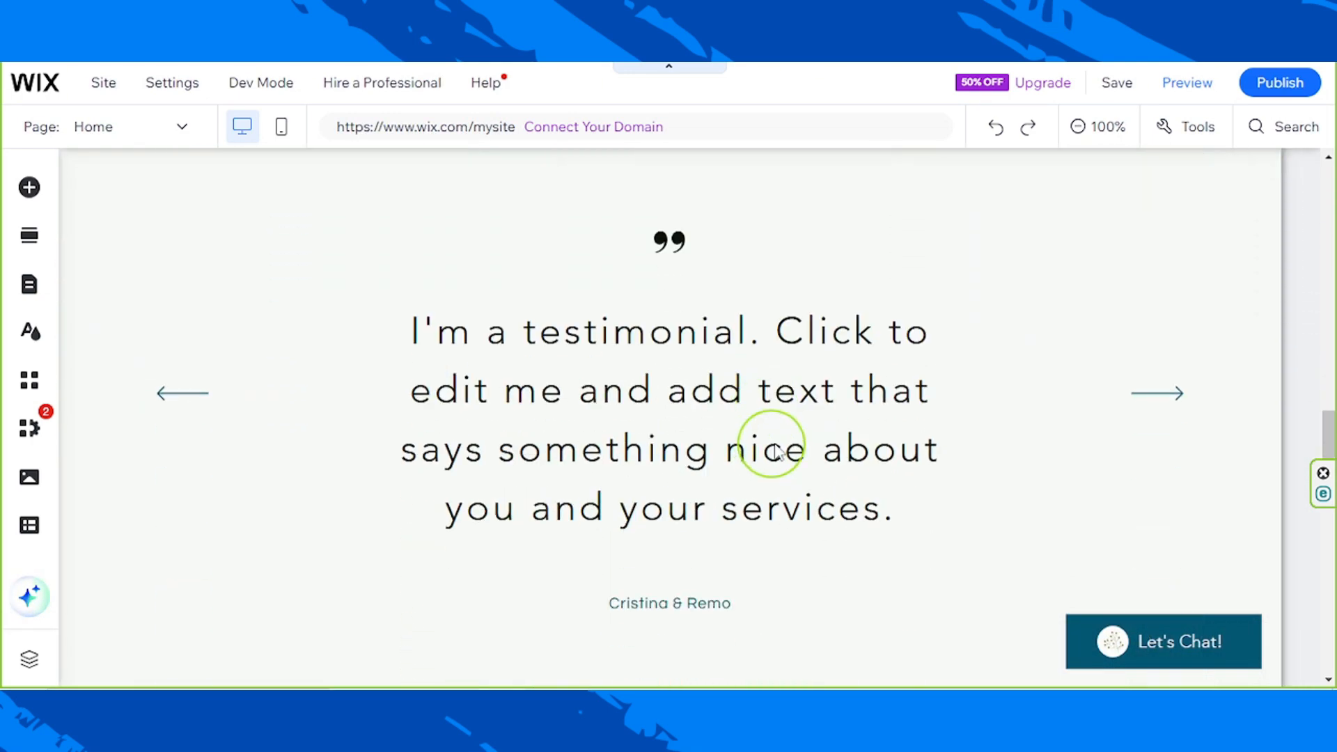
# Step: Examine the testimonials section, its first slide and the quote text element
pyautogui.scroll(3, 1080, 512)
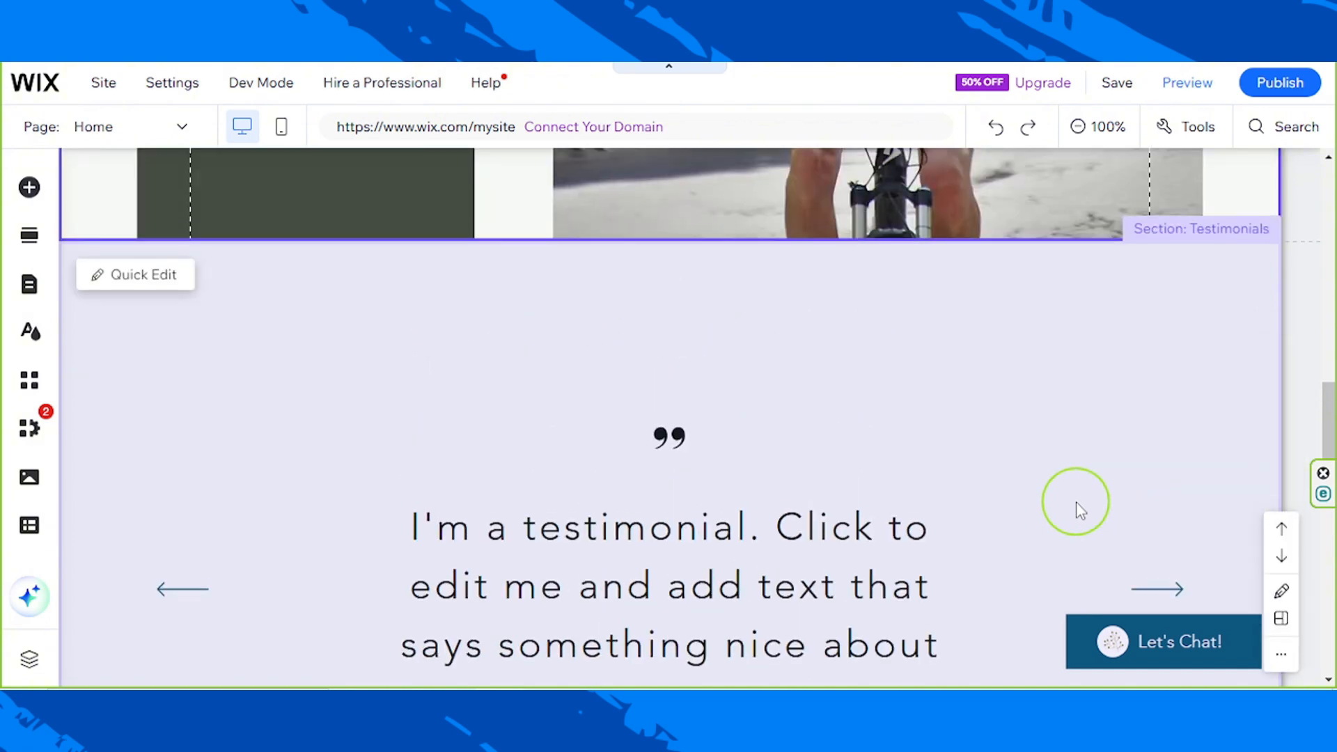
pyautogui.click(1072, 511)
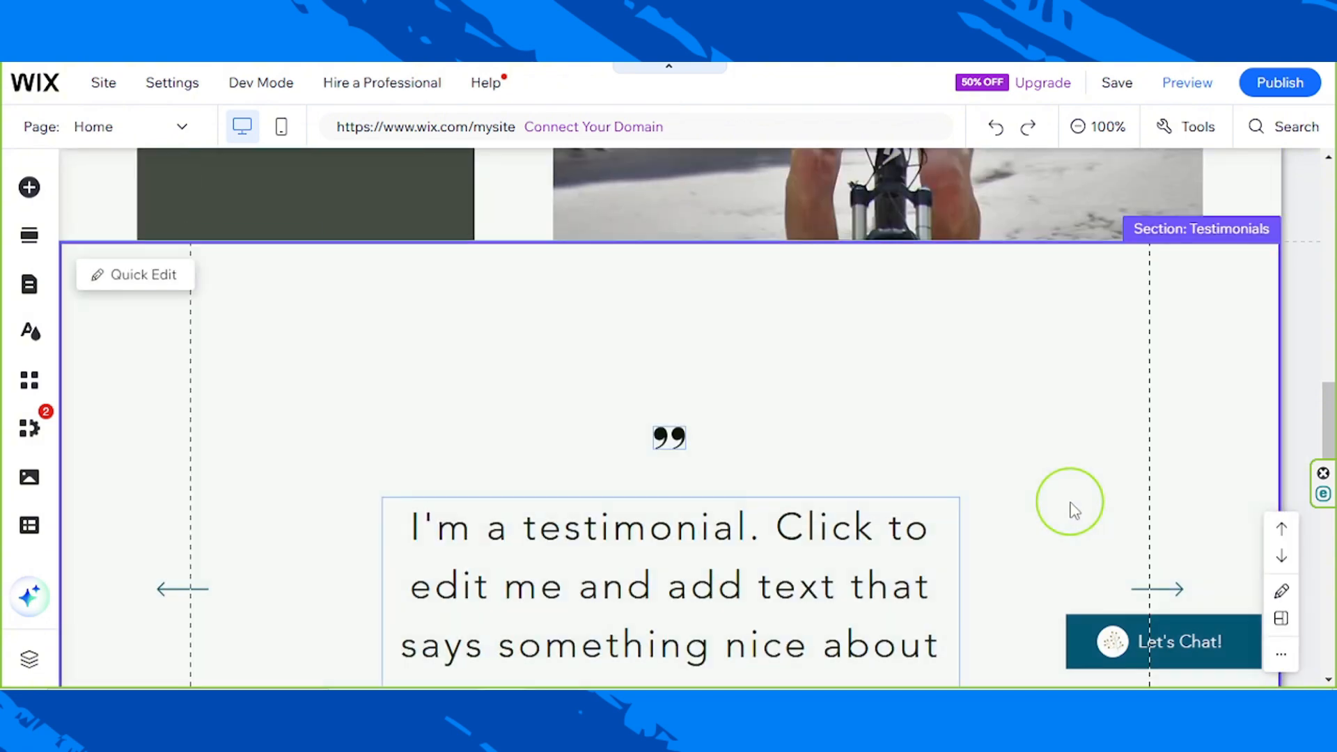
pyautogui.scroll(-3, 1072, 511)
pyautogui.click(996, 499)
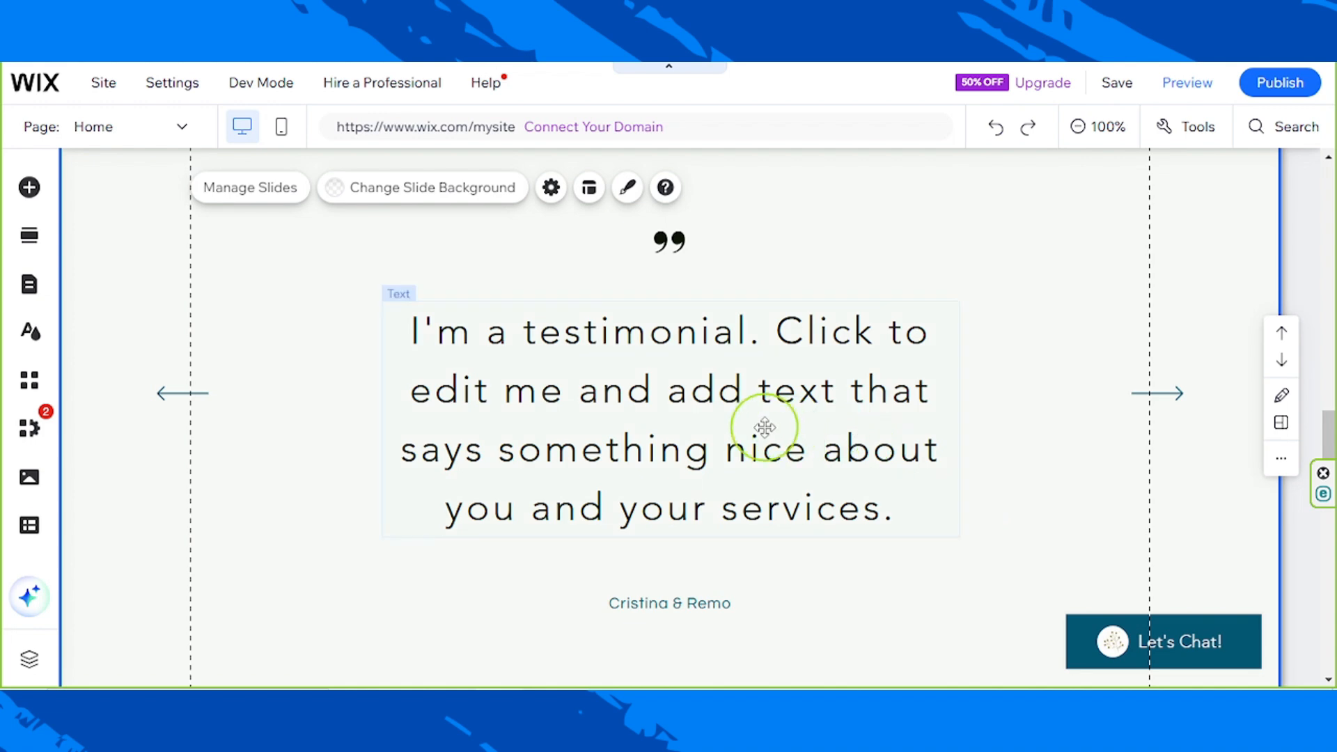
pyautogui.click(469, 383)
pyautogui.scroll(6, 831, 589)
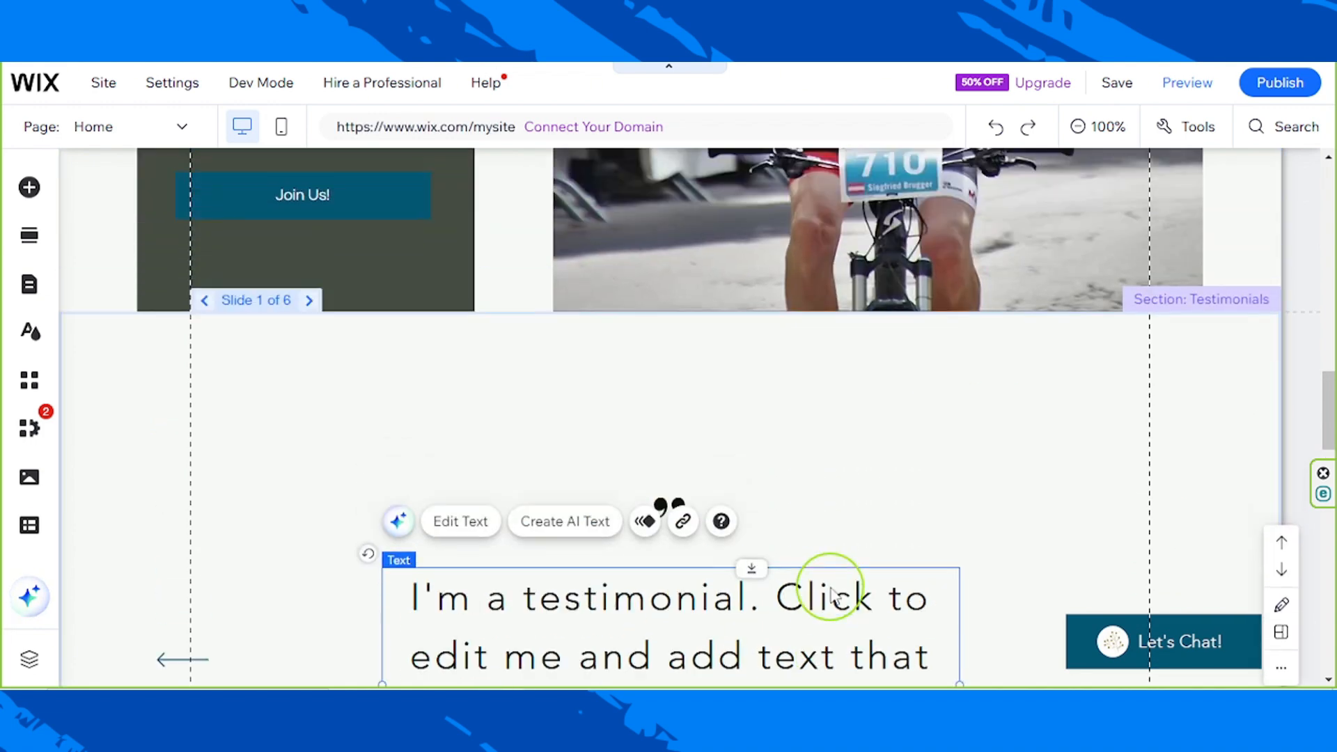
pyautogui.scroll(-6, 830, 589)
pyautogui.scroll(-3, 830, 588)
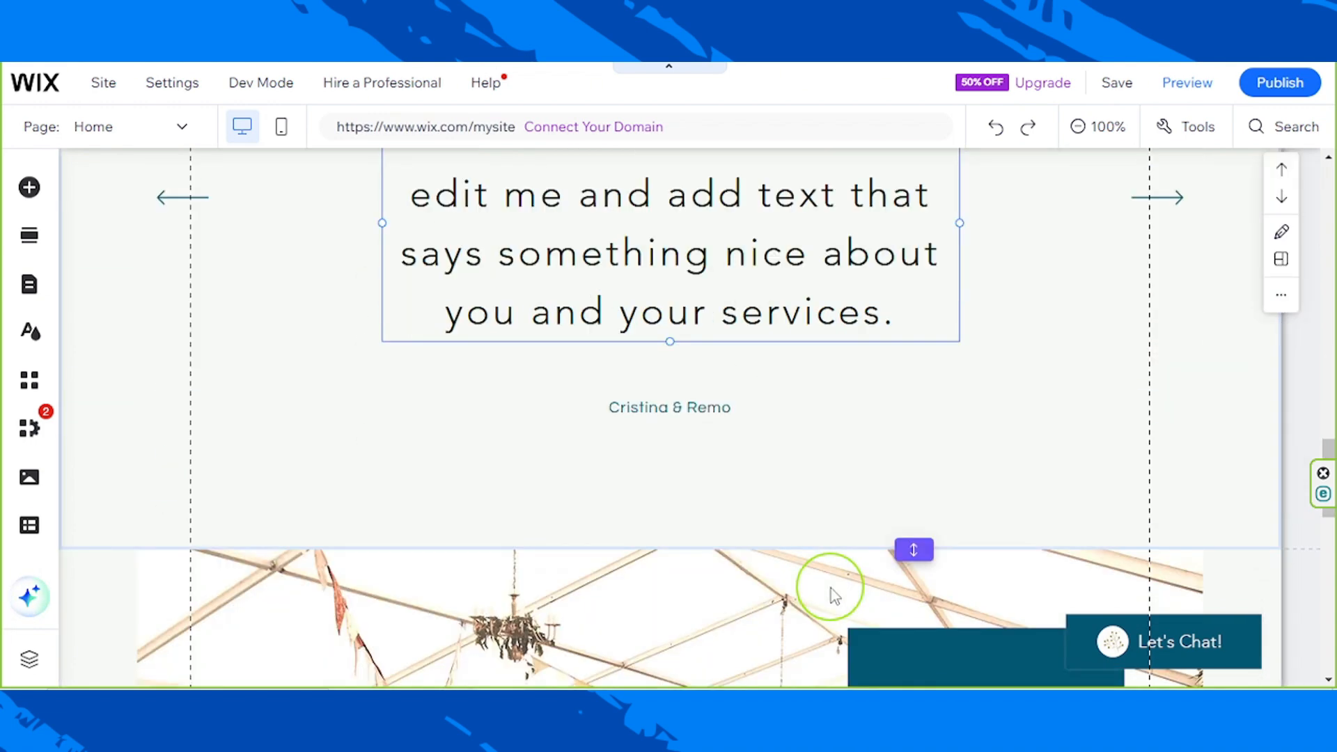
pyautogui.scroll(6, 830, 587)
pyautogui.click(1059, 390)
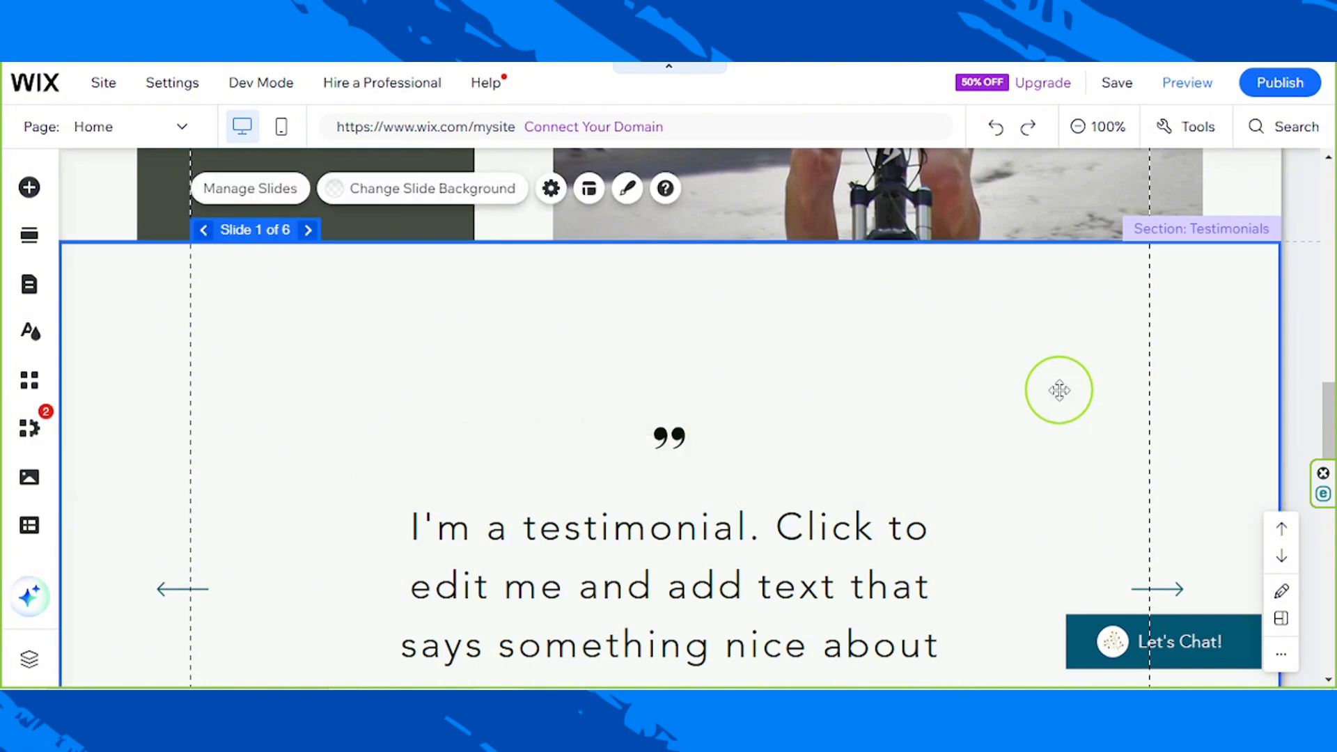
pyautogui.scroll(-3, 913, 550)
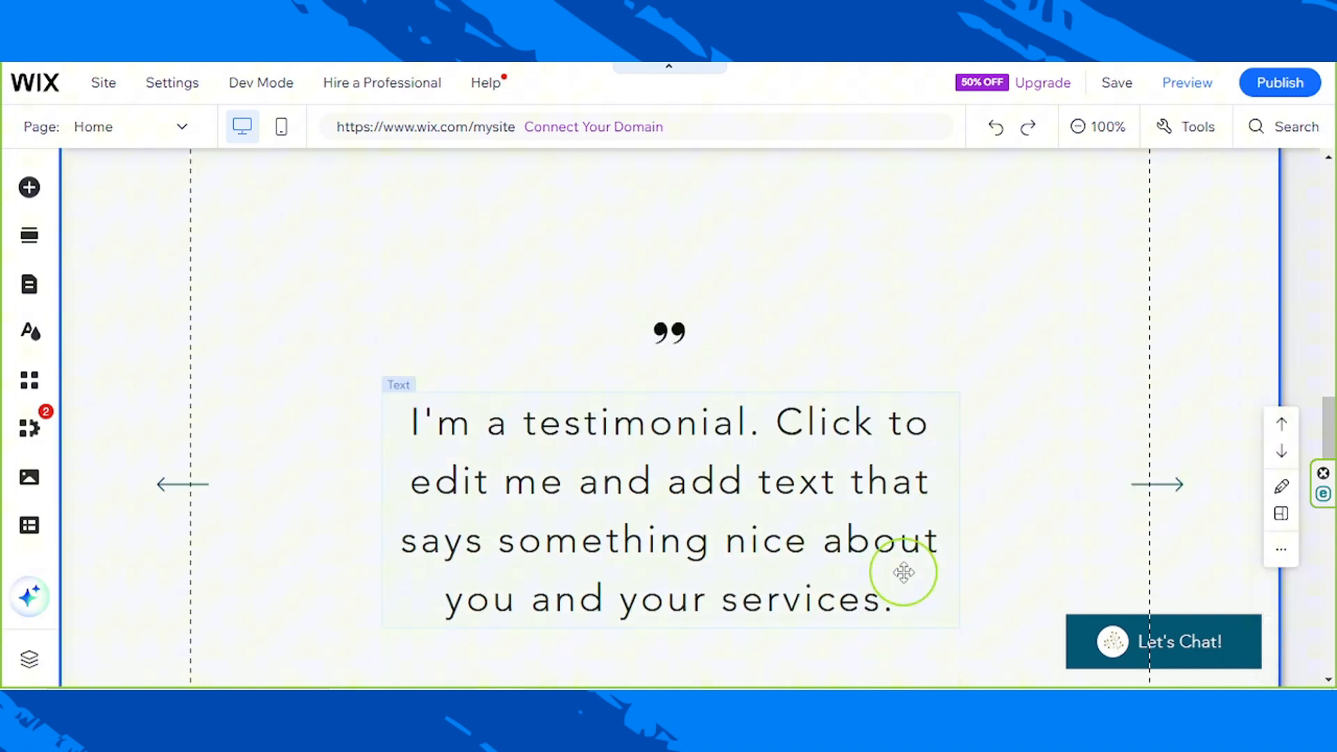
# Step: Open the first testimonial slide's quote text for editing and examine its text settings
pyautogui.click(765, 411)
pyautogui.doubleClick(764, 411)
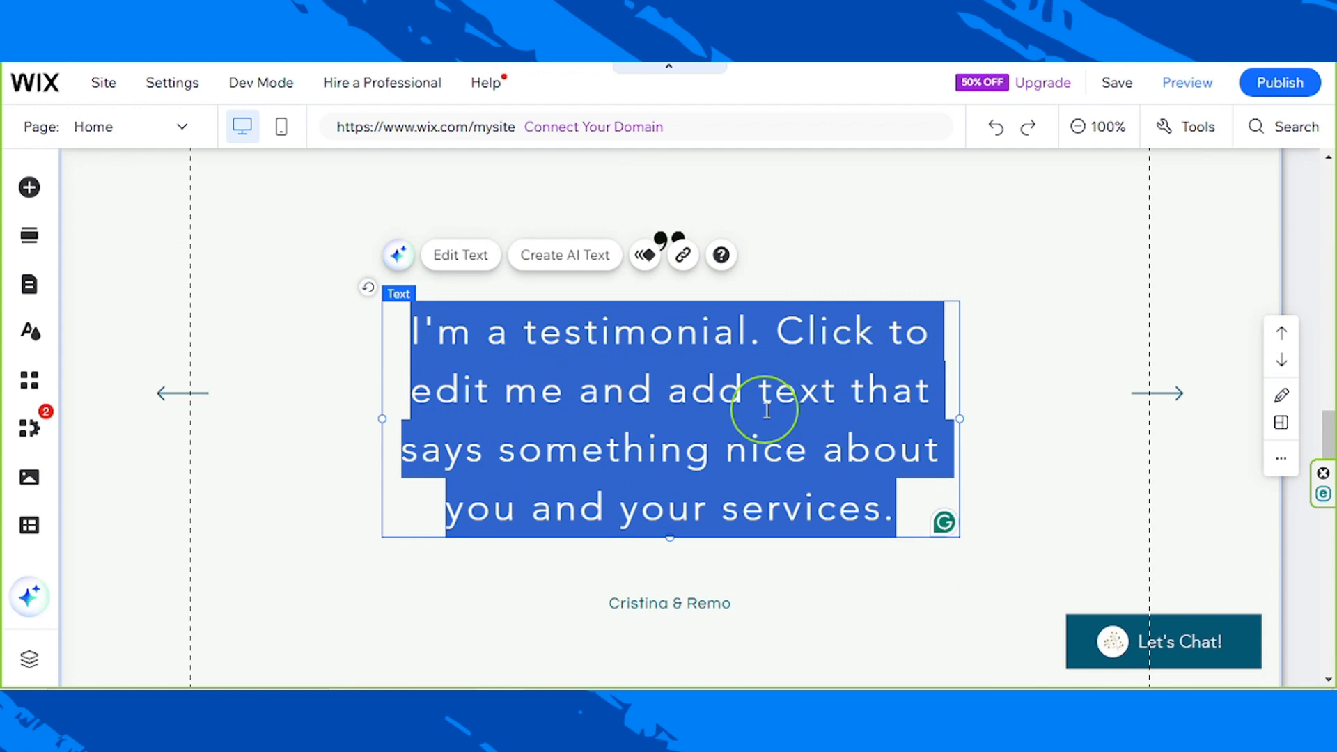
pyautogui.press('BackSpace')
pyautogui.click(1210, 200)
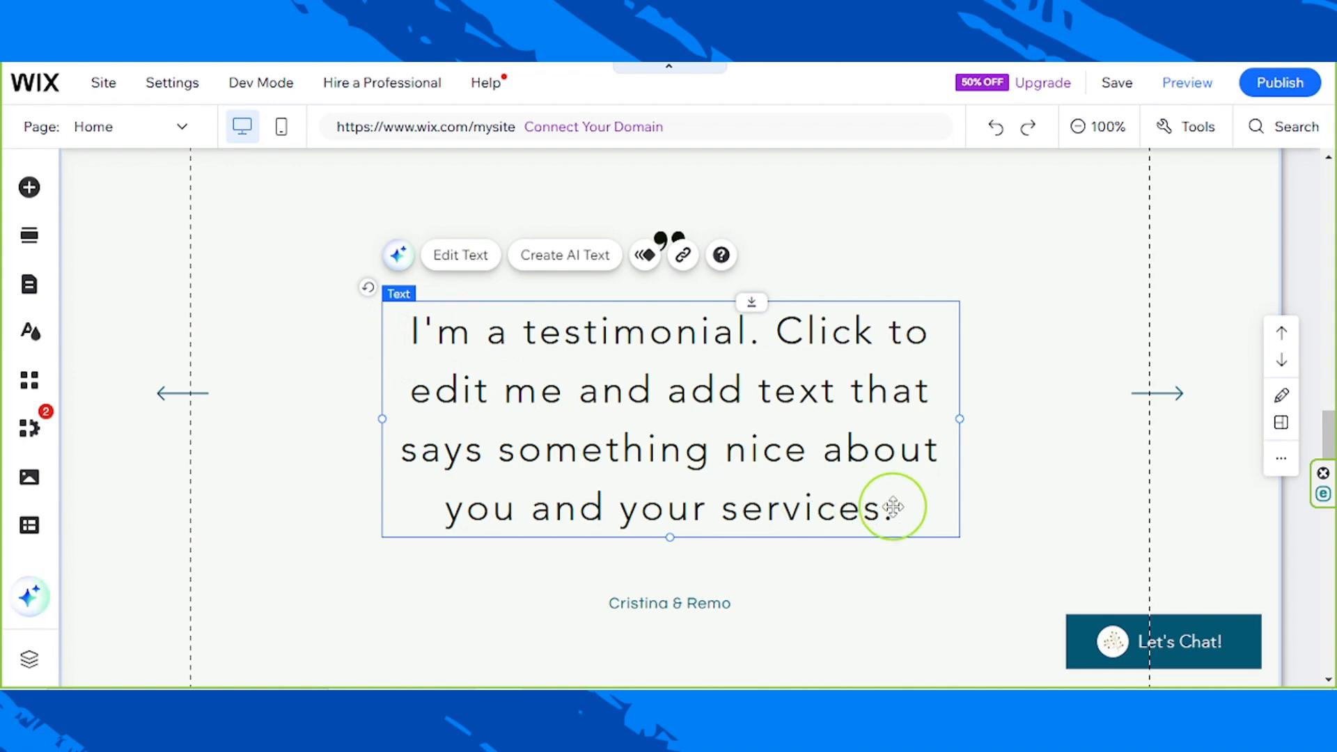
pyautogui.doubleClick(736, 418)
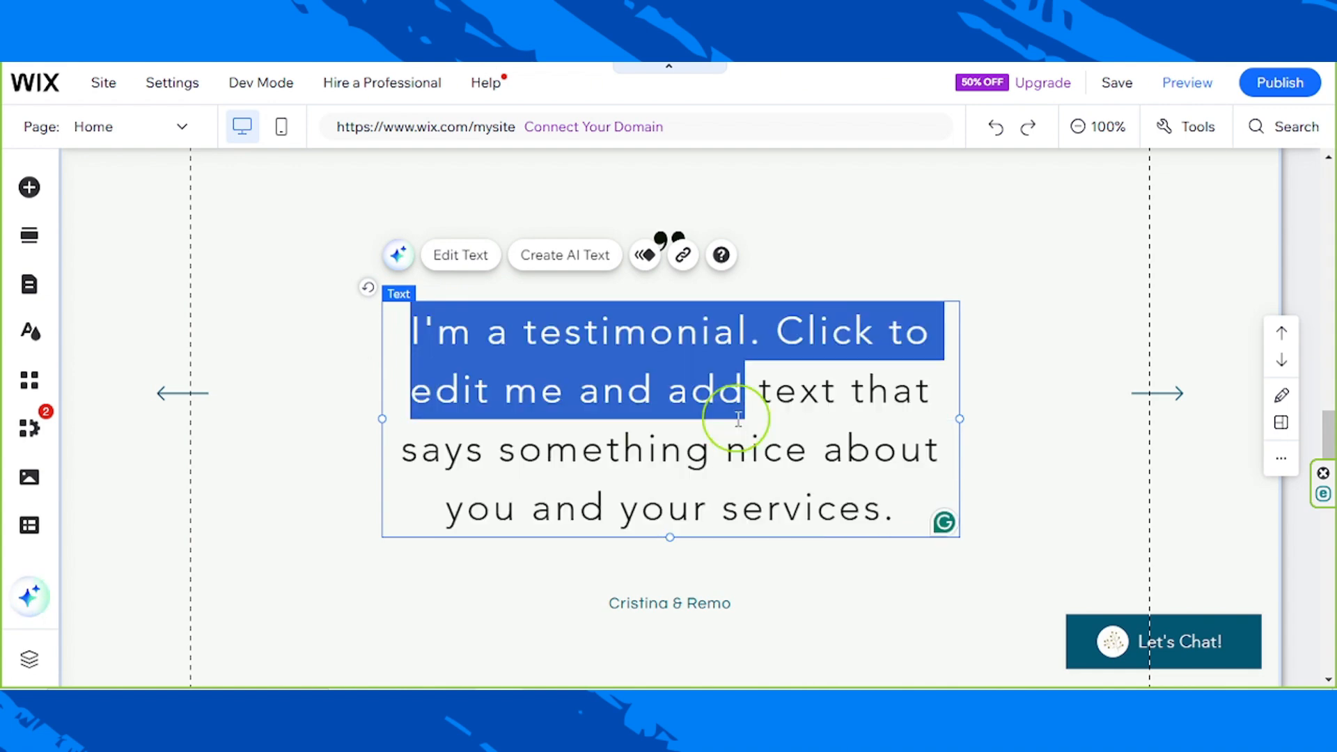
pyautogui.click(905, 514)
pyautogui.moveTo(909, 515); pyautogui.dragTo(408, 328)
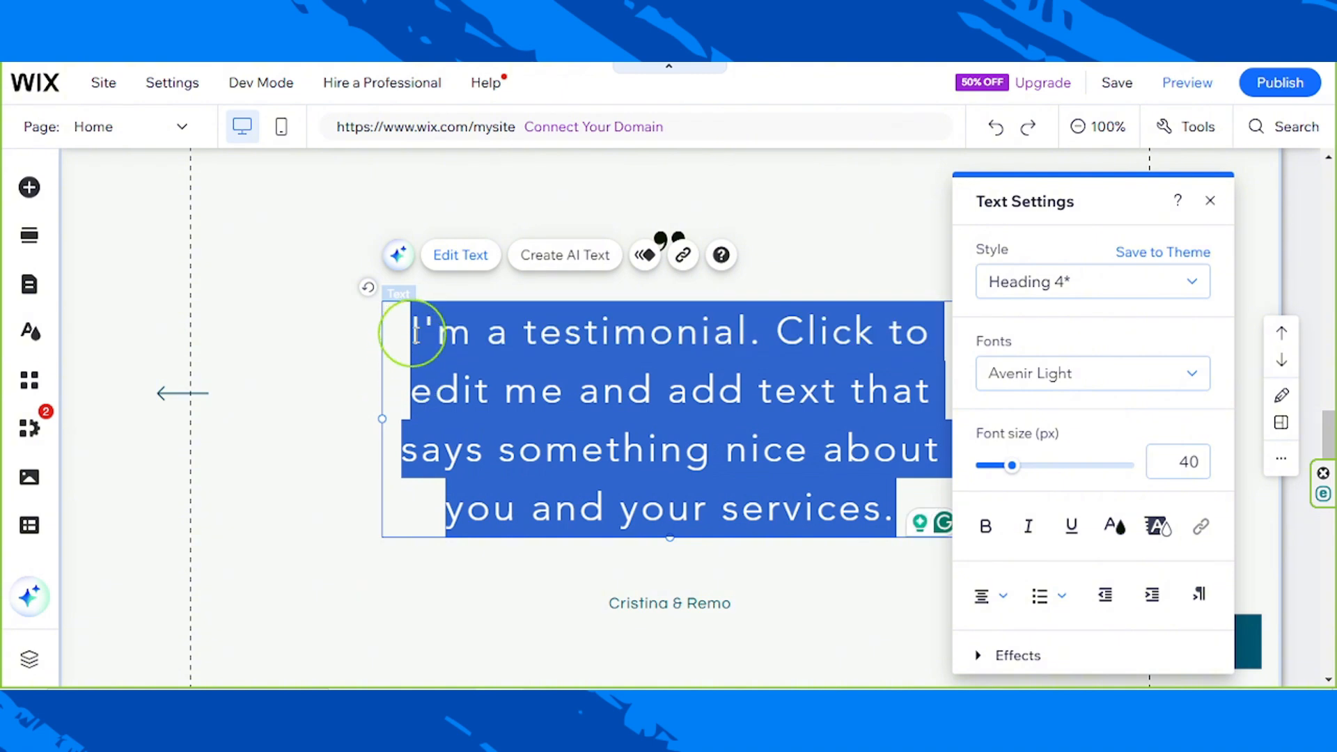
pyautogui.click(837, 629)
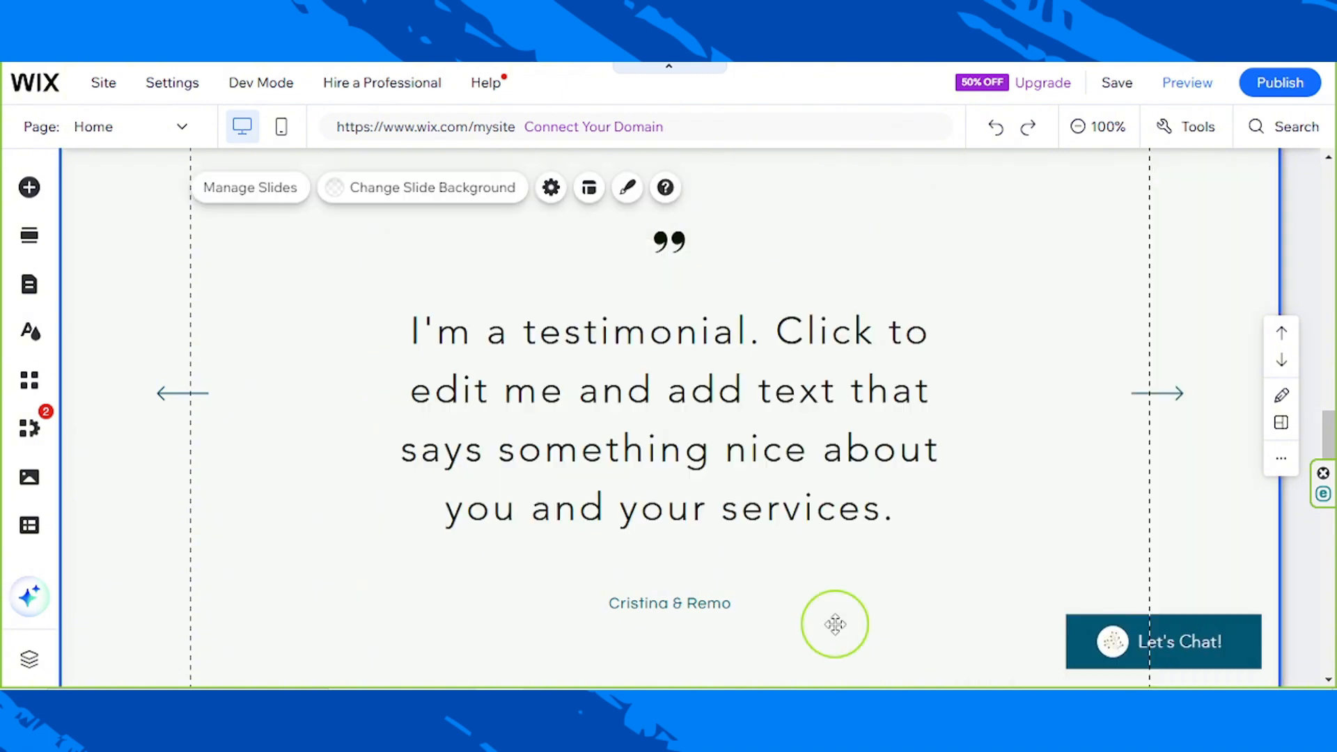
pyautogui.click(796, 462)
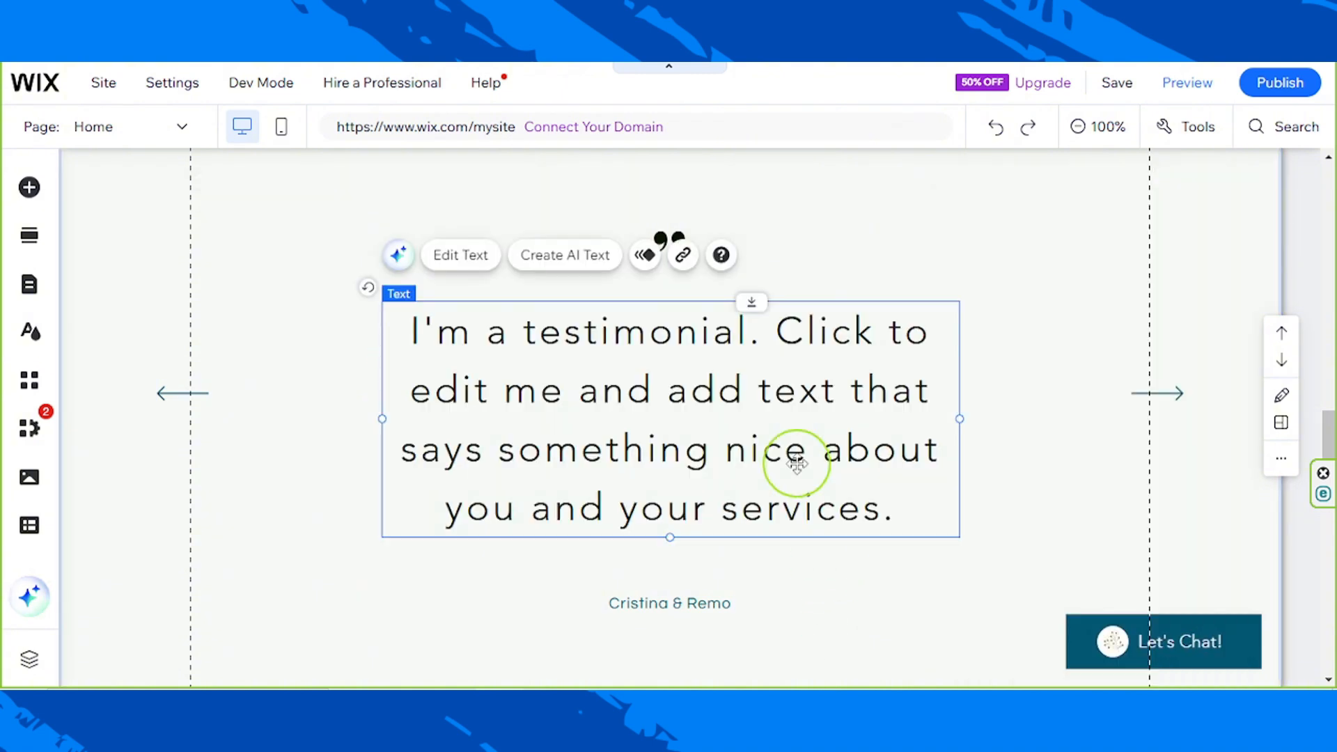
pyautogui.doubleClick(798, 463)
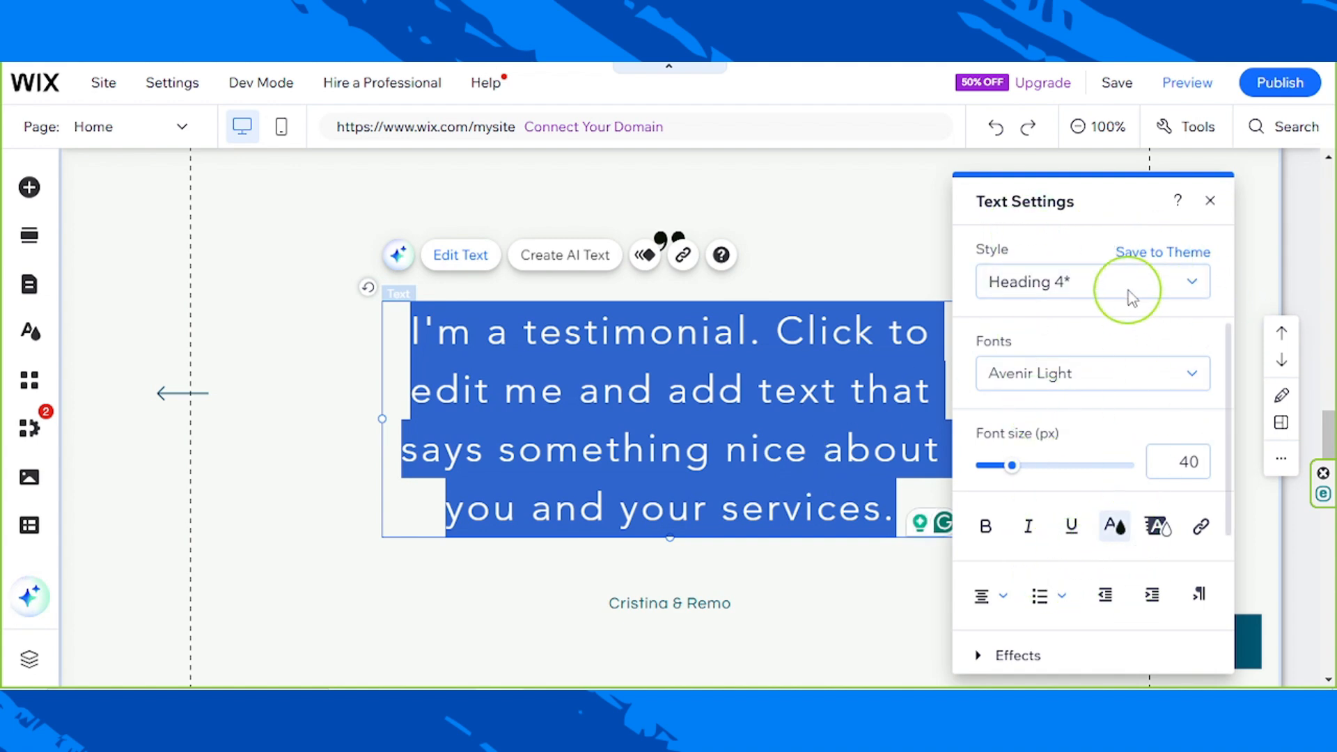
pyautogui.scroll(-3, 1086, 418)
pyautogui.scroll(1, 1083, 418)
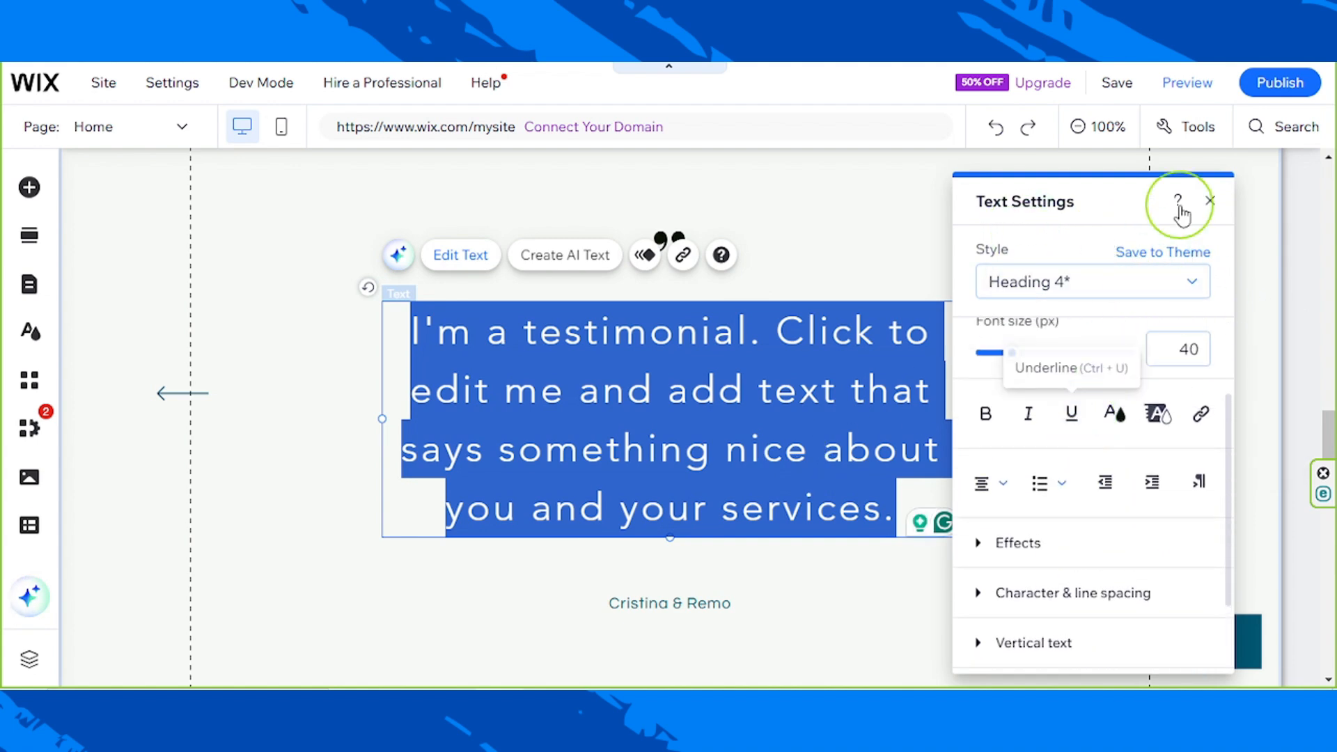
pyautogui.click(1210, 201)
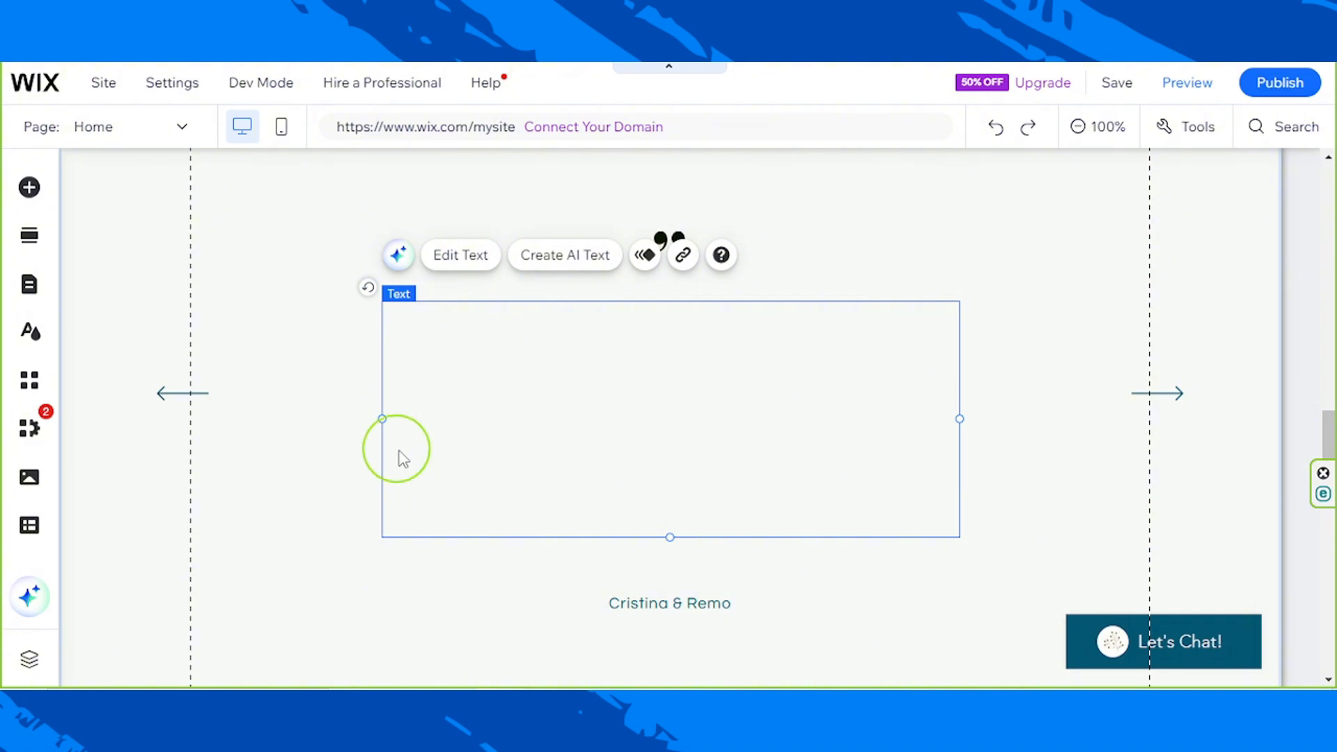
# Step: Delete the plant vector art between the GALLERY heading and the tagline in the gallery section
pyautogui.scroll(-4, 1006, 585)
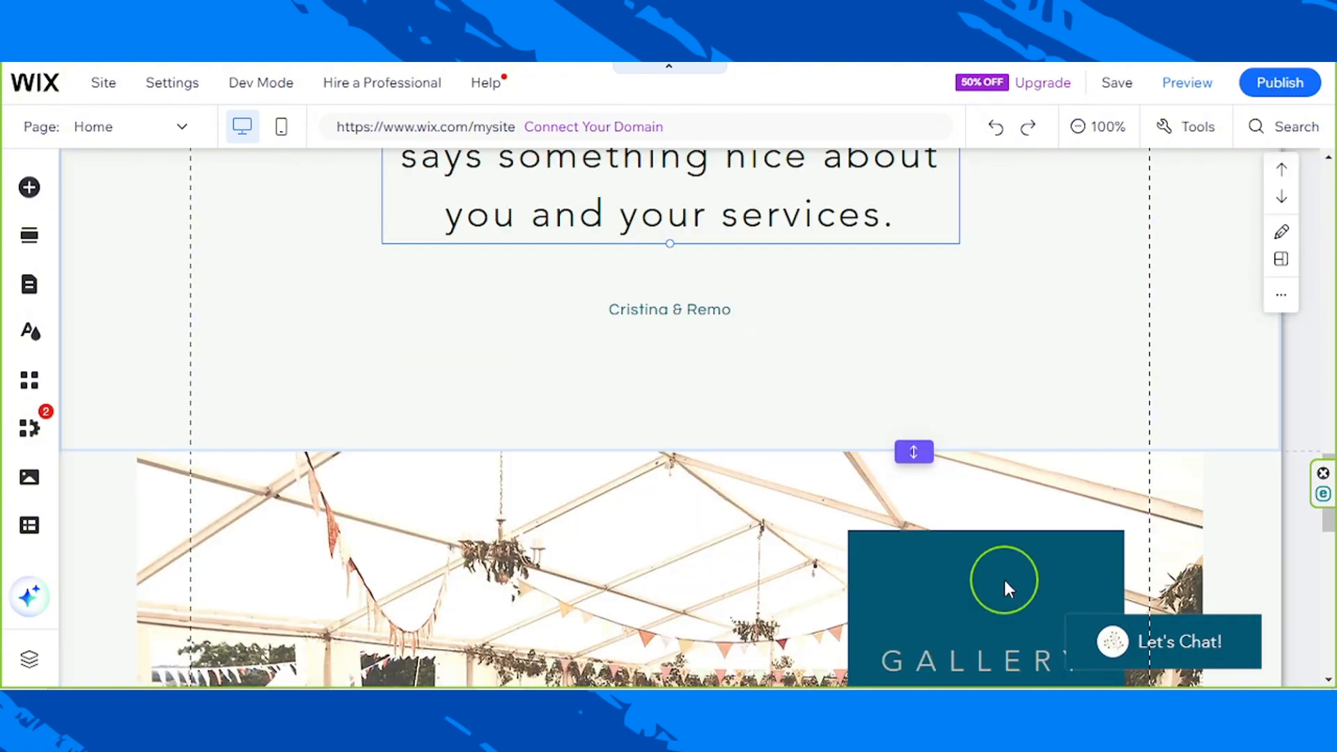
pyautogui.scroll(-3, 1004, 578)
pyautogui.scroll(-1, 1004, 589)
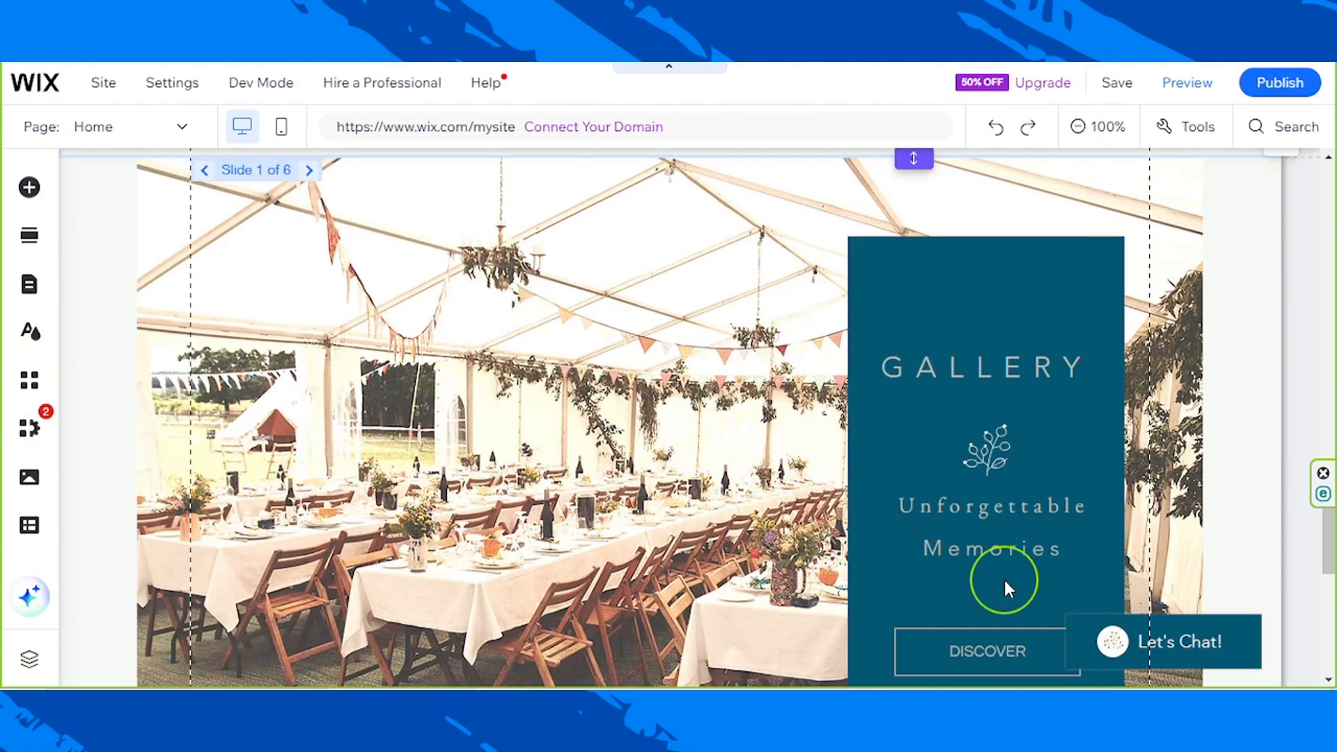
pyautogui.scroll(-3, 1004, 589)
pyautogui.scroll(1, 1004, 579)
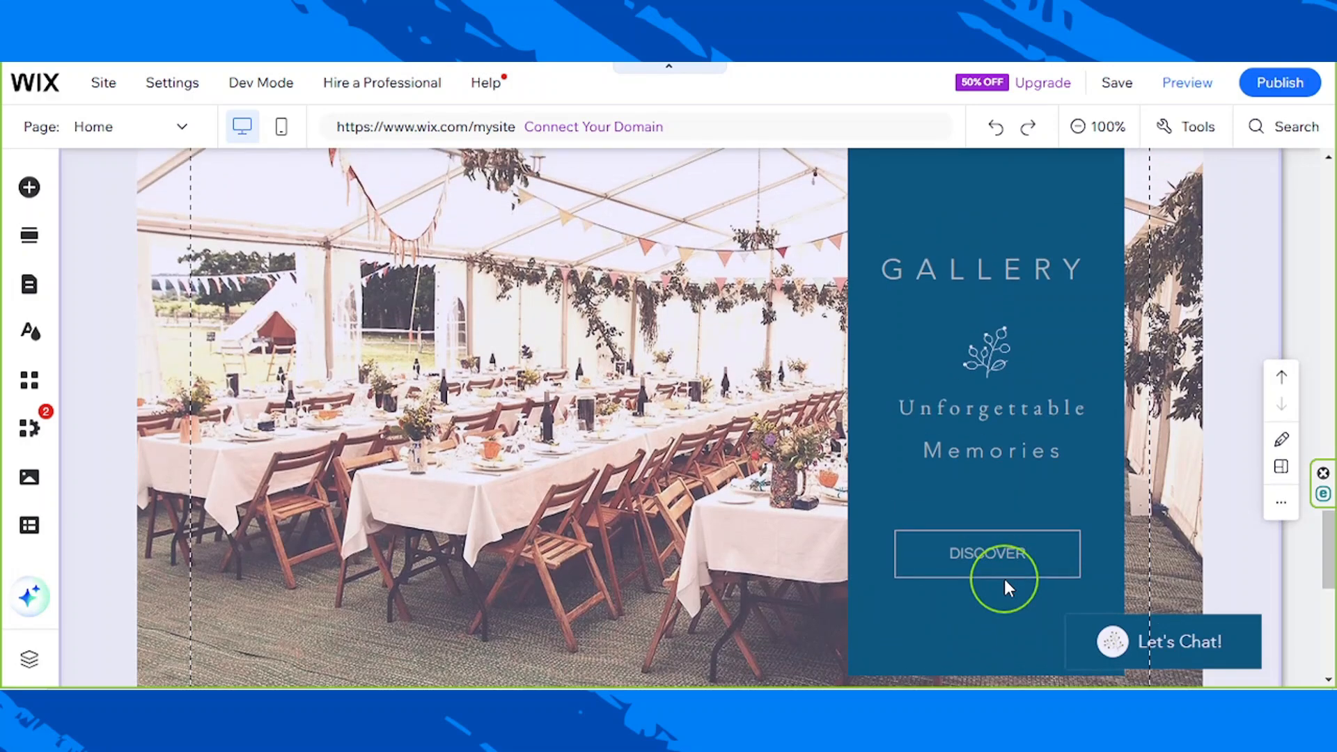
pyautogui.scroll(2, 1010, 571)
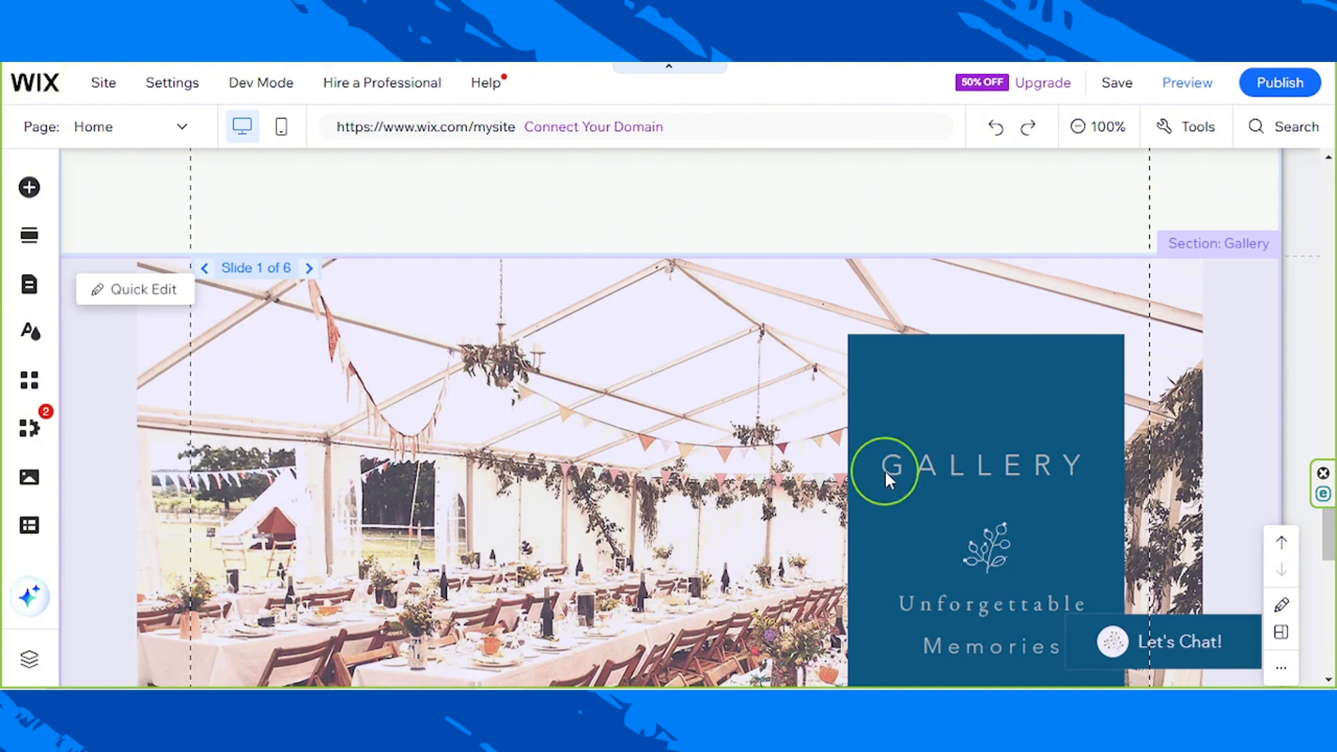
pyautogui.scroll(-2, 886, 469)
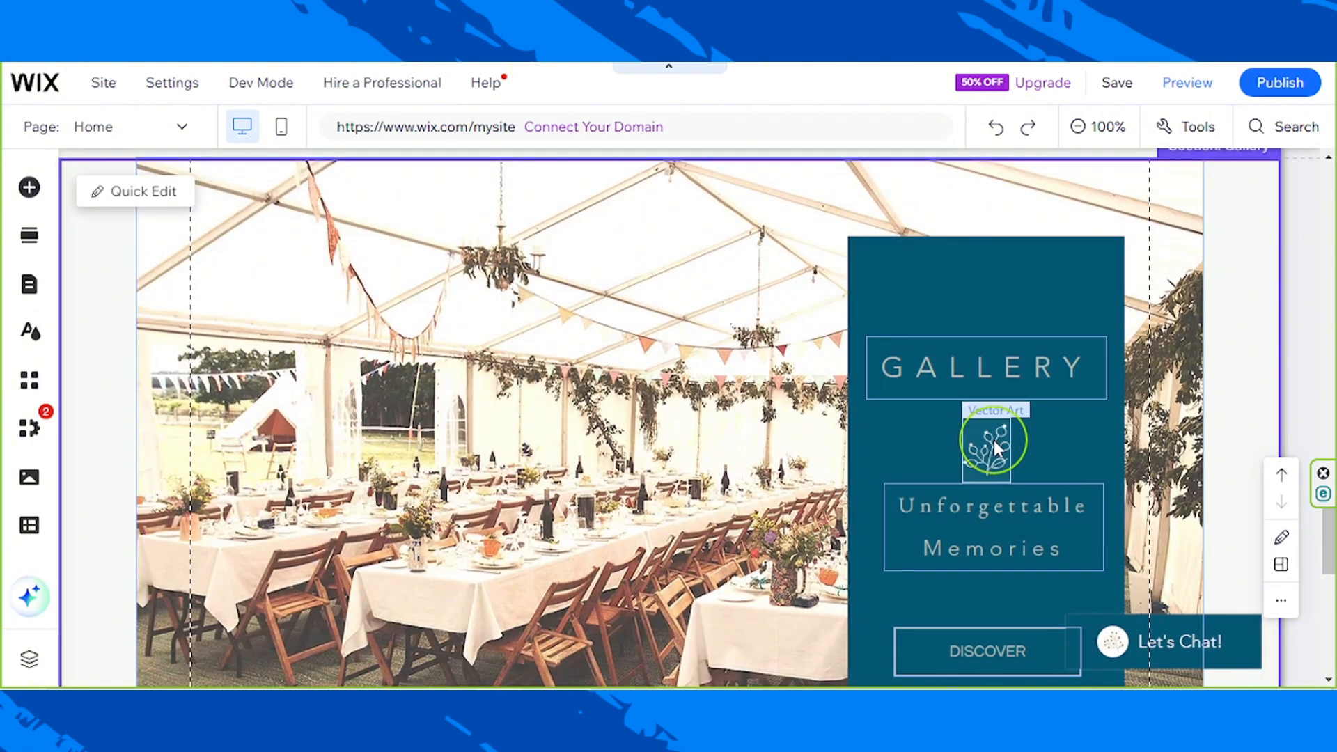
pyautogui.click(993, 440)
pyautogui.press('Delete')
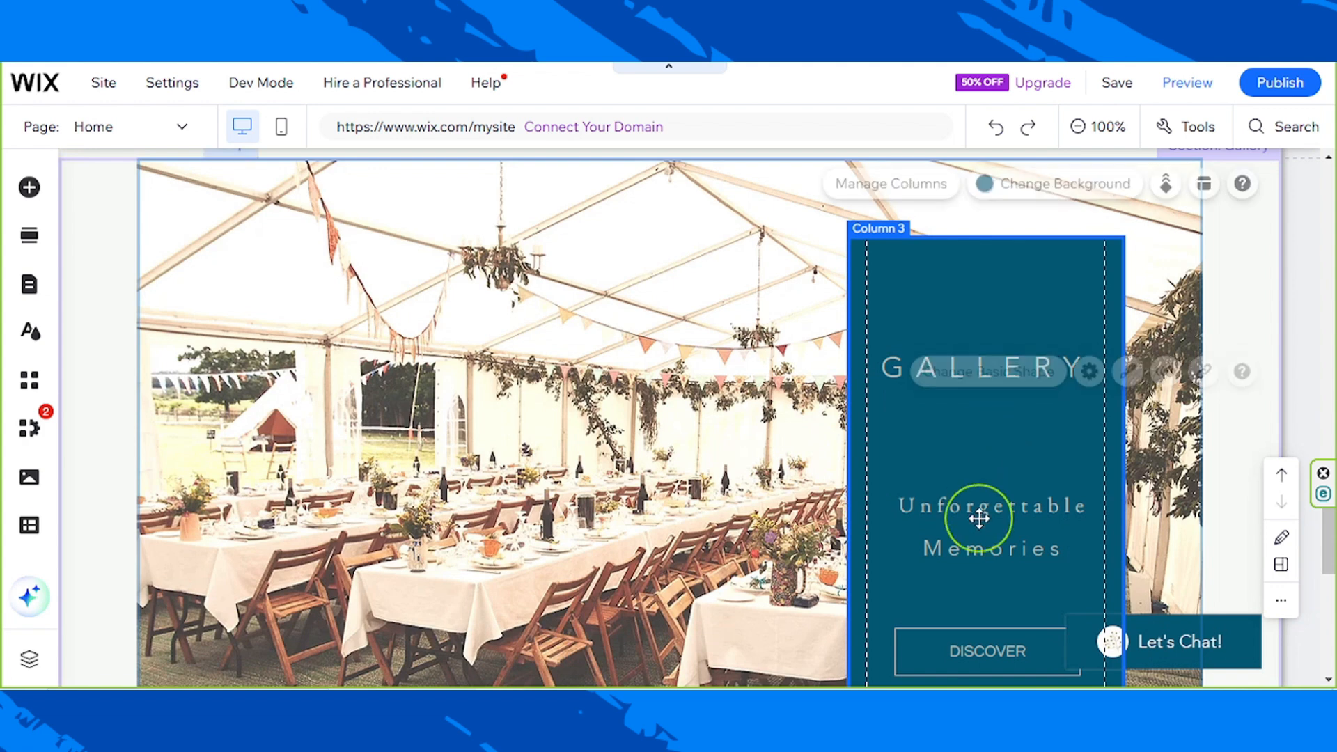
# Step: Set the GALLERY heading's text color to white
pyautogui.click(923, 368)
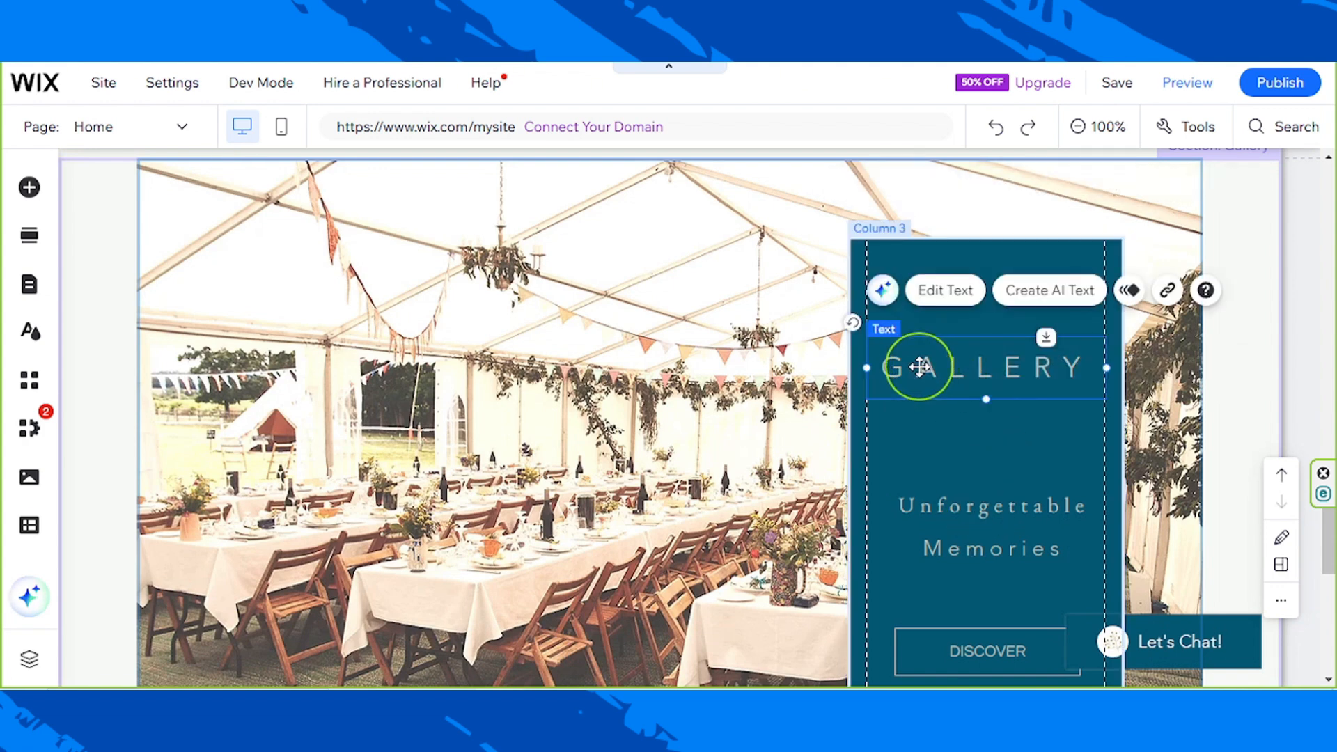
pyautogui.click(952, 299)
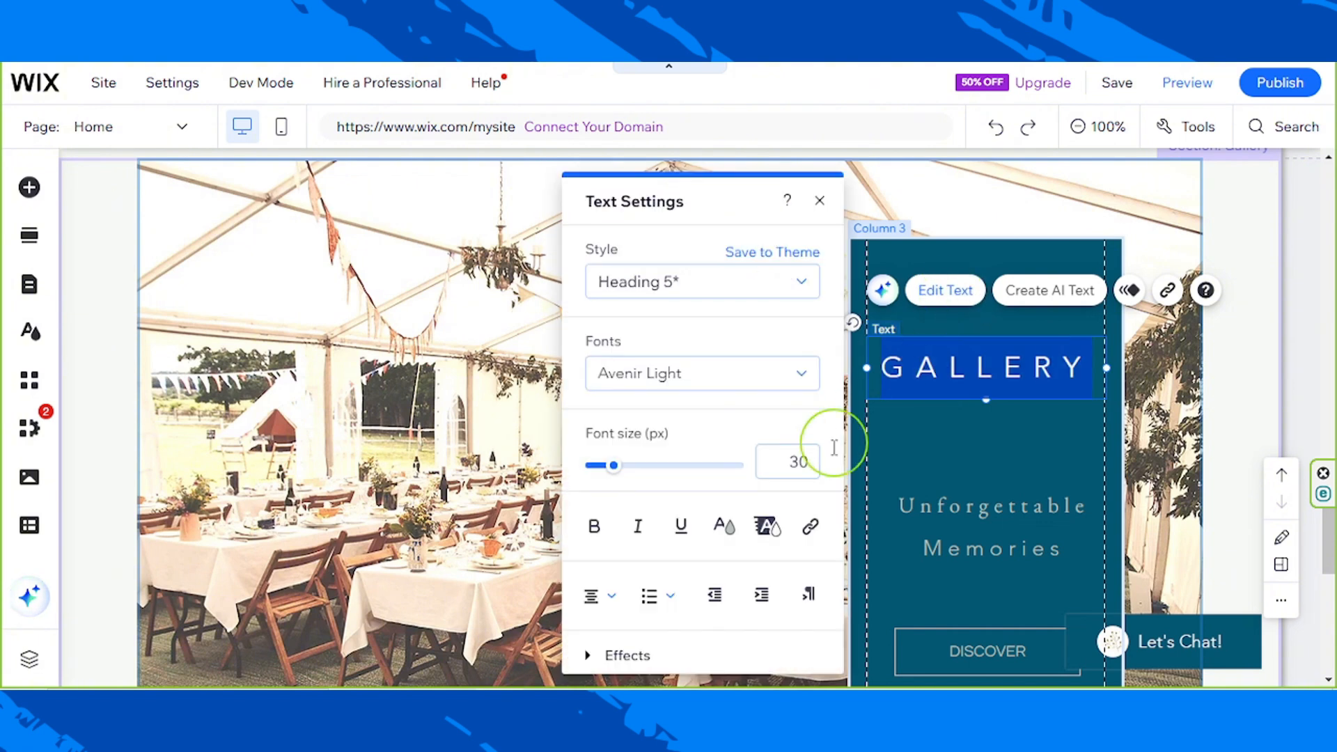
pyautogui.click(721, 532)
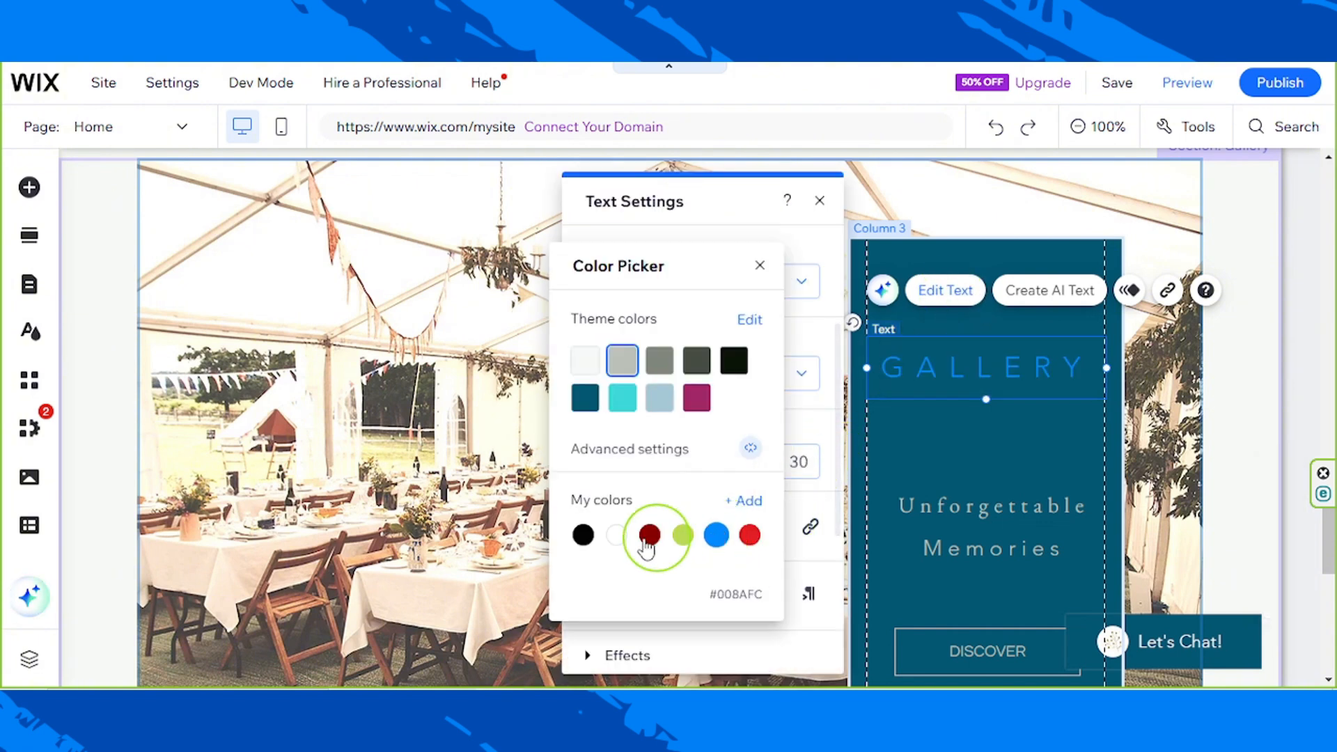
pyautogui.click(1011, 511)
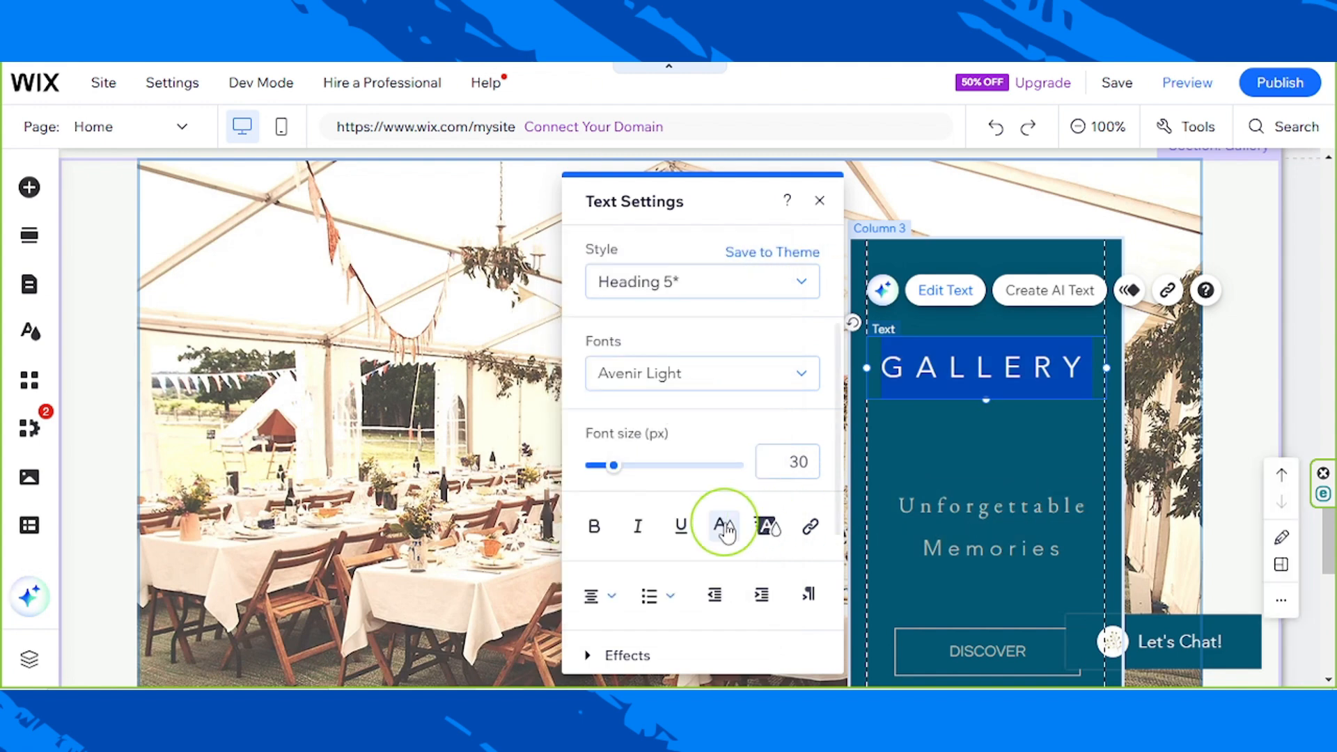
# Step: Change the gallery tagline to "Unforgettable snaps!" and set its text color to white #FFFFFF
pyautogui.click(999, 519)
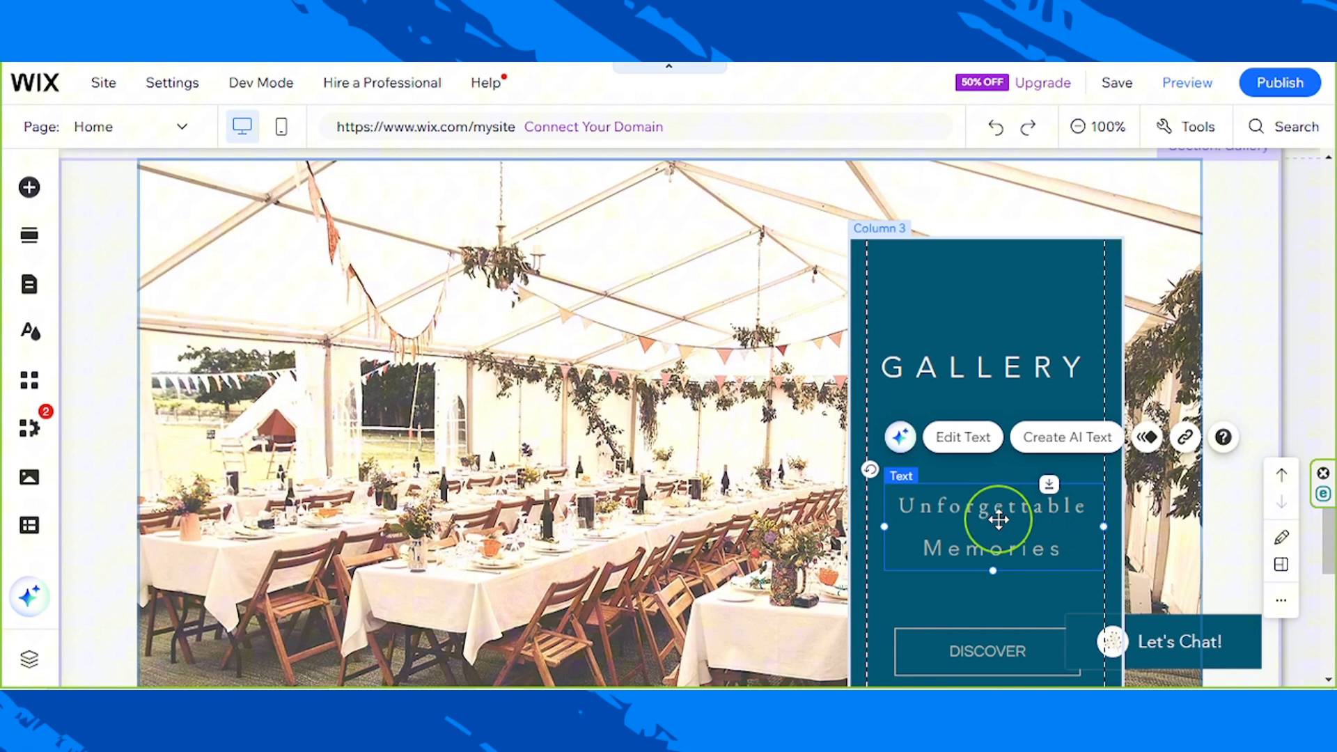
pyautogui.click(988, 438)
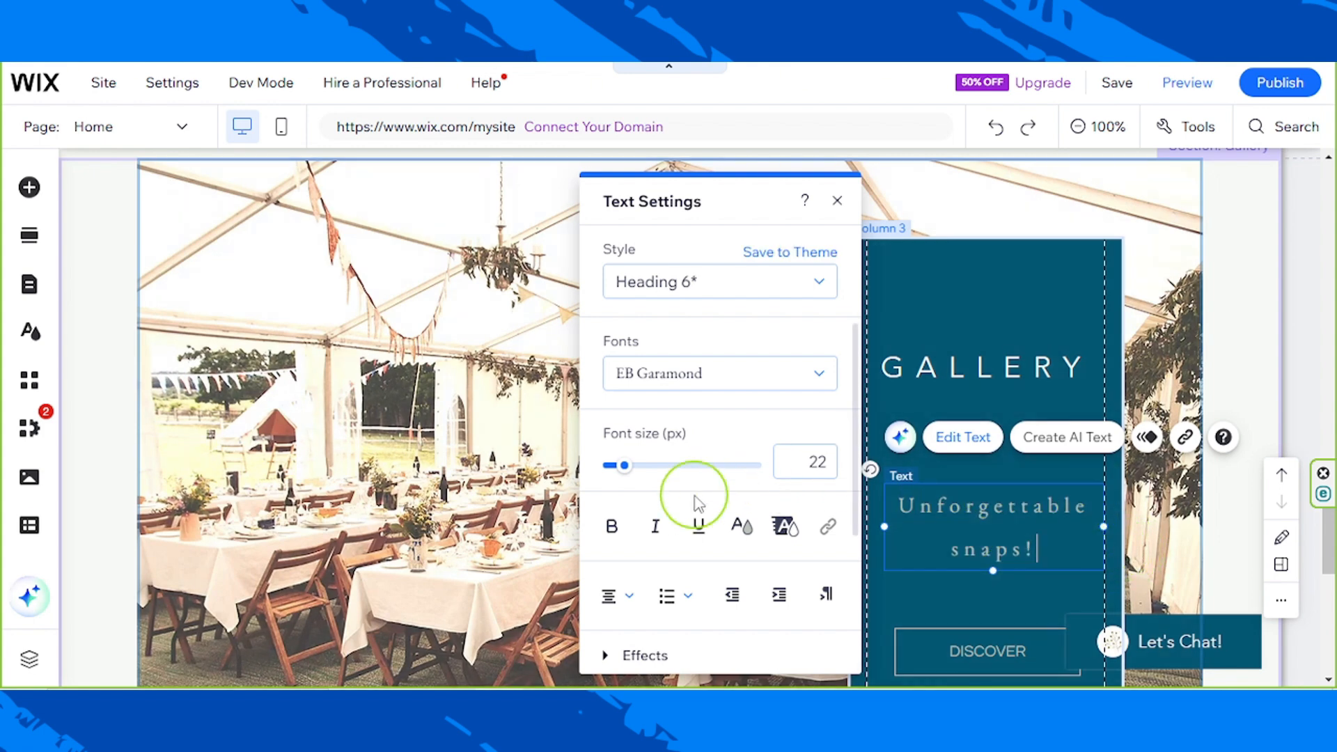
pyautogui.moveTo(1042, 548); pyautogui.dragTo(869, 479)
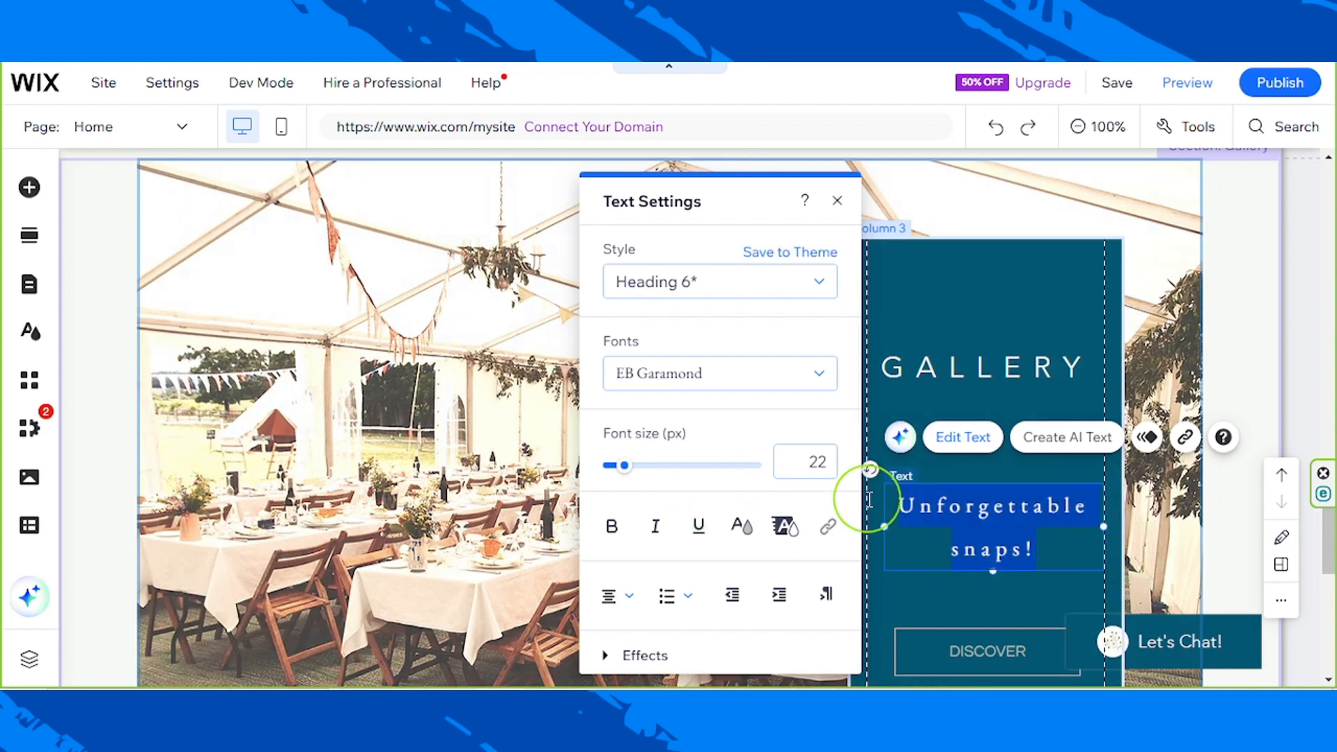
pyautogui.click(745, 531)
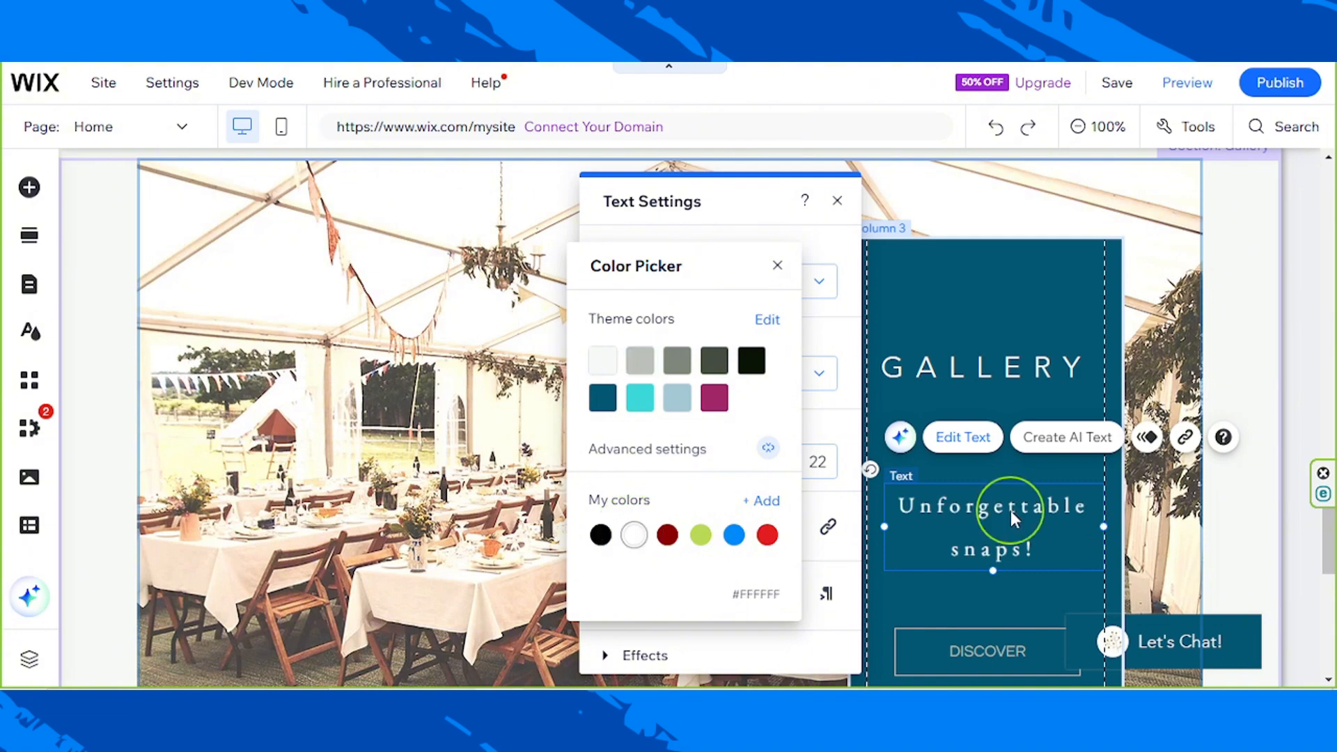
pyautogui.click(1008, 560)
# Step: Move the "Unforgettable snaps!" text slightly up toward the GALLERY heading
pyautogui.click(1136, 552)
pyautogui.click(991, 553)
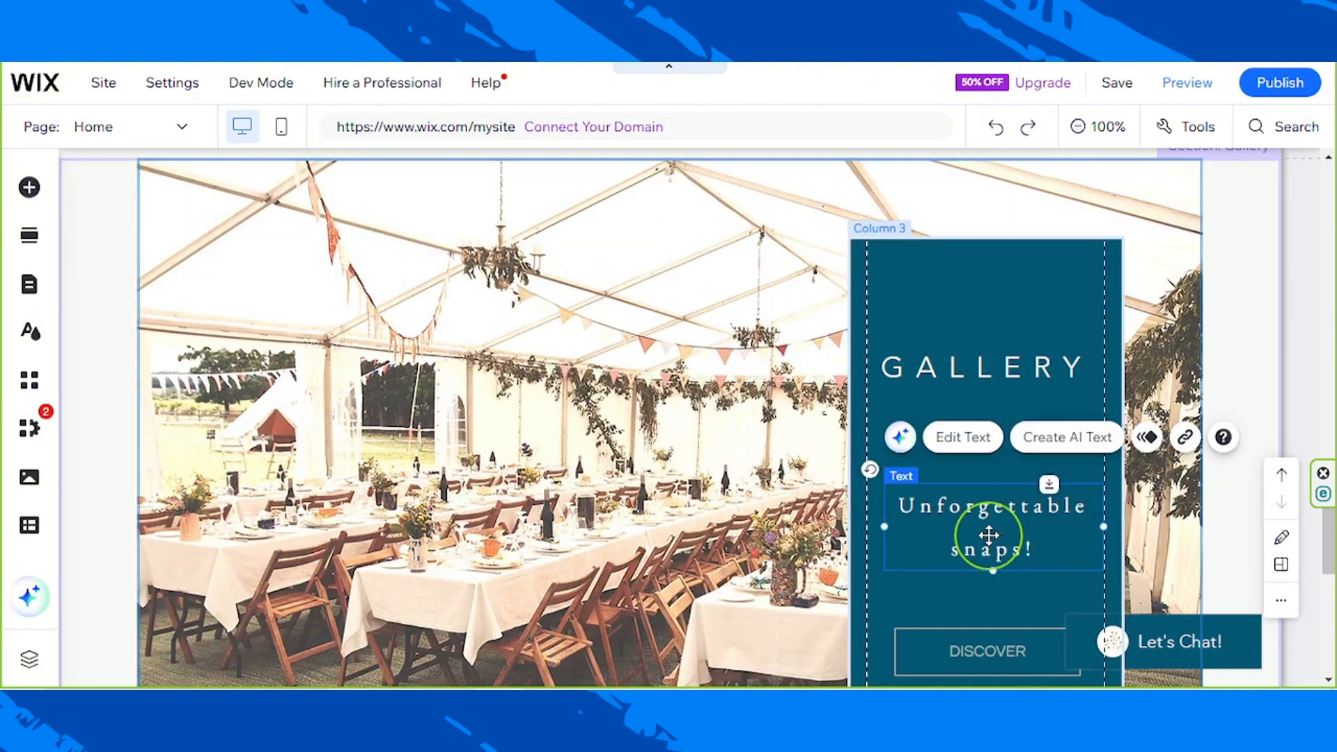
pyautogui.moveTo(989, 536)
pyautogui.mouseDown()
pyautogui.moveTo(990, 514)
pyautogui.moveTo(990, 528)
pyautogui.mouseUp()
# Step: Set the text color of the DISCOVER button in the gallery panel to white #FFFFFF
pyautogui.scroll(-1, 989, 531)
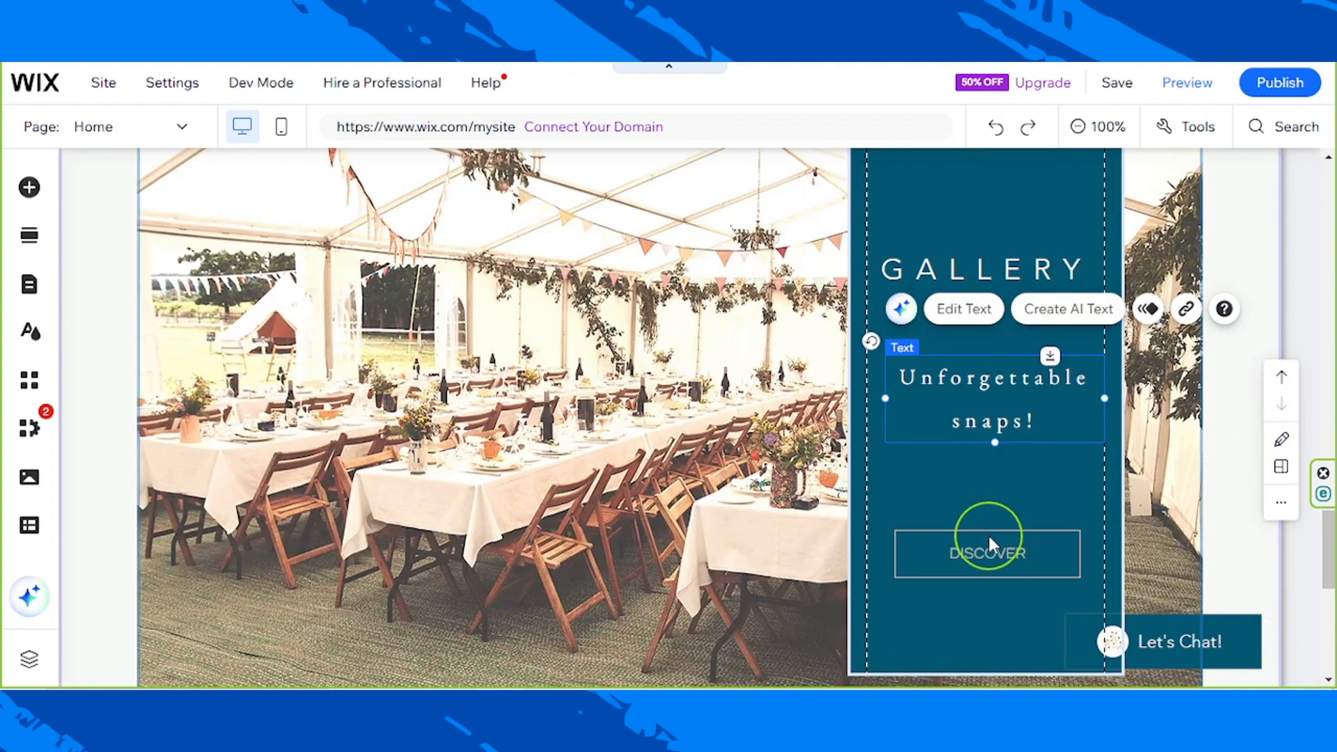
pyautogui.click(990, 551)
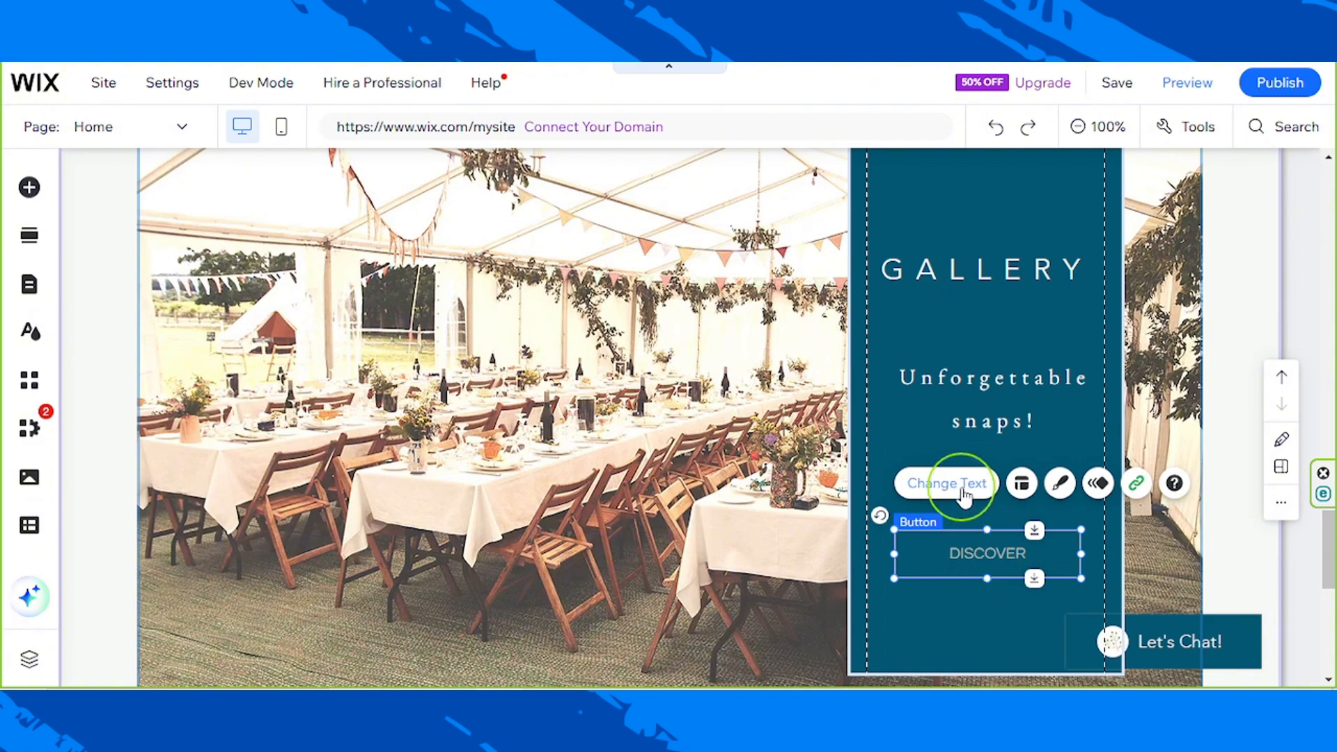
pyautogui.click(1061, 486)
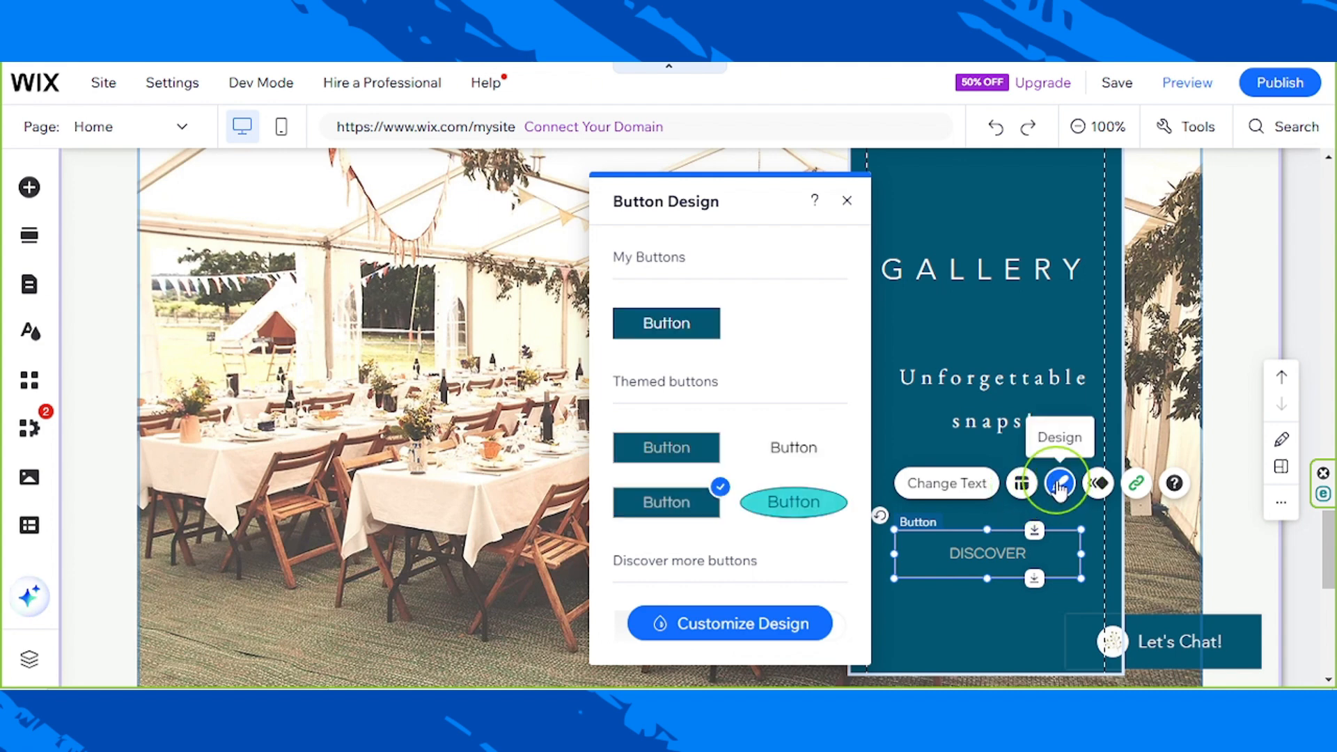
pyautogui.click(669, 625)
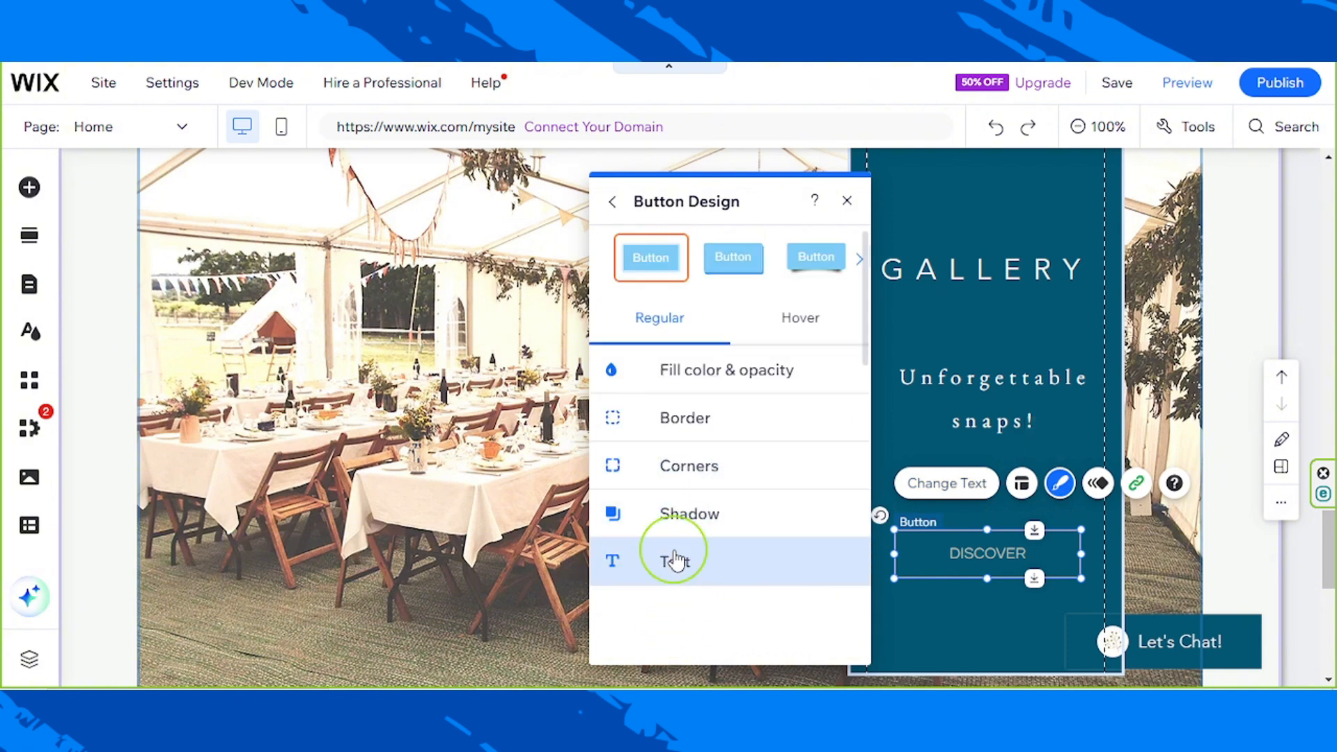
pyautogui.click(675, 559)
pyautogui.click(832, 420)
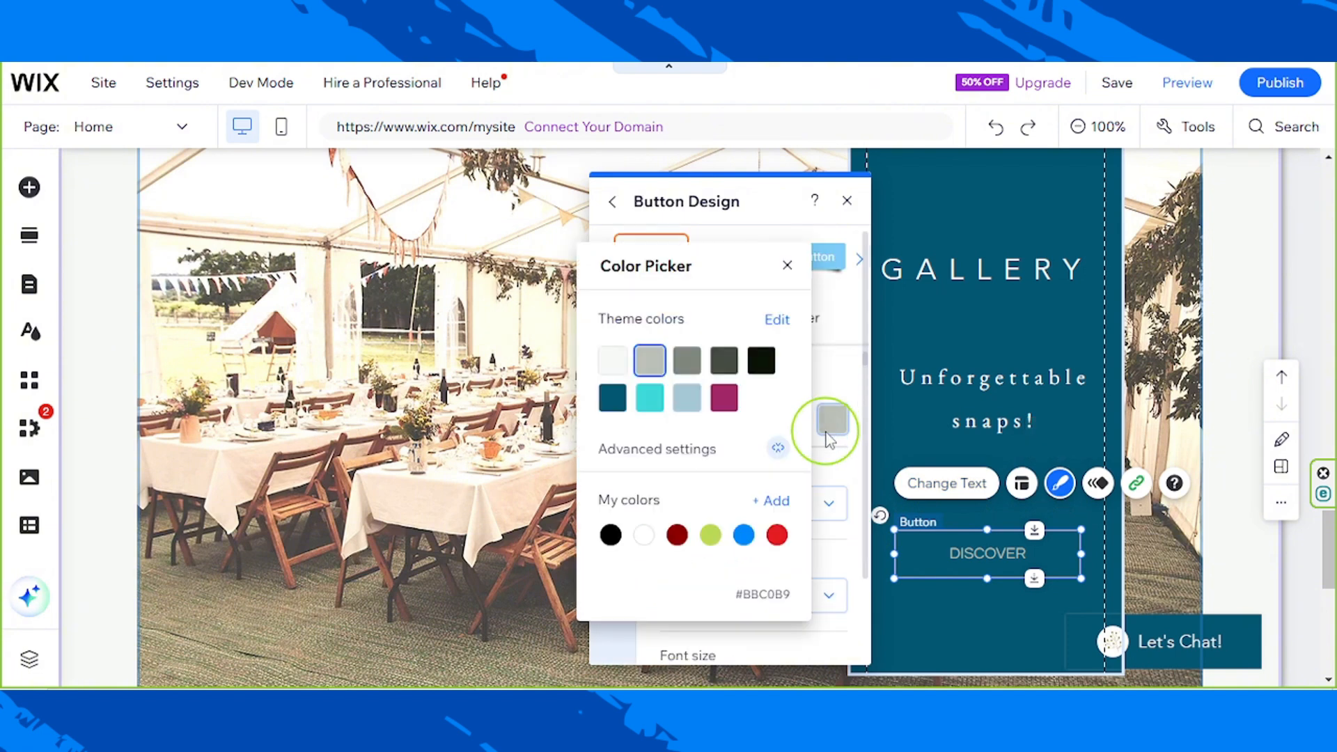
pyautogui.click(644, 535)
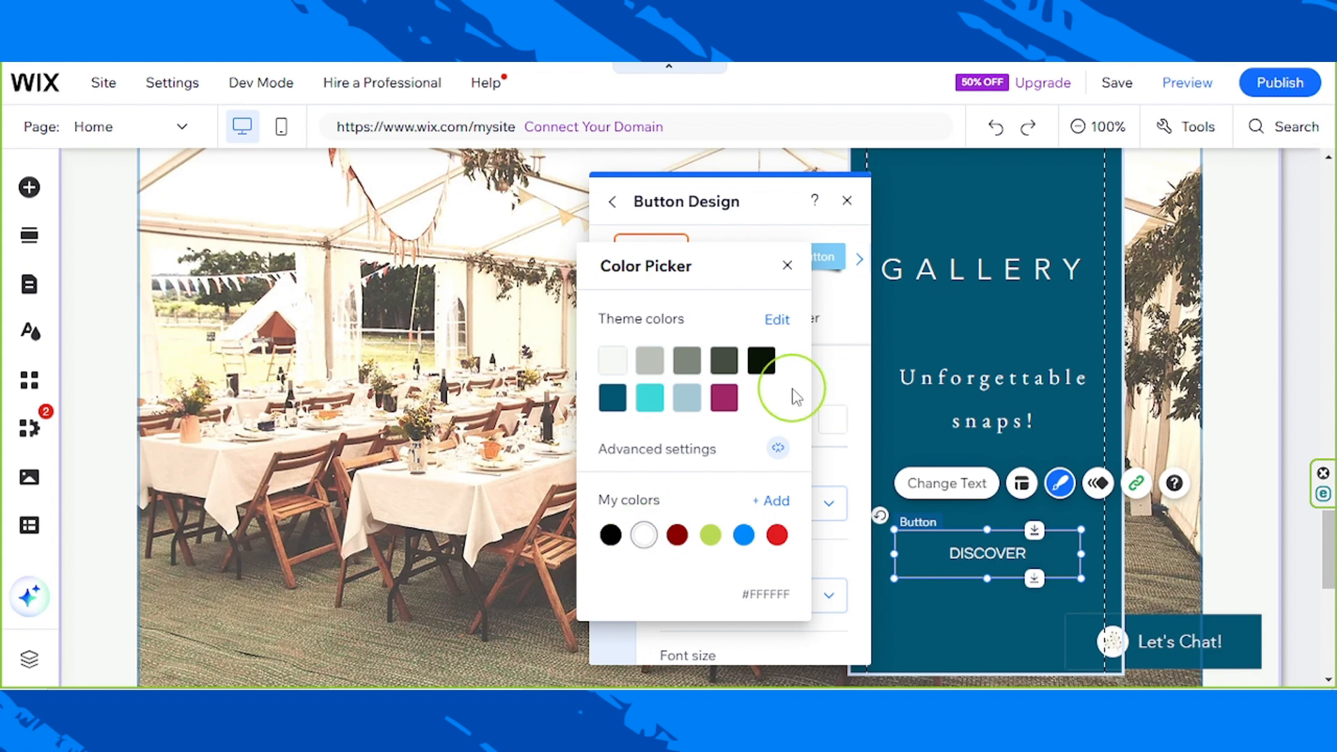
pyautogui.click(785, 267)
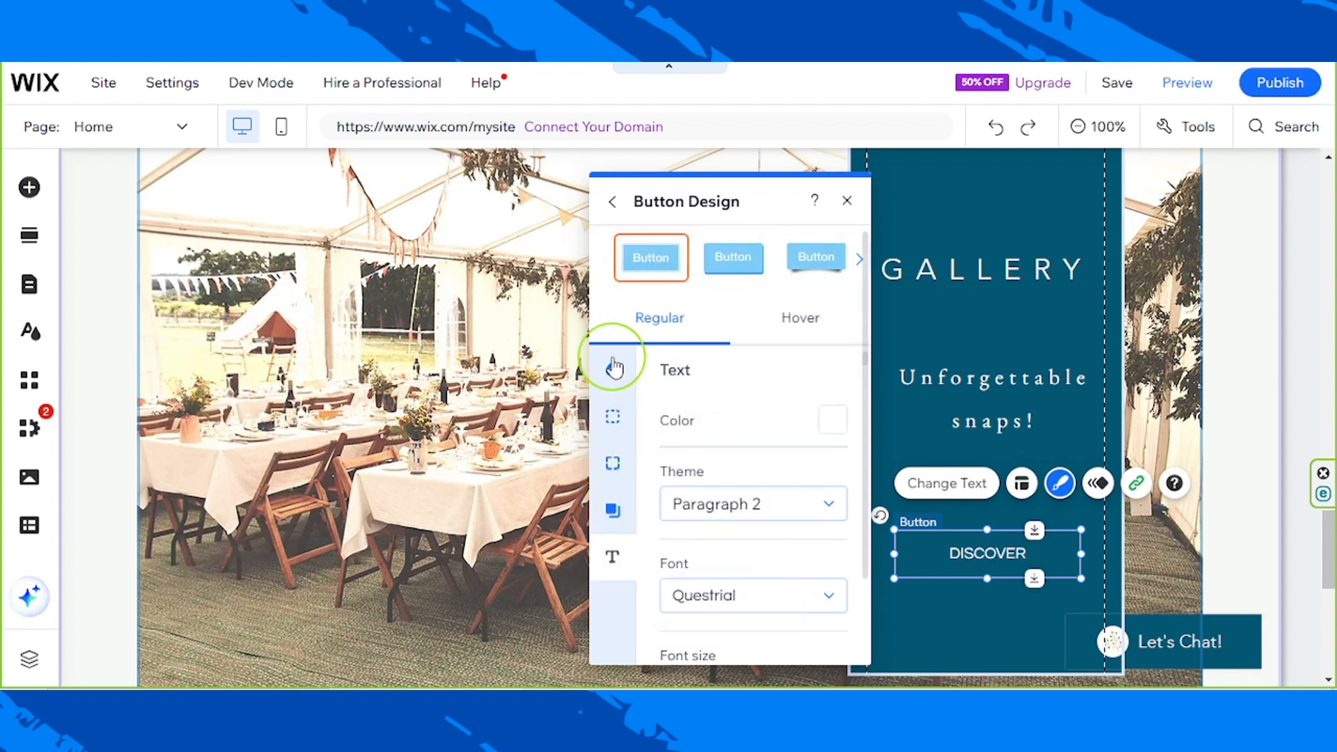
pyautogui.click(612, 204)
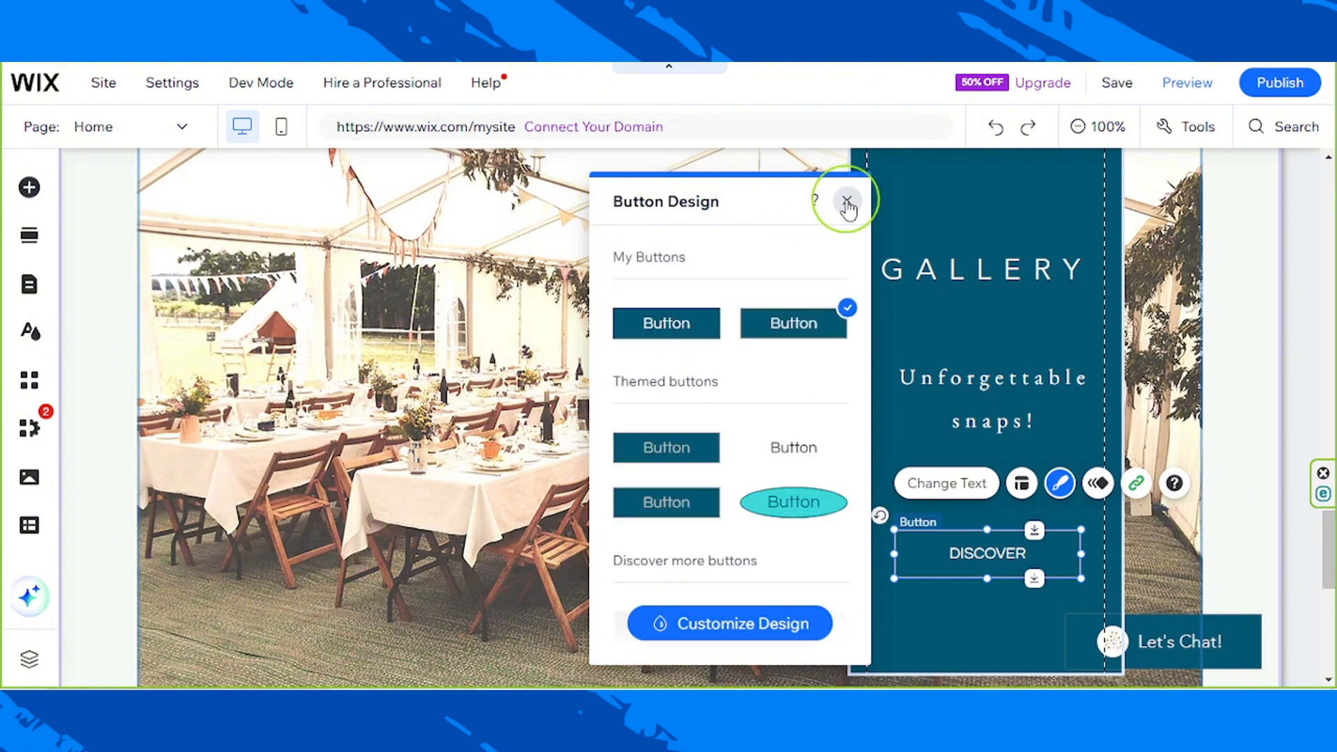
pyautogui.click(847, 203)
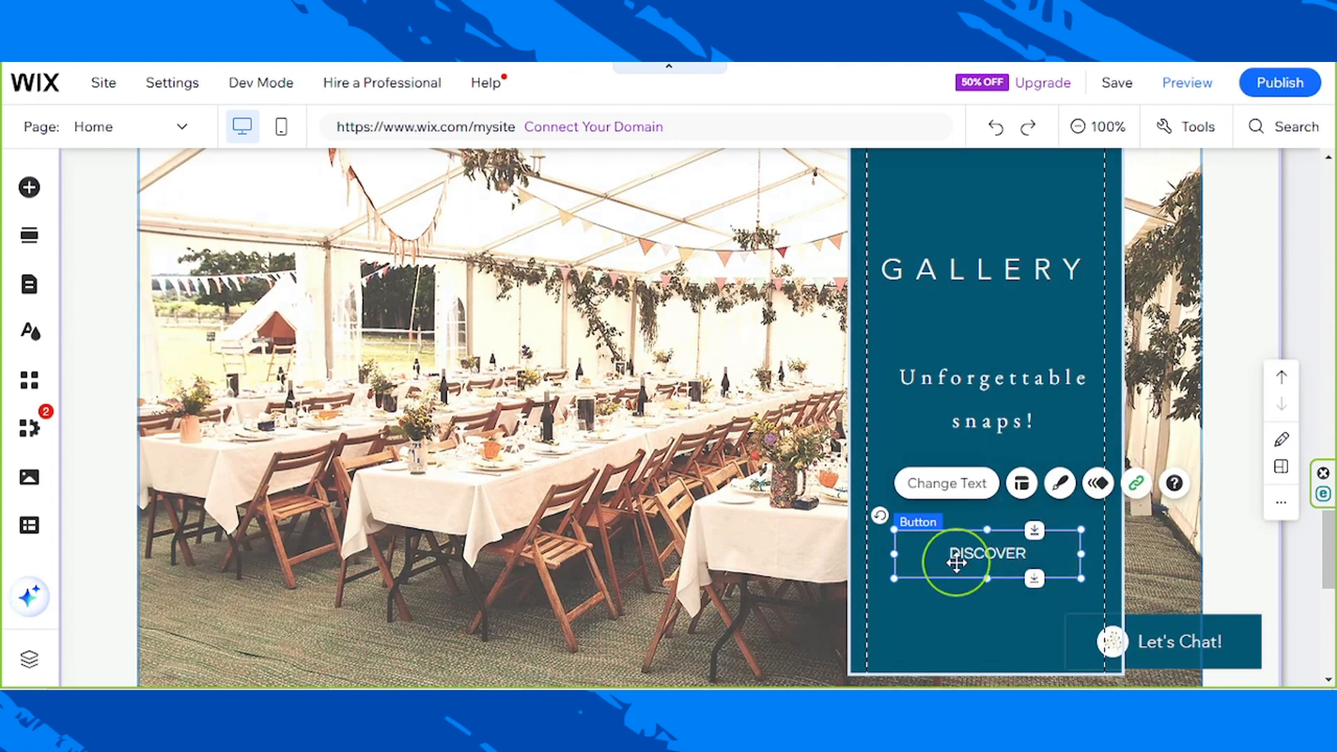
# Step: Examine the footer's address, contact details, copyright text, social bar and BOOK NOW button
pyautogui.scroll(-2, 955, 559)
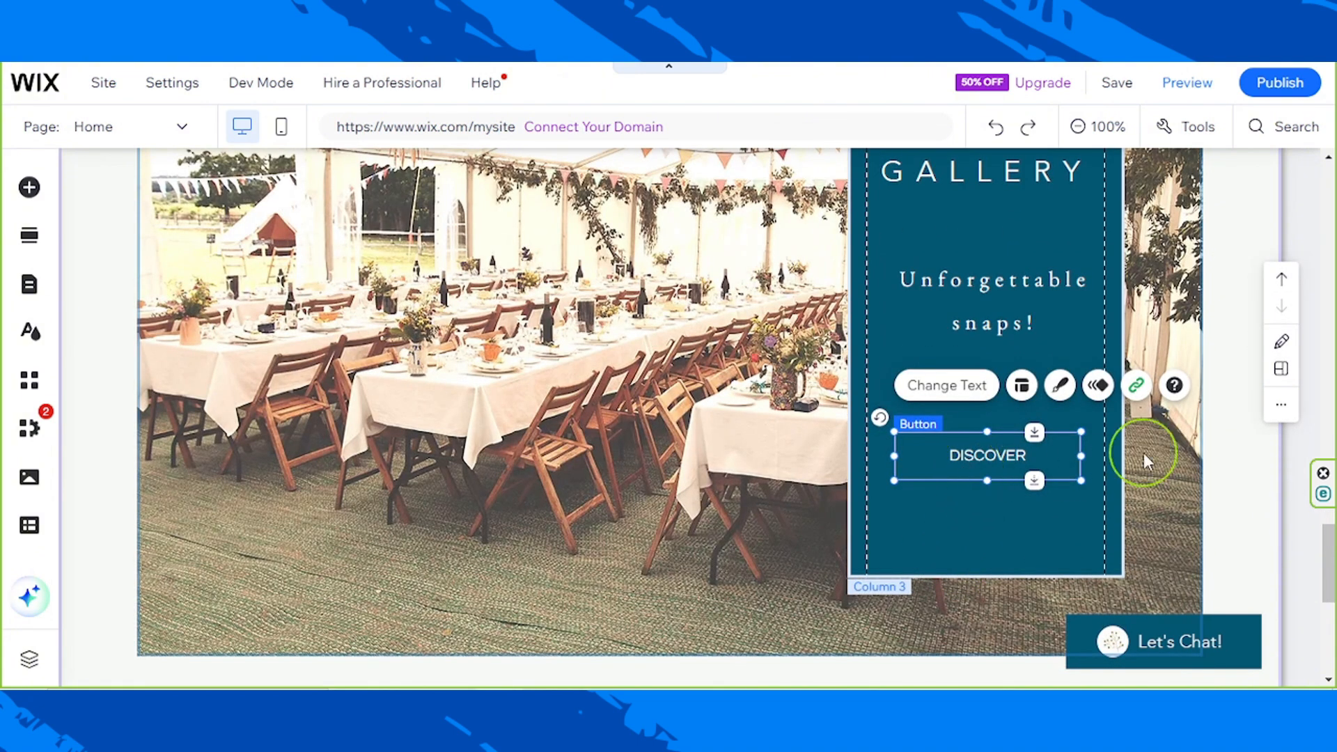
pyautogui.click(1196, 550)
pyautogui.scroll(-8, 1196, 550)
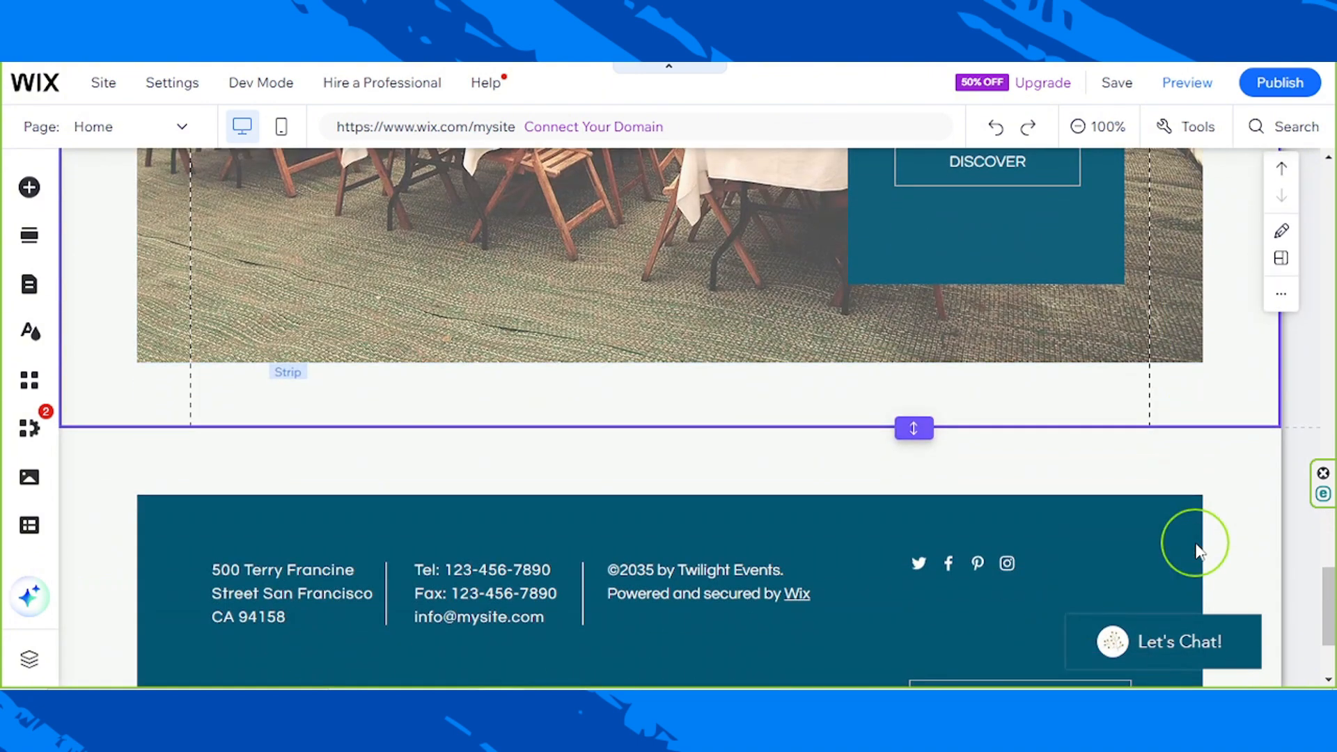
pyautogui.click(810, 537)
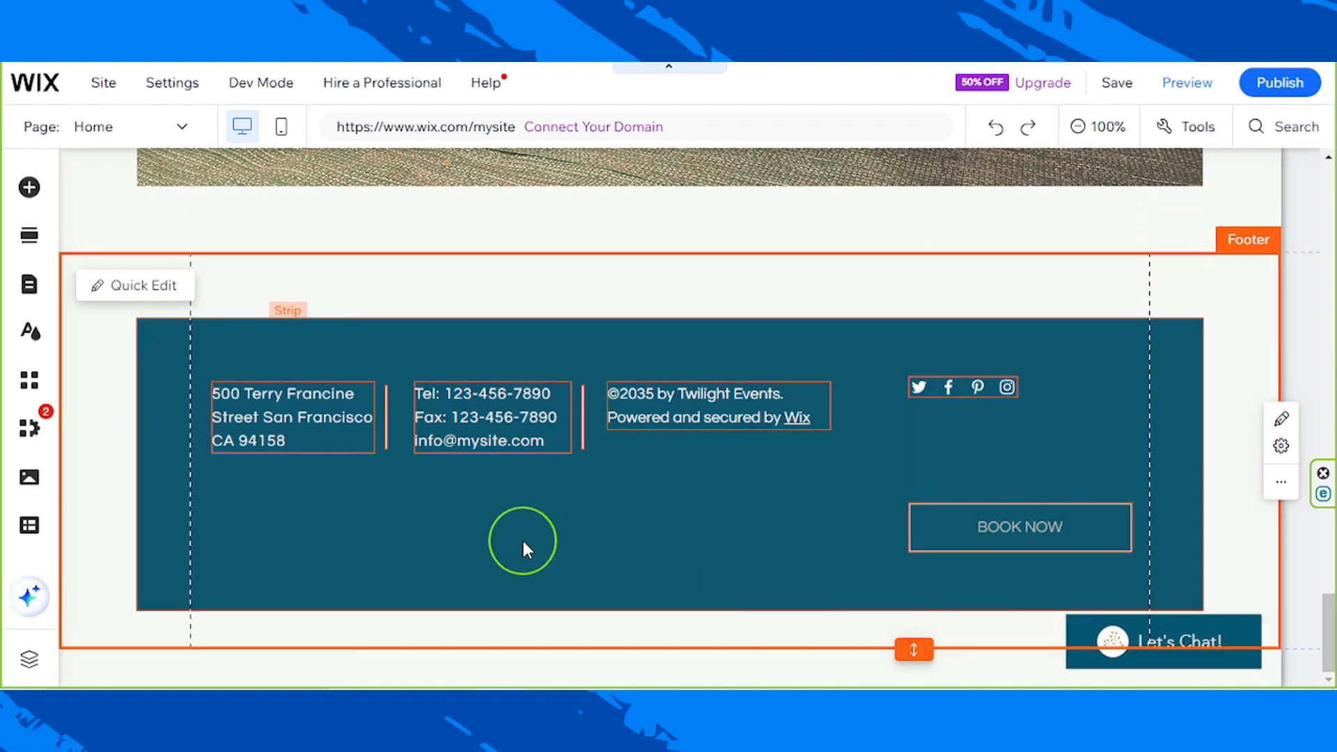
pyautogui.click(344, 412)
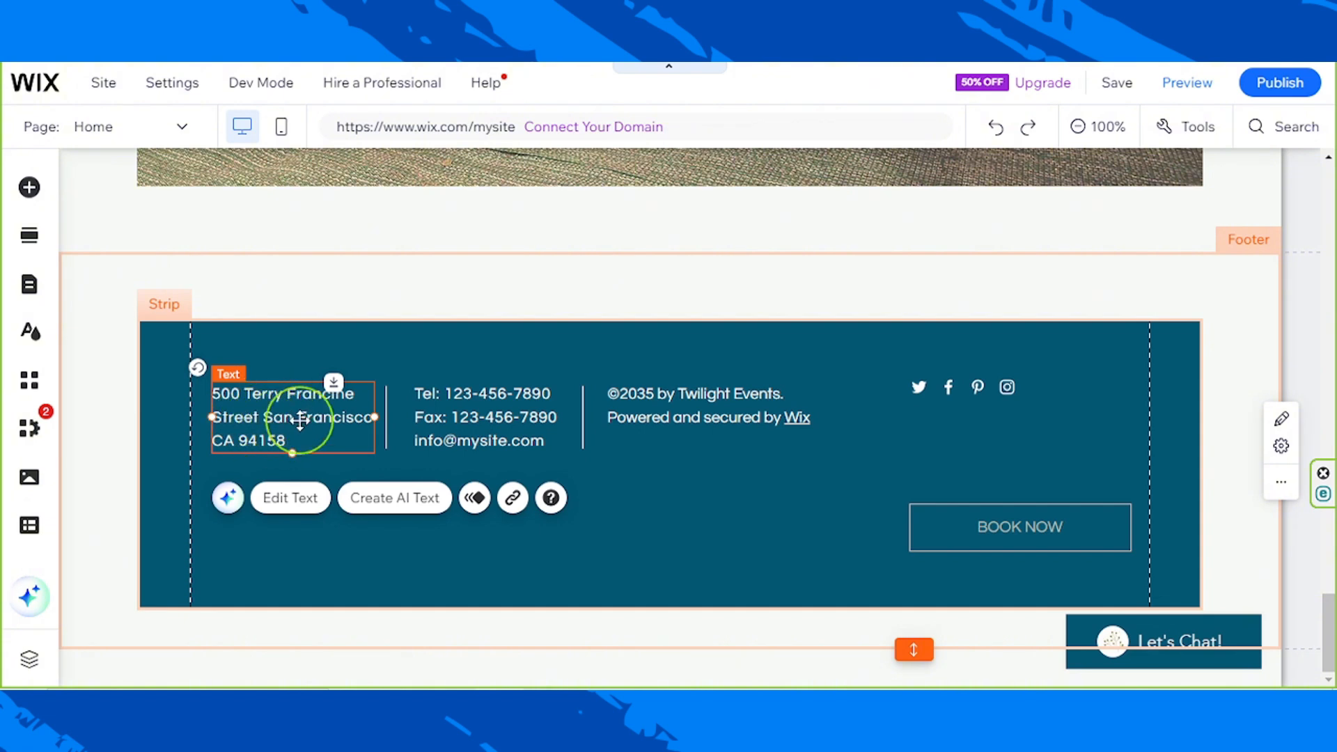
pyautogui.click(507, 412)
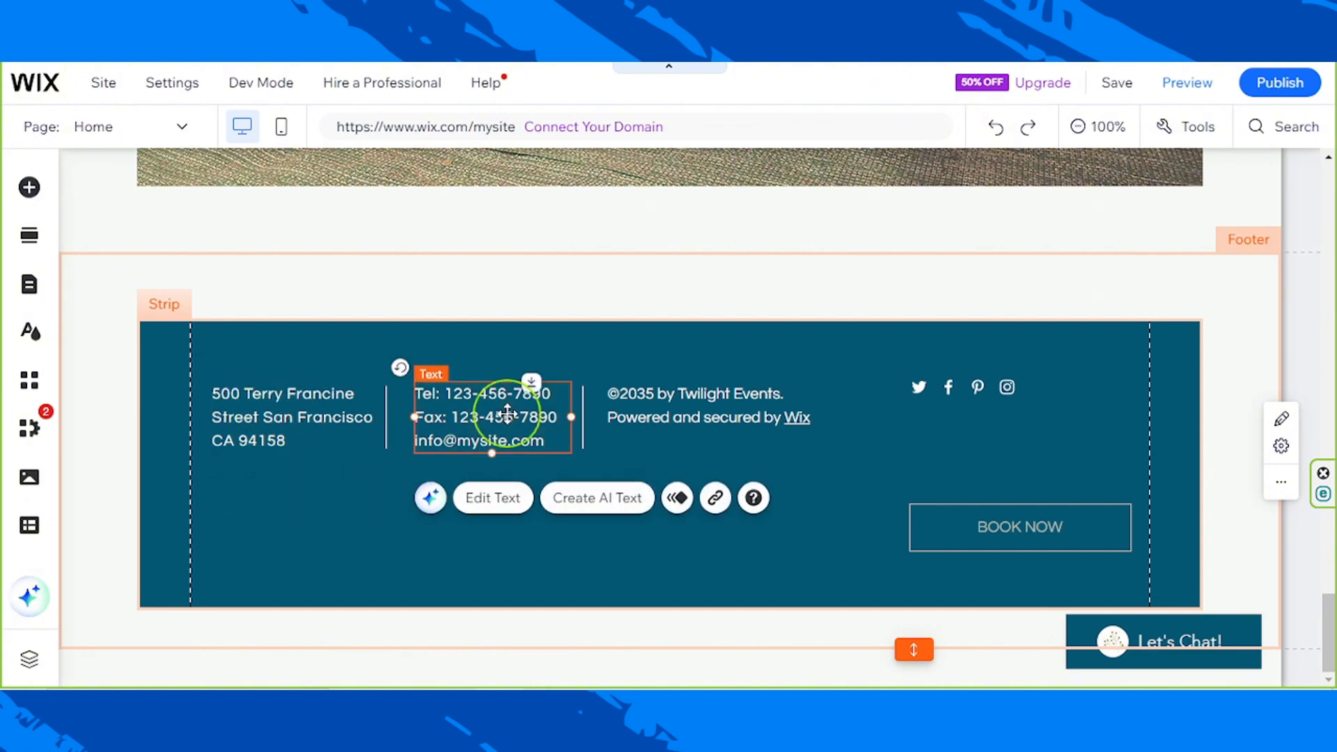
pyautogui.click(729, 399)
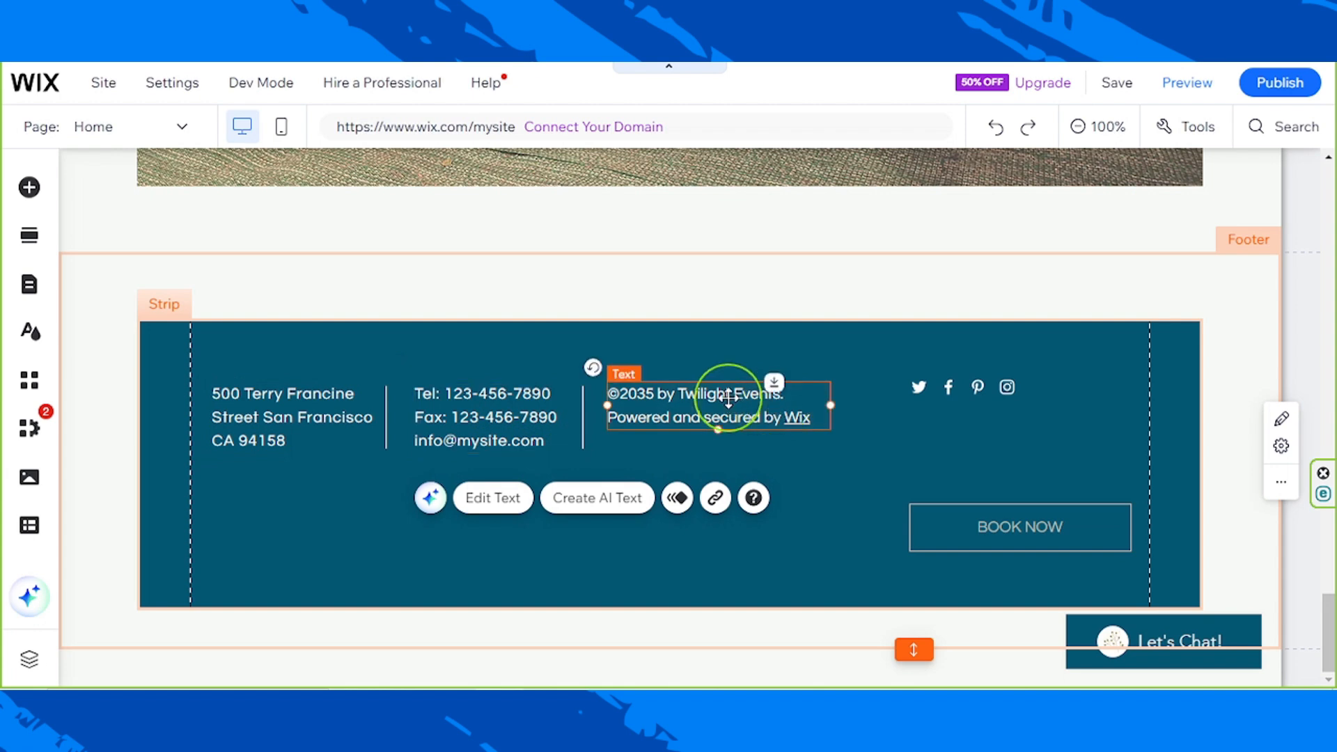
pyautogui.click(917, 385)
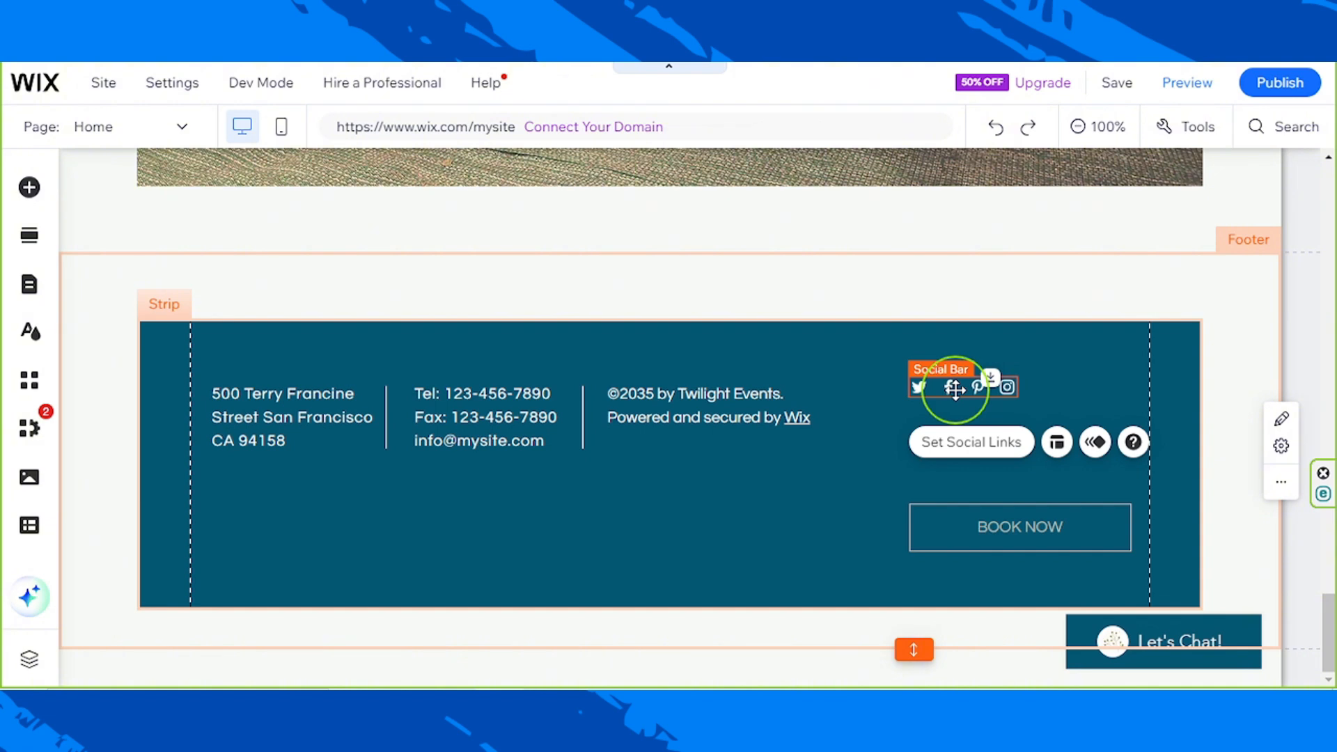
pyautogui.click(959, 521)
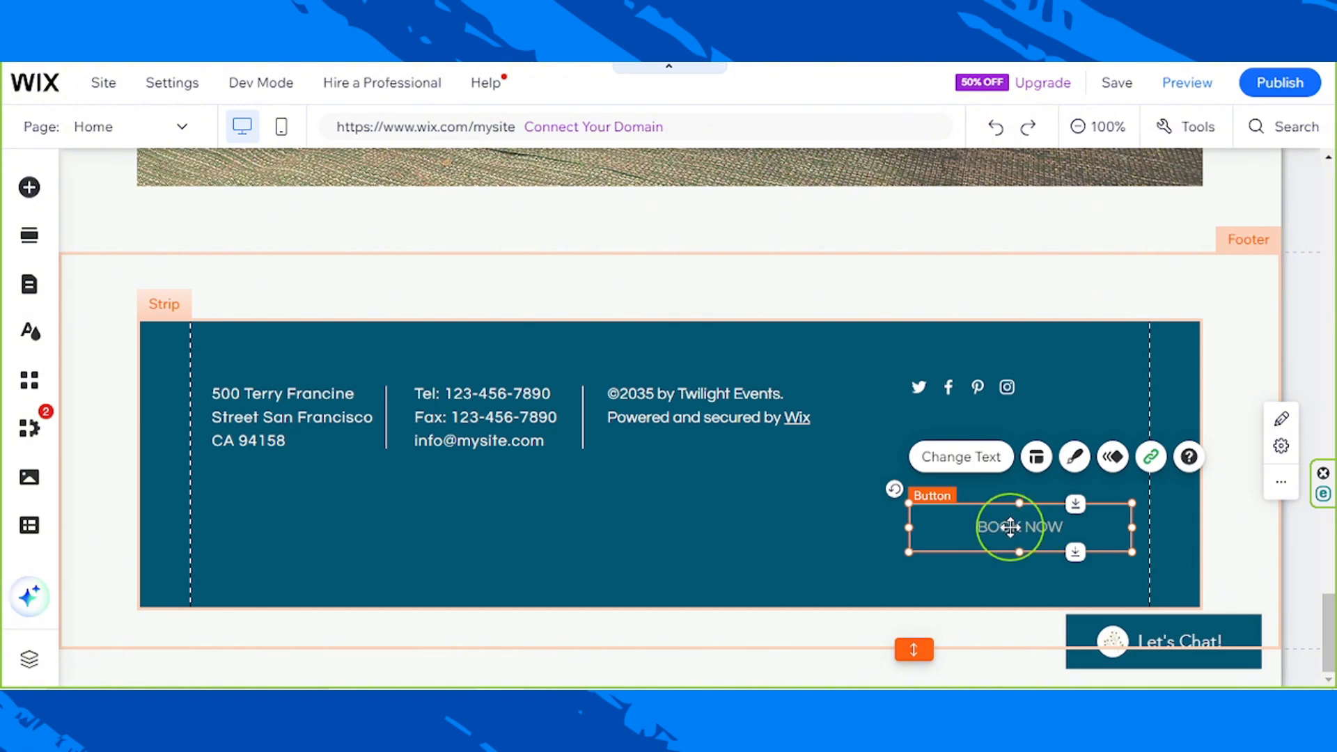
# Step: Open the footer social bar's link settings and check the Twitter icon's web address and window option
pyautogui.click(934, 386)
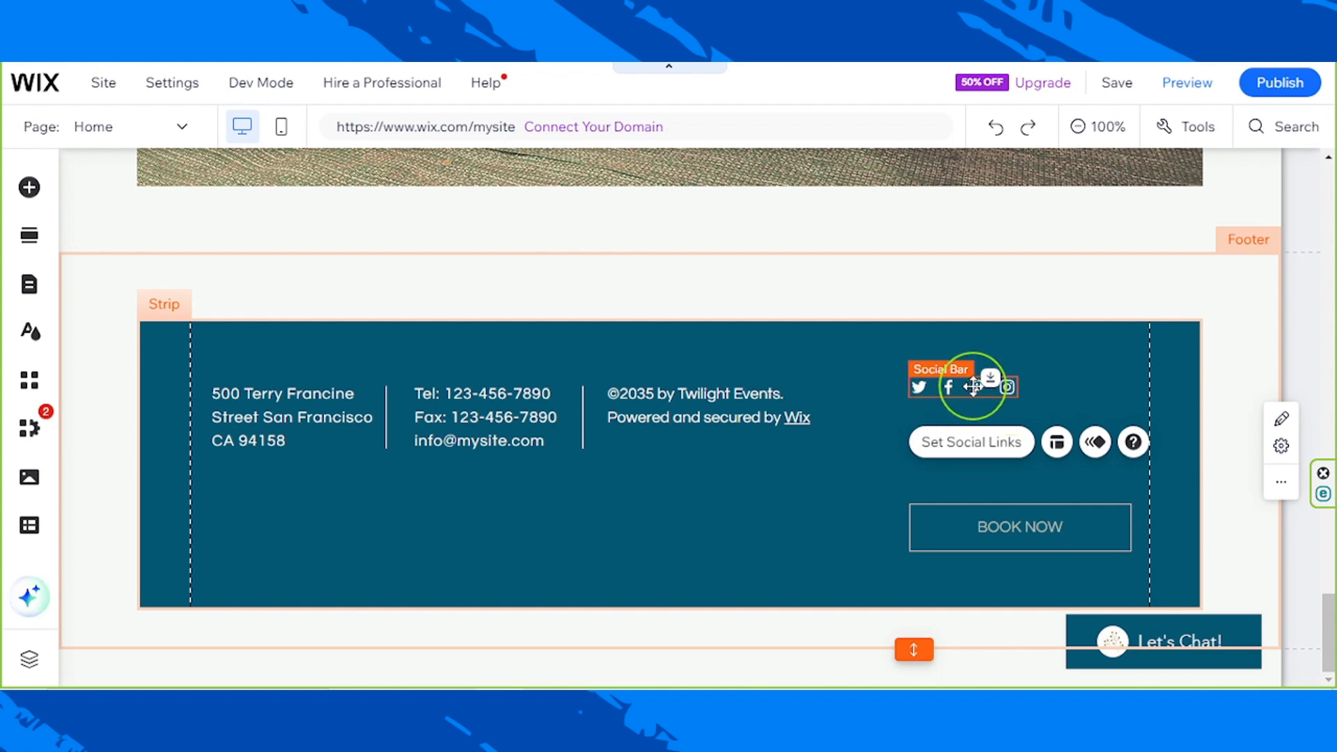
pyautogui.click(968, 444)
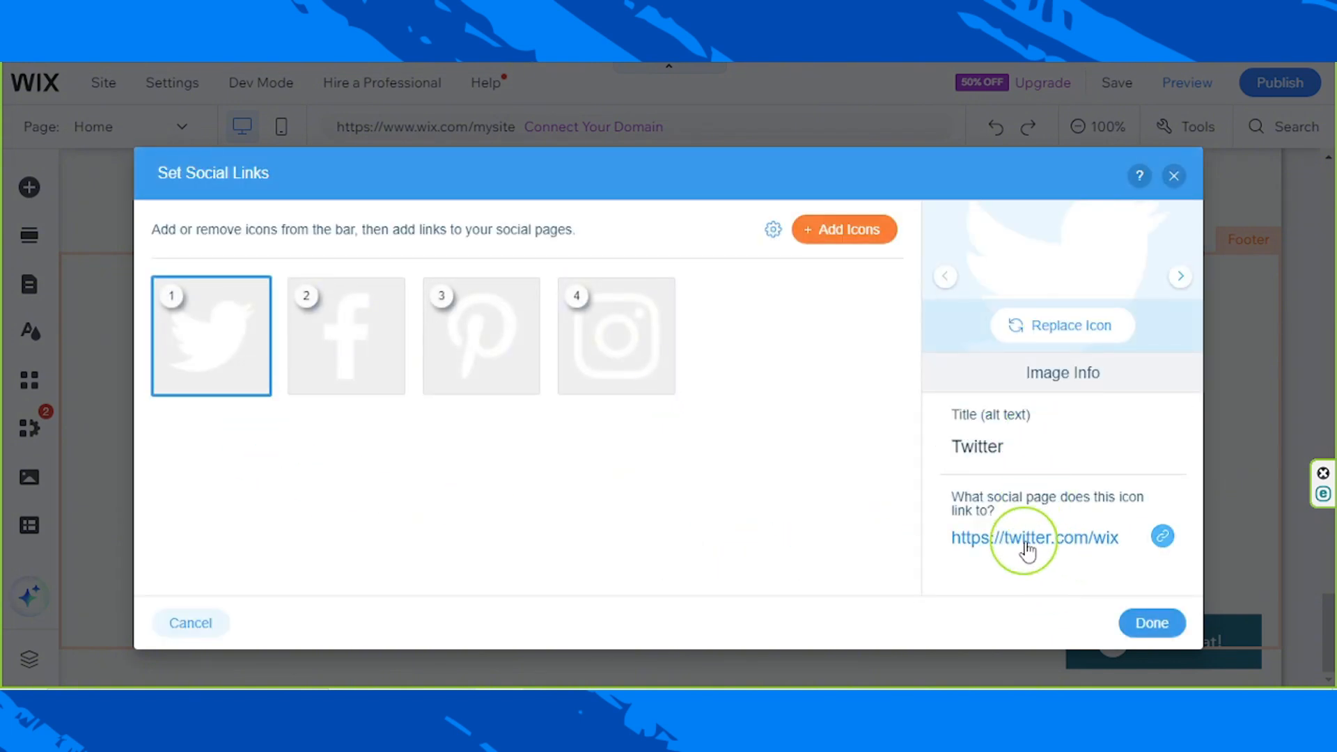
pyautogui.click(1163, 537)
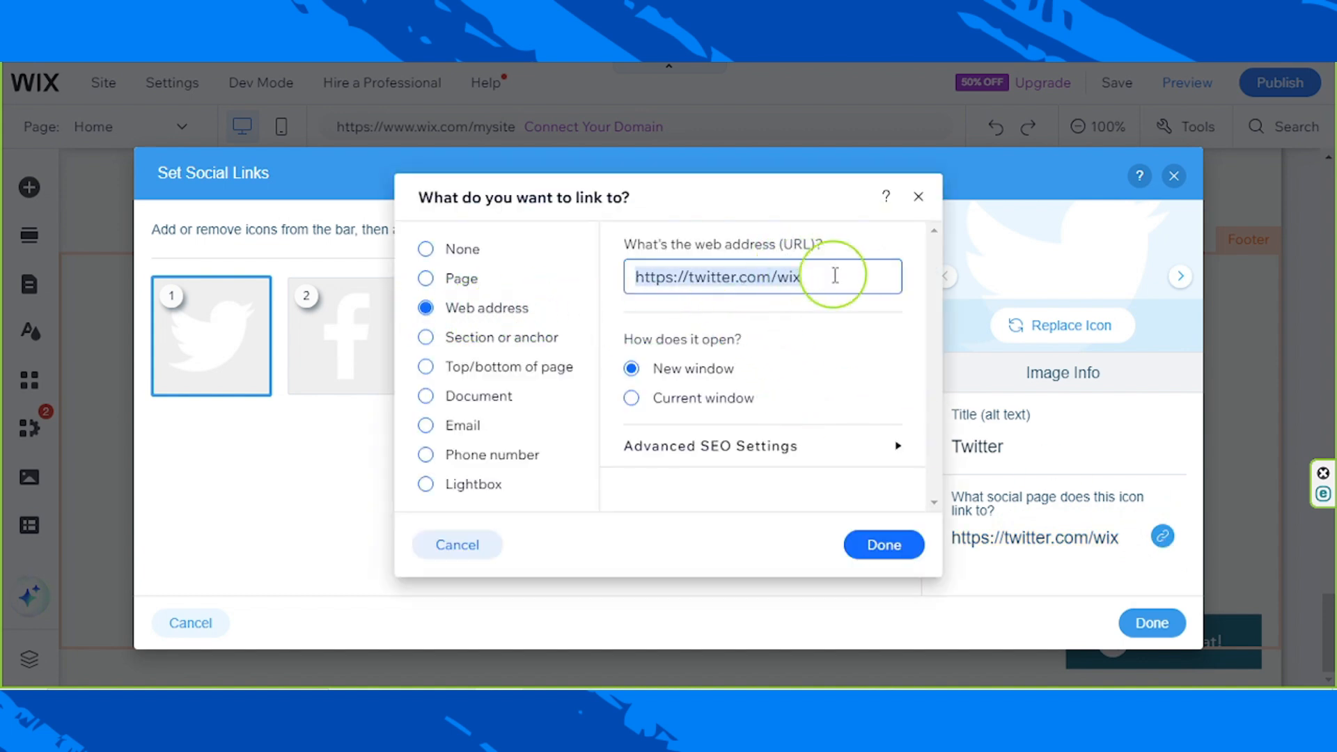
pyautogui.click(717, 277)
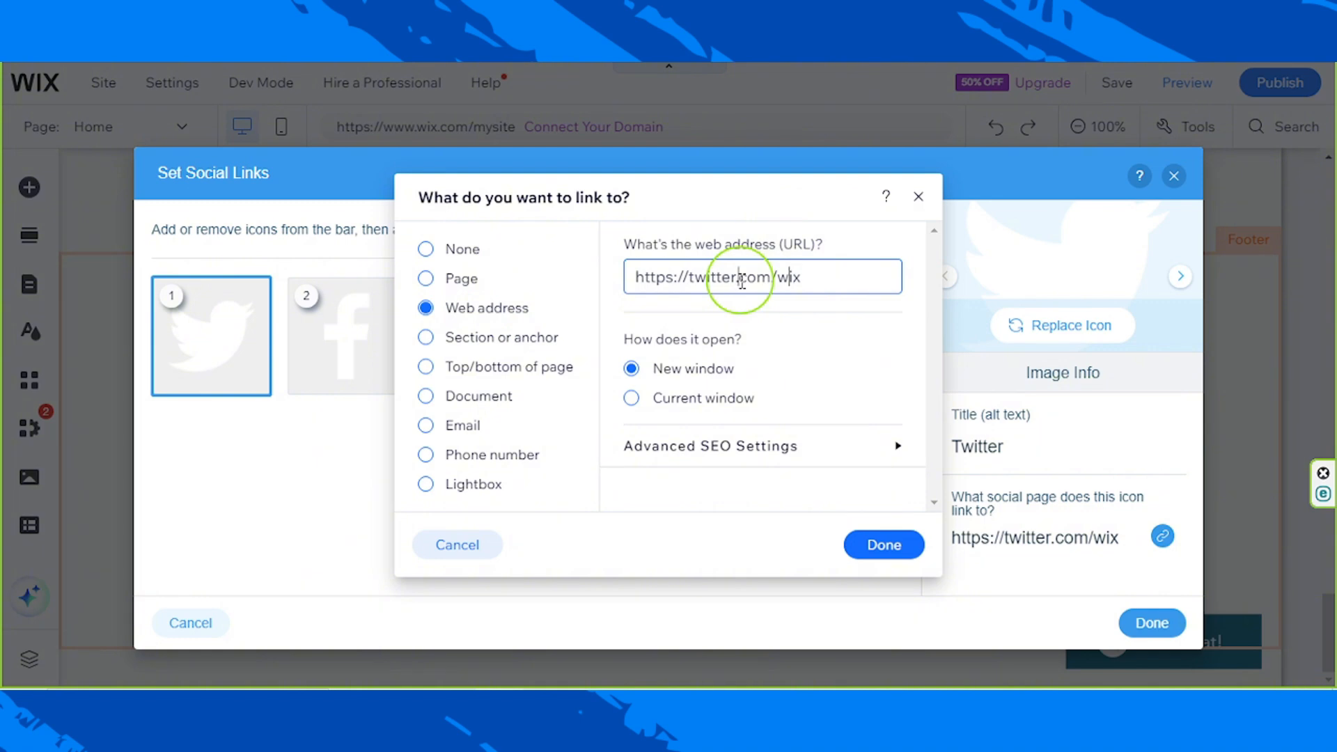
pyautogui.moveTo(844, 275); pyautogui.dragTo(636, 277)
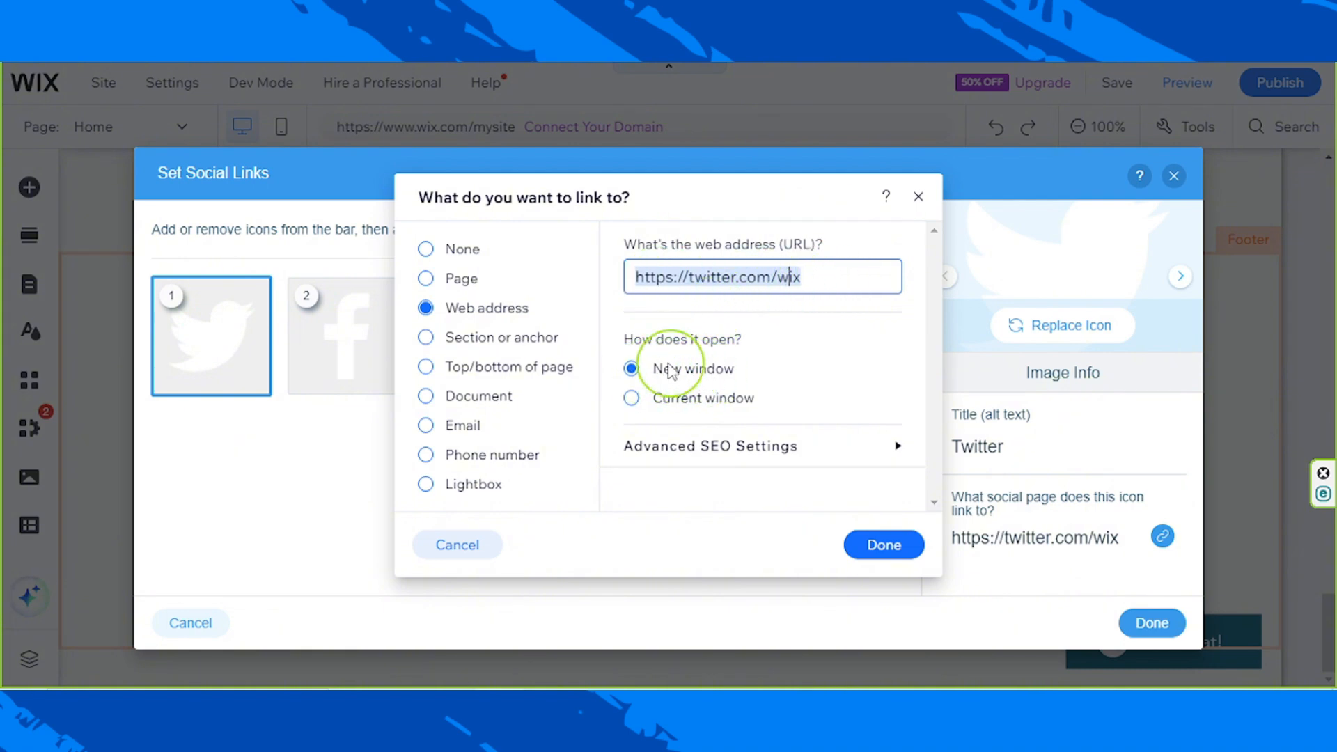
pyautogui.click(880, 546)
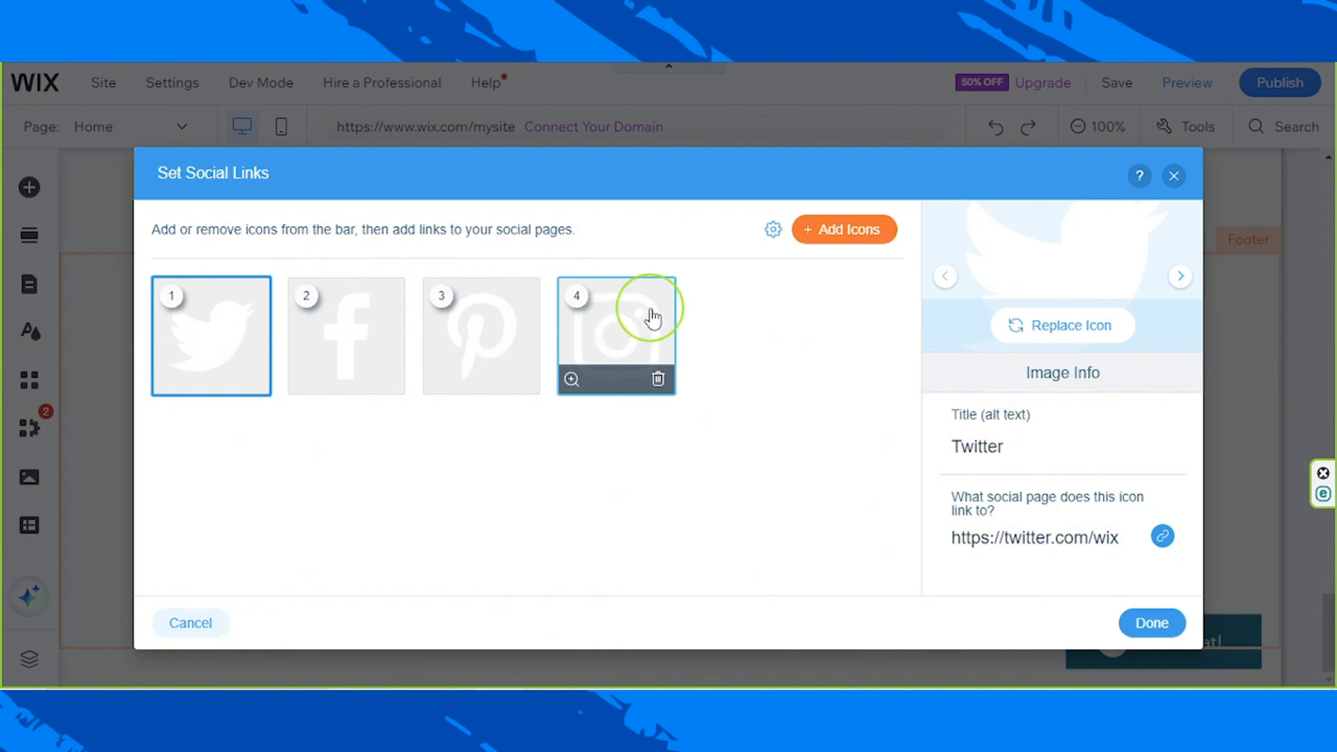
# Step: Search Media from Wix for "youtube" and add the plain white YouTube icon to the social bar
pyautogui.click(855, 243)
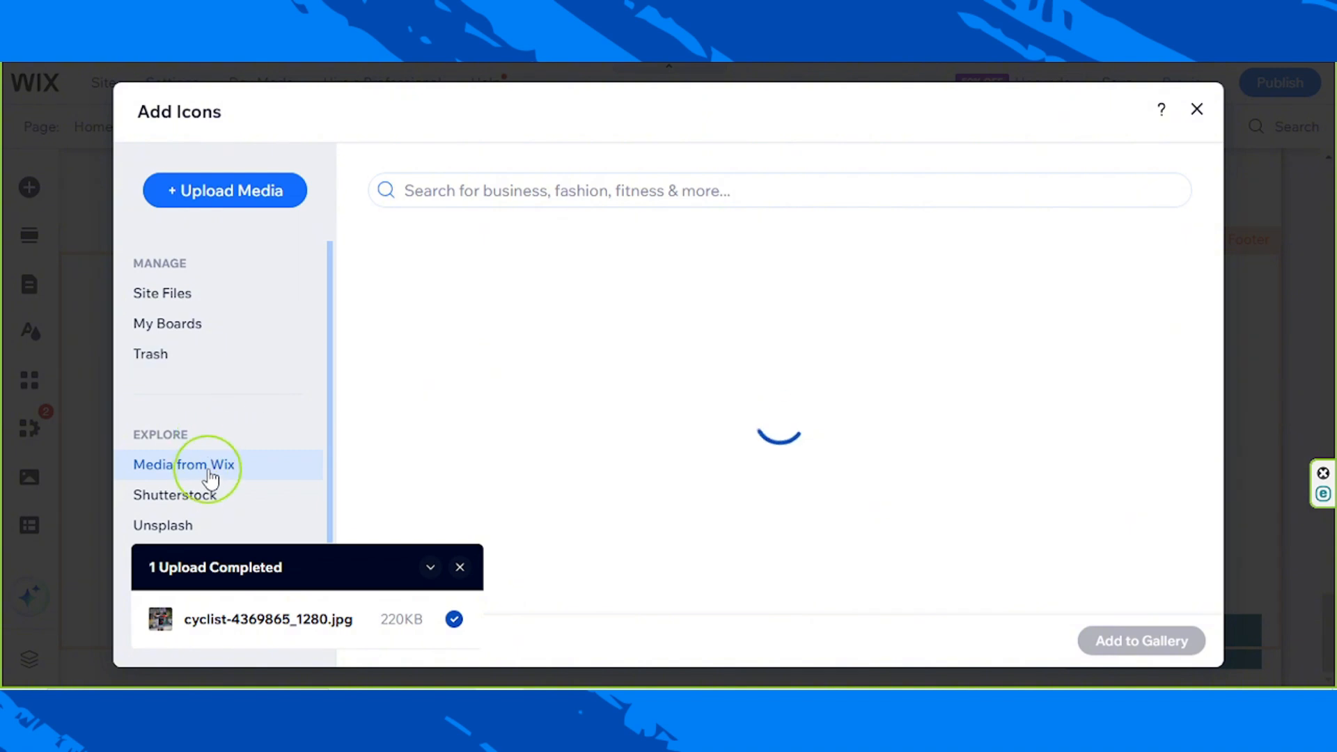
pyautogui.click(613, 195)
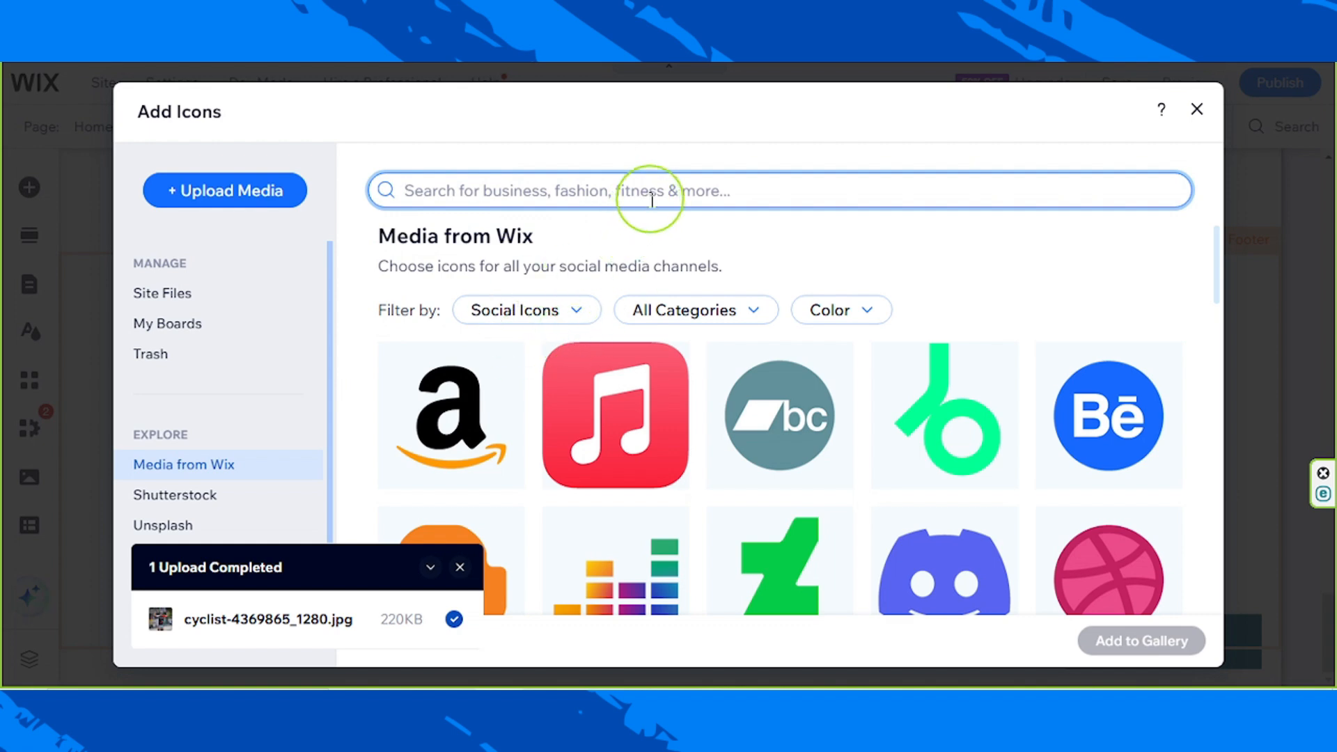
pyautogui.write('youtube')
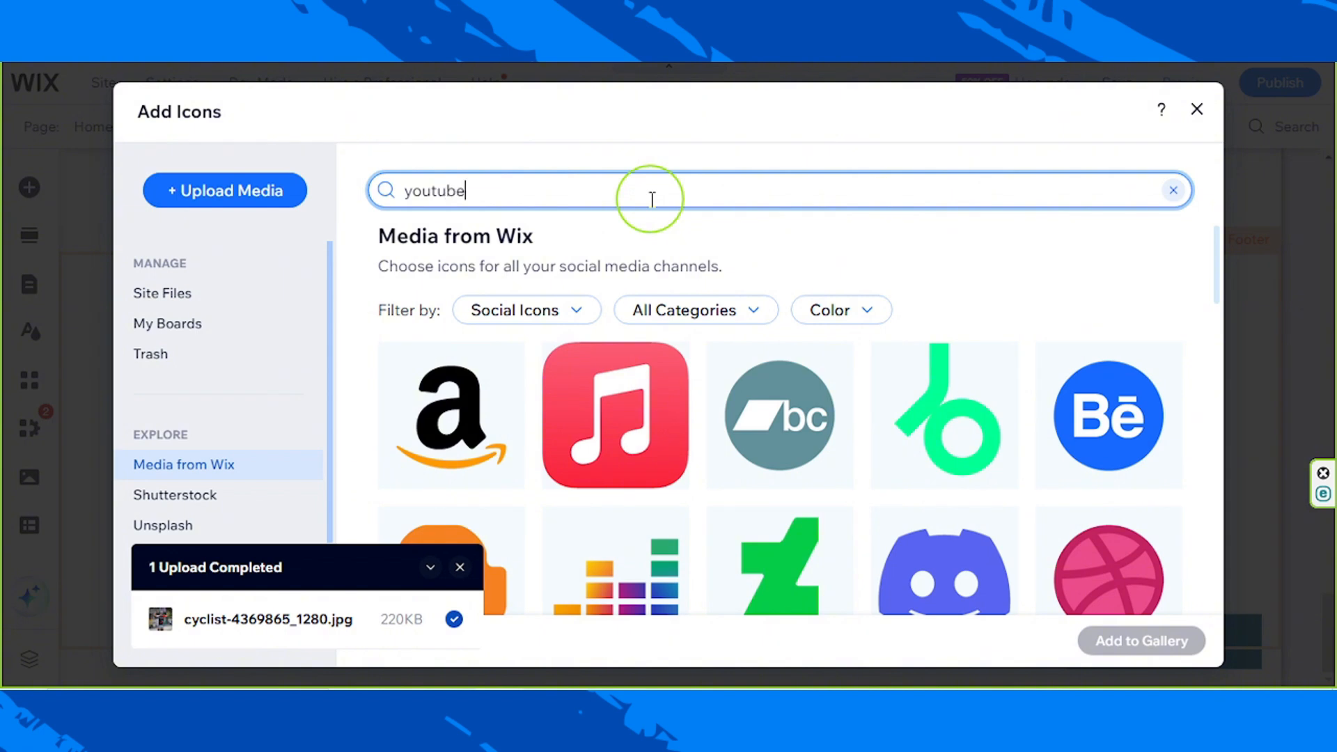
pyautogui.press('Return')
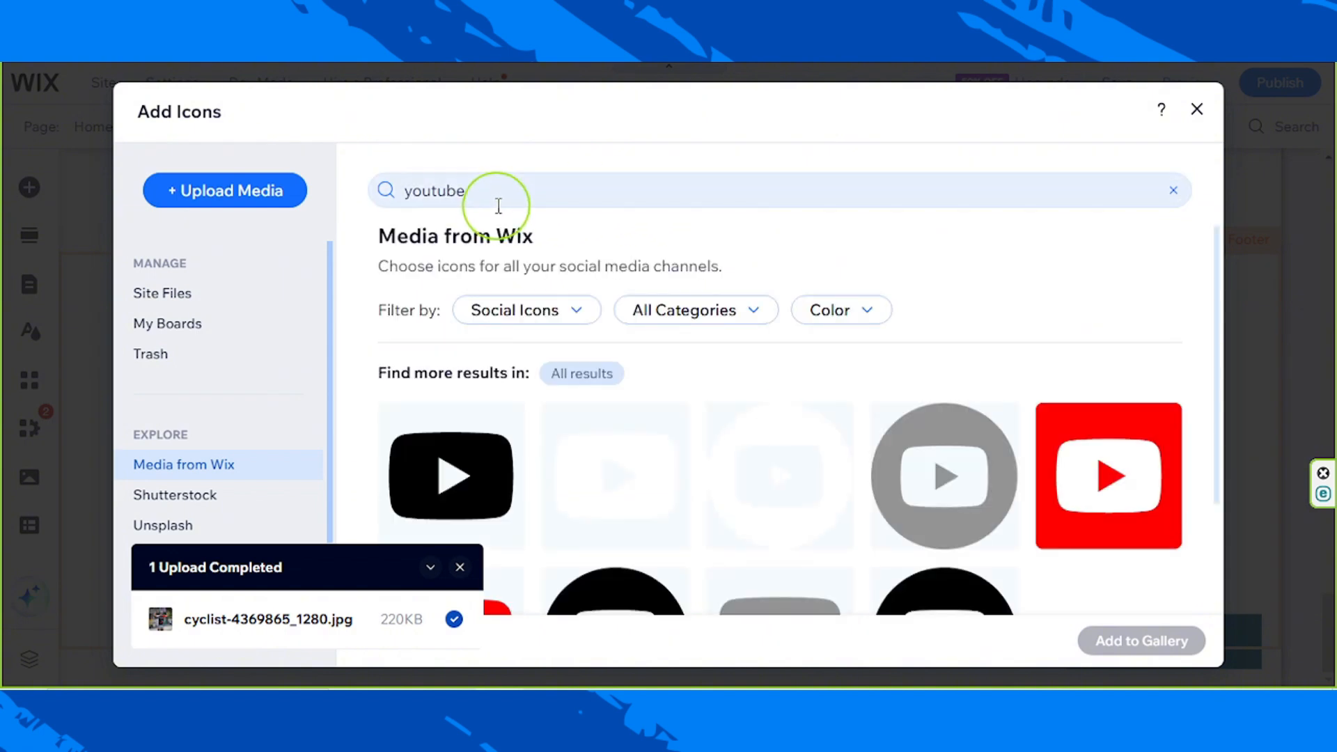
pyautogui.scroll(-1, 644, 473)
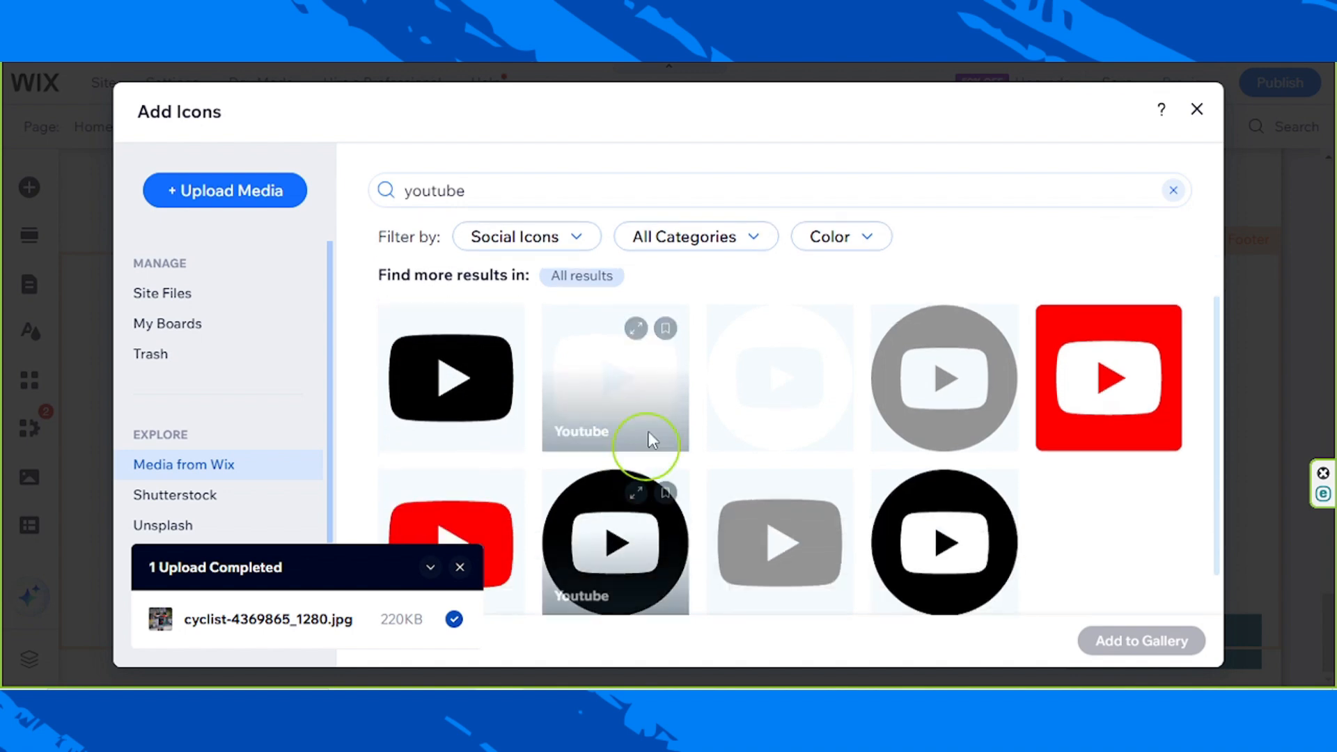
pyautogui.click(635, 380)
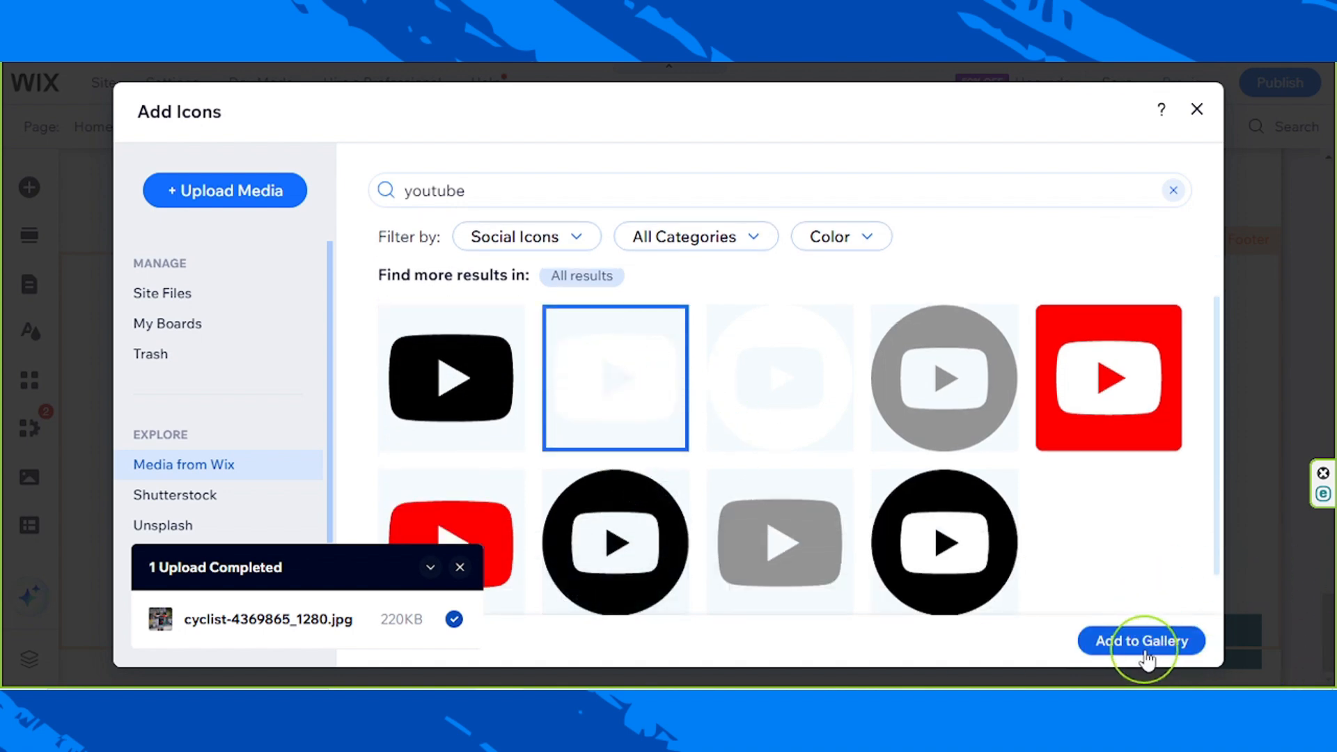
pyautogui.click(1145, 653)
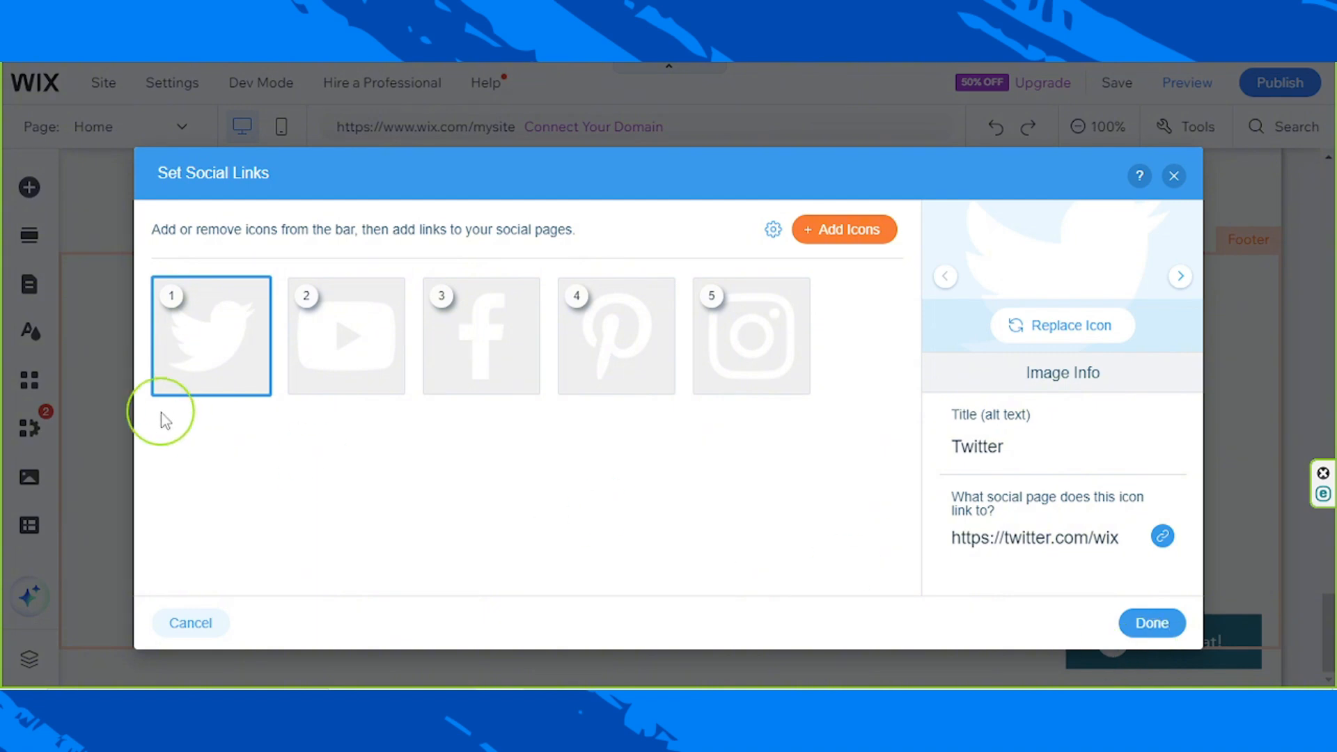
# Step: Remove the Pinterest icon from the footer's social bar and apply the social link changes
pyautogui.moveTo(333, 340)
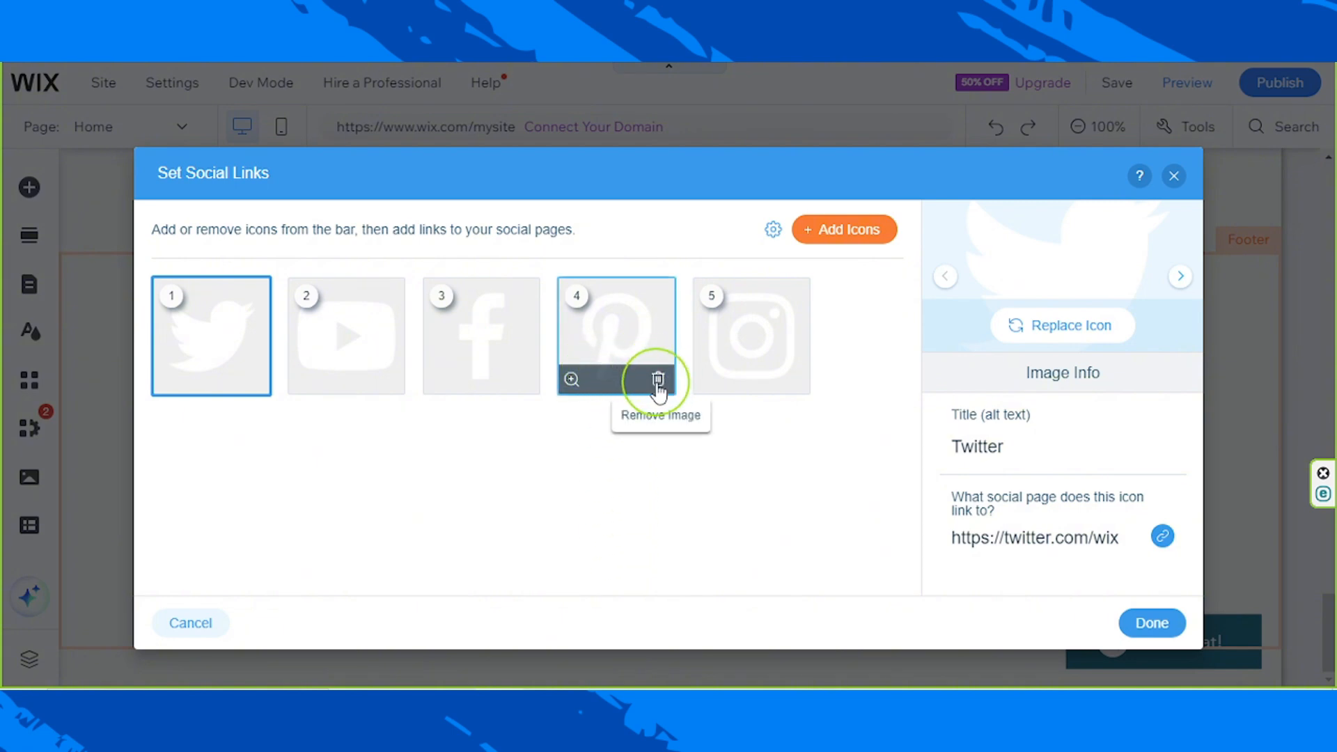
pyautogui.click(658, 380)
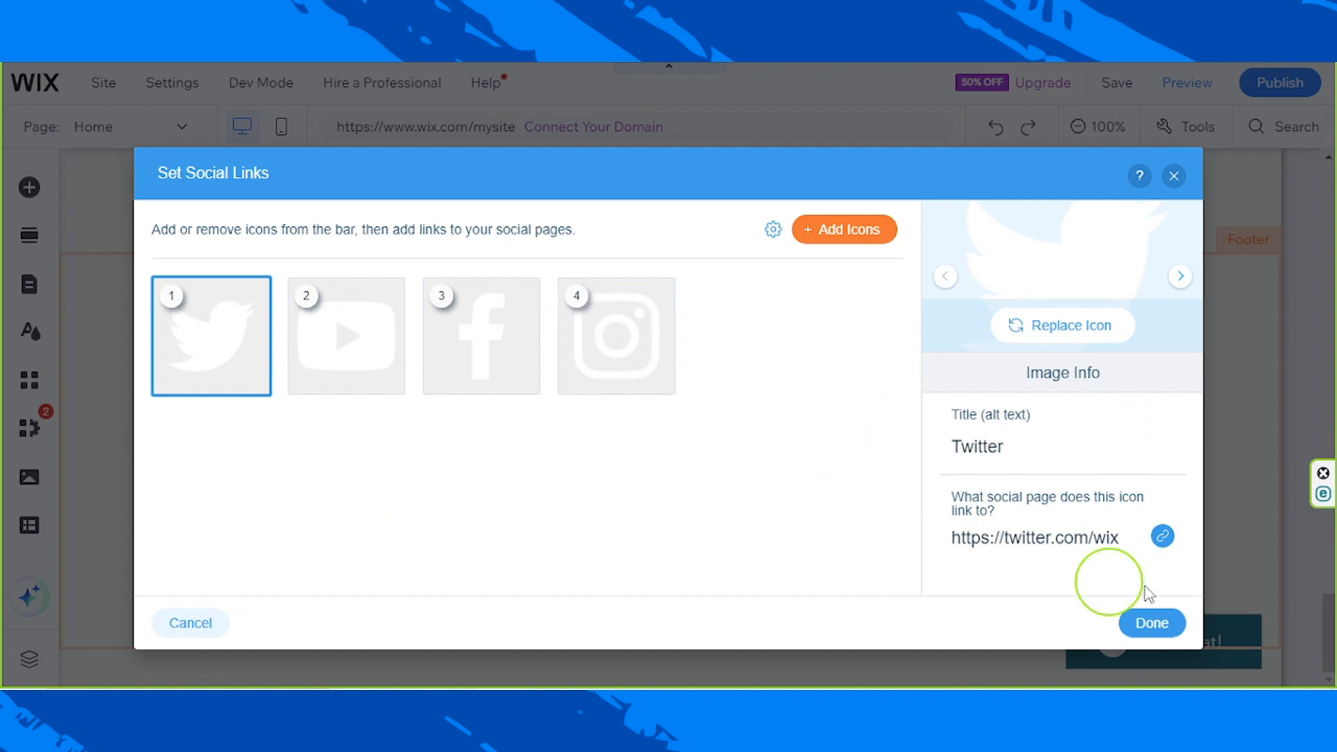
pyautogui.click(1153, 624)
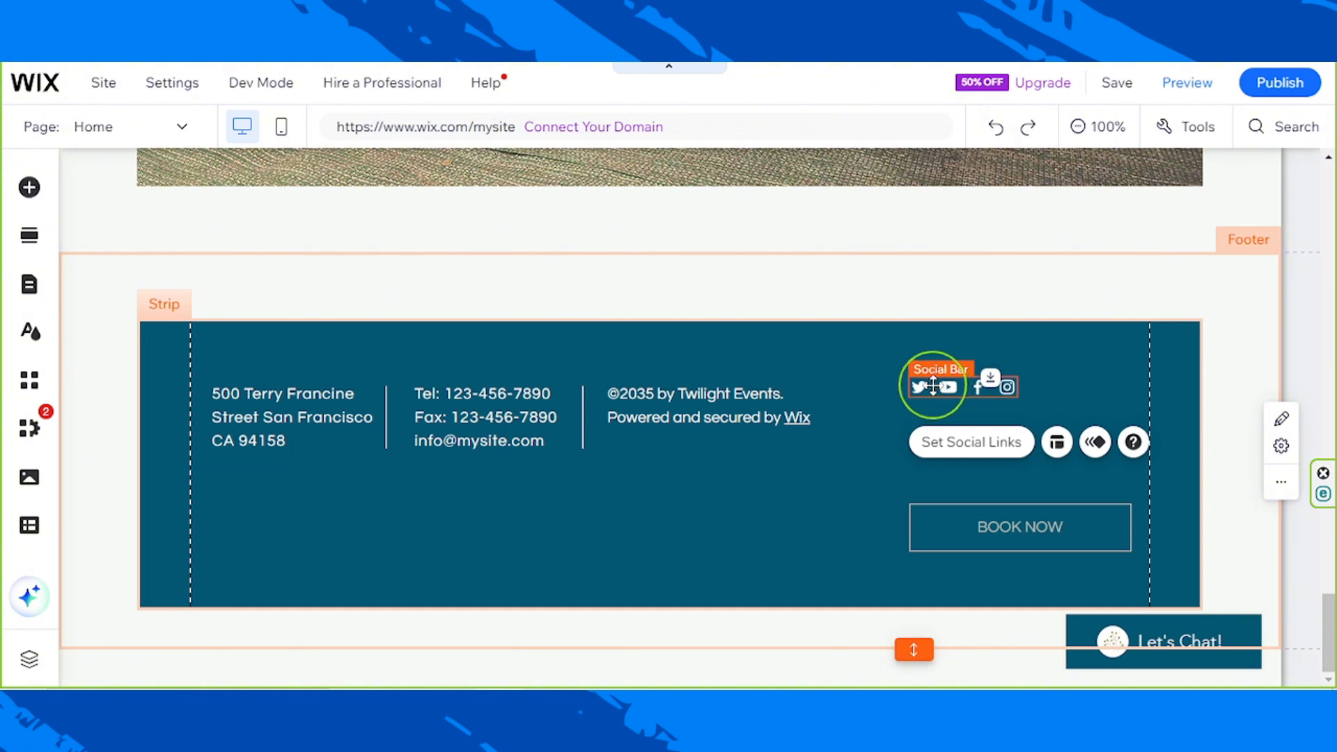
# Step: Check the Social elements that can be added to the site, including the available social bar styles
pyautogui.click(25, 197)
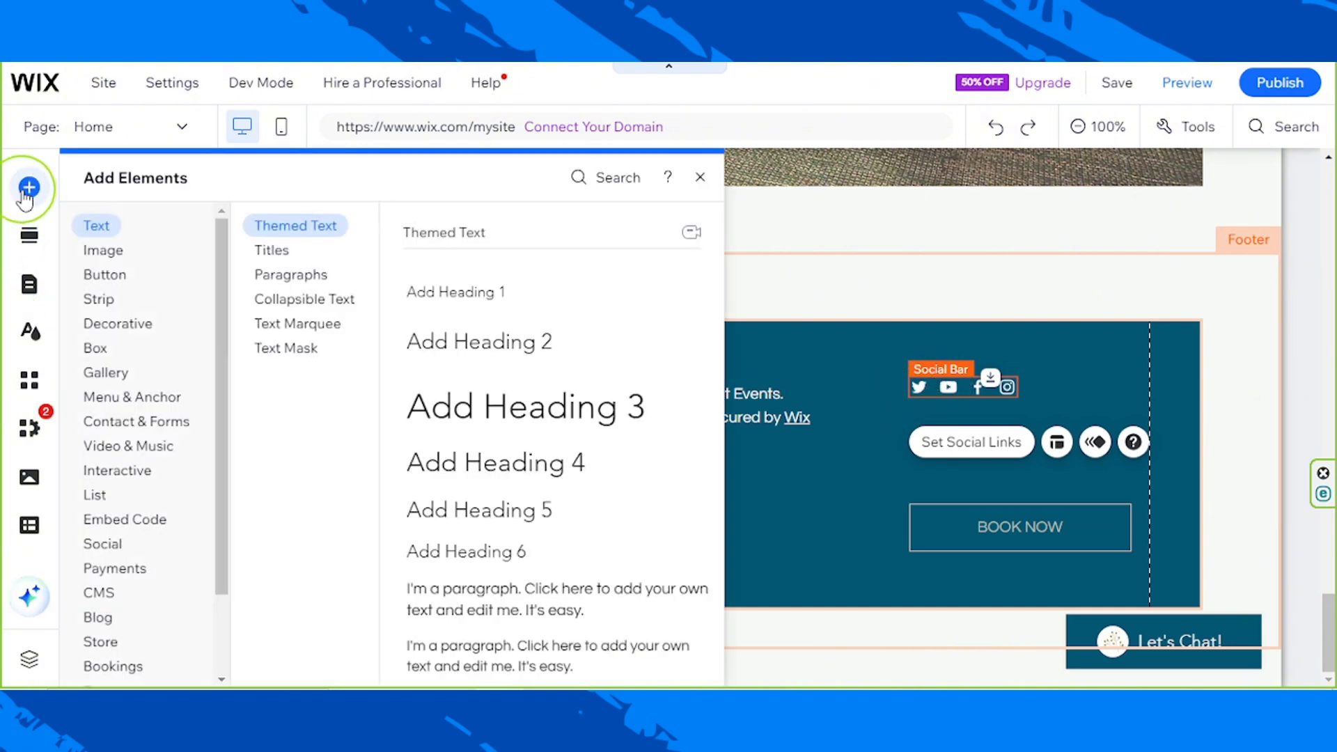
pyautogui.click(102, 543)
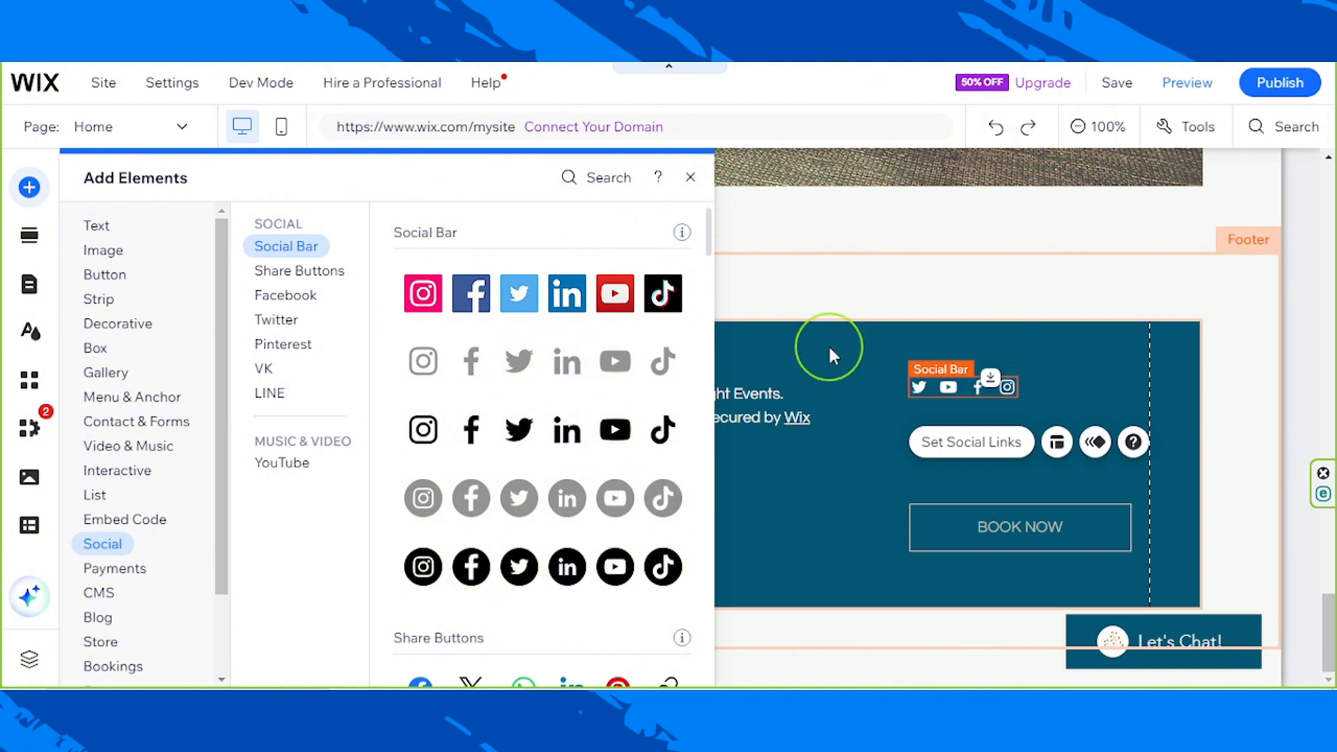
pyautogui.click(689, 178)
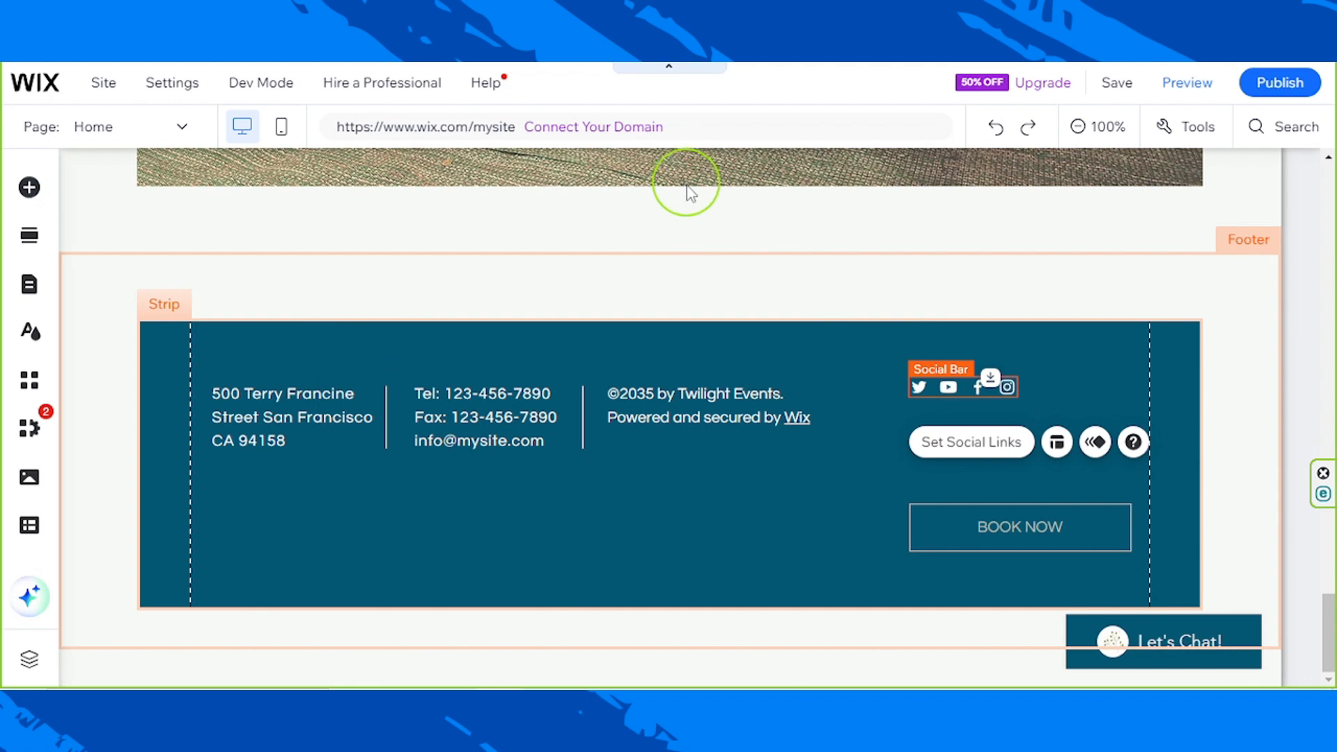
# Step: Save the site under the free Wix.com domain with the address ending fitfest-hub, without publishing it
pyautogui.scroll(10, 731, 512)
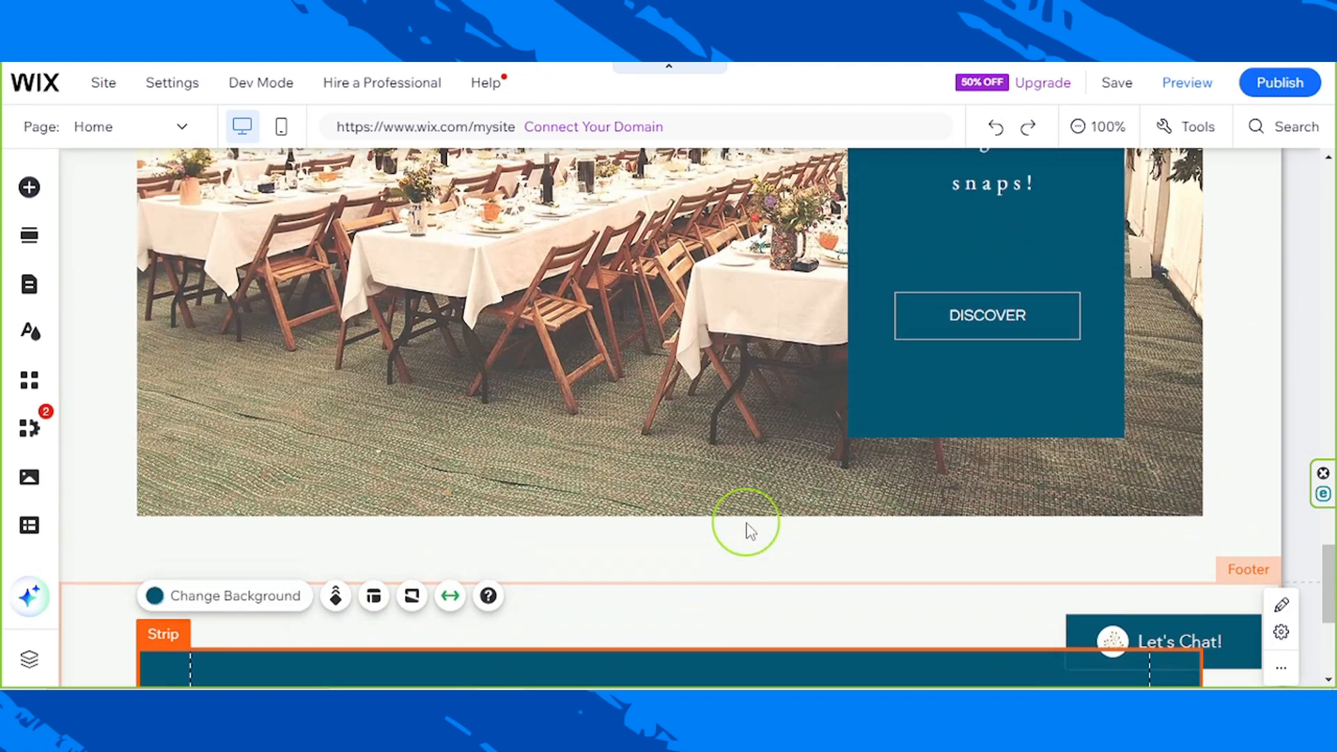
pyautogui.scroll(5, 751, 523)
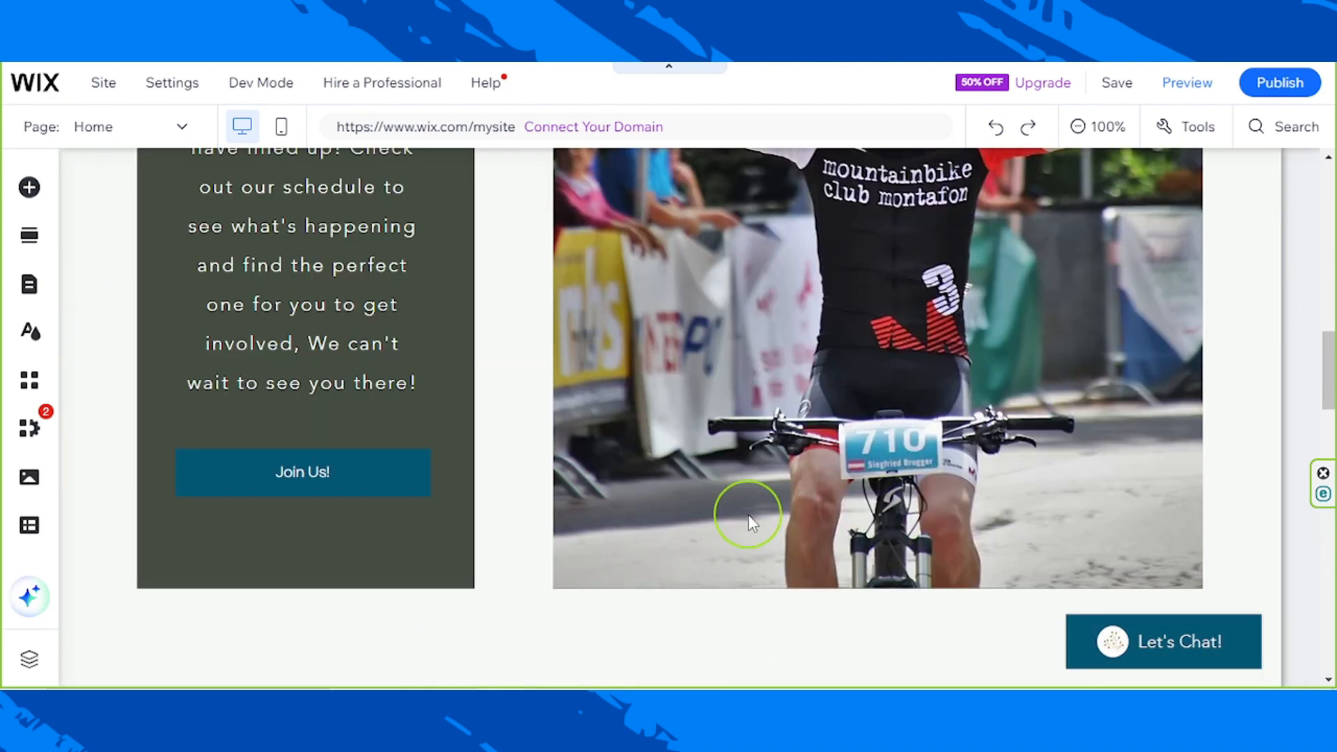
pyautogui.scroll(10, 750, 518)
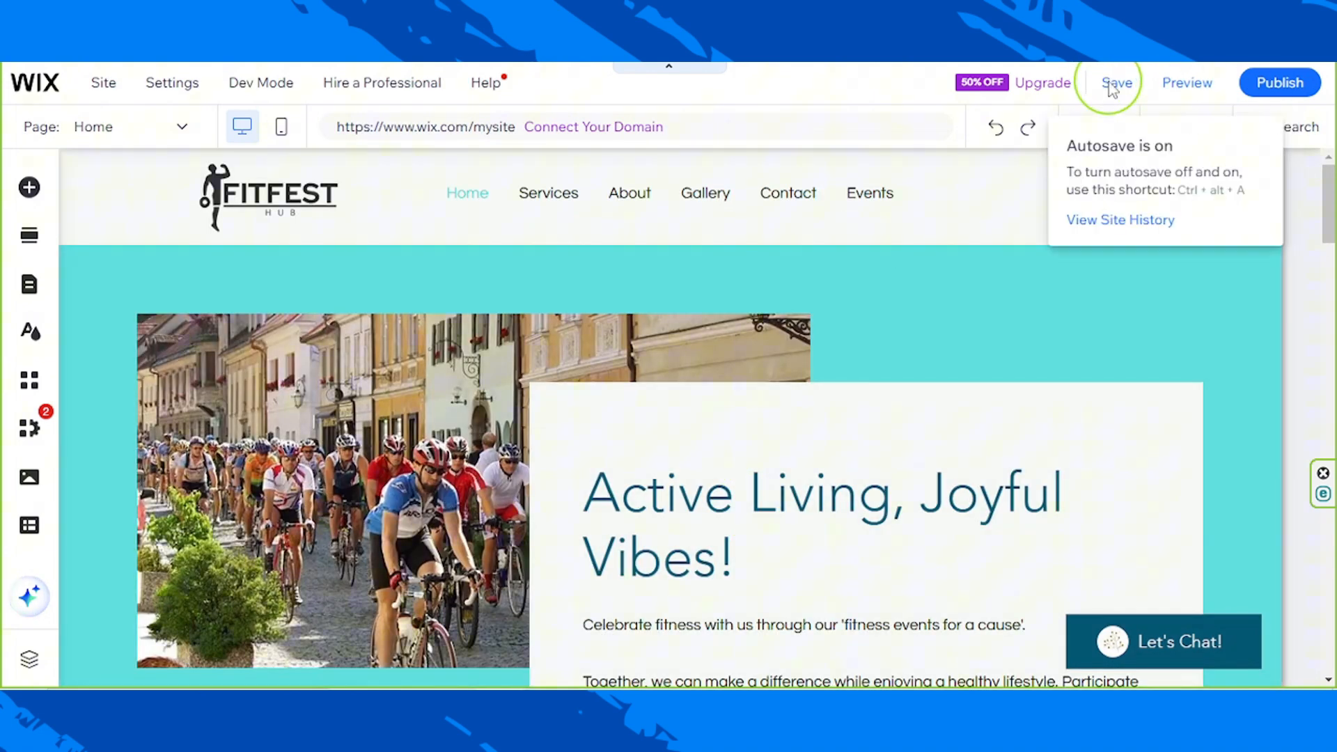
pyautogui.click(1114, 84)
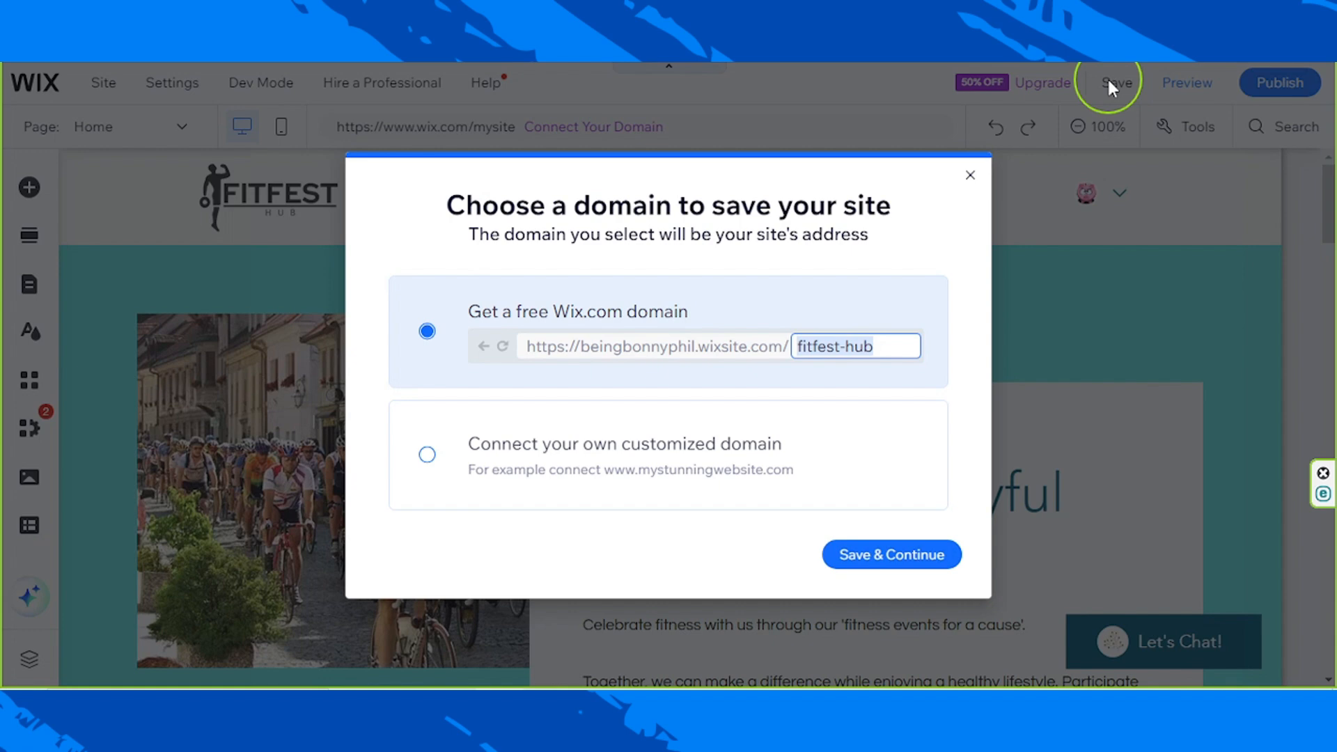
pyautogui.click(862, 561)
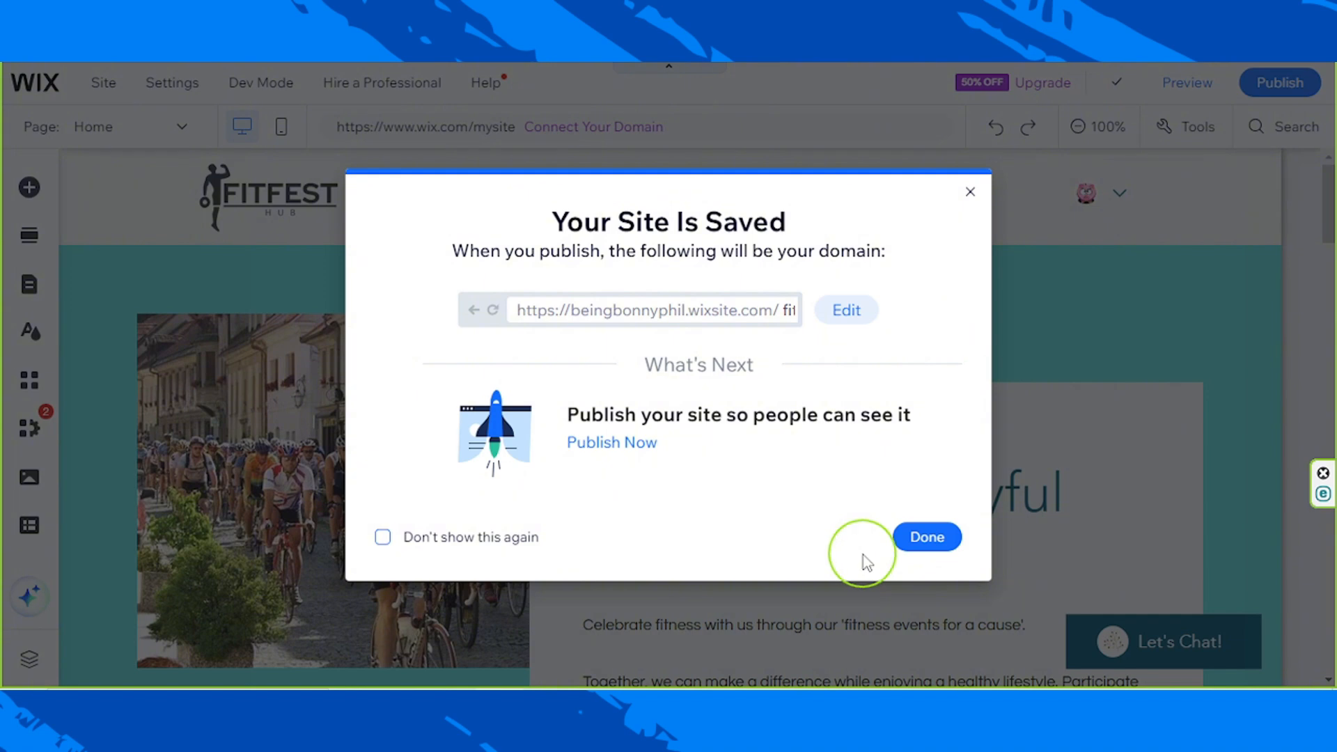
pyautogui.click(970, 192)
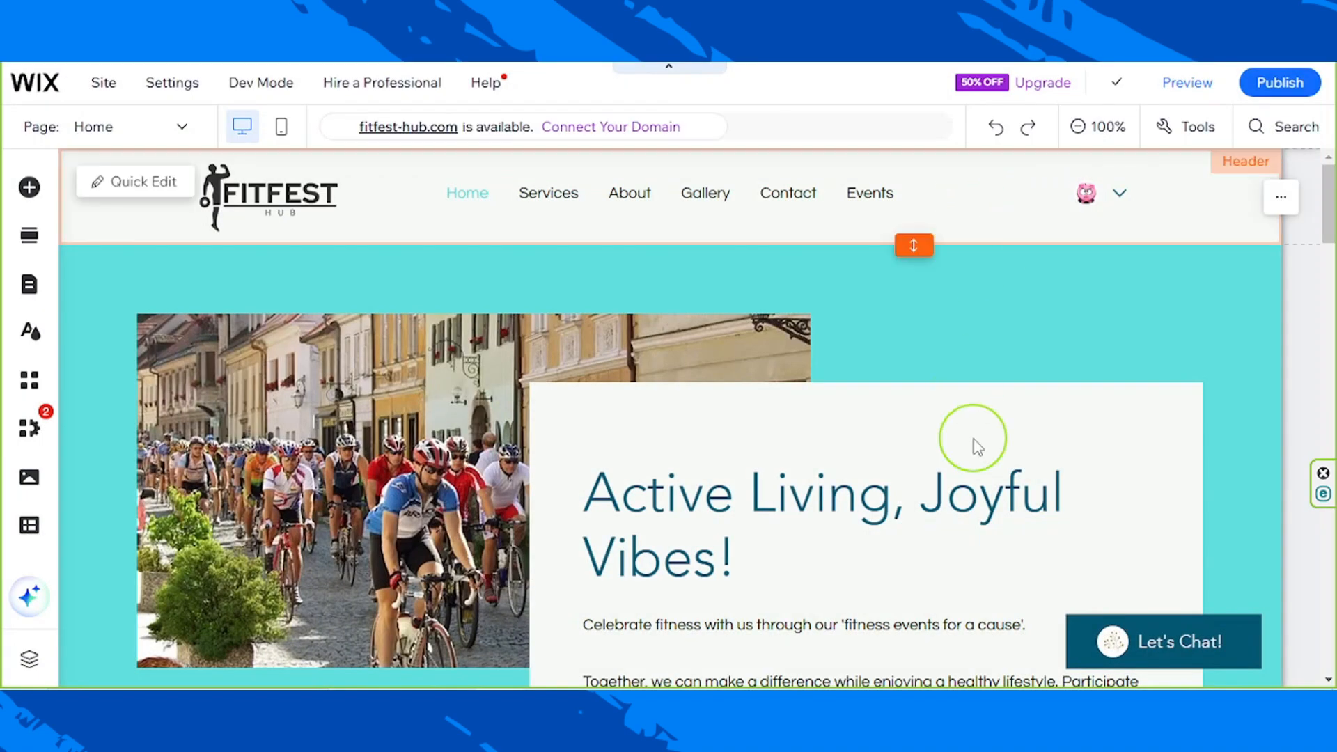